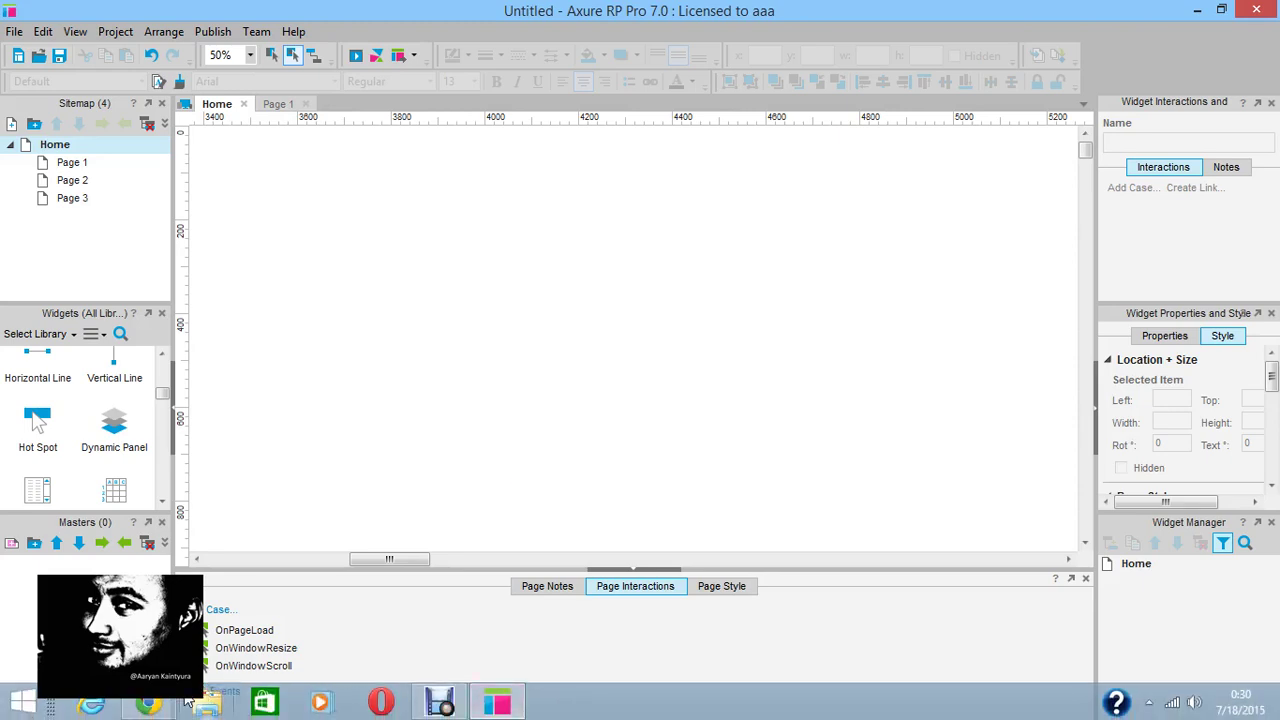
pyautogui.click(150, 706)
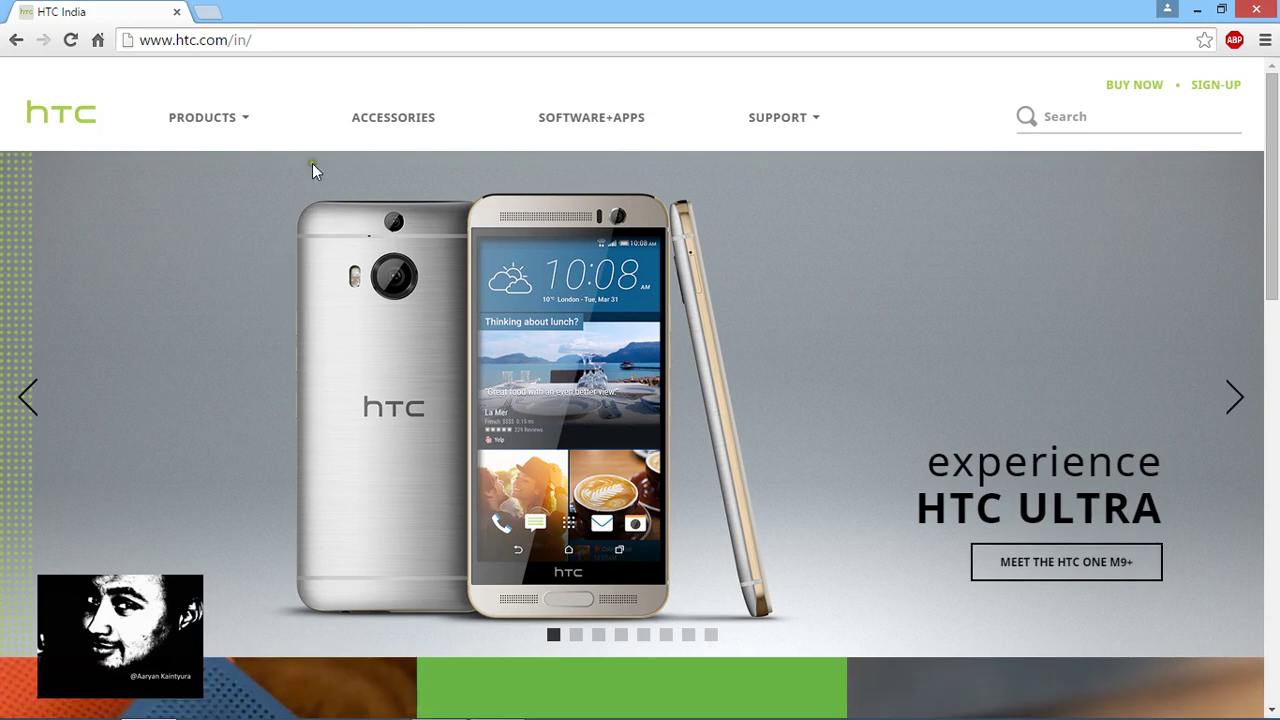
pyautogui.click(372, 40)
pyautogui.press('Return')
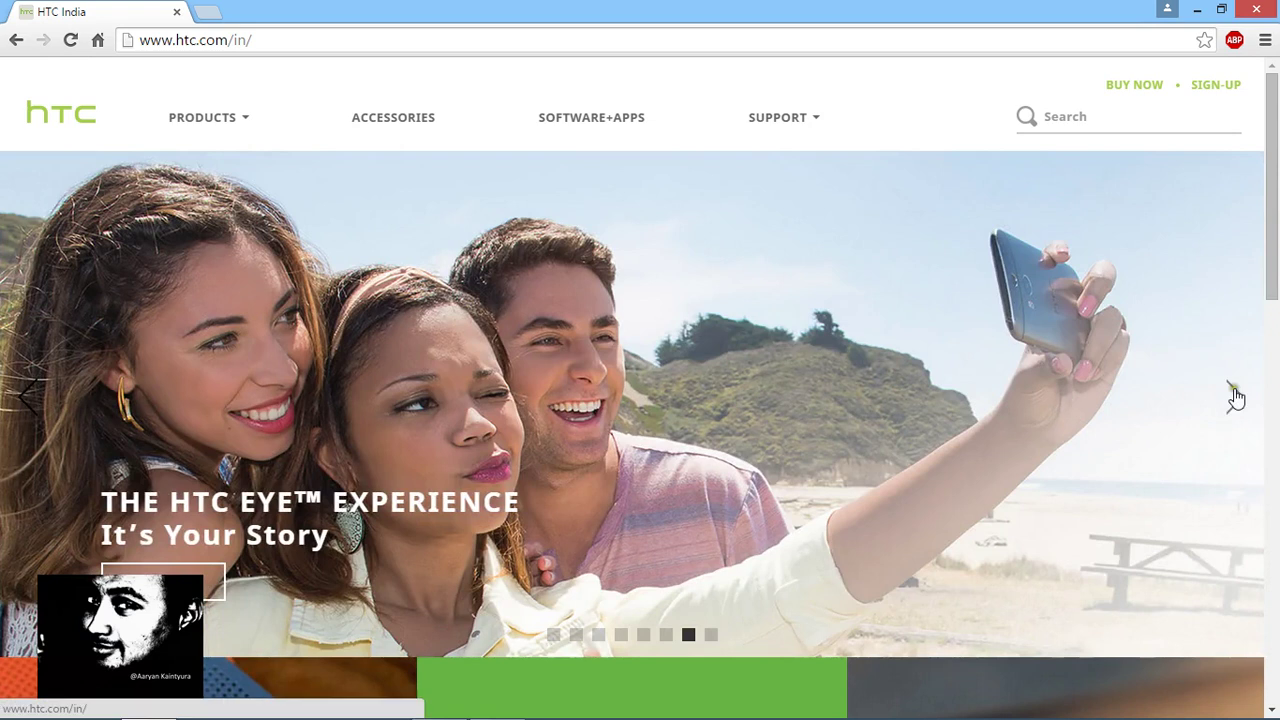
pyautogui.click(1235, 397)
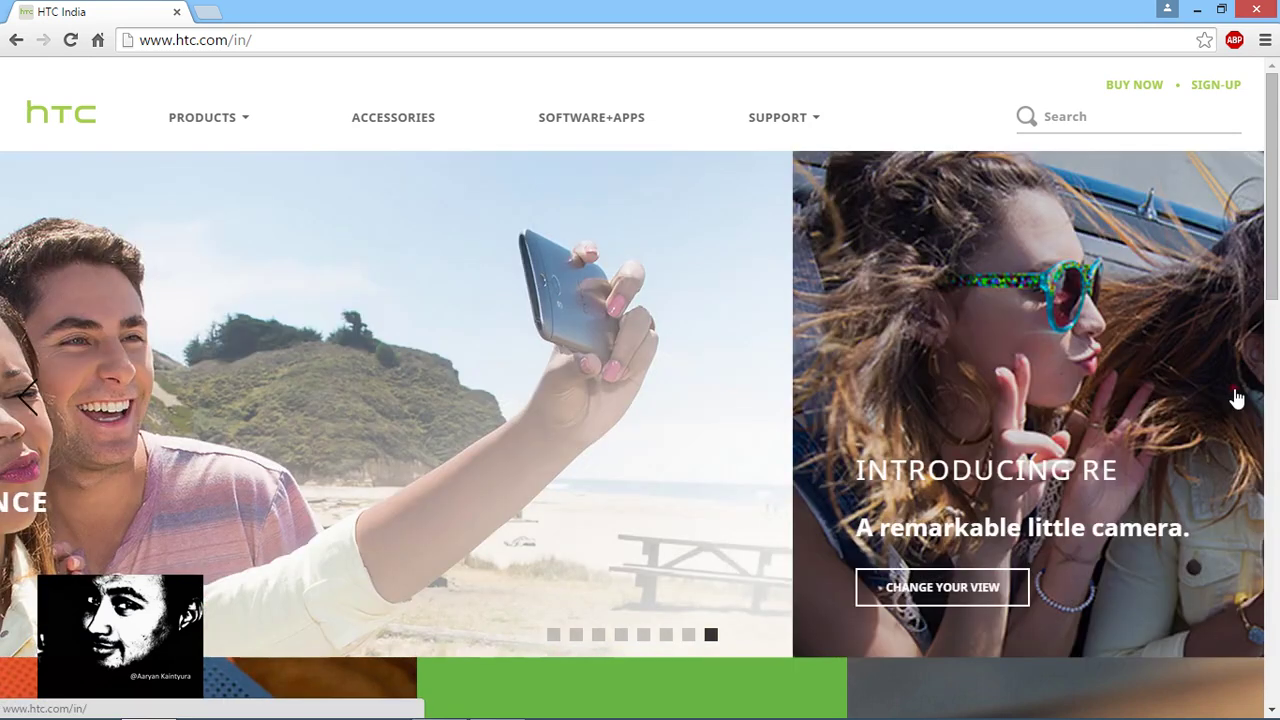
pyautogui.click(1235, 397)
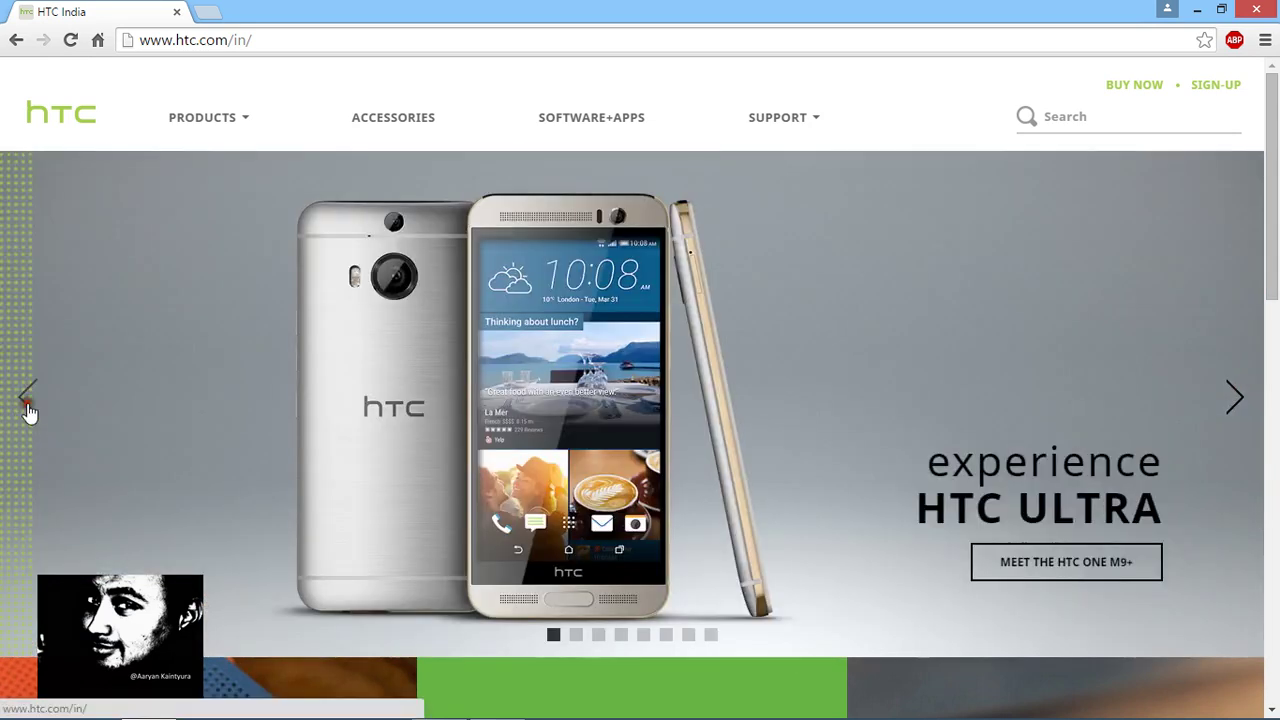
pyautogui.click(27, 400)
pyautogui.click(30, 412)
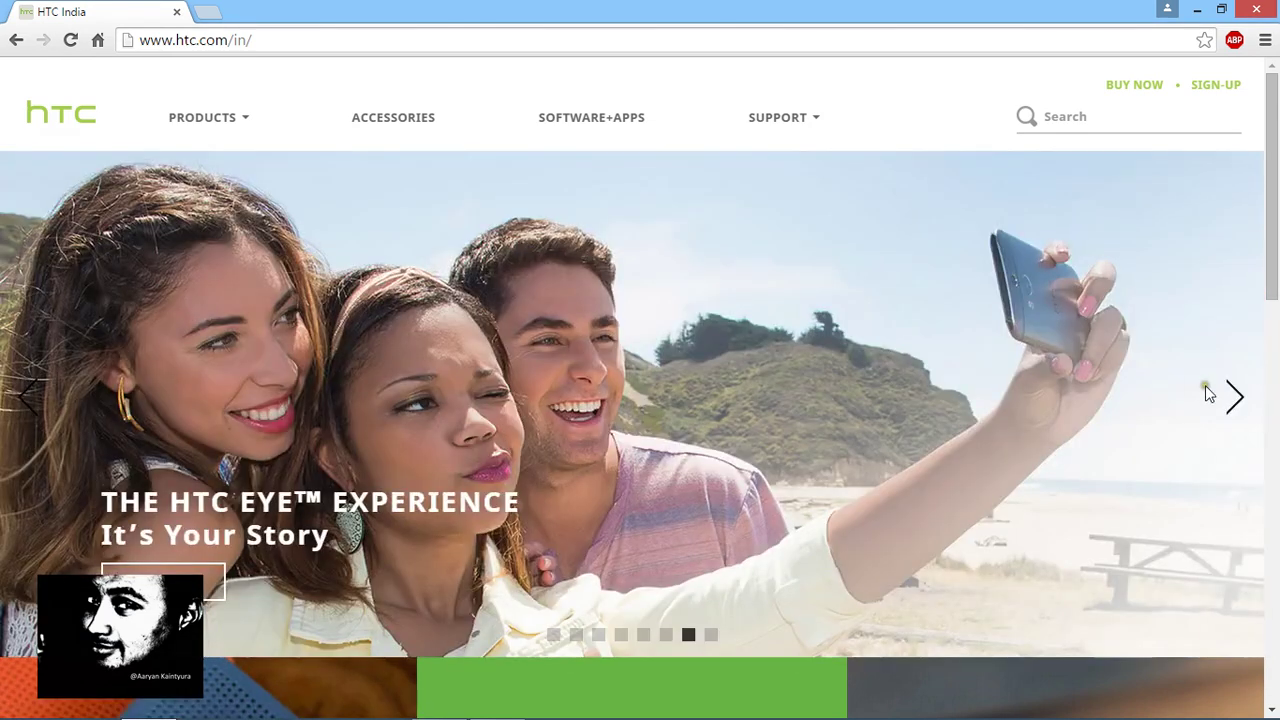
pyautogui.click(1228, 397)
pyautogui.click(1230, 395)
pyautogui.click(1230, 395)
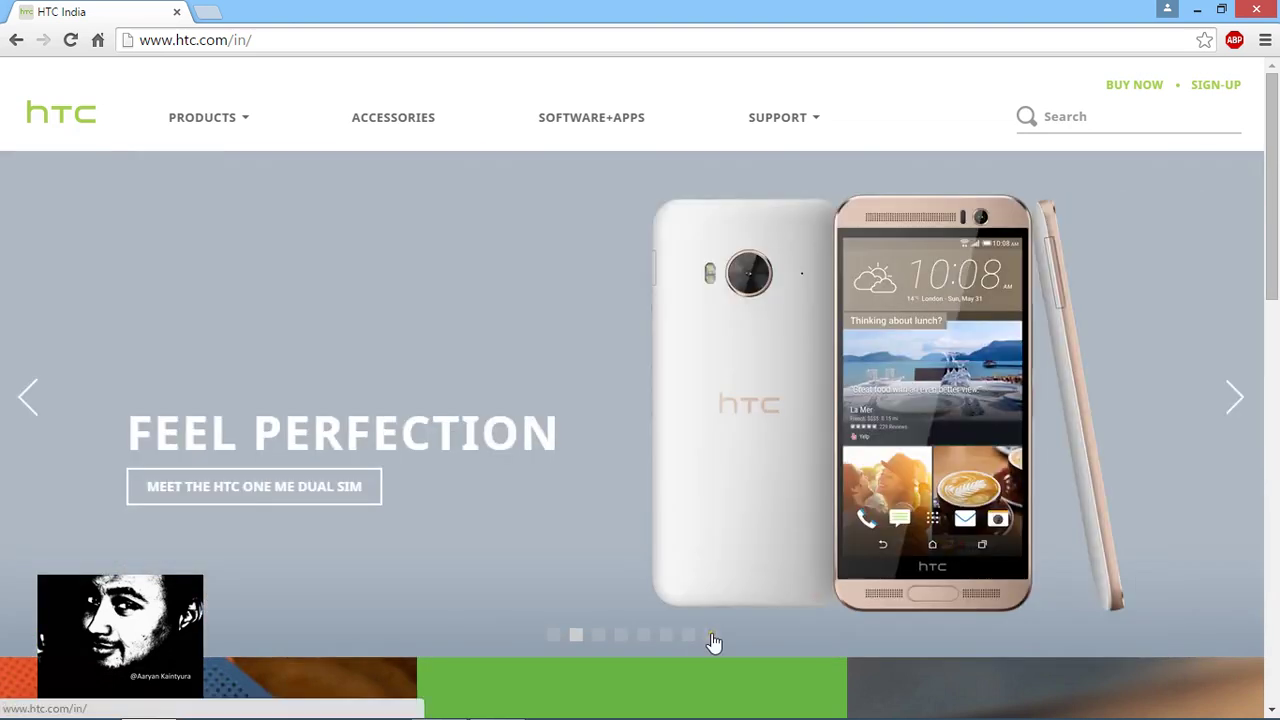
# Examine how the HTC banner's slide indicators switch between the first and last slides
pyautogui.click(711, 634)
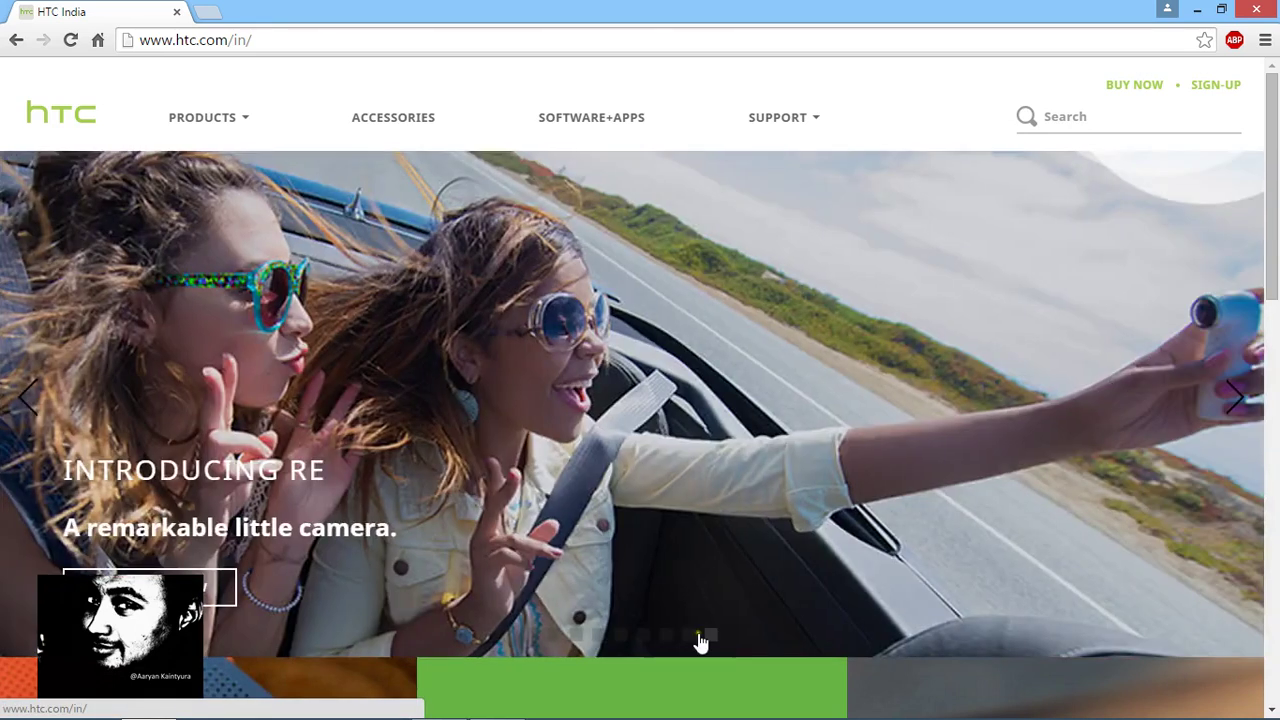
pyautogui.click(556, 636)
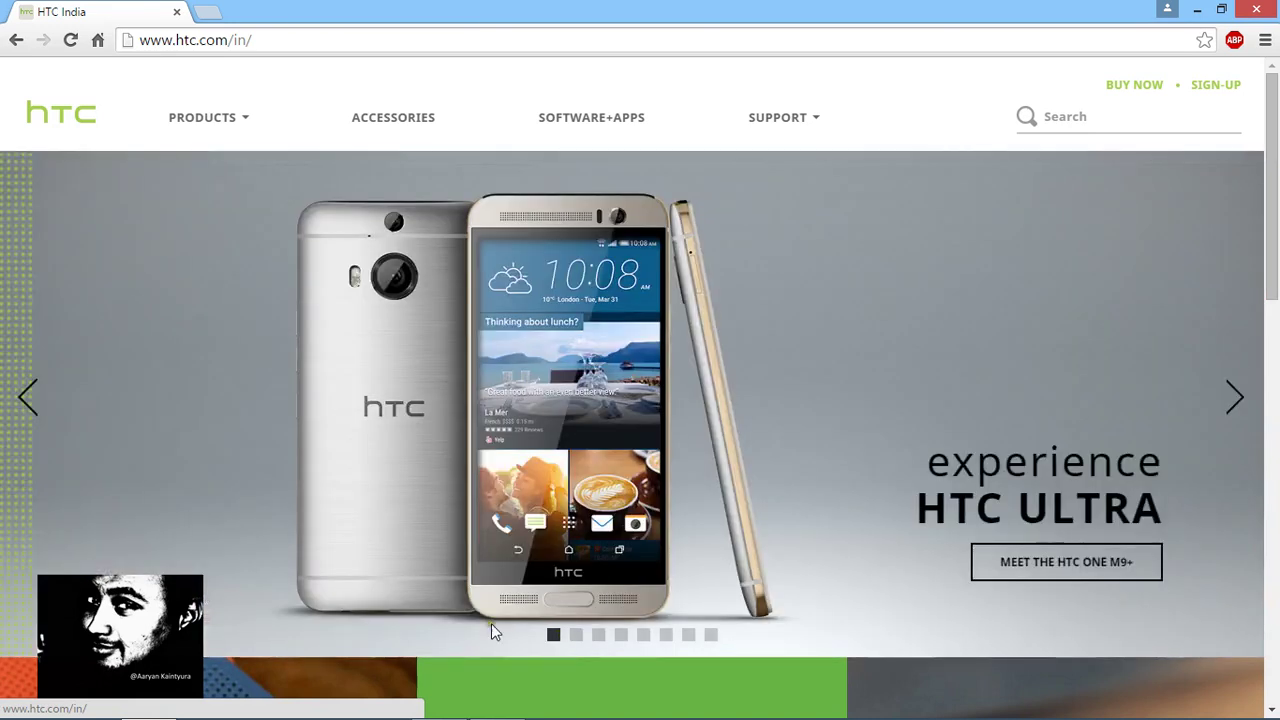
pyautogui.click(33, 397)
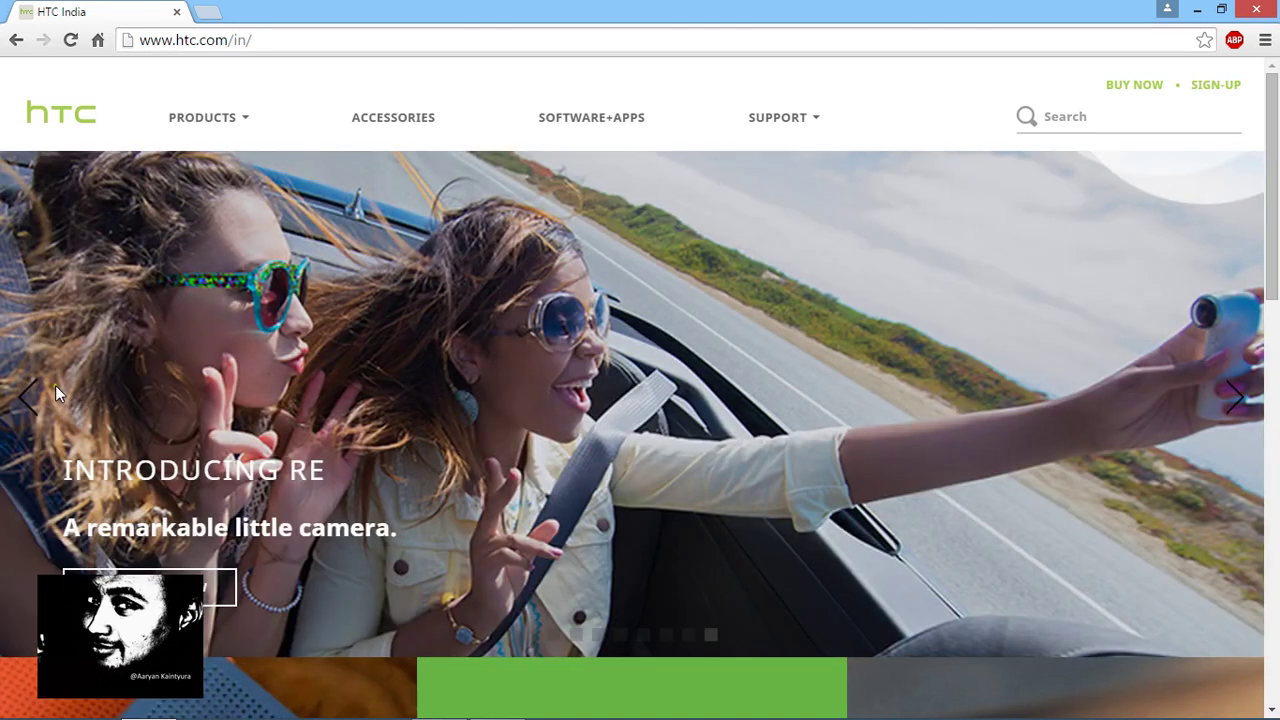
pyautogui.click(553, 635)
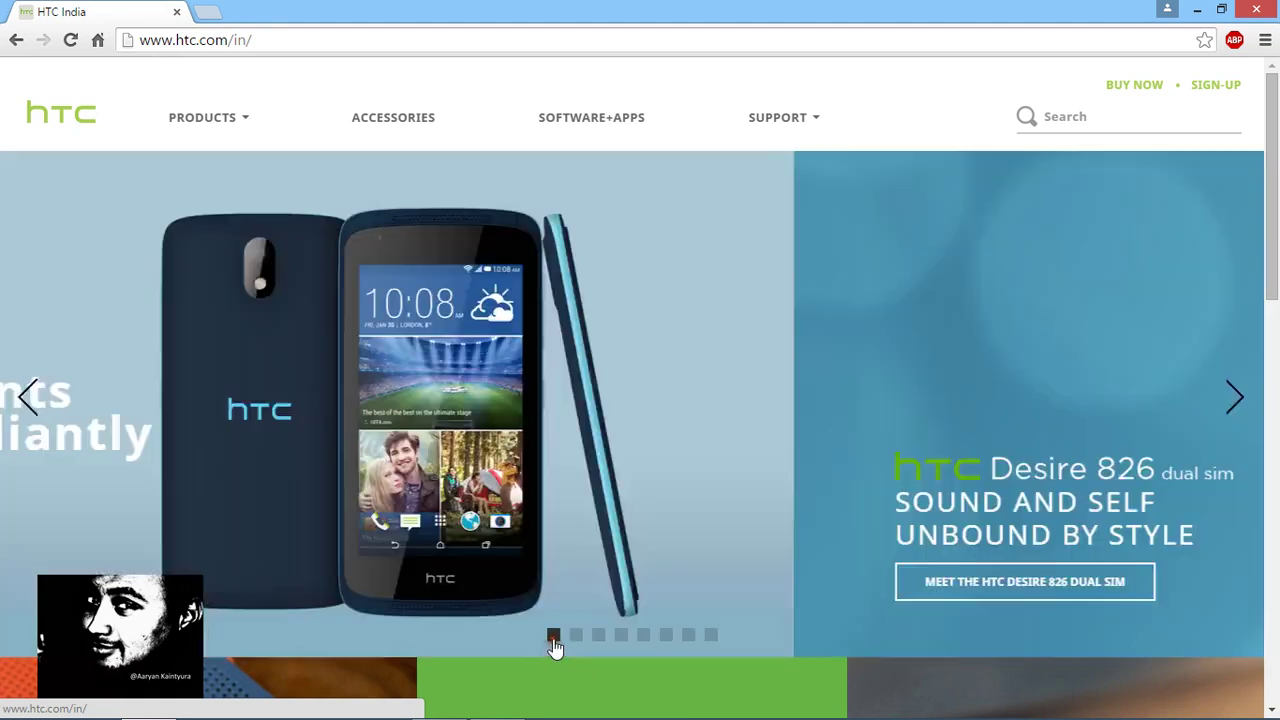
pyautogui.click(711, 634)
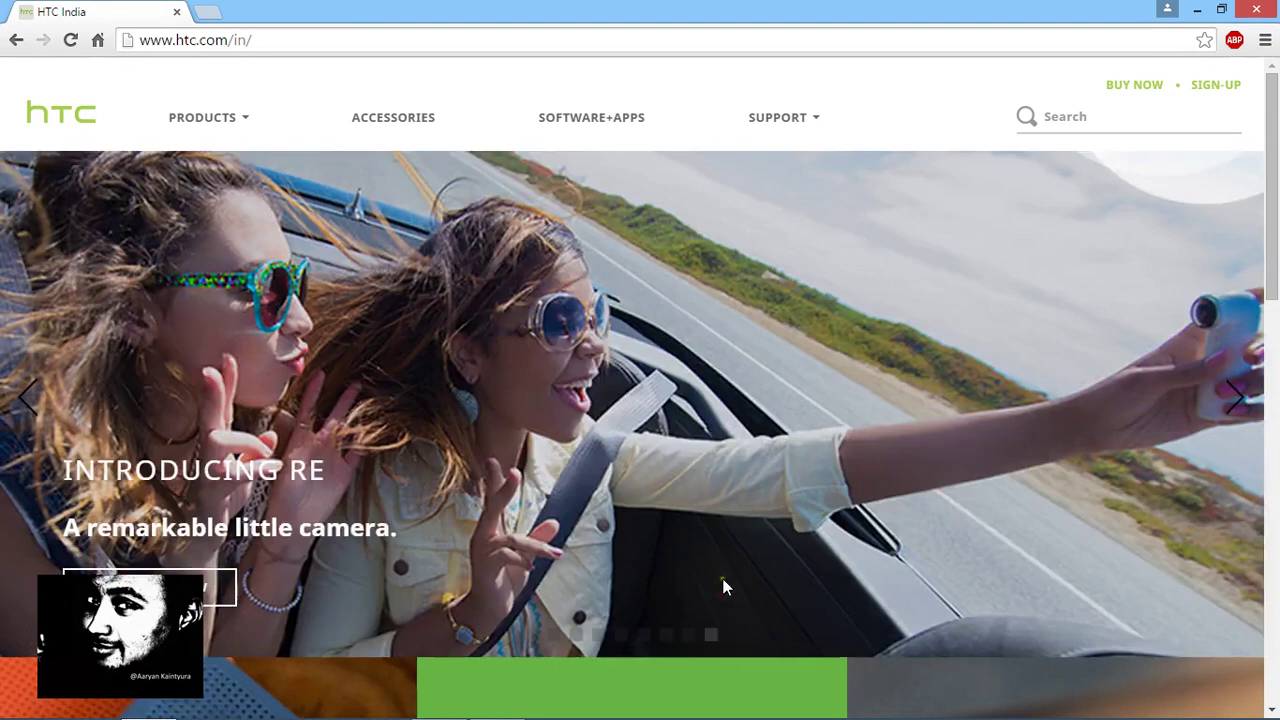
# Return to Axure RP and place a 1550 by 770 dynamic panel on the Home page at x 3540, y 240
pyautogui.hotkey('alt', 'Tab')
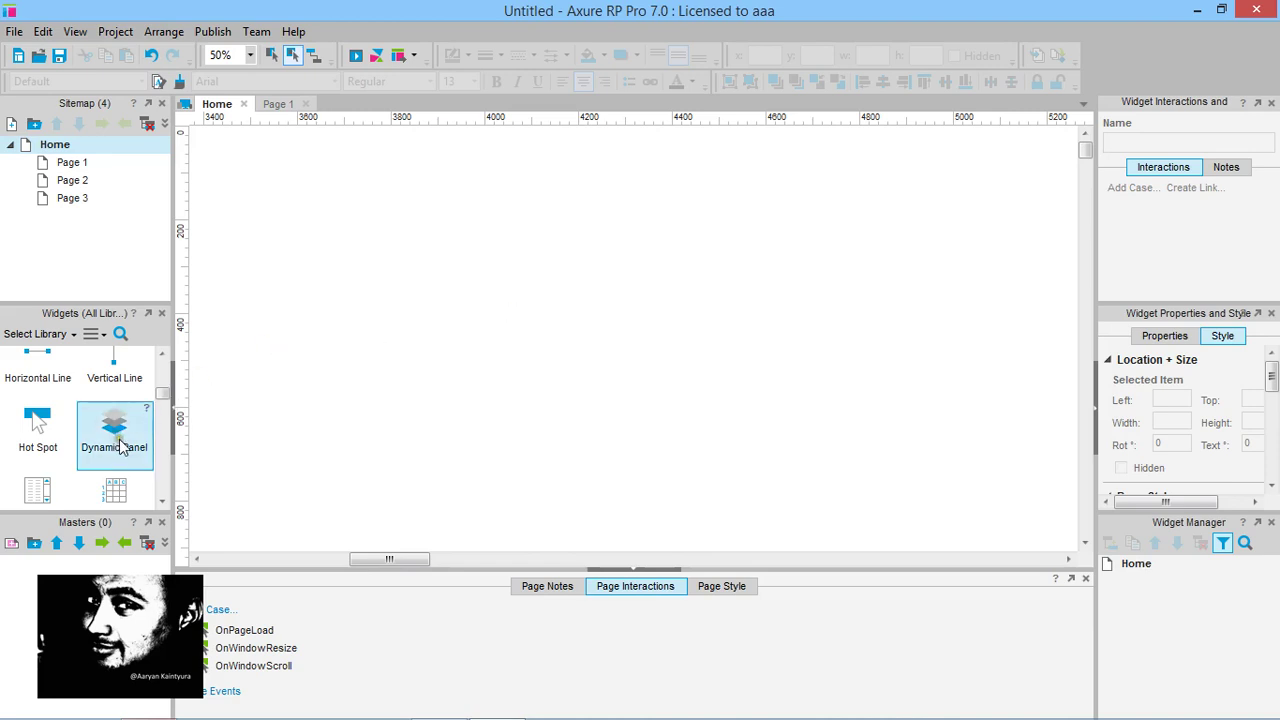
pyautogui.click(630, 572)
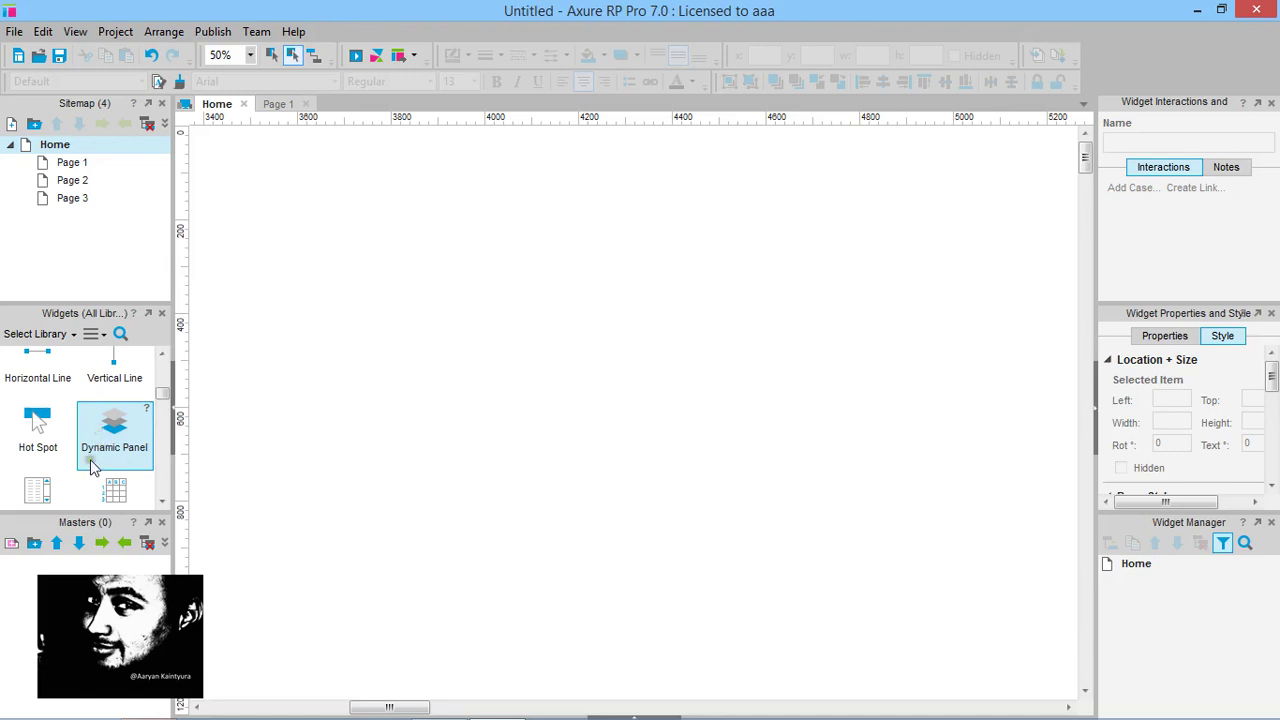
pyautogui.moveTo(109, 439); pyautogui.dragTo(247, 240)
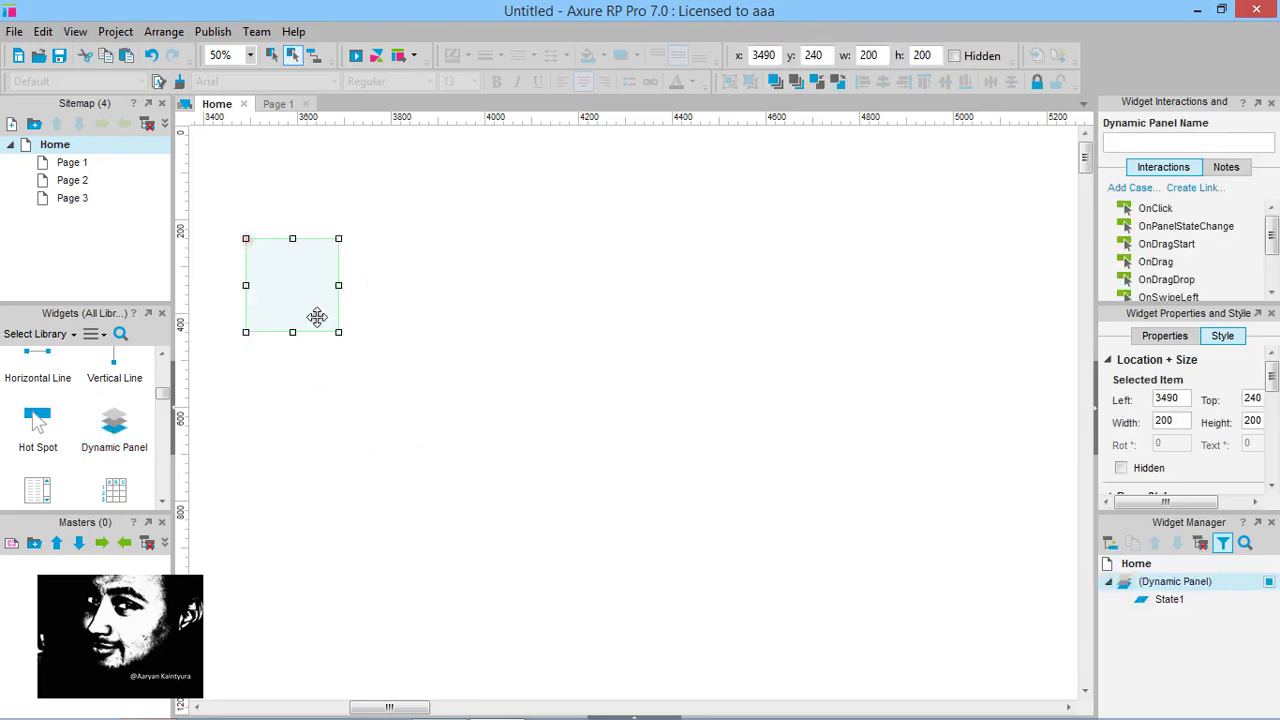
pyautogui.moveTo(338, 334); pyautogui.dragTo(970, 600)
pyautogui.moveTo(771, 537); pyautogui.dragTo(795, 545)
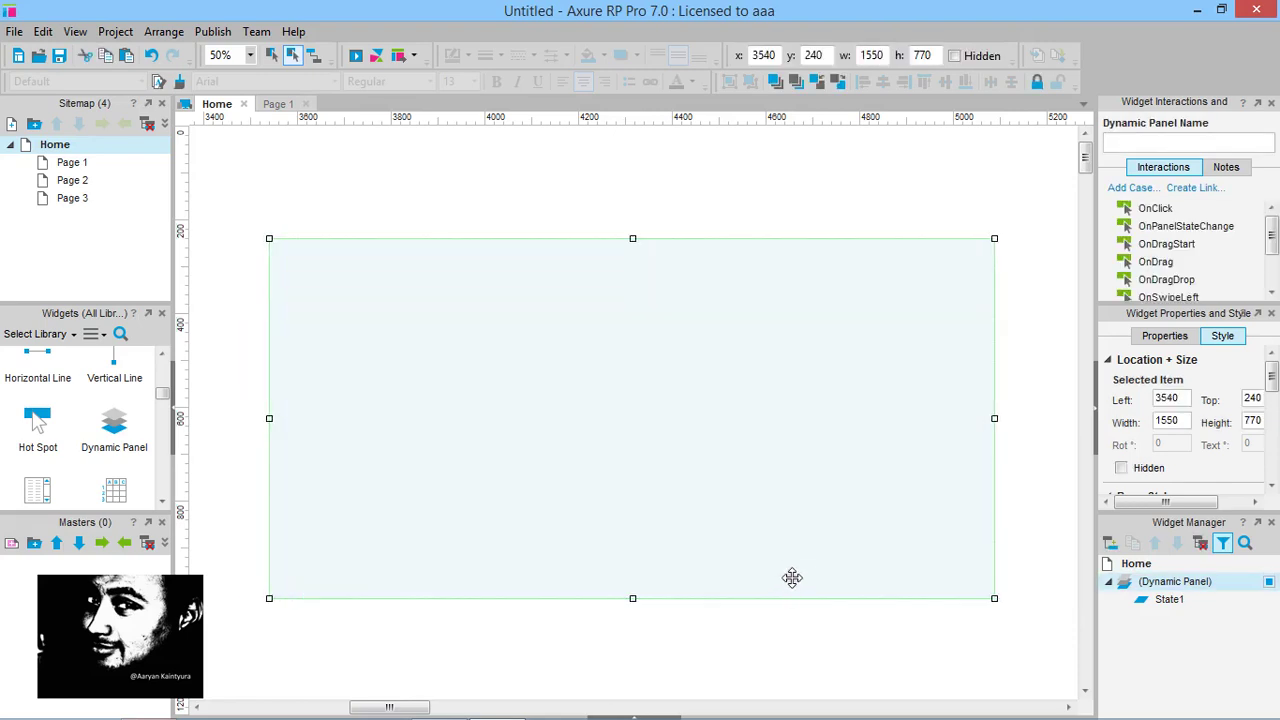
# Name the dynamic panel image_carousel
pyautogui.click(895, 225)
pyautogui.click(817, 272)
pyautogui.click(1108, 145)
pyautogui.write('Image')
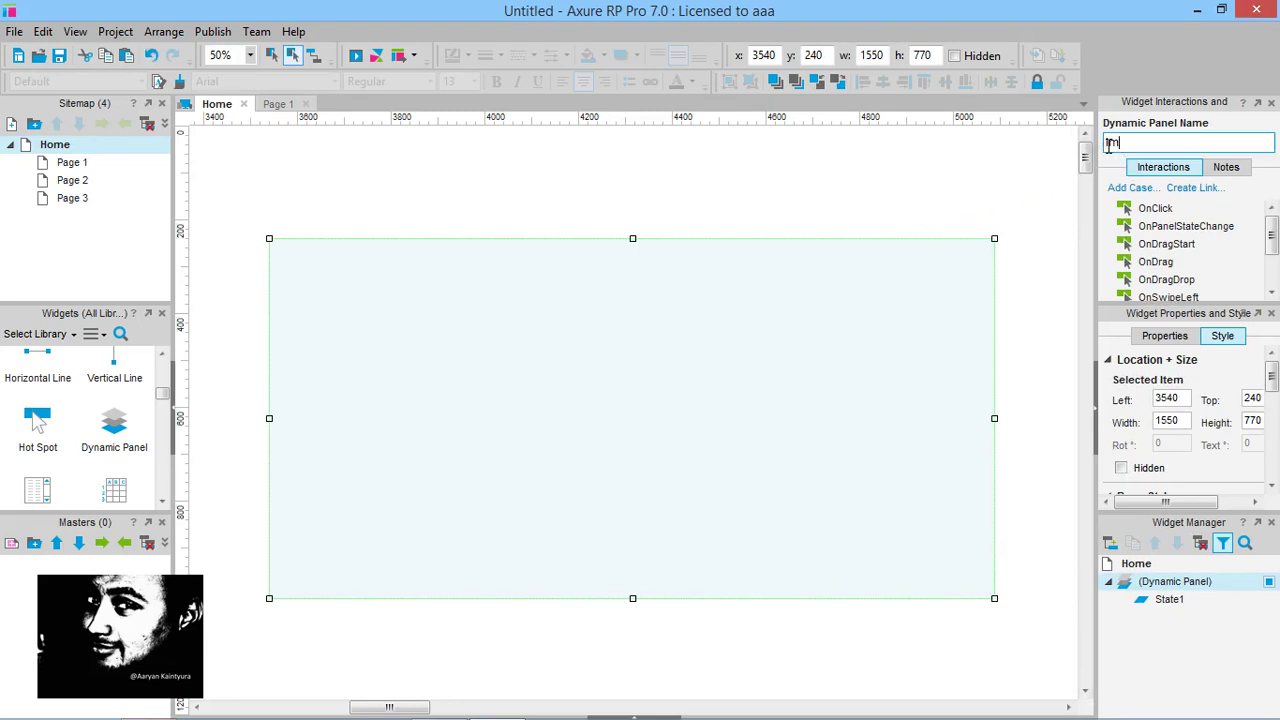
pyautogui.write('_carousell')
pyautogui.press('BackSpace')
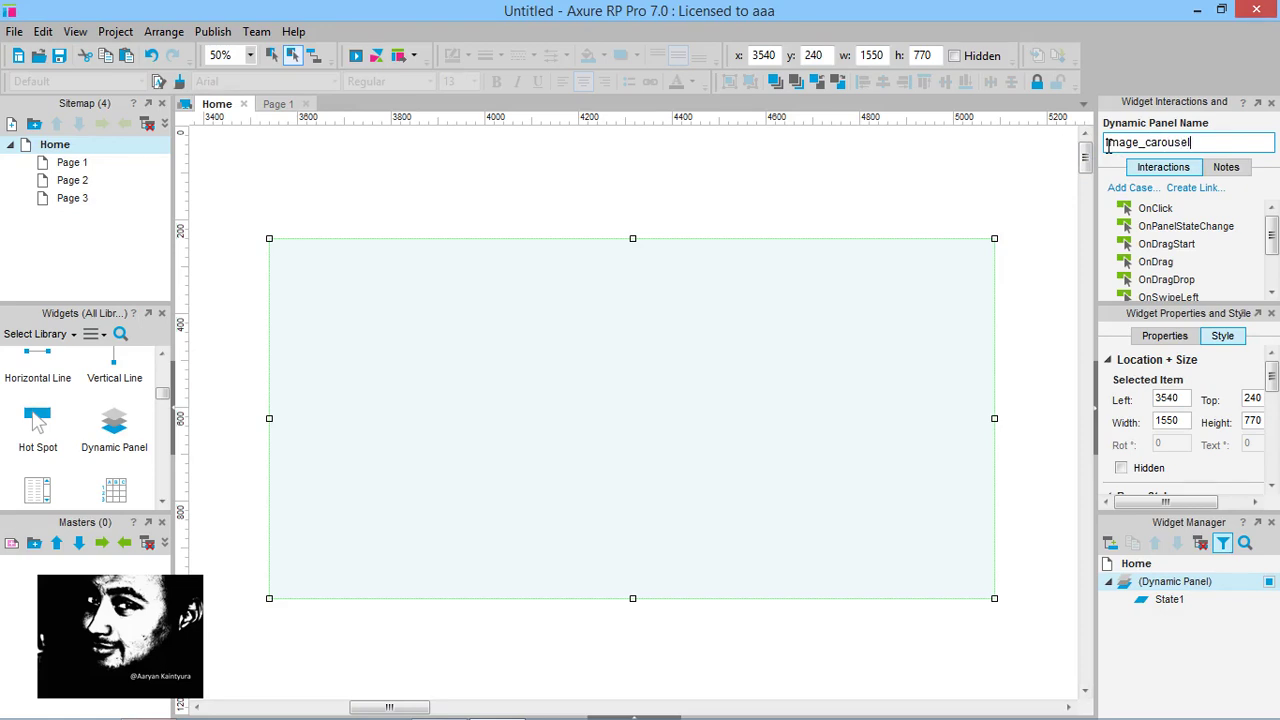
pyautogui.click(731, 226)
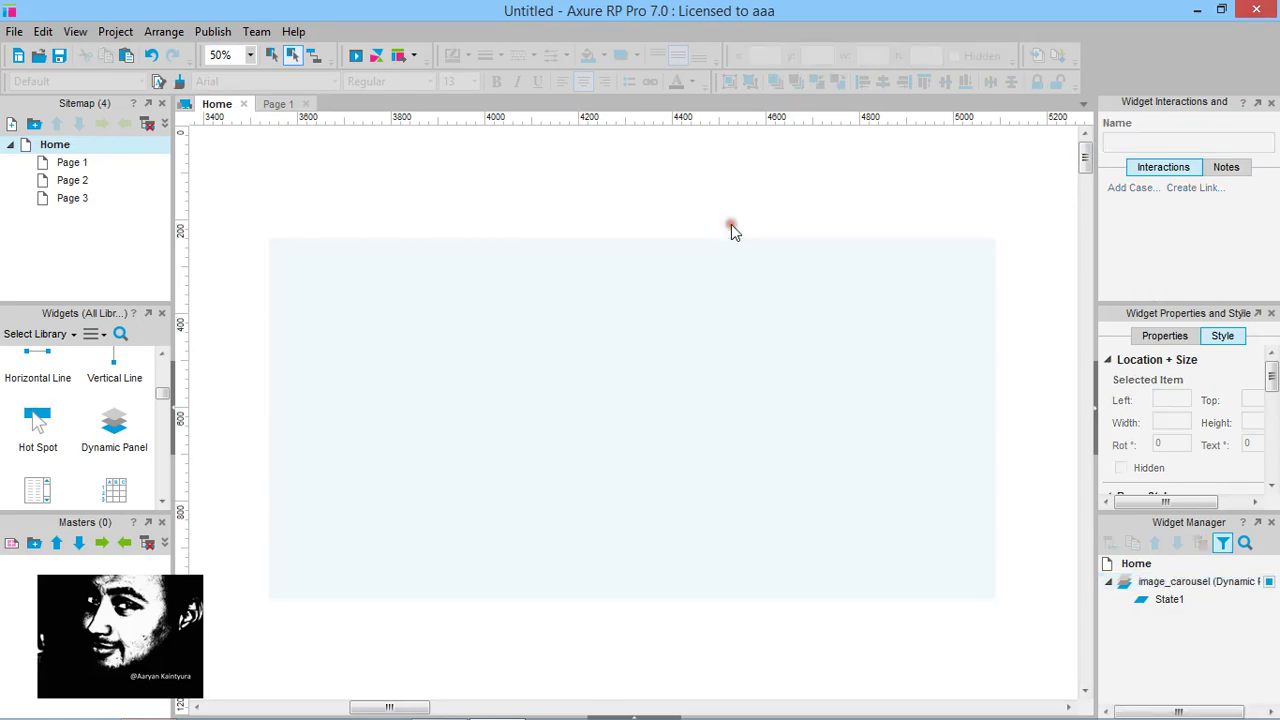
# Open State1 of the image_carousel panel for editing and place an image widget at its origin, x 0, y 0
pyautogui.doubleClick(1179, 585)
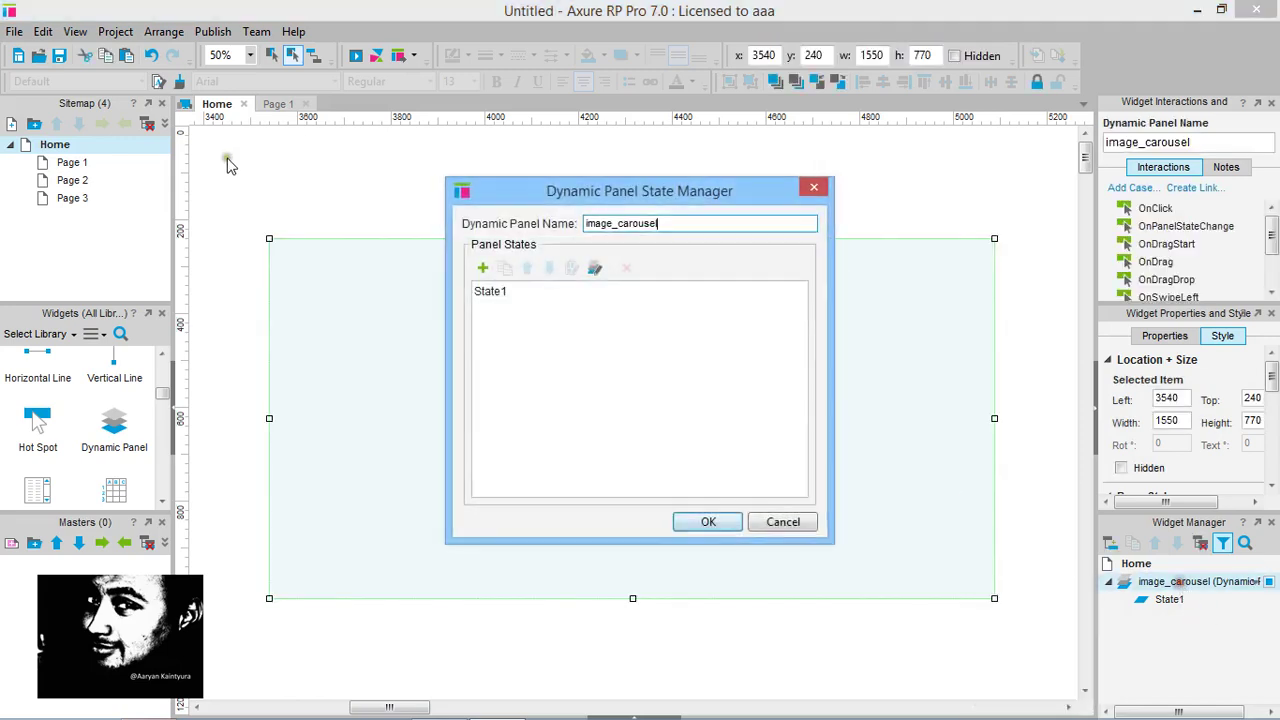
pyautogui.click(783, 522)
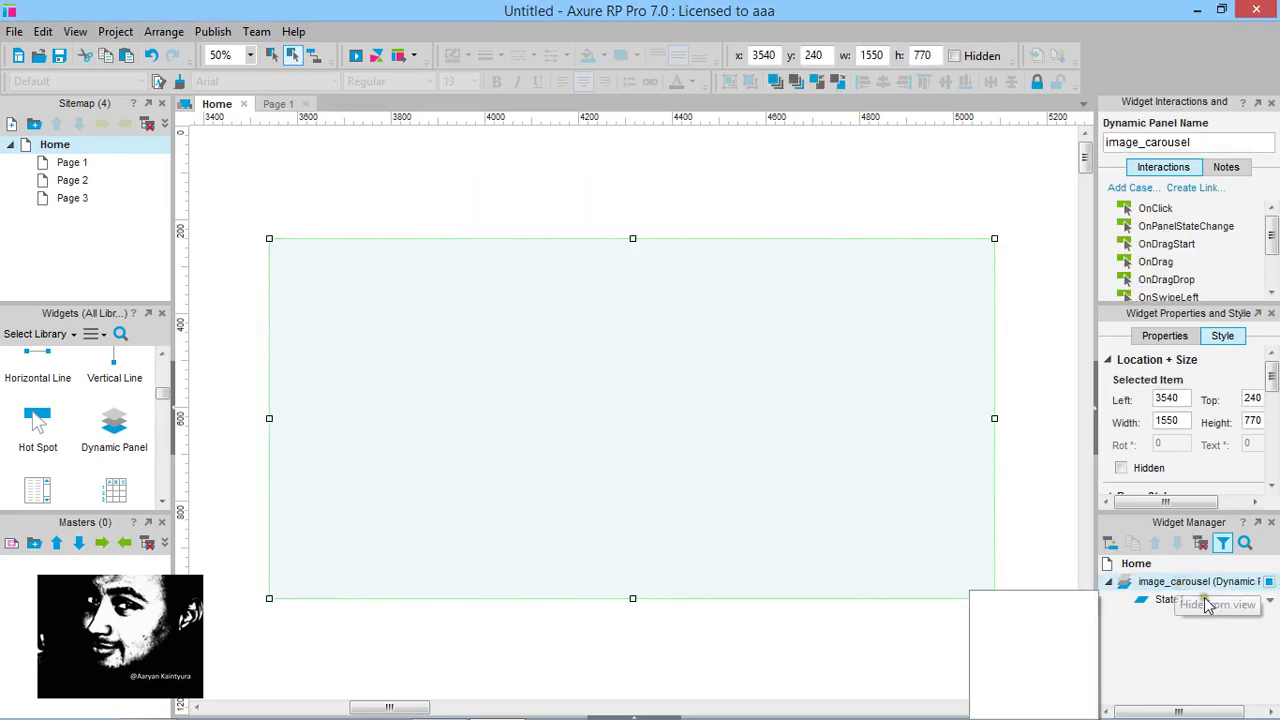
pyautogui.doubleClick(1172, 599)
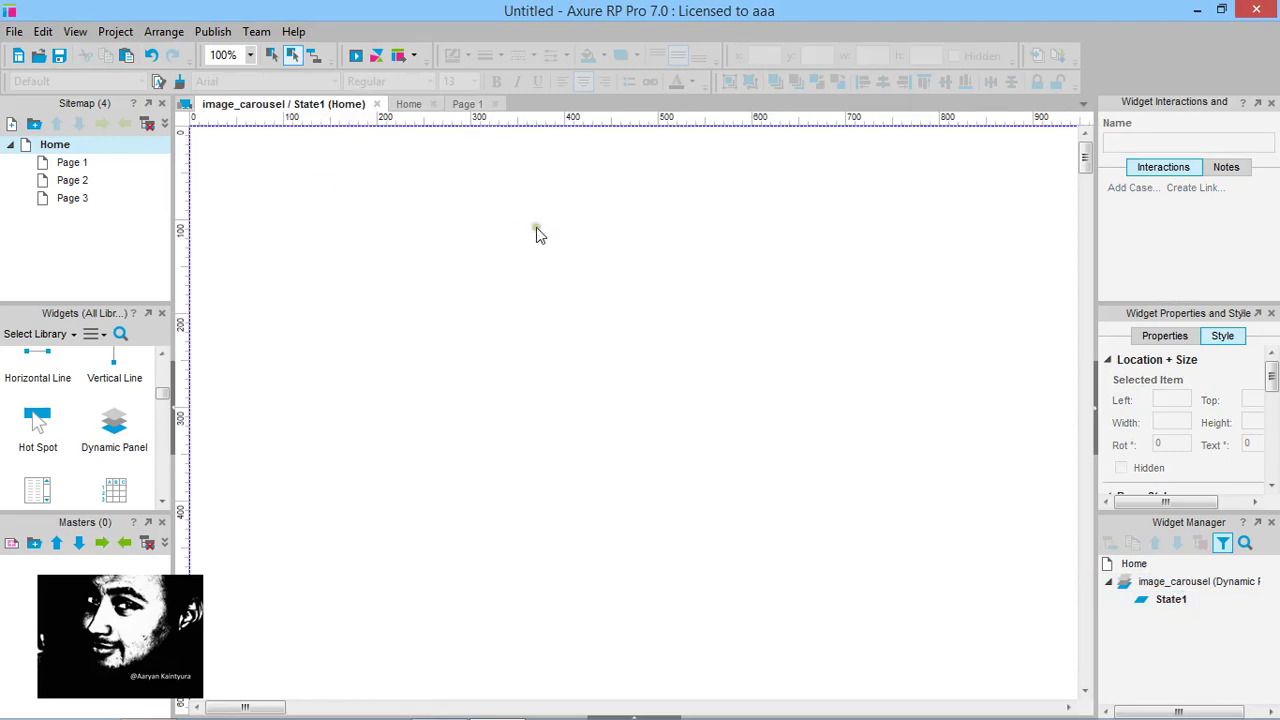
pyautogui.keyDown('ctrl'); pyautogui.scroll(-3, 537, 235); pyautogui.keyUp('ctrl')
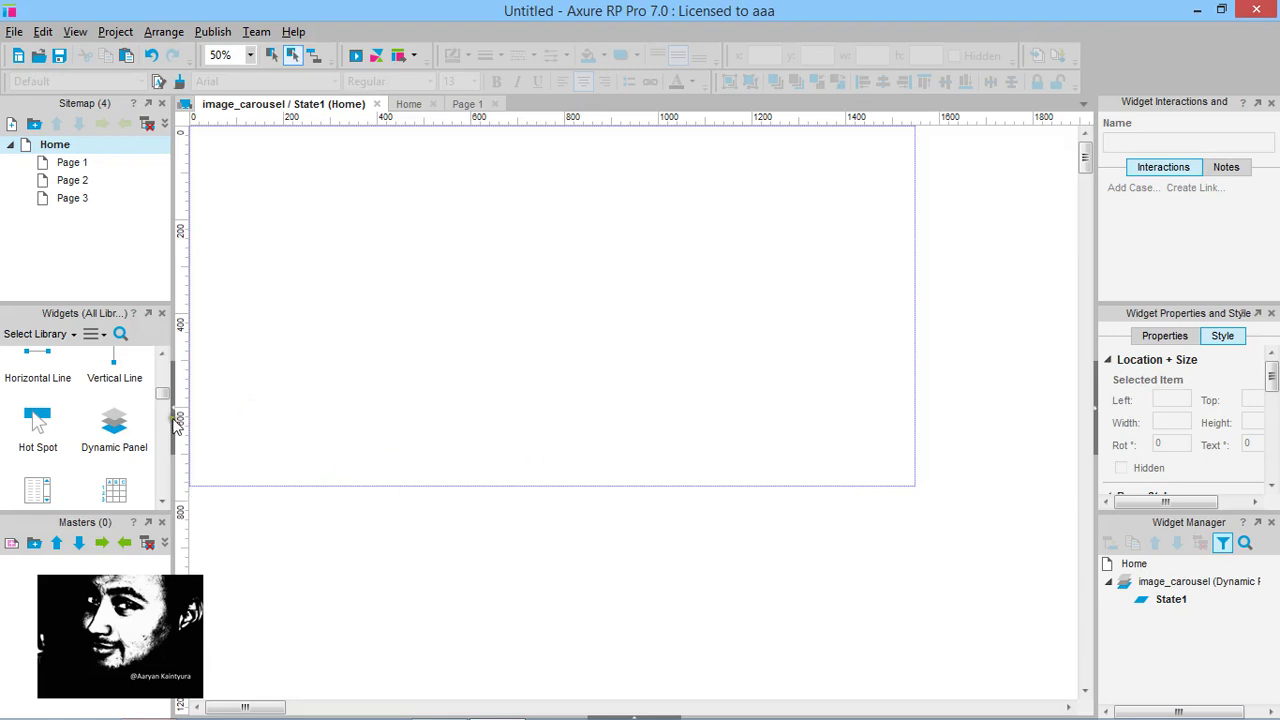
pyautogui.scroll(4, 120, 395)
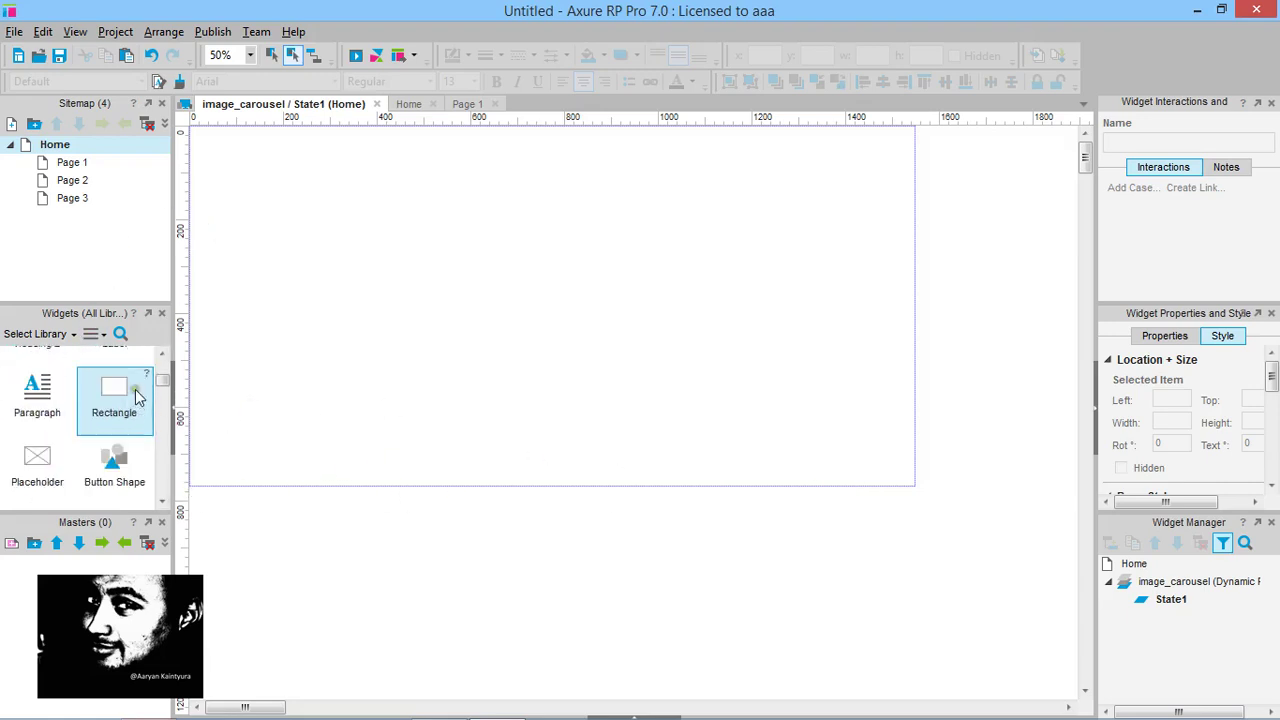
pyautogui.moveTo(37, 400); pyautogui.dragTo(195, 132)
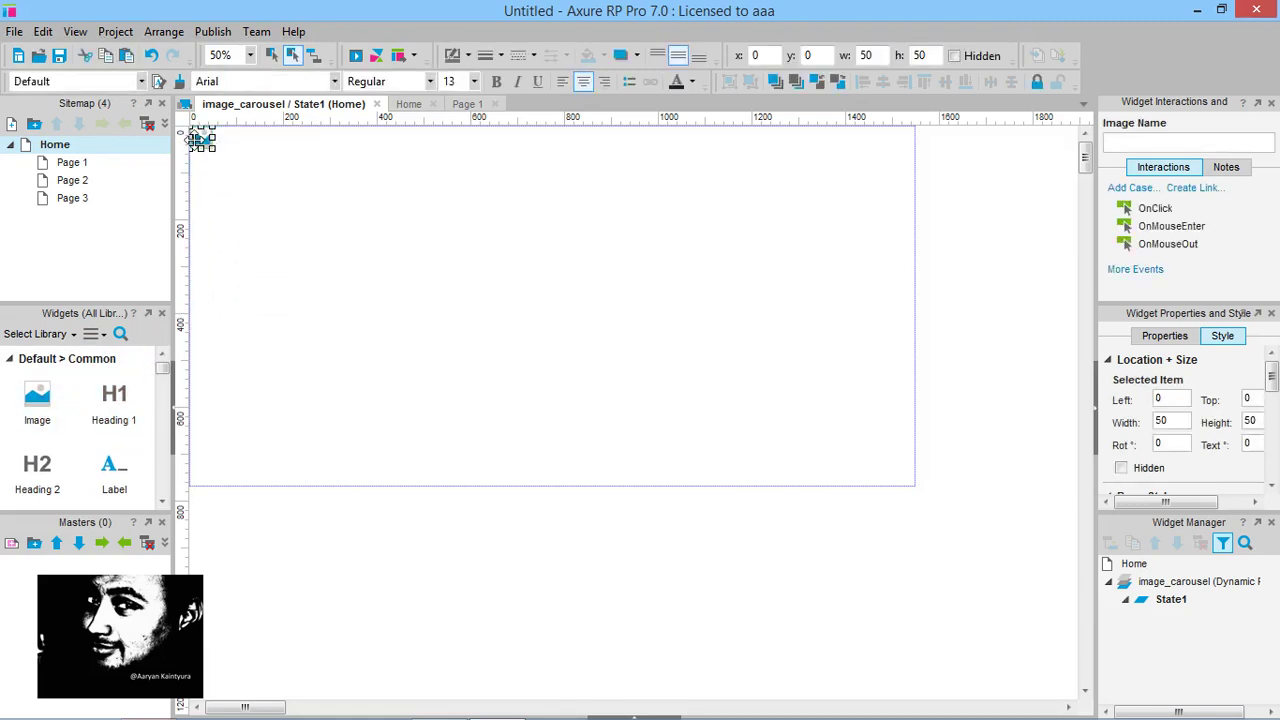
# Load picture 11 from the desktop's New folder (2) into the image widget with autosize, and enlarge it to 1550 by 1055
pyautogui.doubleClick(200, 140)
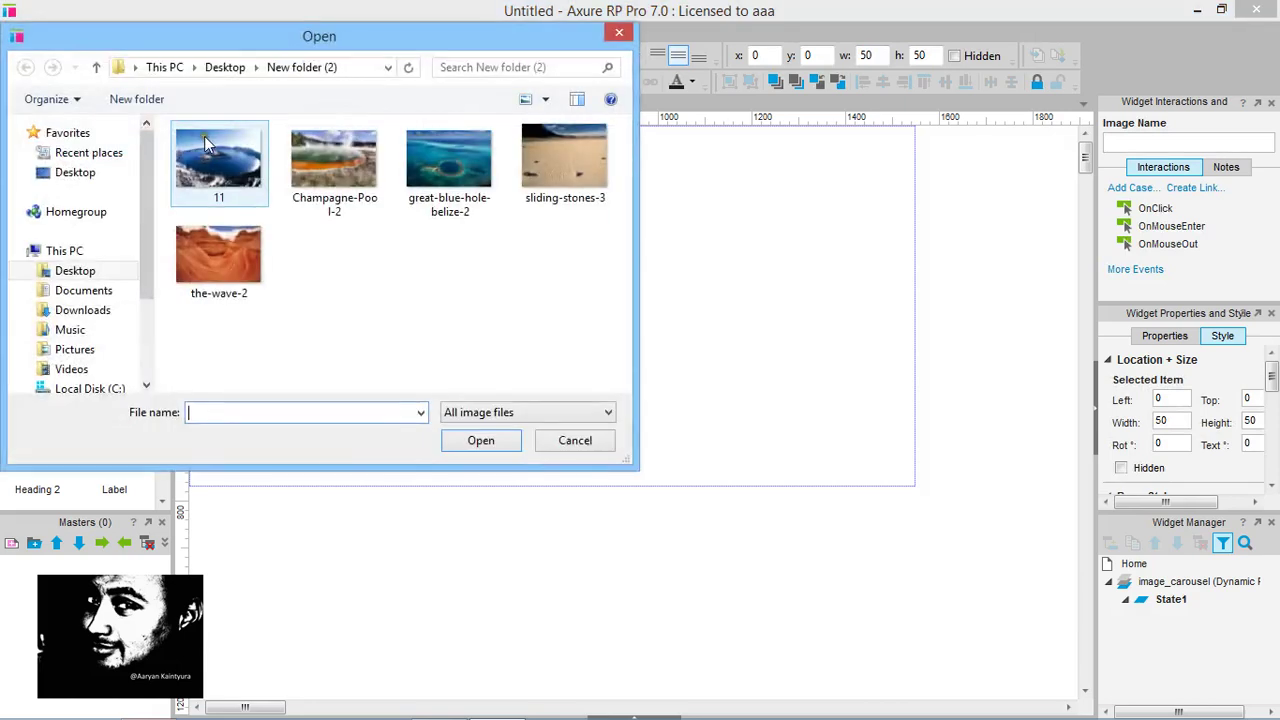
pyautogui.moveTo(365, 38); pyautogui.dragTo(508, 109)
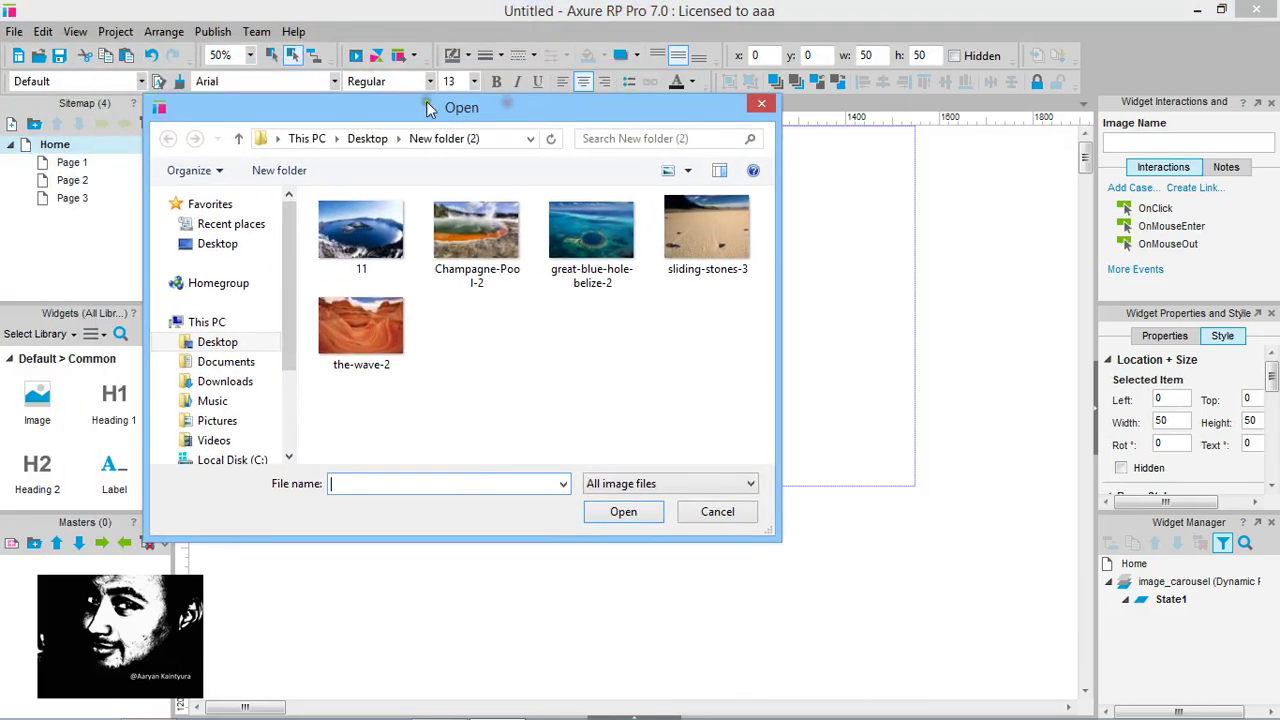
pyautogui.click(367, 138)
pyautogui.click(430, 138)
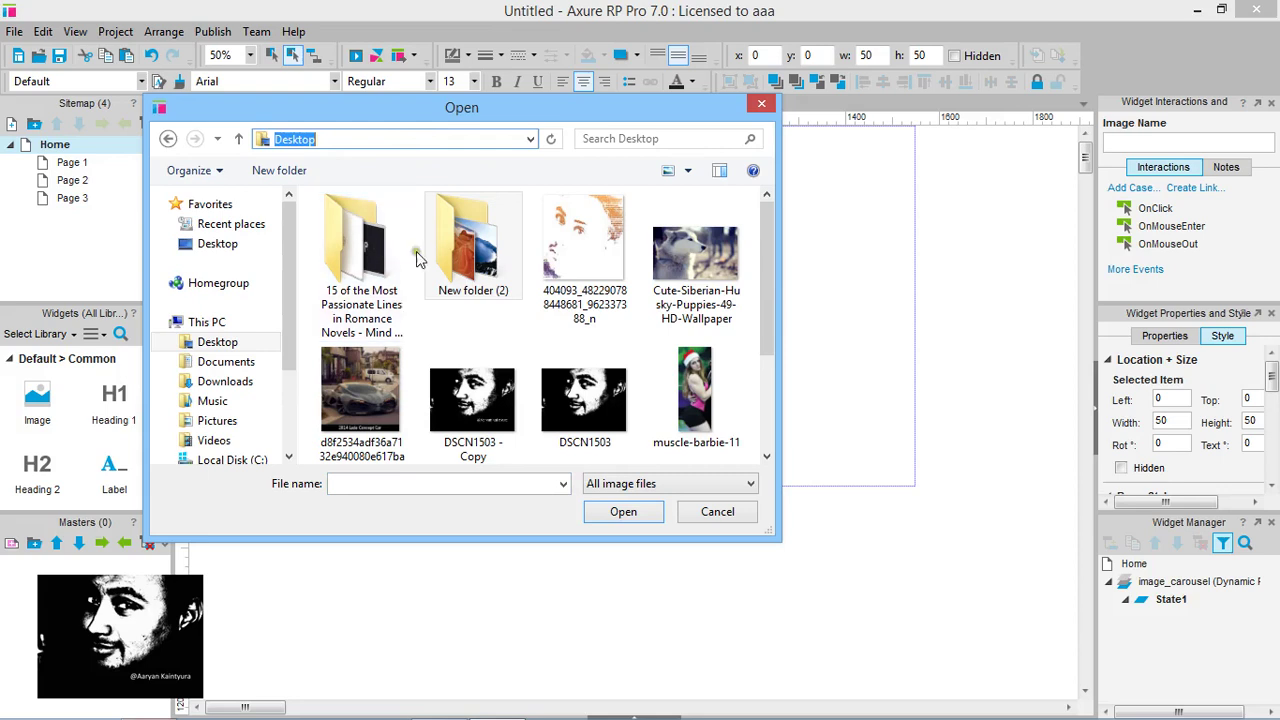
pyautogui.doubleClick(458, 262)
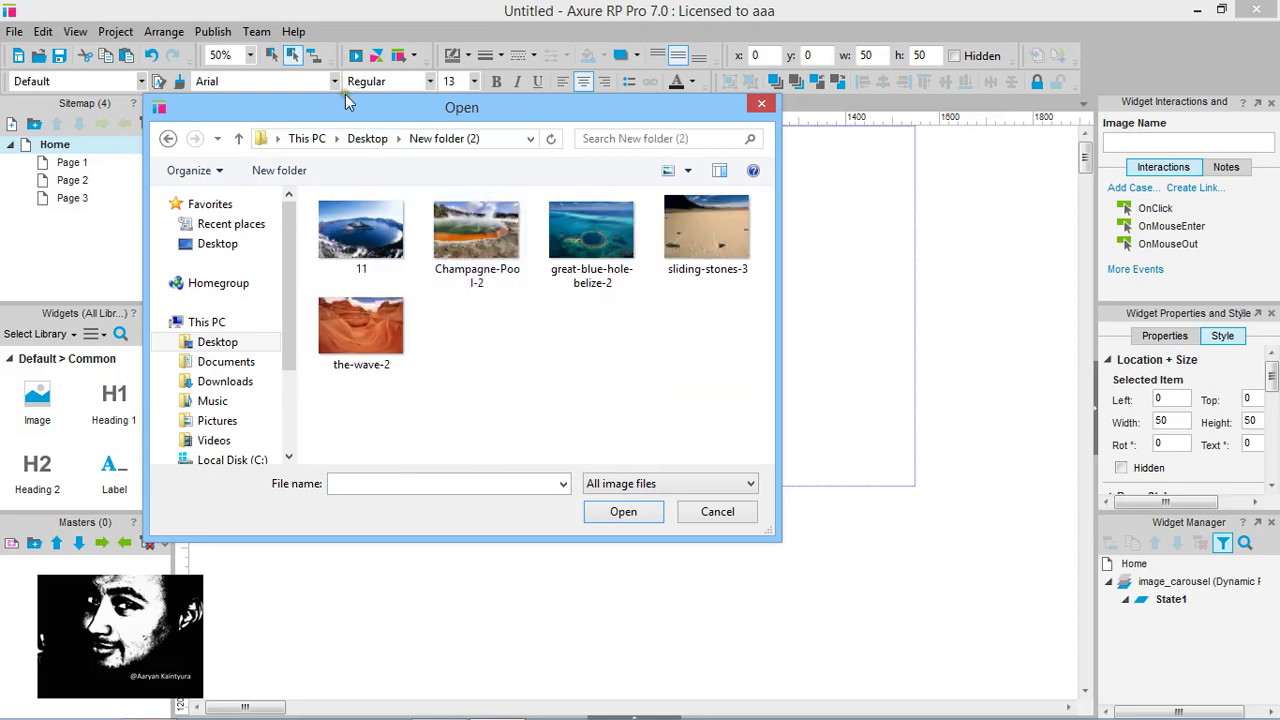
pyautogui.click(360, 233)
pyautogui.doubleClick(360, 233)
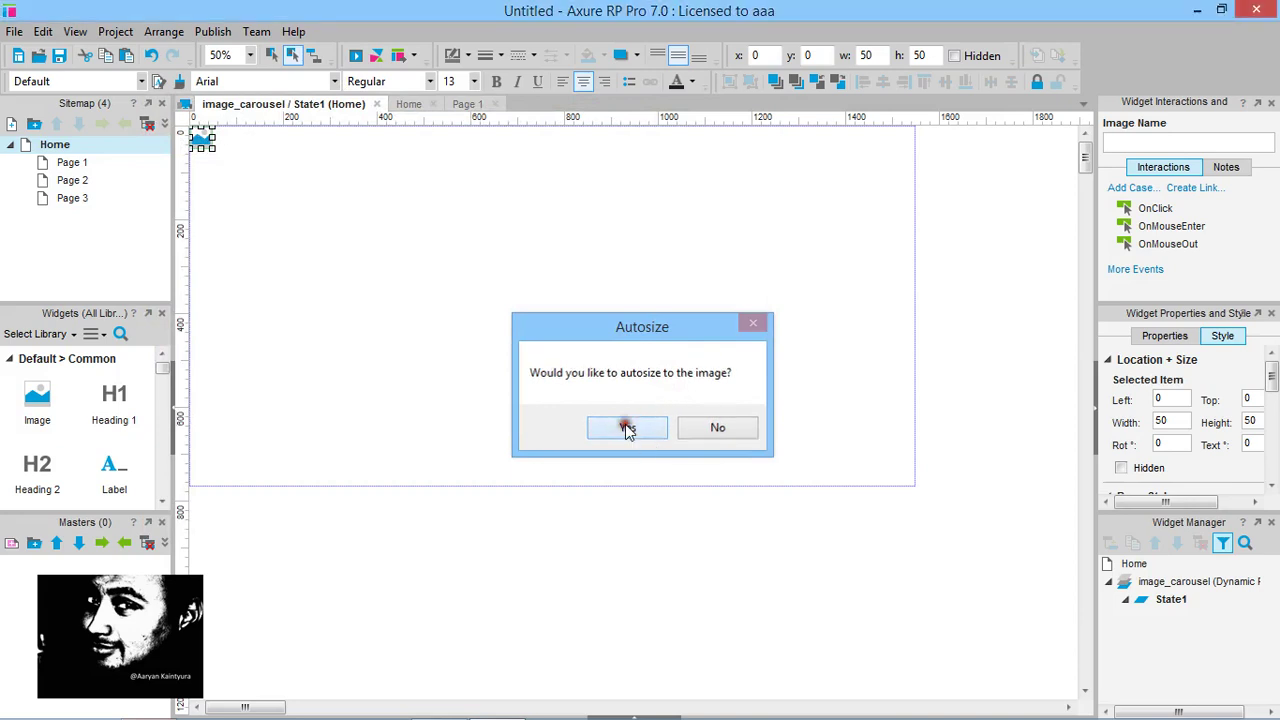
pyautogui.click(627, 427)
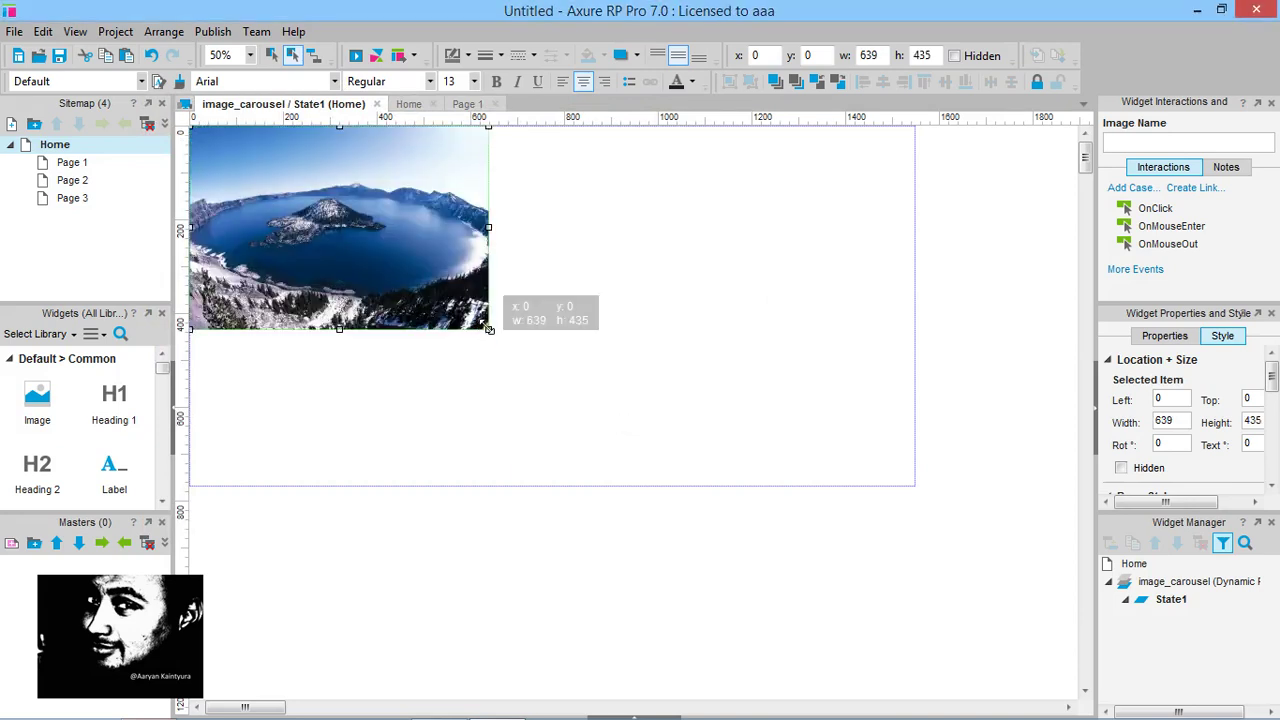
pyautogui.moveTo(488, 329); pyautogui.dragTo(914, 465)
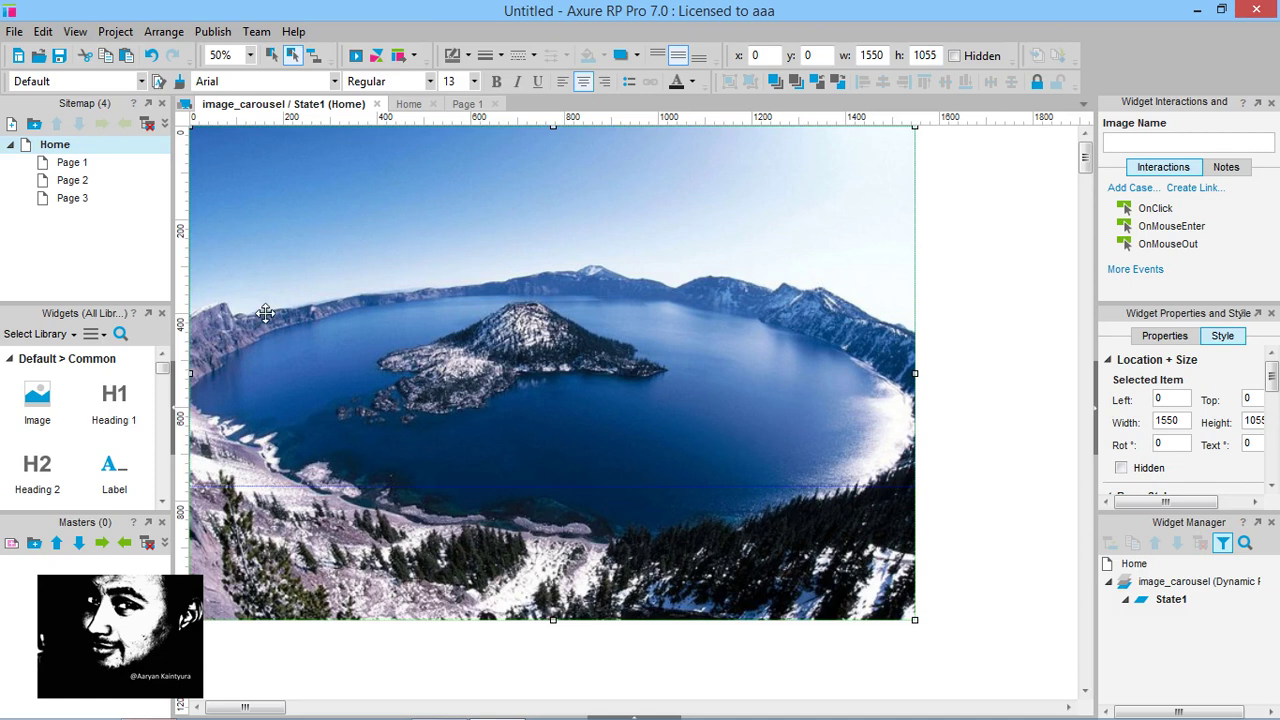
# On the Home page, move the image_carousel panel to x 3510, y 0 and resize it to 1310 by 887
pyautogui.doubleClick(98, 144)
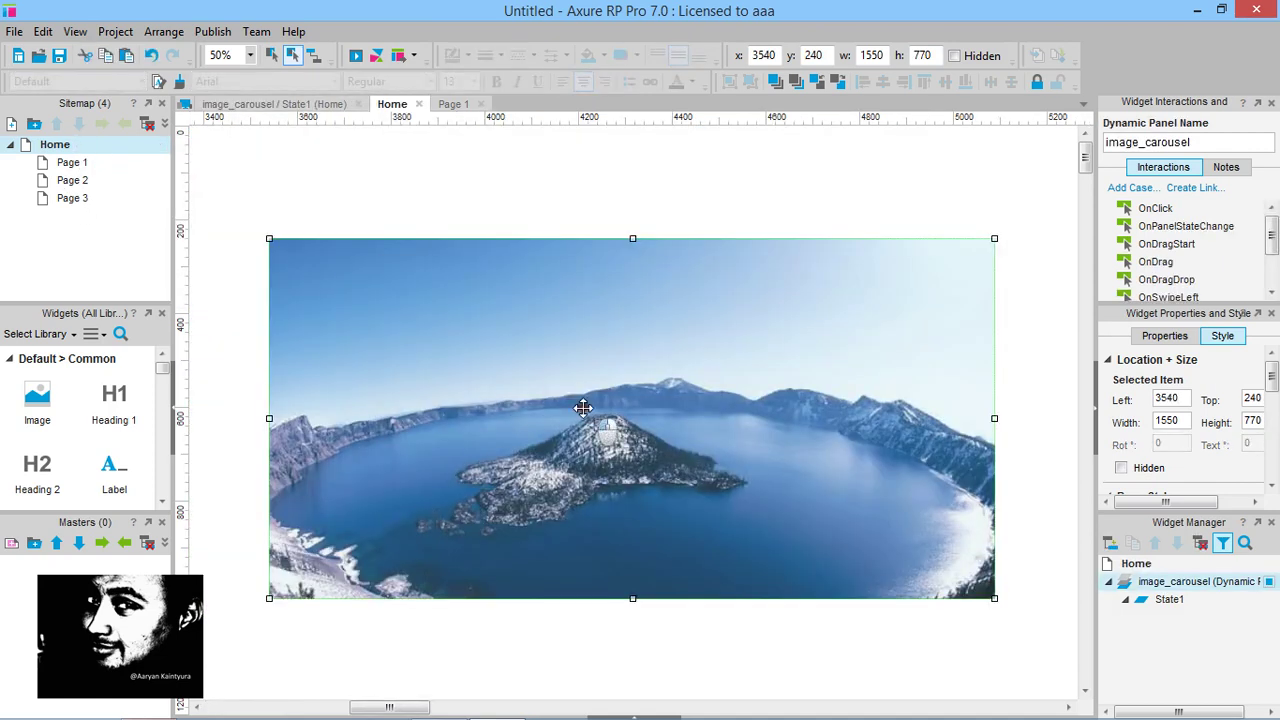
pyautogui.scroll(-3, 583, 407)
pyautogui.moveTo(632, 430); pyautogui.dragTo(641, 561)
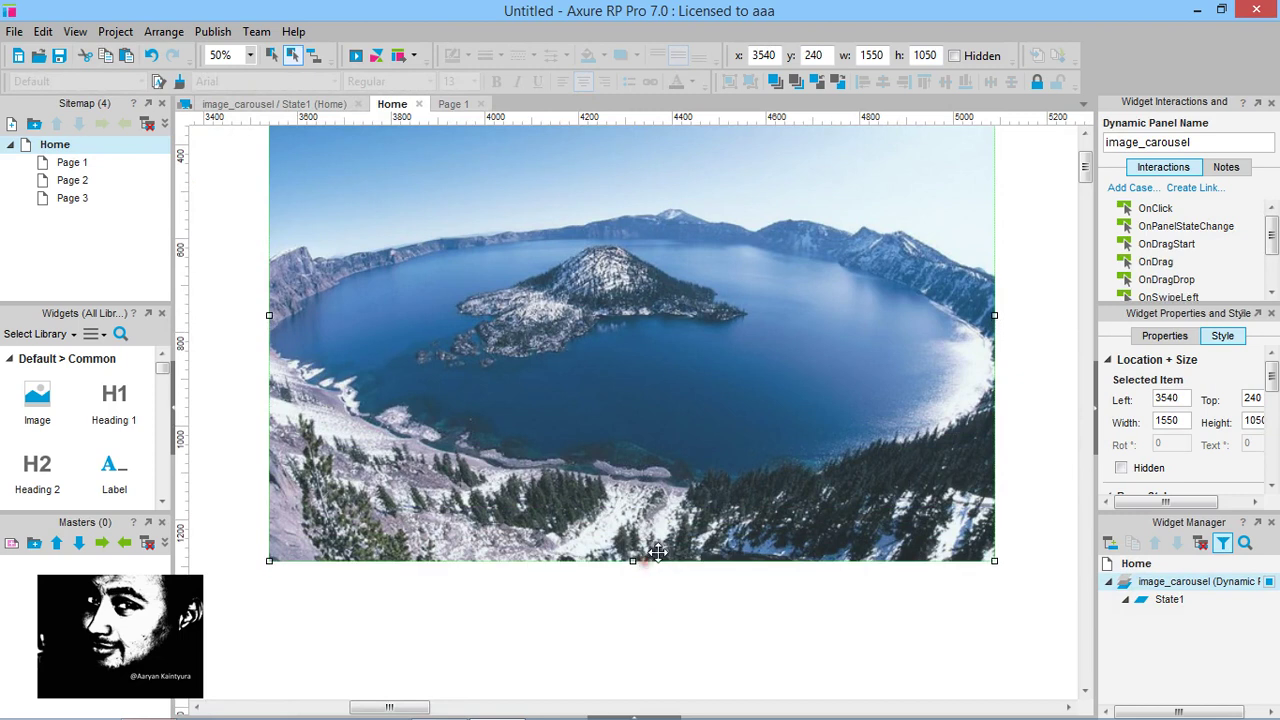
pyautogui.scroll(3, 659, 549)
pyautogui.moveTo(644, 515); pyautogui.dragTo(617, 395)
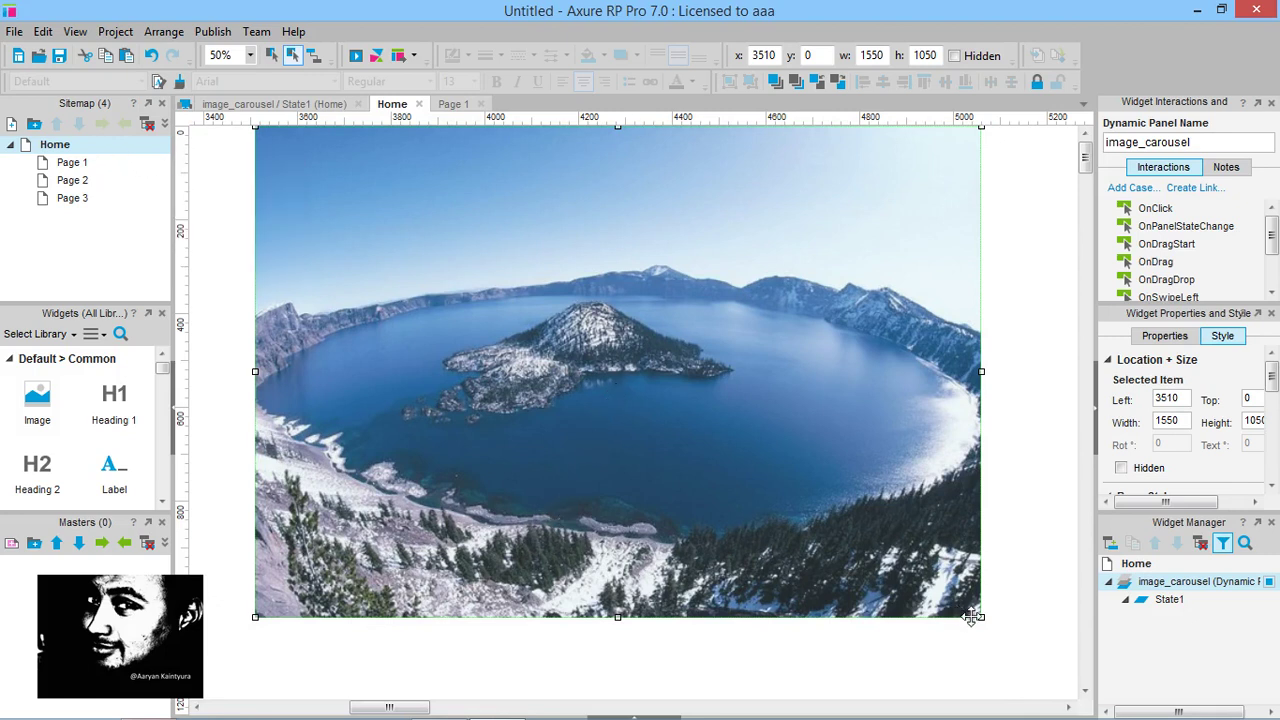
pyautogui.moveTo(979, 616); pyautogui.dragTo(869, 541)
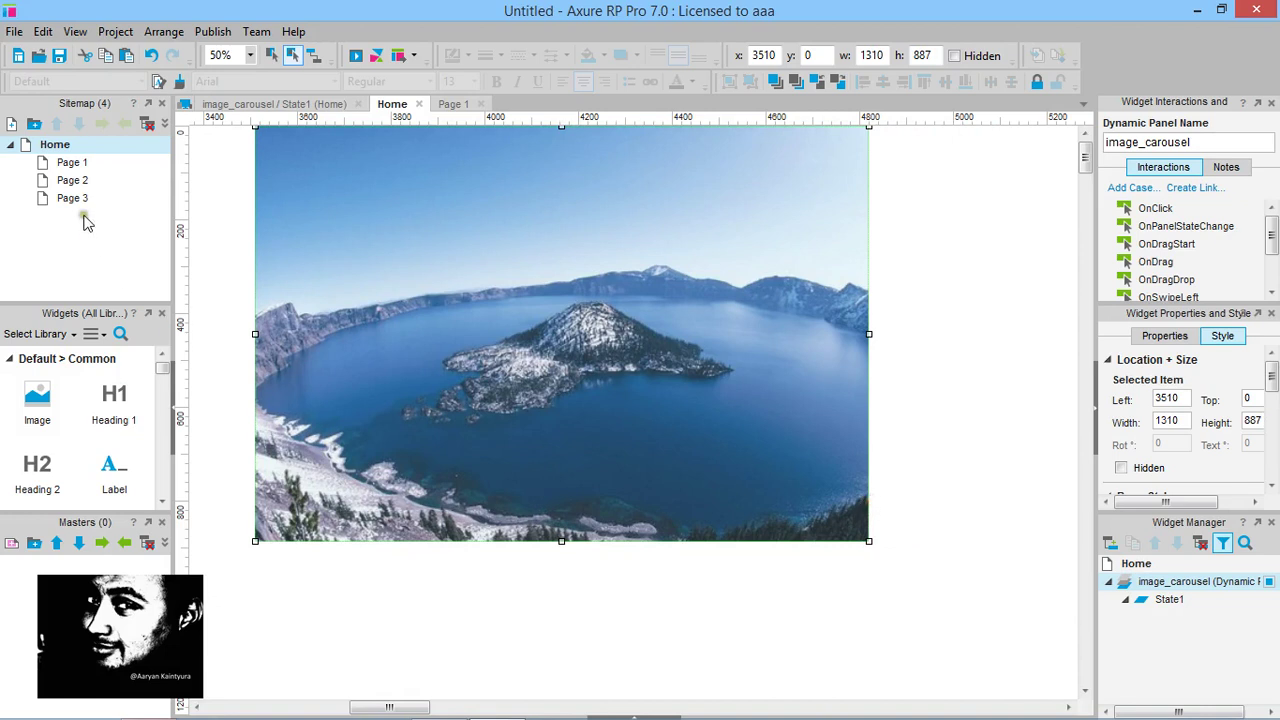
# Open State1 of the image_carousel panel and resize its image to 1308 by 890 to fit the panel
pyautogui.doubleClick(74, 162)
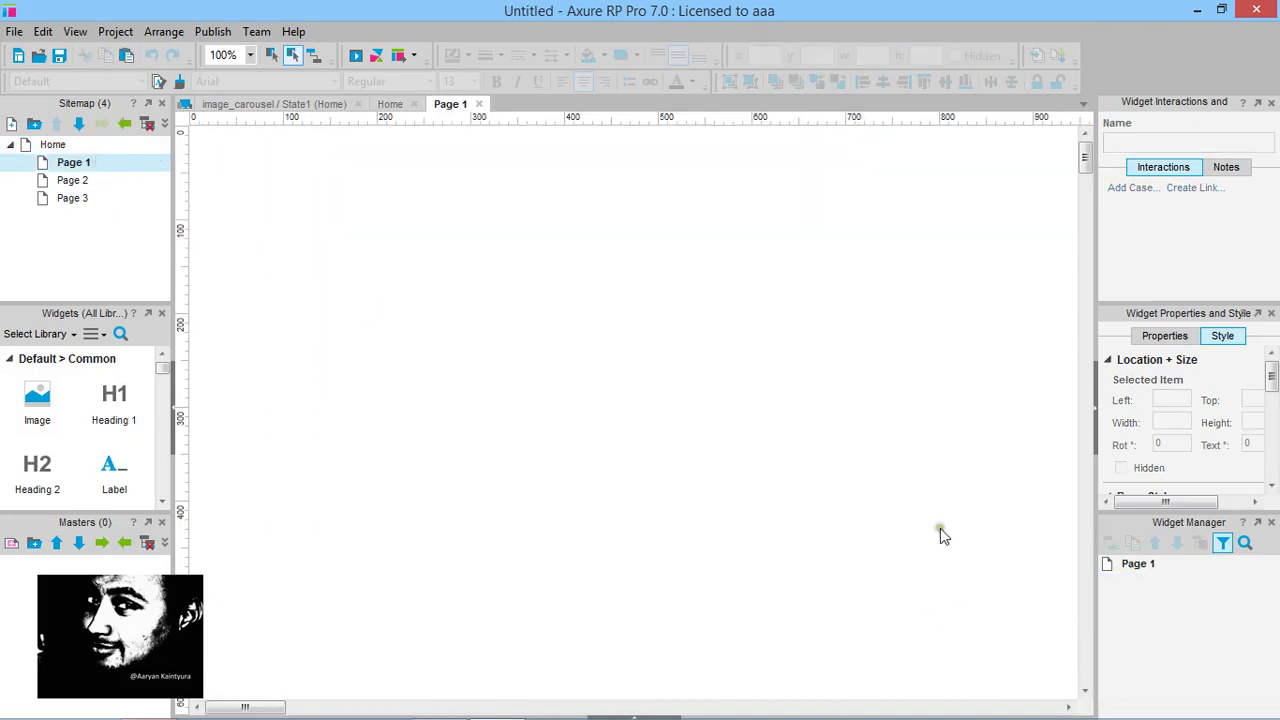
pyautogui.doubleClick(94, 146)
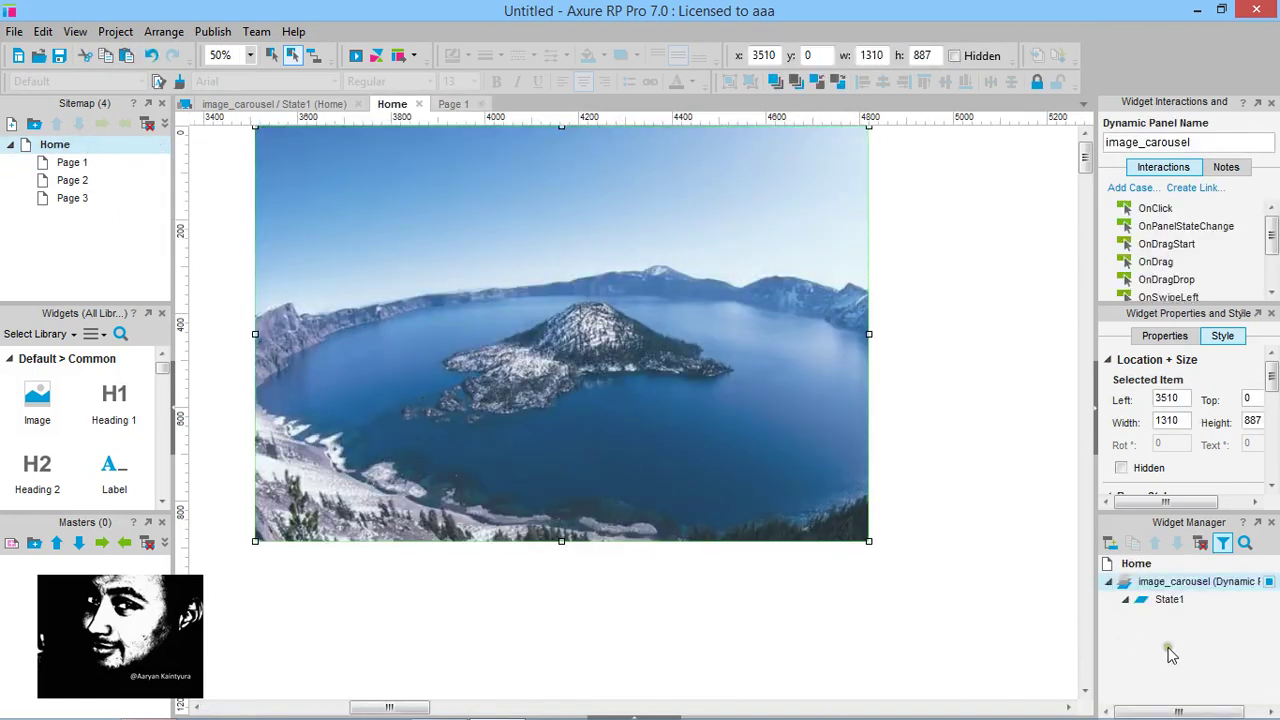
pyautogui.doubleClick(1170, 600)
pyautogui.click(734, 406)
pyautogui.moveTo(915, 620); pyautogui.dragTo(799, 522)
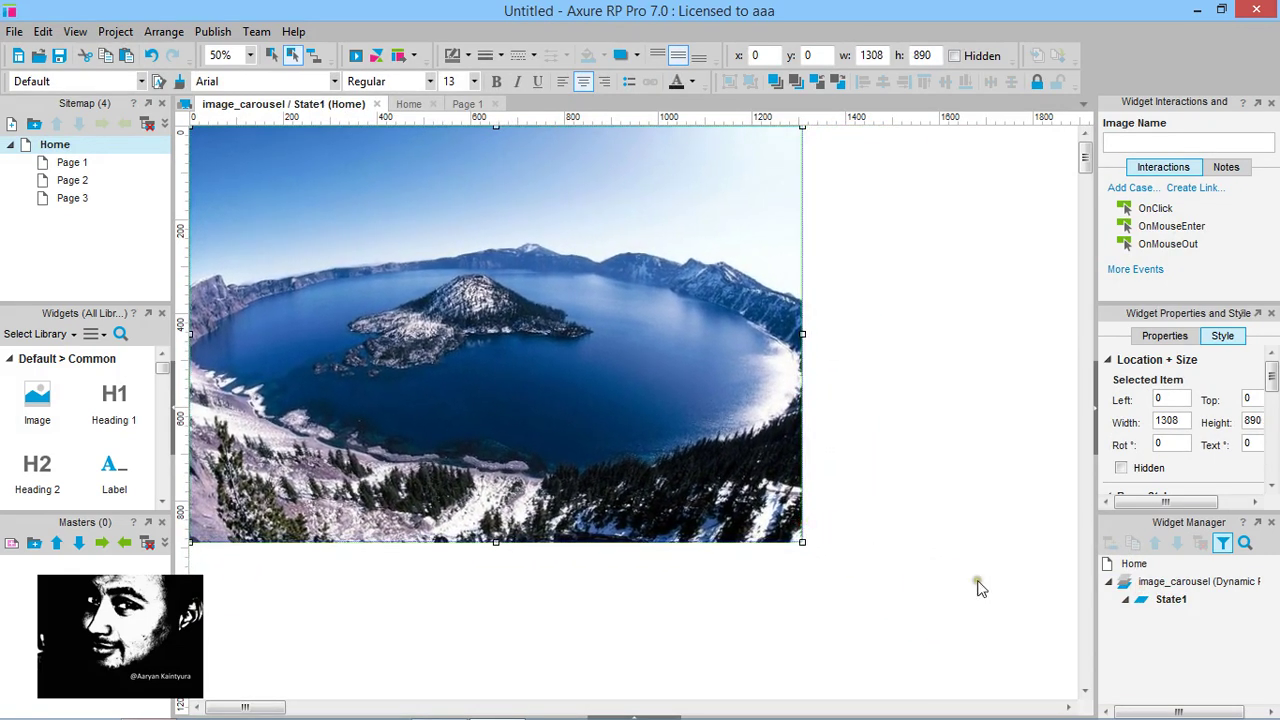
pyautogui.click(1005, 588)
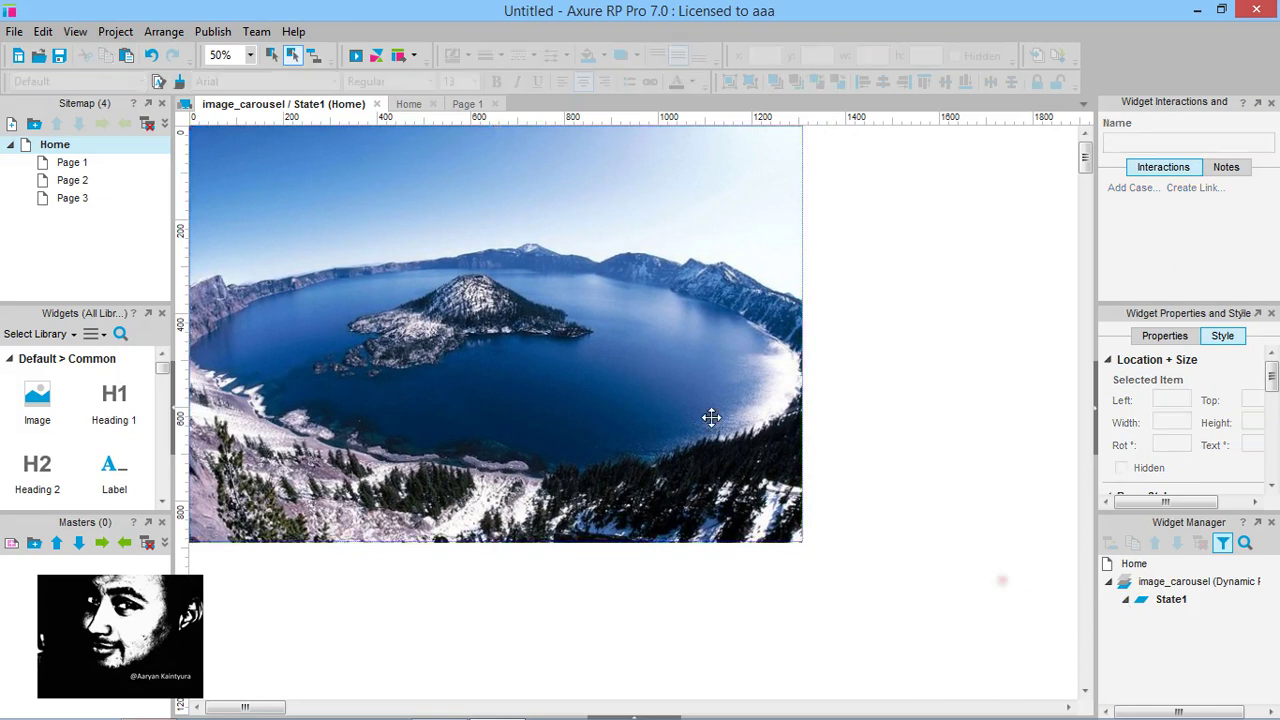
# Duplicate State1 of the image_carousel panel into four more states, State2 through State5
pyautogui.doubleClick(1160, 584)
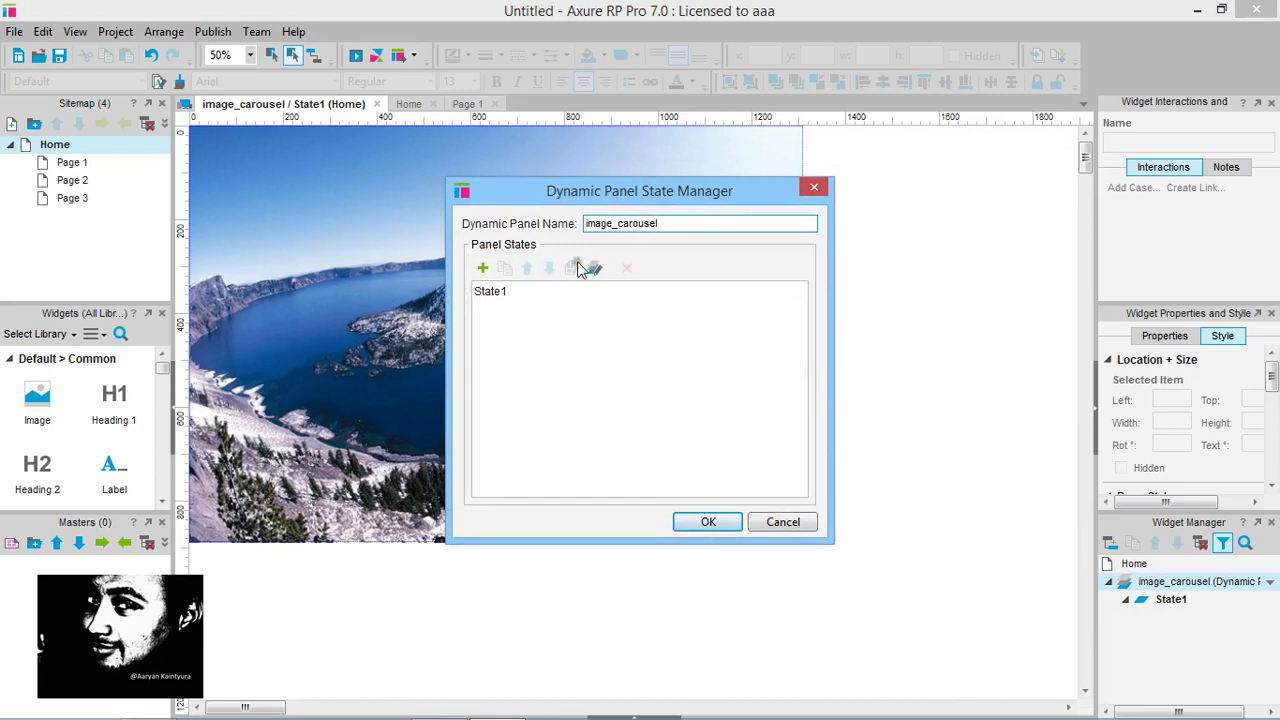
pyautogui.click(490, 291)
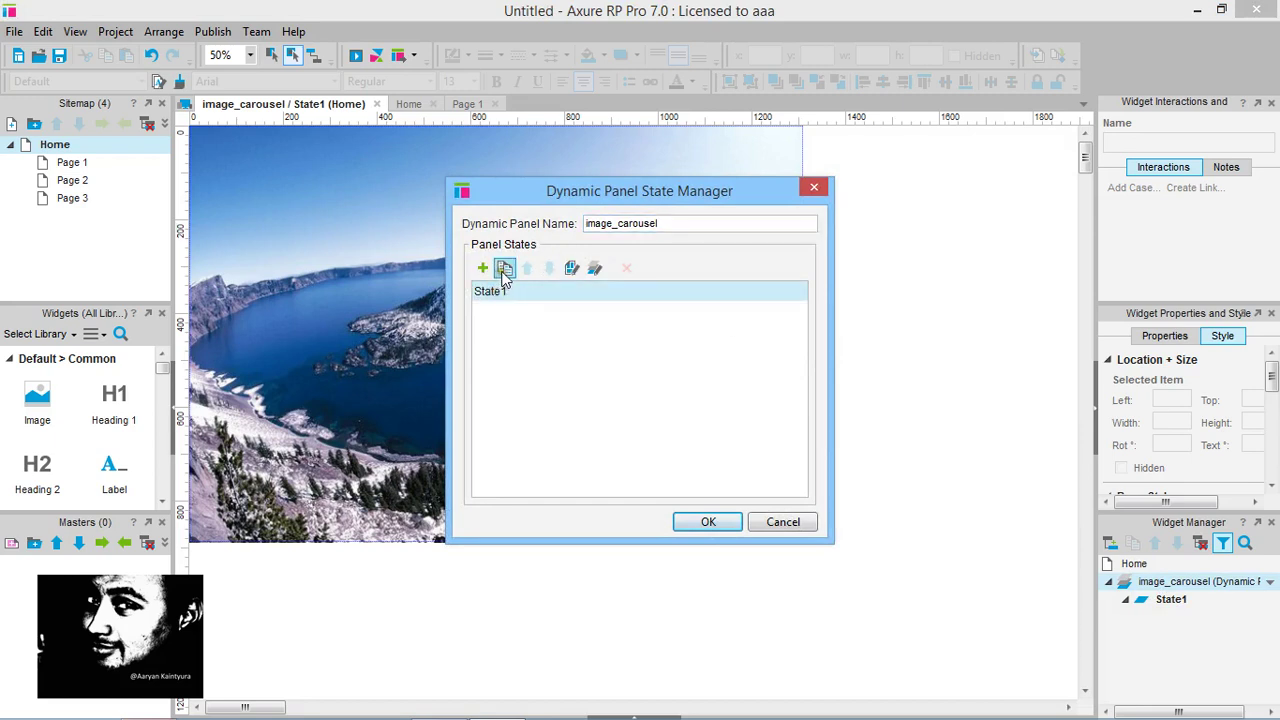
pyautogui.click(504, 270)
pyautogui.click(504, 270)
pyautogui.click(504, 270)
pyautogui.click(504, 270)
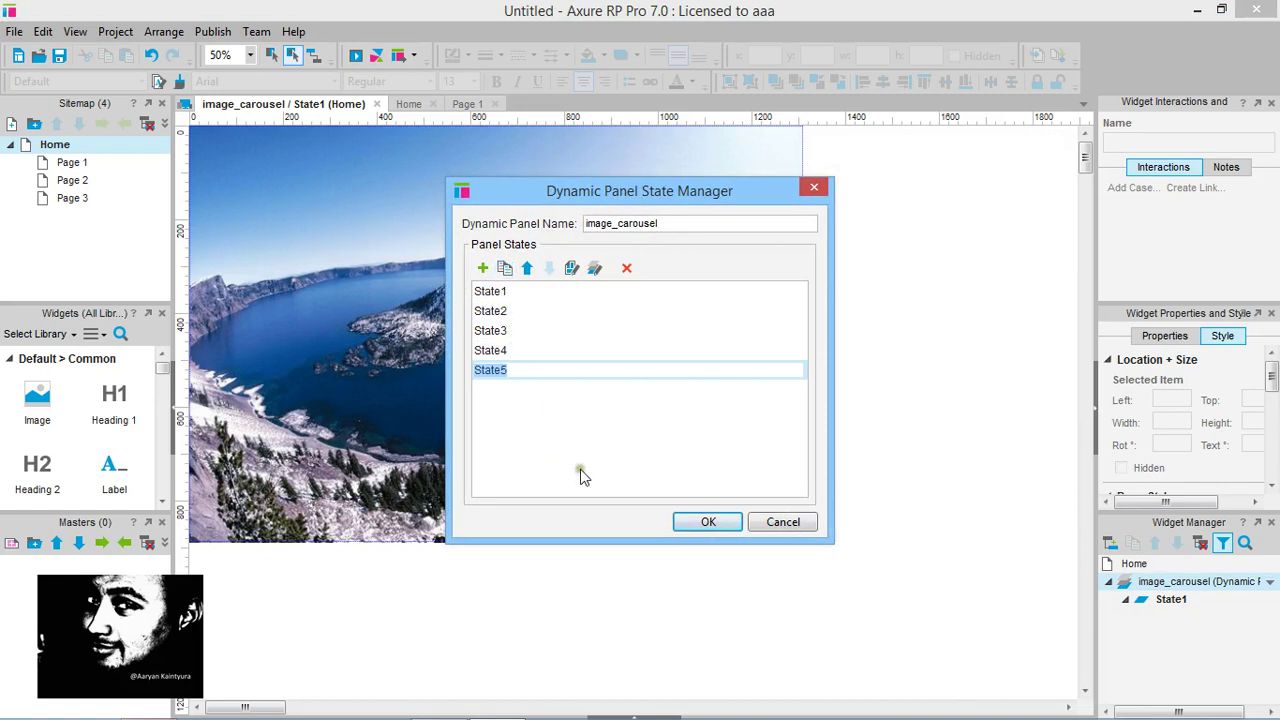
pyautogui.click(707, 522)
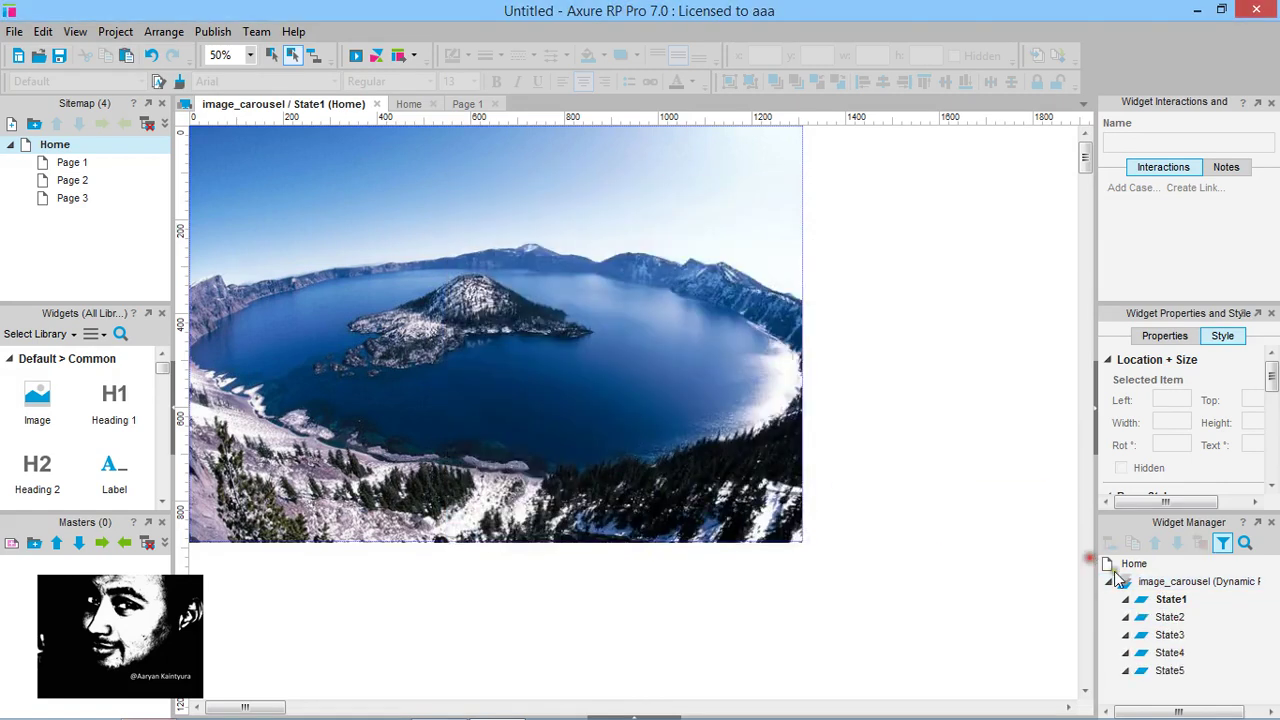
# In State2, replace the picture with Champagne-Pool-2, optimized and autosized, and enlarge it to 1330 by 886
pyautogui.doubleClick(1175, 622)
pyautogui.click(794, 429)
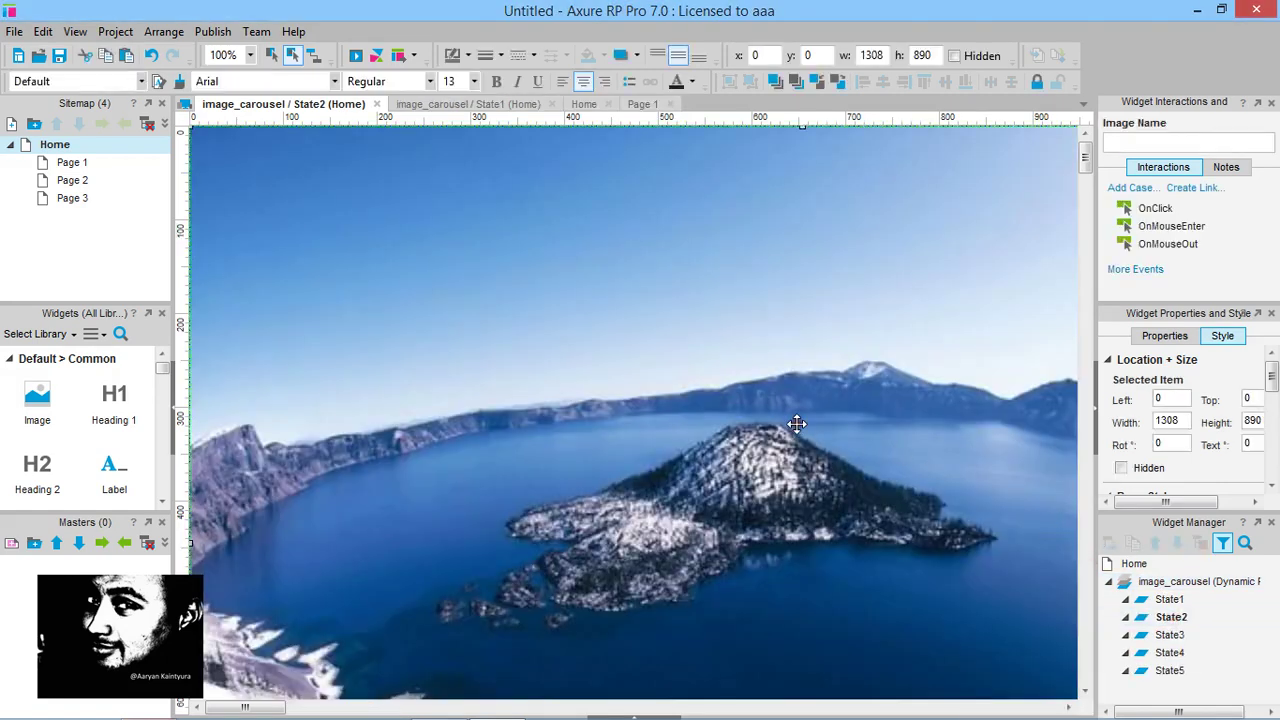
pyautogui.scroll(-3, 794, 425)
pyautogui.doubleClick(633, 395)
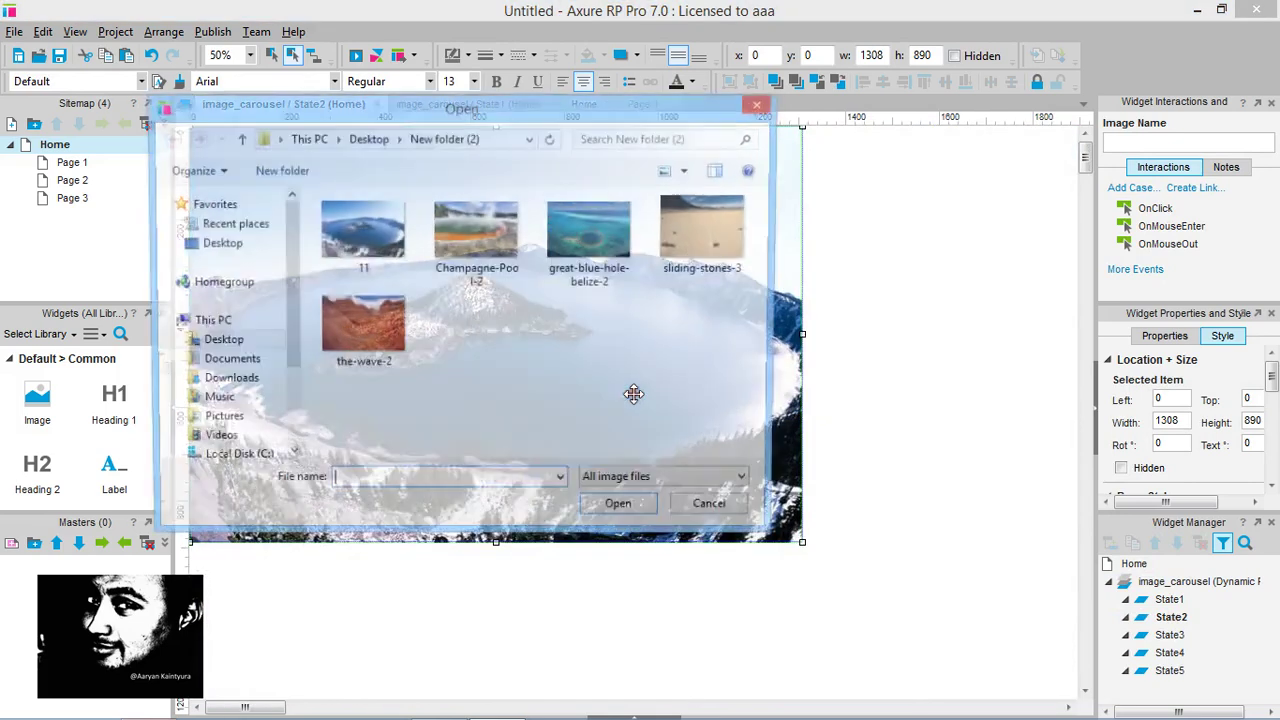
pyautogui.doubleClick(476, 219)
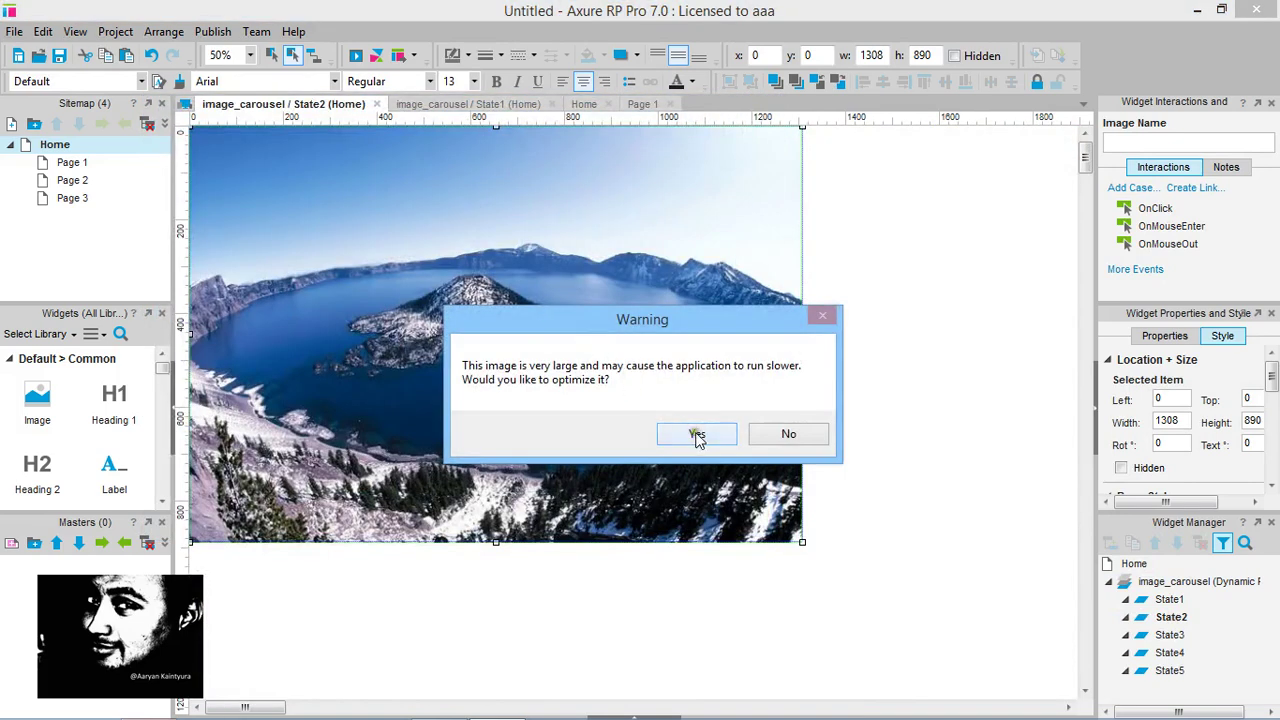
pyautogui.click(694, 431)
pyautogui.click(637, 425)
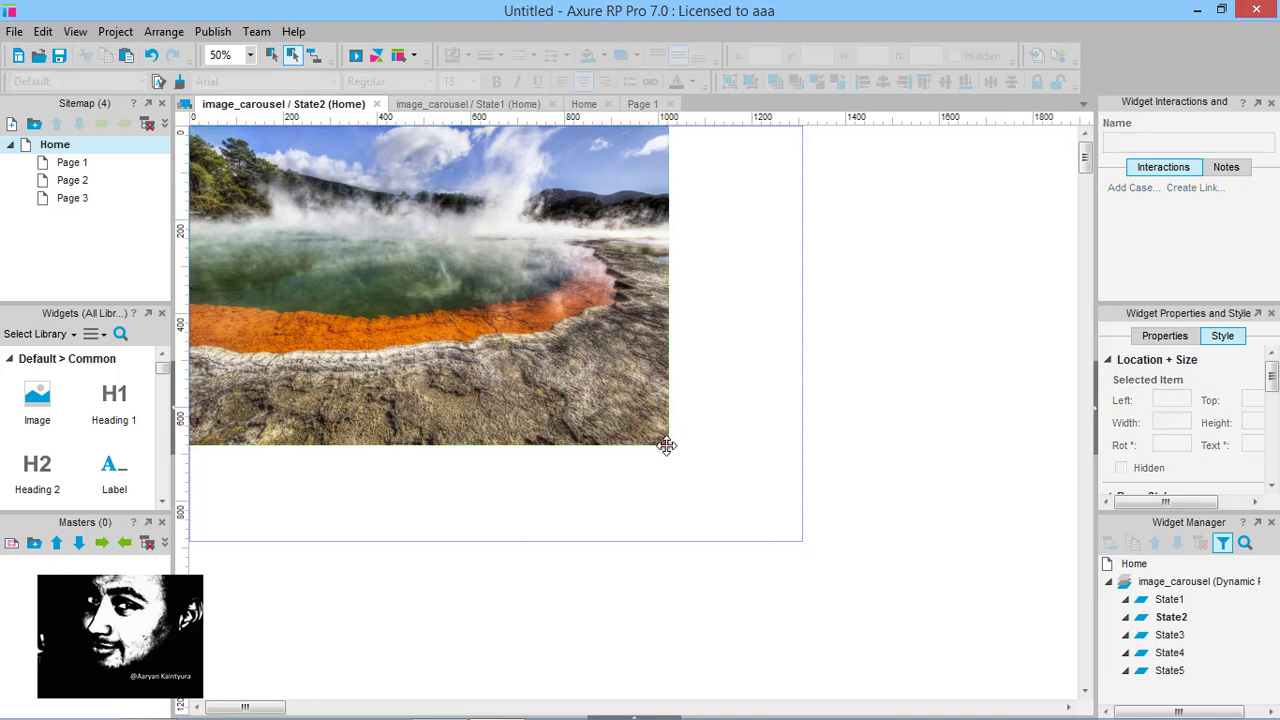
pyautogui.moveTo(670, 443); pyautogui.dragTo(811, 540)
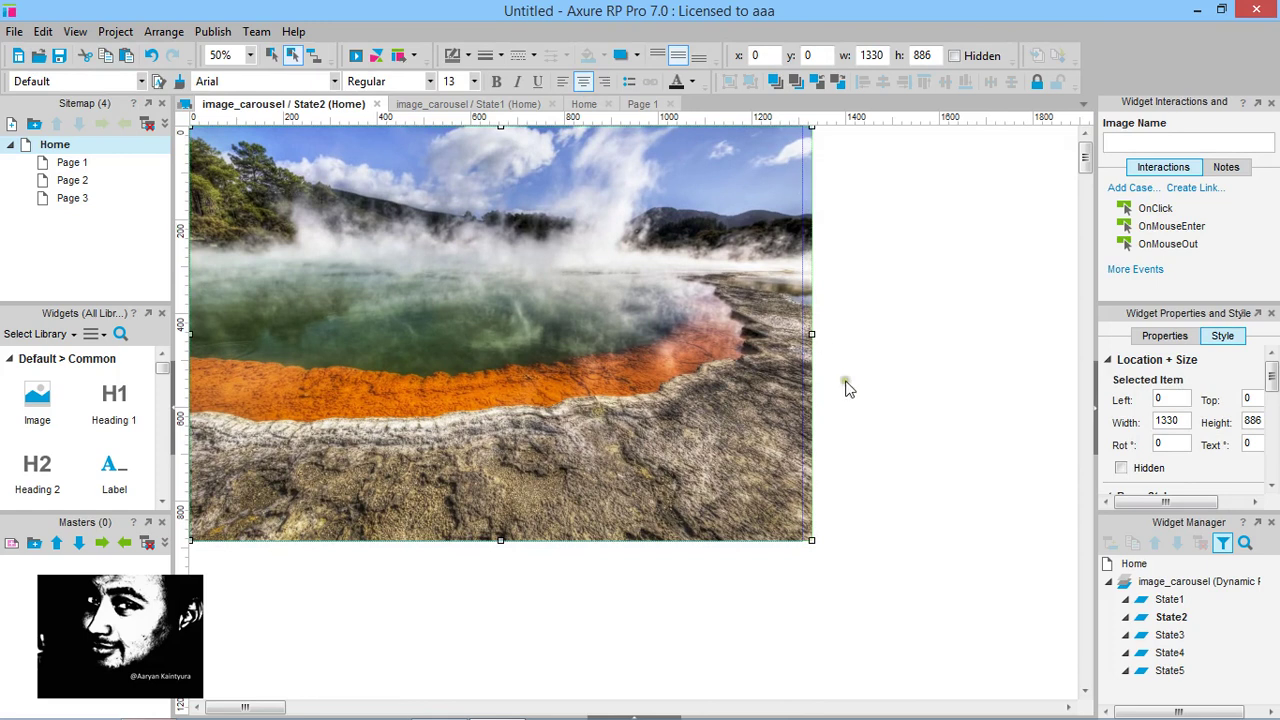
# In State3, replace the picture with great-blue-hole-belize-2, optimizing it but declining autosize
pyautogui.moveTo(1206, 640)
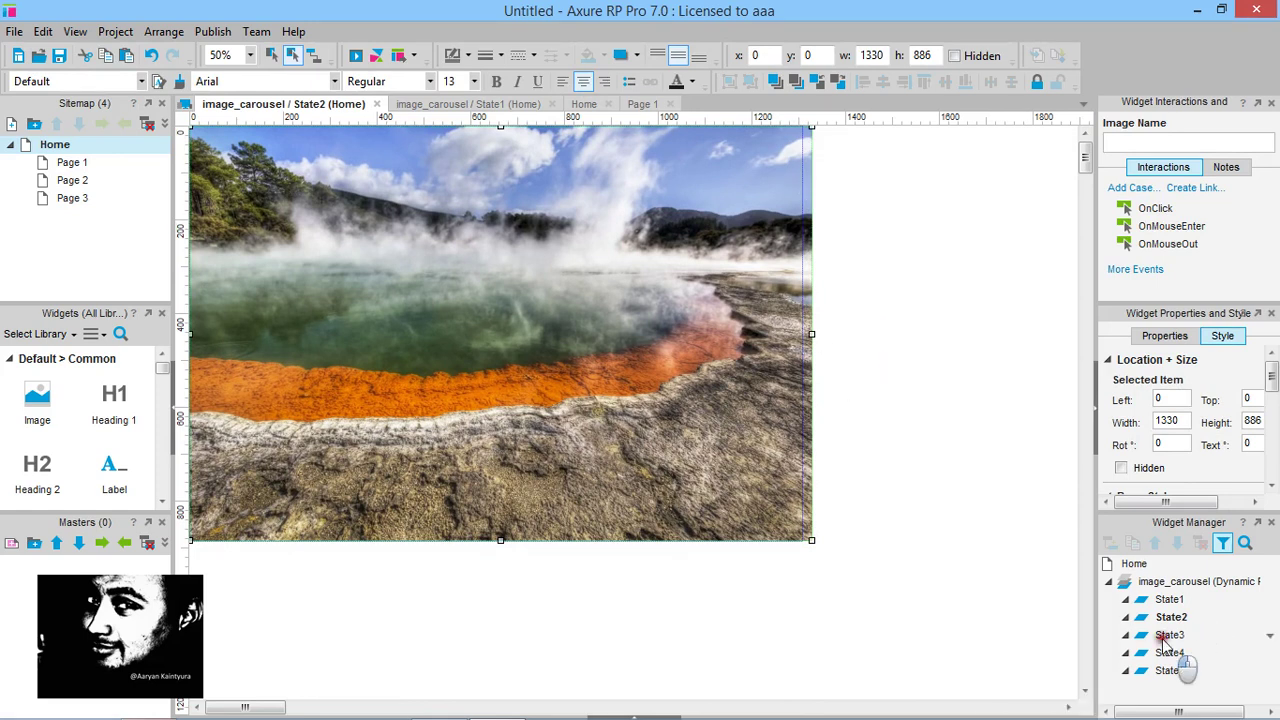
pyautogui.doubleClick(1168, 636)
pyautogui.doubleClick(706, 437)
pyautogui.doubleClick(600, 240)
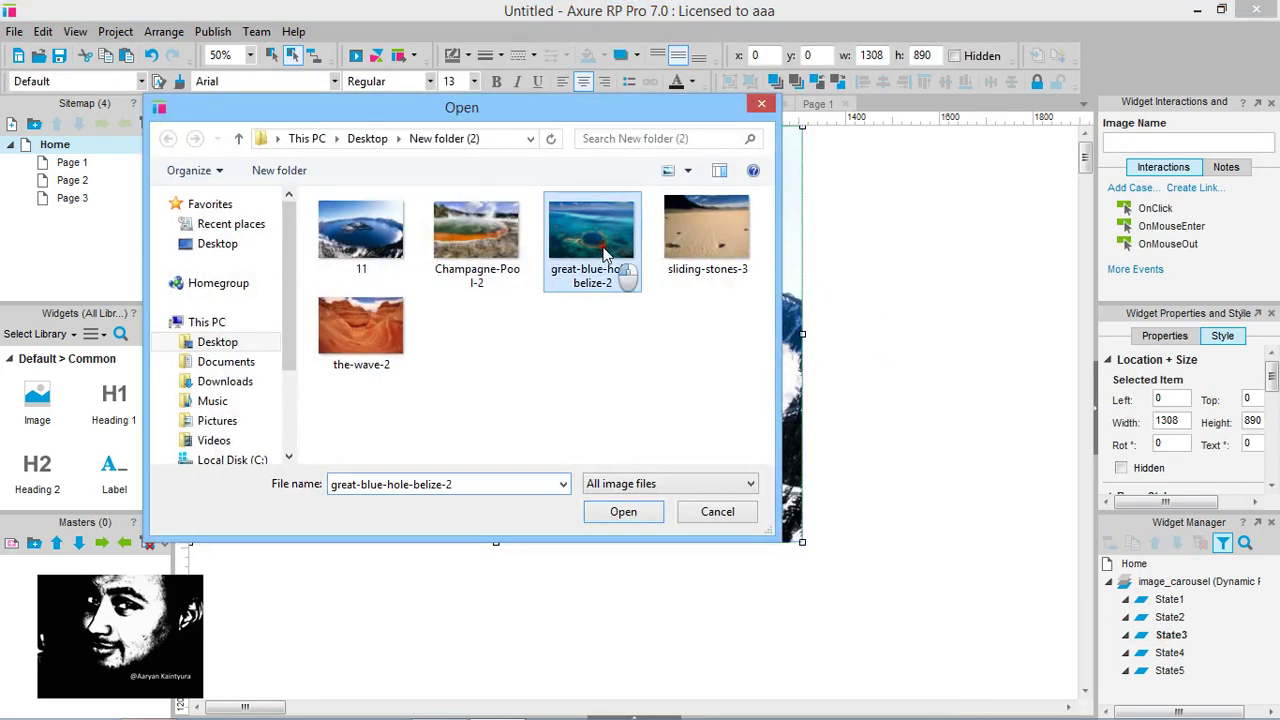
pyautogui.click(704, 434)
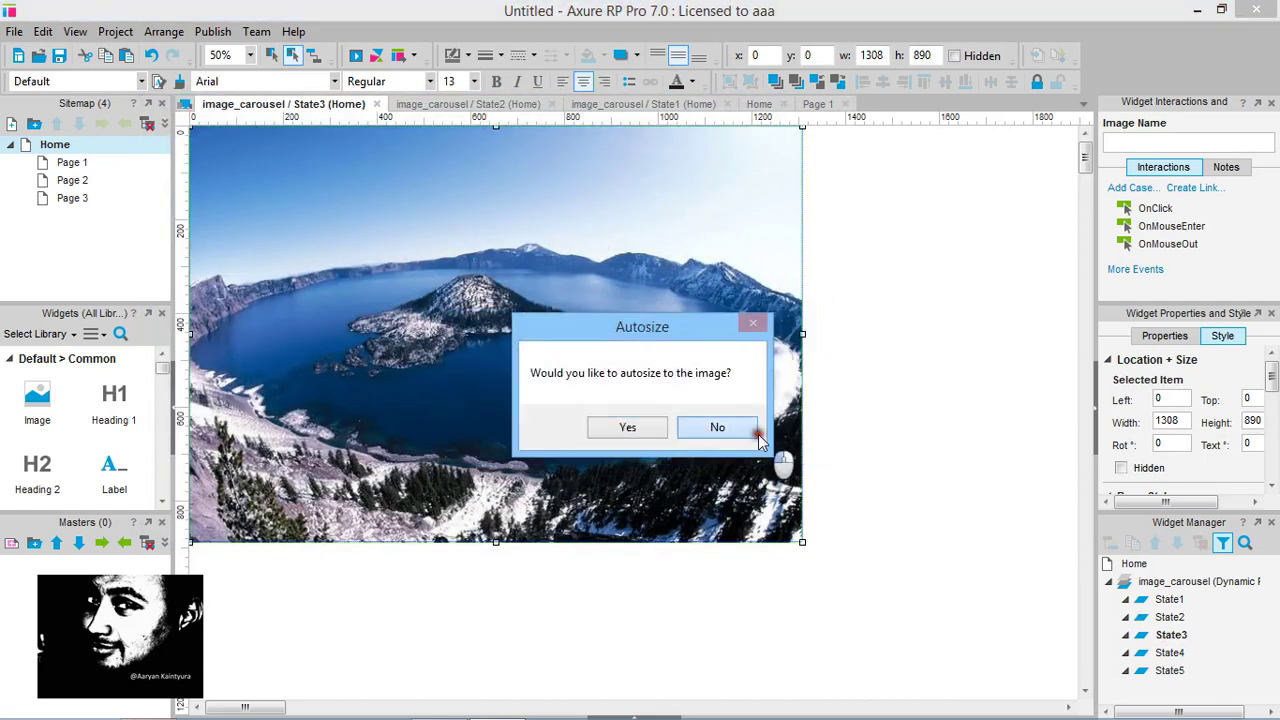
pyautogui.click(714, 432)
# In State4, replace the picture with sliding-stones-3, optimizing it but declining autosize
pyautogui.click(1170, 652)
pyautogui.doubleClick(1170, 652)
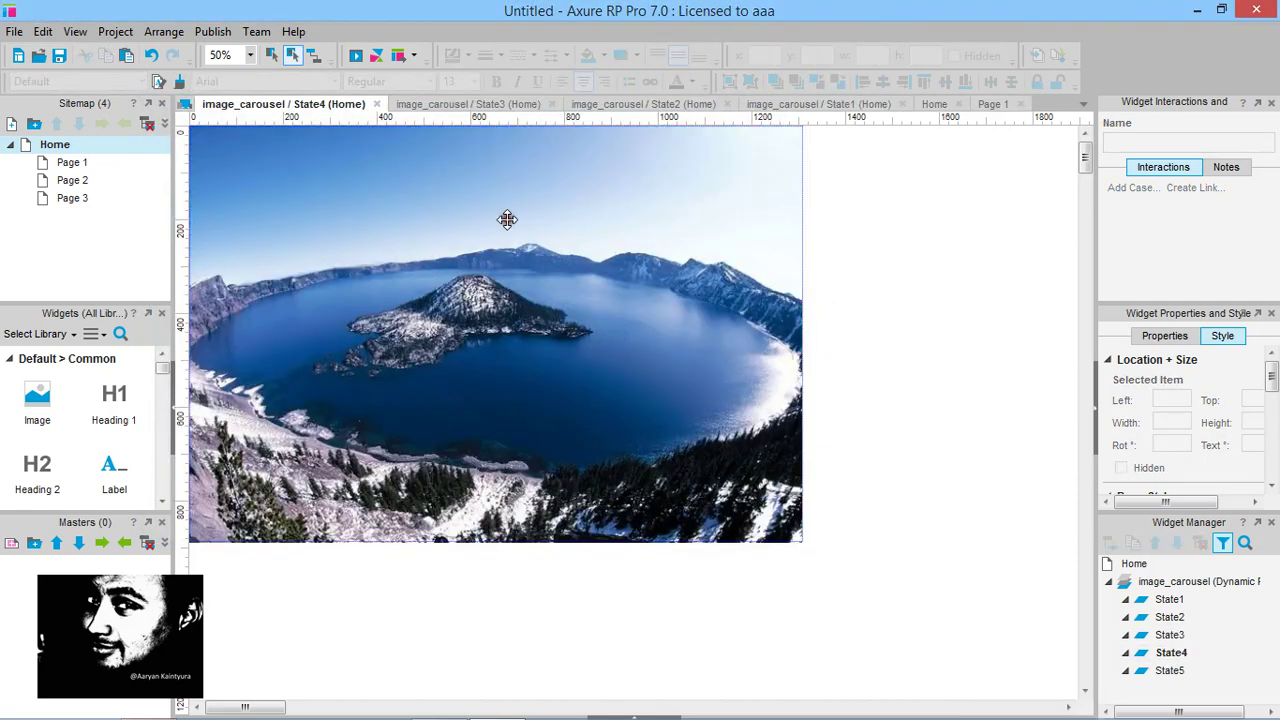
pyautogui.doubleClick(508, 217)
pyautogui.doubleClick(703, 269)
pyautogui.click(716, 434)
pyautogui.click(727, 430)
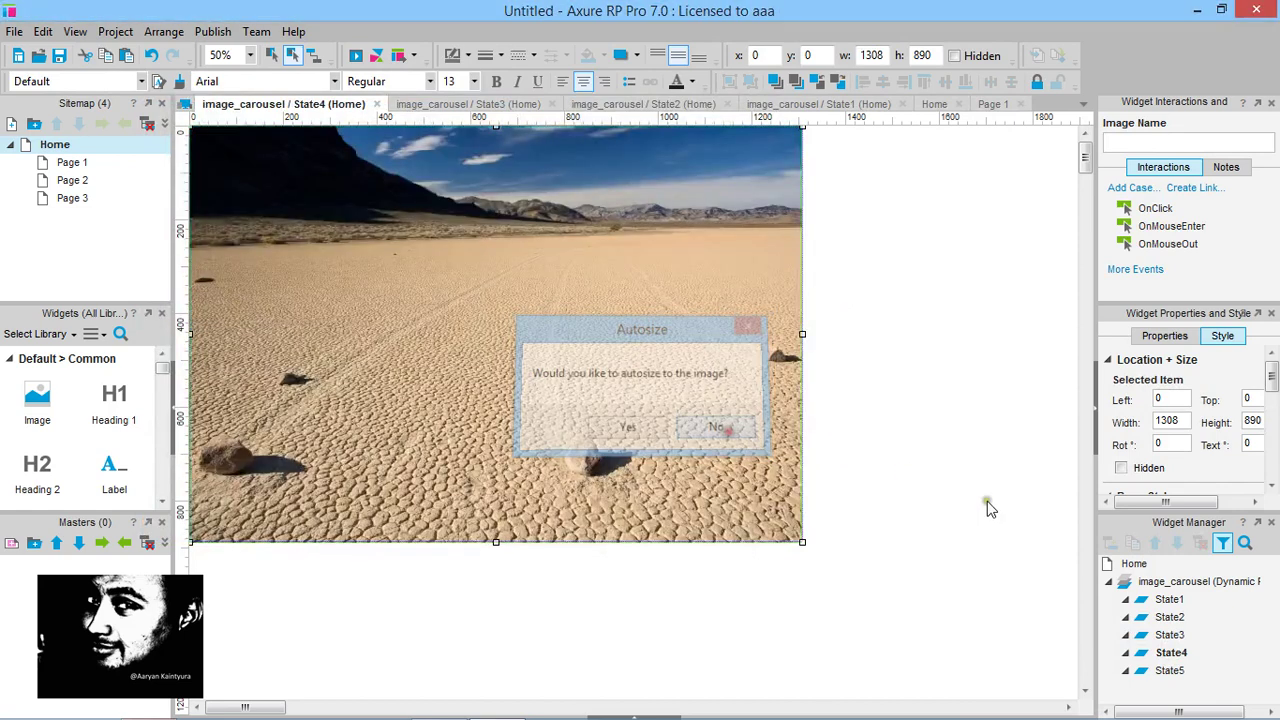
# In State5, replace the picture with the-wave-2 without optimizing or autosizing it, and return to the Home page
pyautogui.doubleClick(1195, 670)
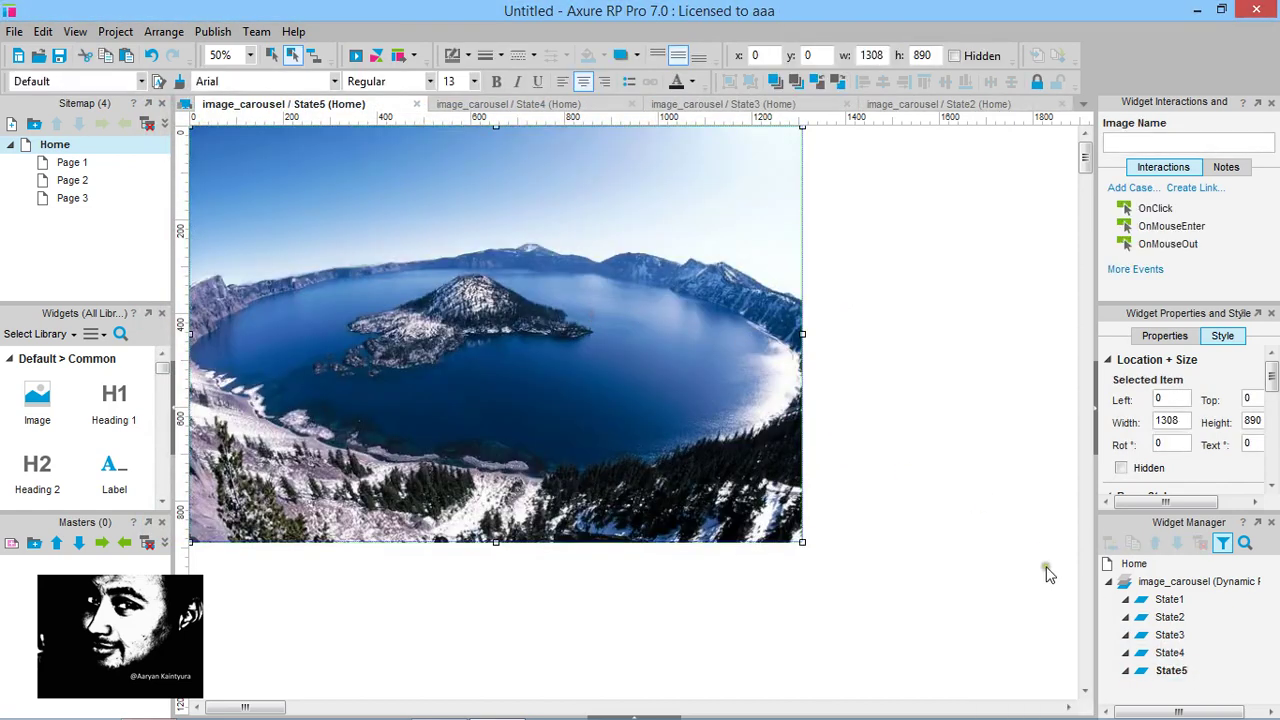
pyautogui.doubleClick(611, 380)
pyautogui.doubleClick(363, 330)
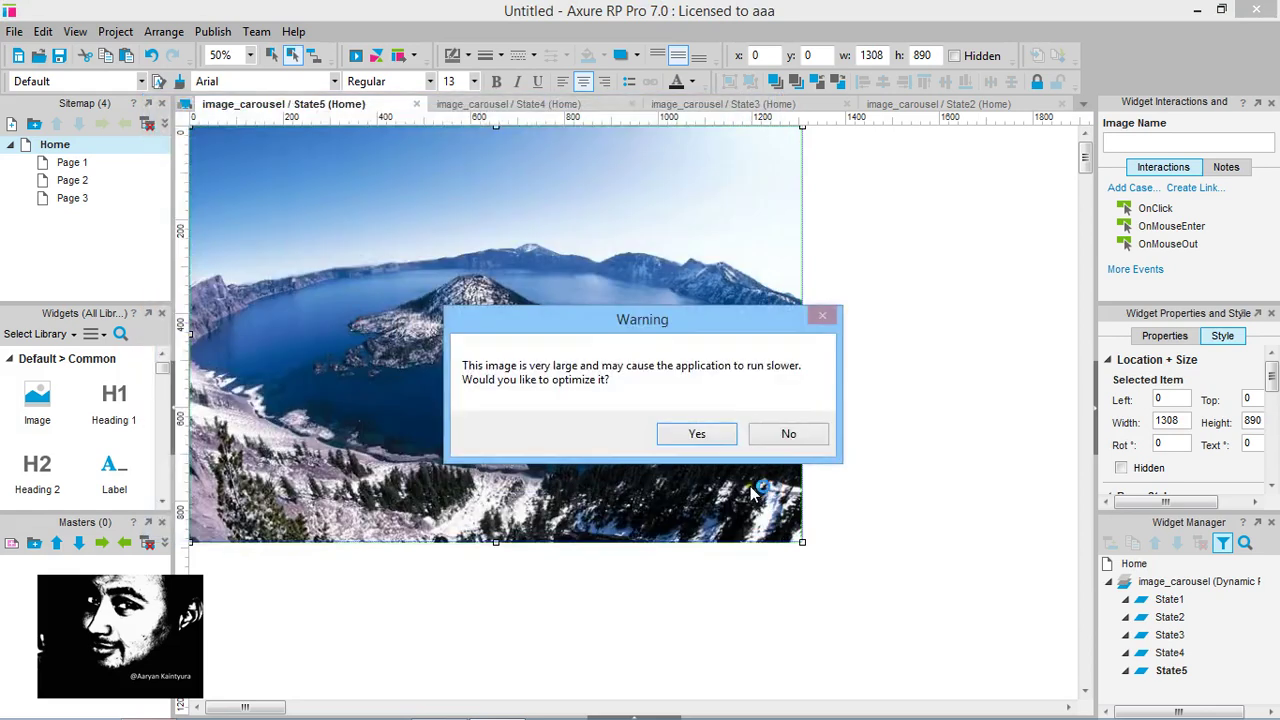
pyautogui.click(775, 440)
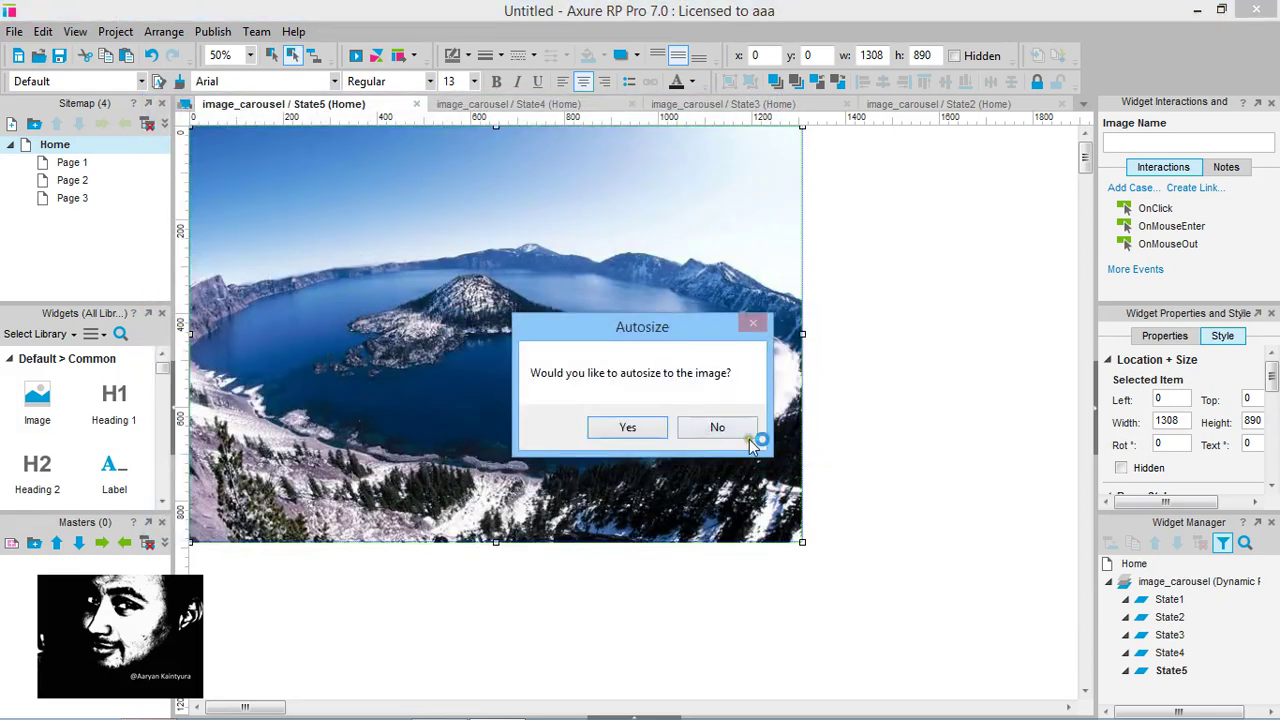
pyautogui.click(750, 437)
pyautogui.click(838, 468)
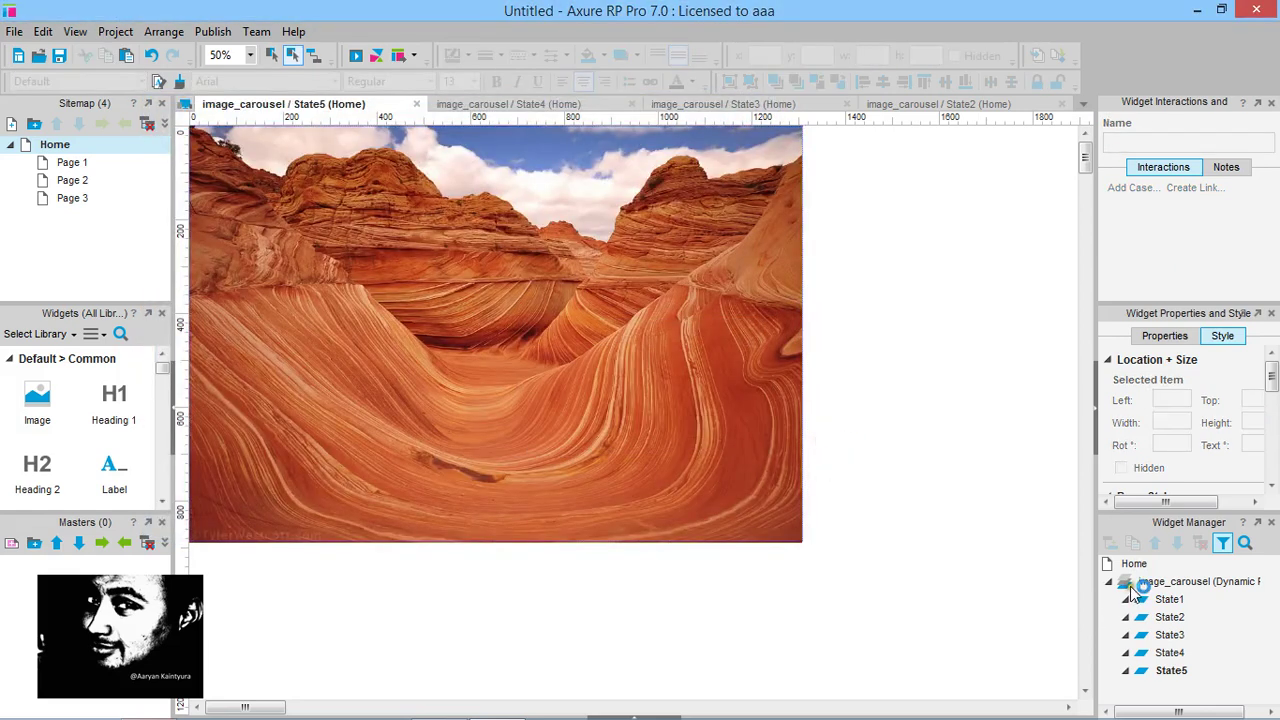
pyautogui.click(62, 146)
pyautogui.doubleClick(64, 146)
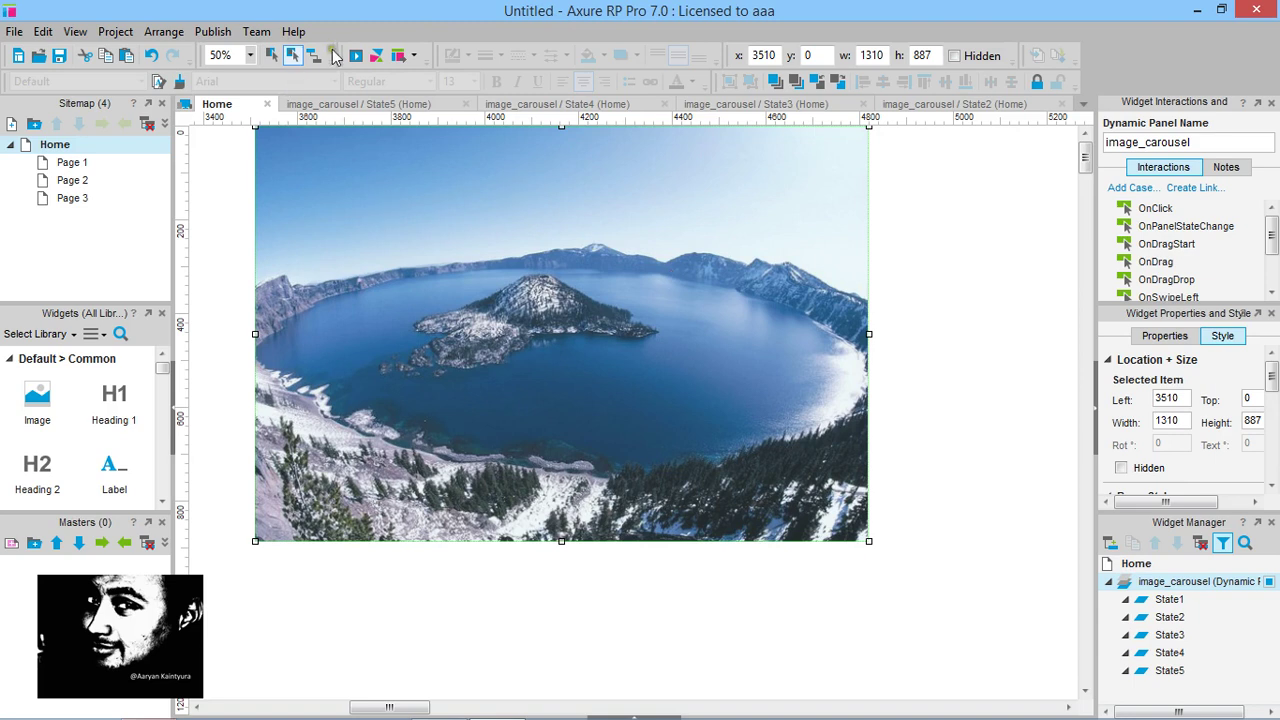
pyautogui.scroll(-3, 158, 385)
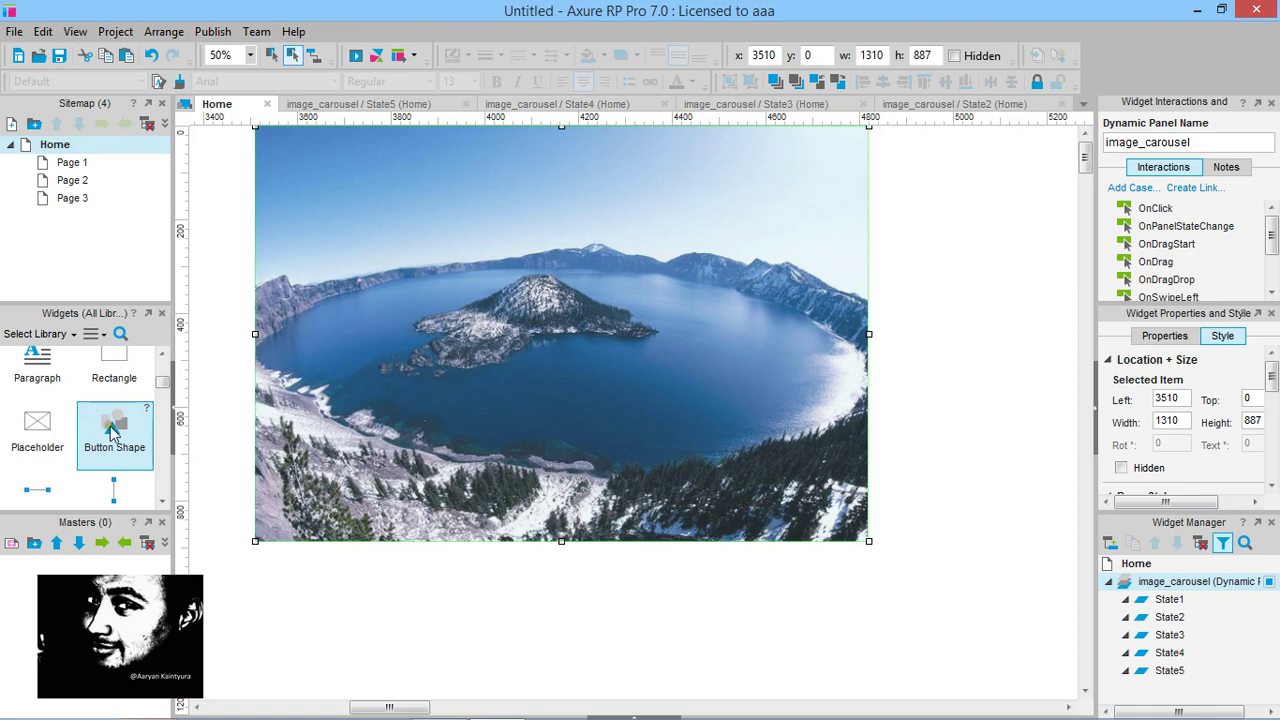
pyautogui.moveTo(128, 425); pyautogui.dragTo(808, 321)
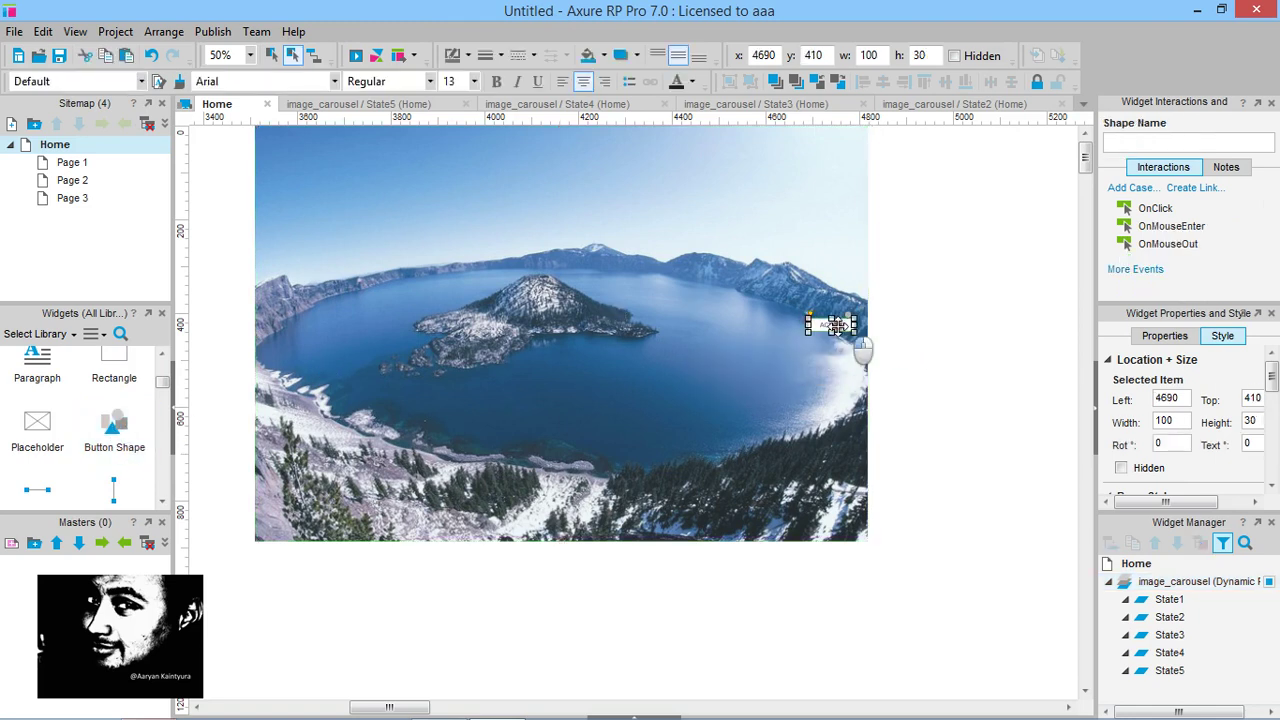
pyautogui.press('Delete')
# Place a rectangle over the carousel's right side at about x 4640, y 394 and size it to 130 by 56
pyautogui.moveTo(115, 362); pyautogui.dragTo(784, 311)
pyautogui.moveTo(878, 358); pyautogui.dragTo(846, 336)
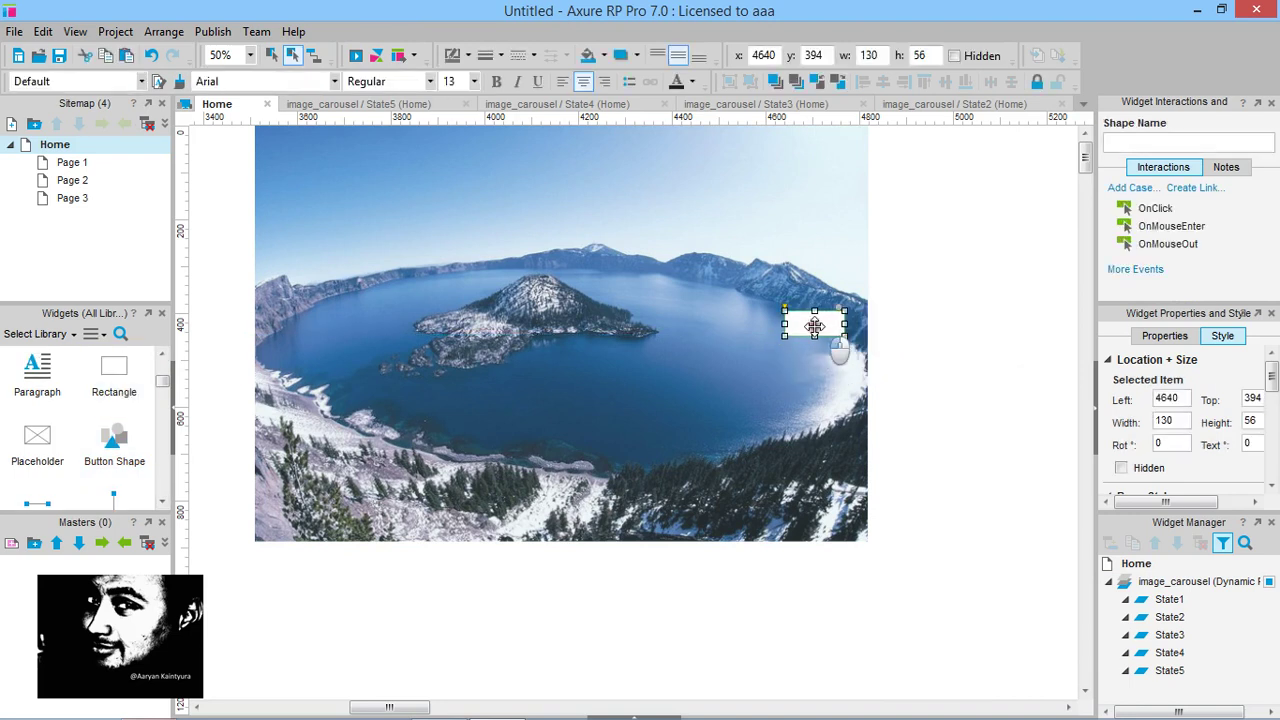
pyautogui.press('Escape')
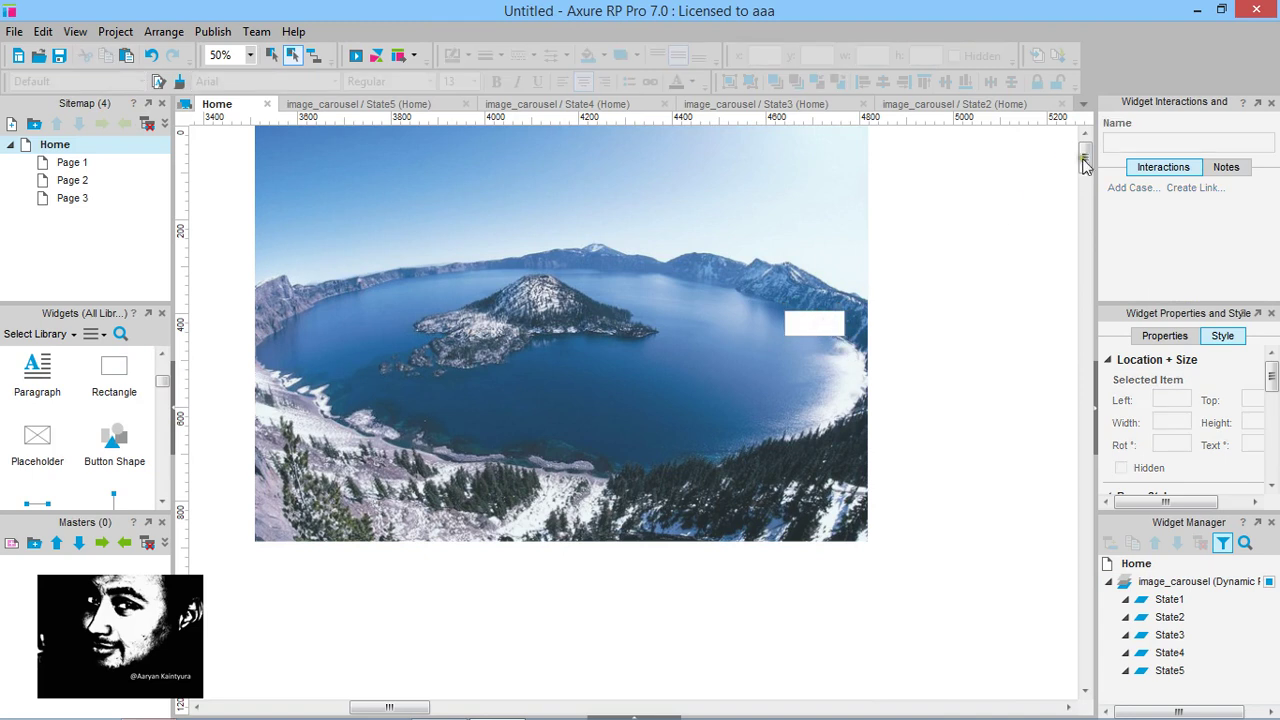
# Label the rectangle Next in font size 26 and name the shape next
pyautogui.doubleClick(830, 317)
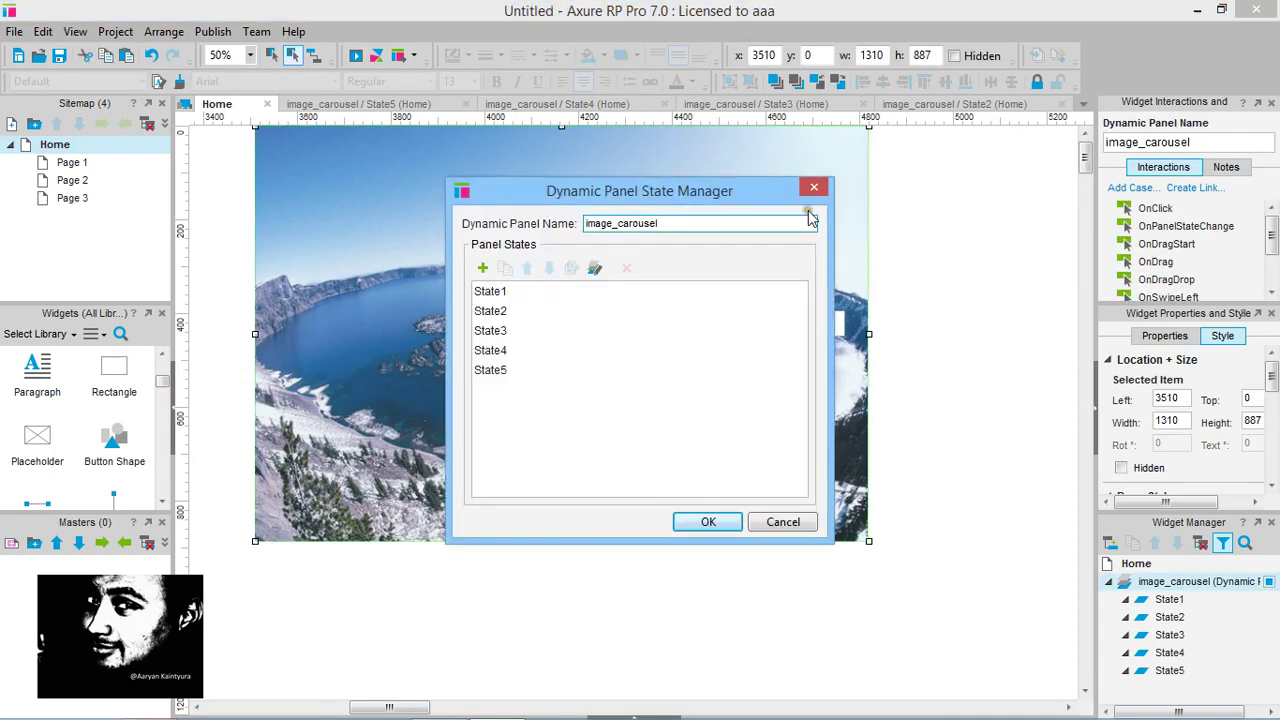
pyautogui.click(815, 191)
pyautogui.click(802, 322)
pyautogui.click(802, 324)
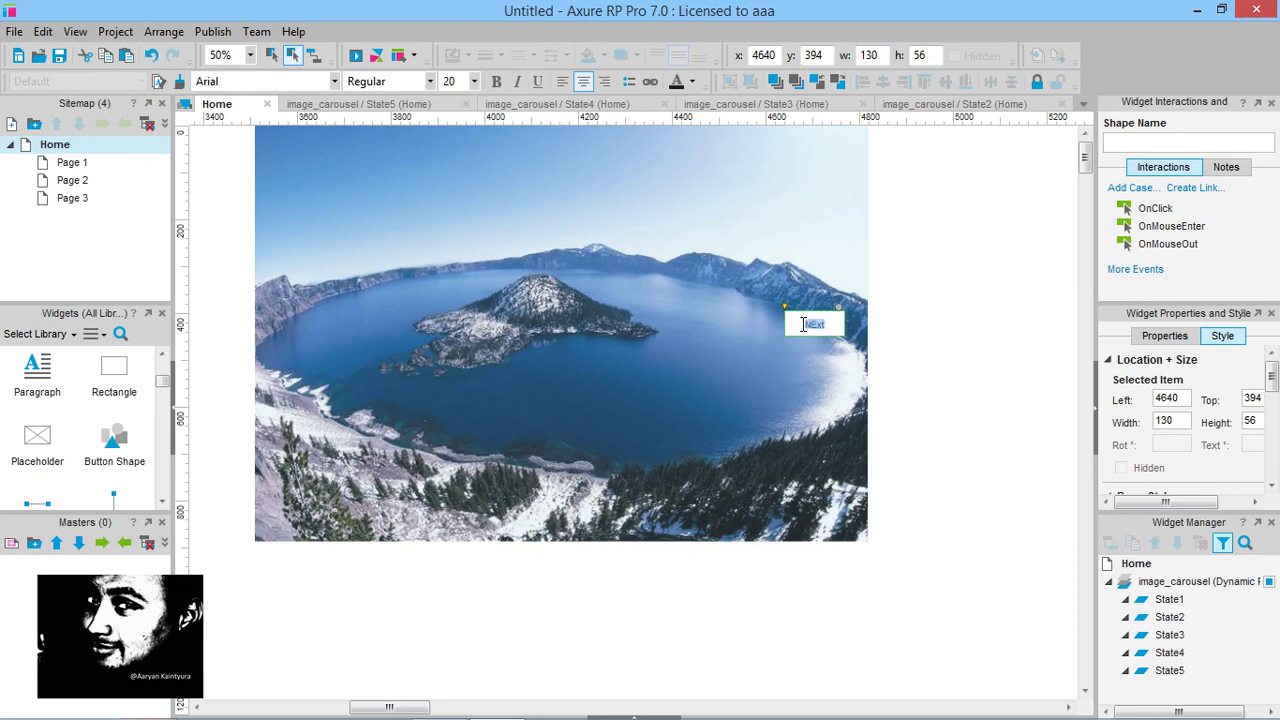
pyautogui.click(815, 319)
pyautogui.click(1163, 143)
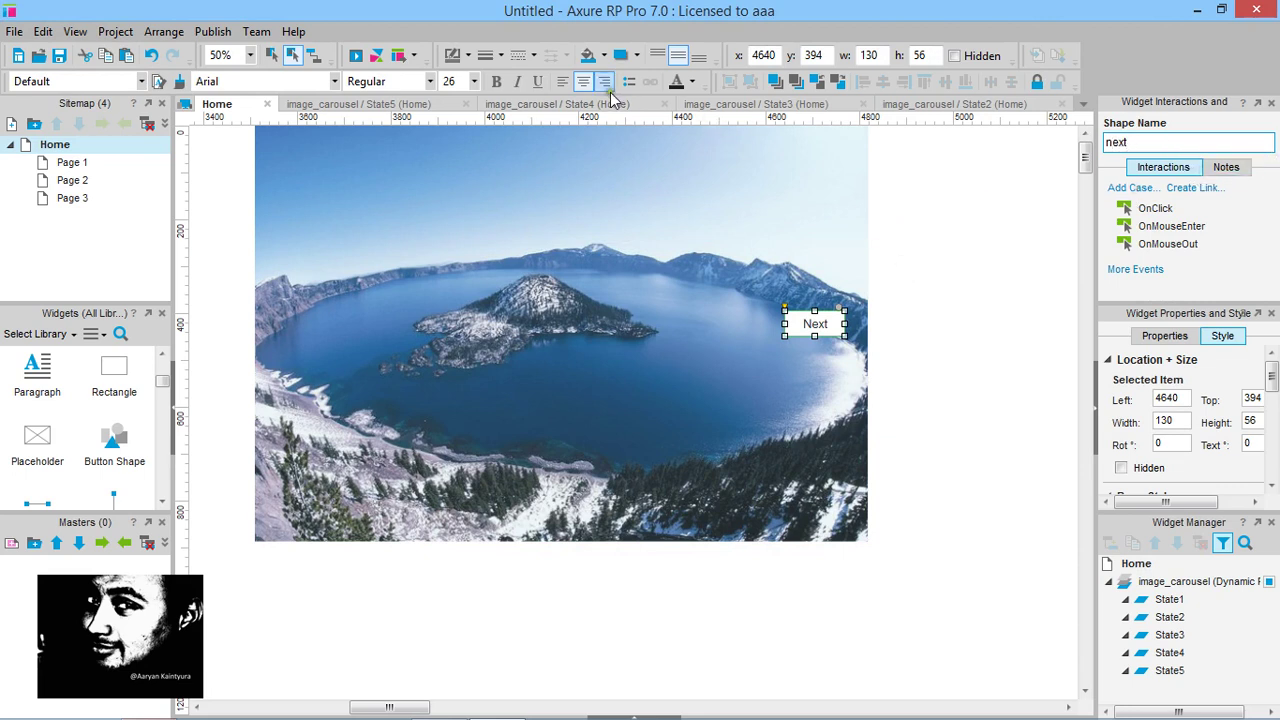
pyautogui.press('Return')
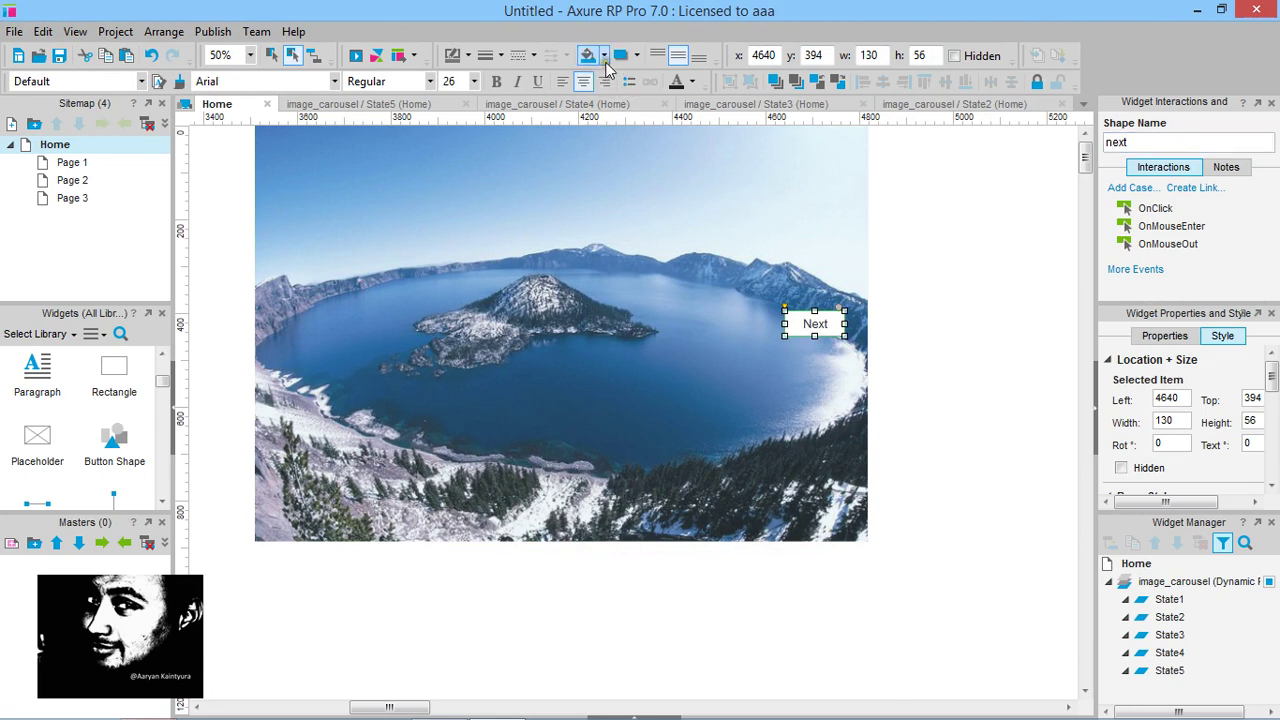
# Remove the Next button's fill and give it a thicker white border
pyautogui.click(604, 55)
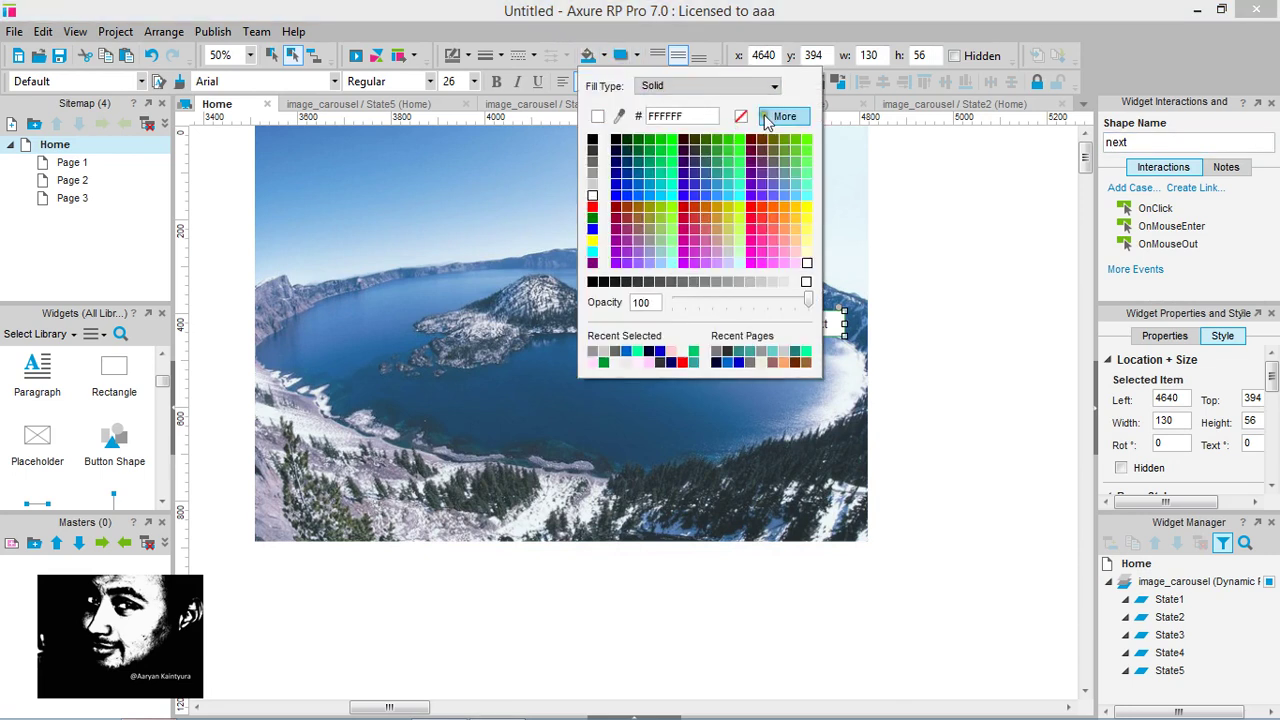
pyautogui.click(742, 118)
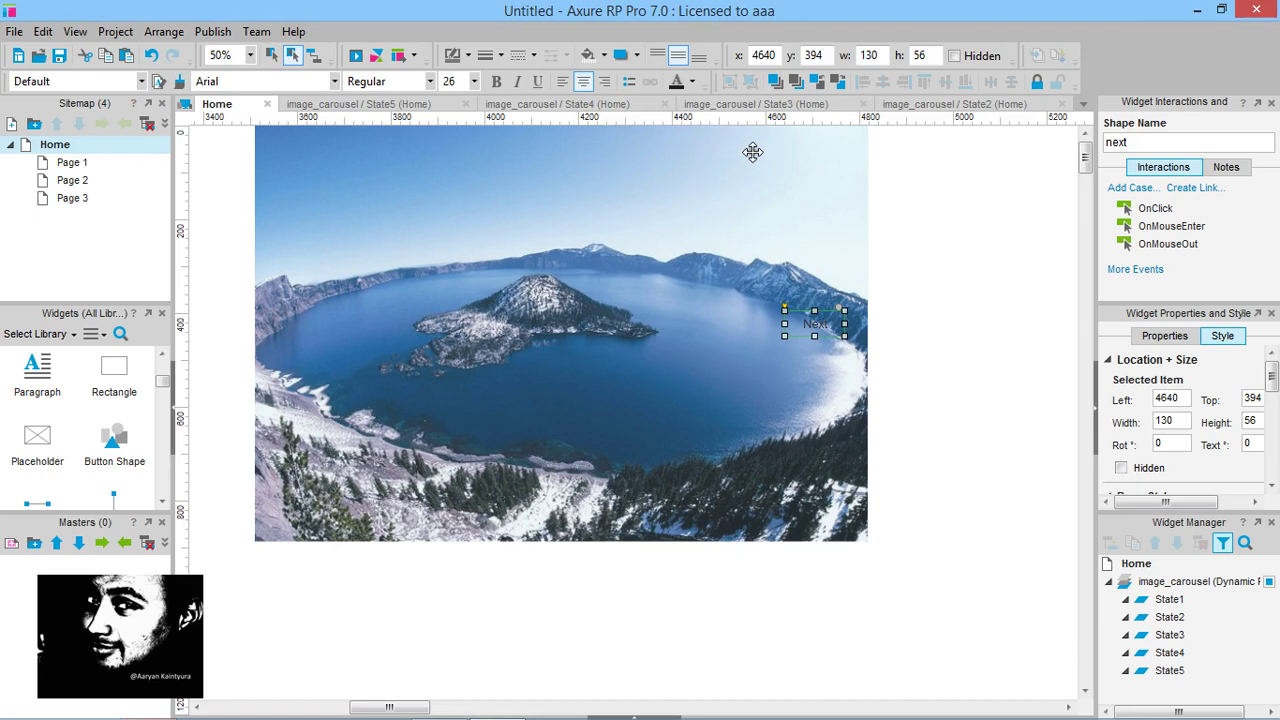
pyautogui.click(493, 56)
pyautogui.click(509, 108)
pyautogui.click(467, 56)
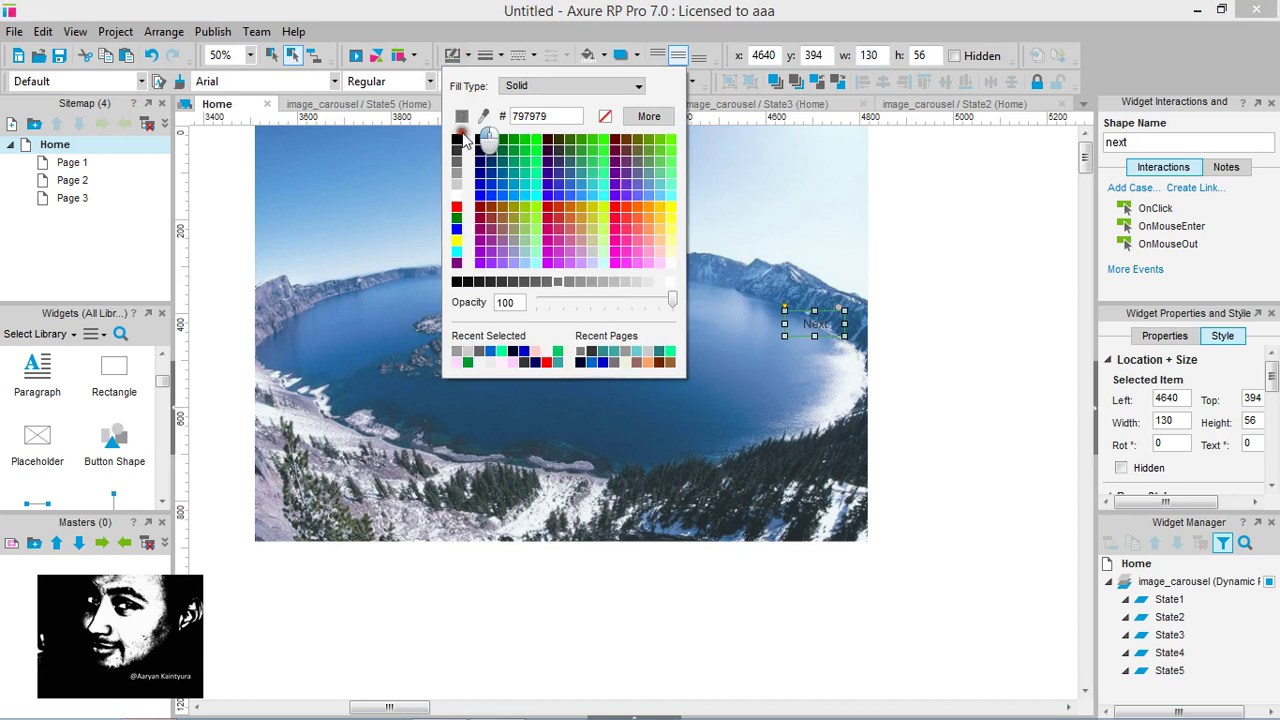
pyautogui.click(461, 196)
pyautogui.click(519, 56)
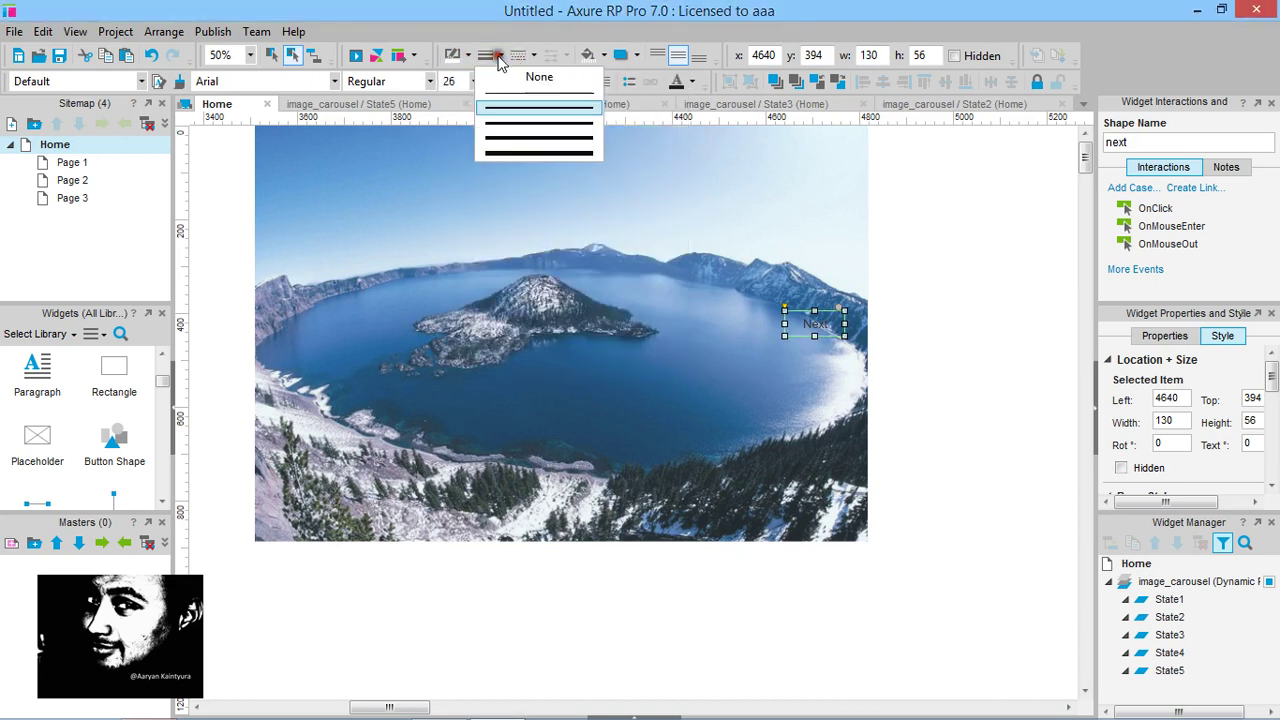
pyautogui.click(520, 119)
pyautogui.click(962, 225)
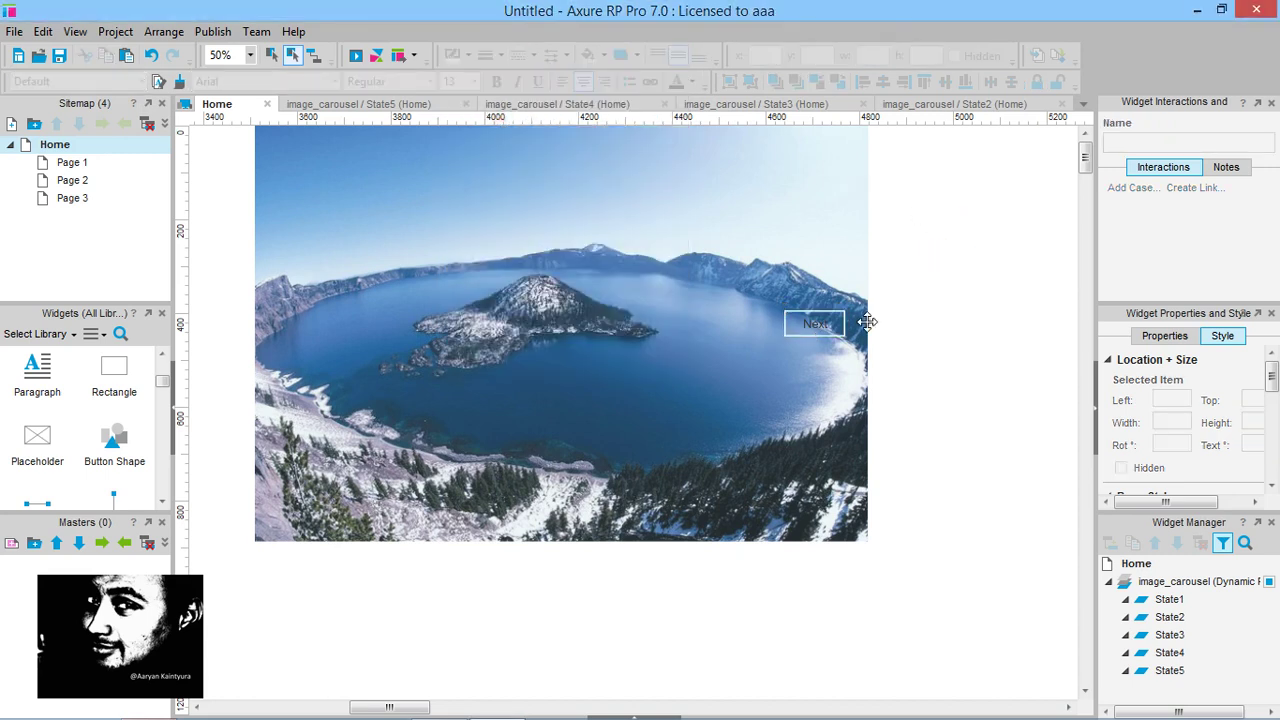
# Duplicate the Next button to the opposite side of the carousel at x 3540, y 394
pyautogui.click(834, 329)
pyautogui.click(836, 324)
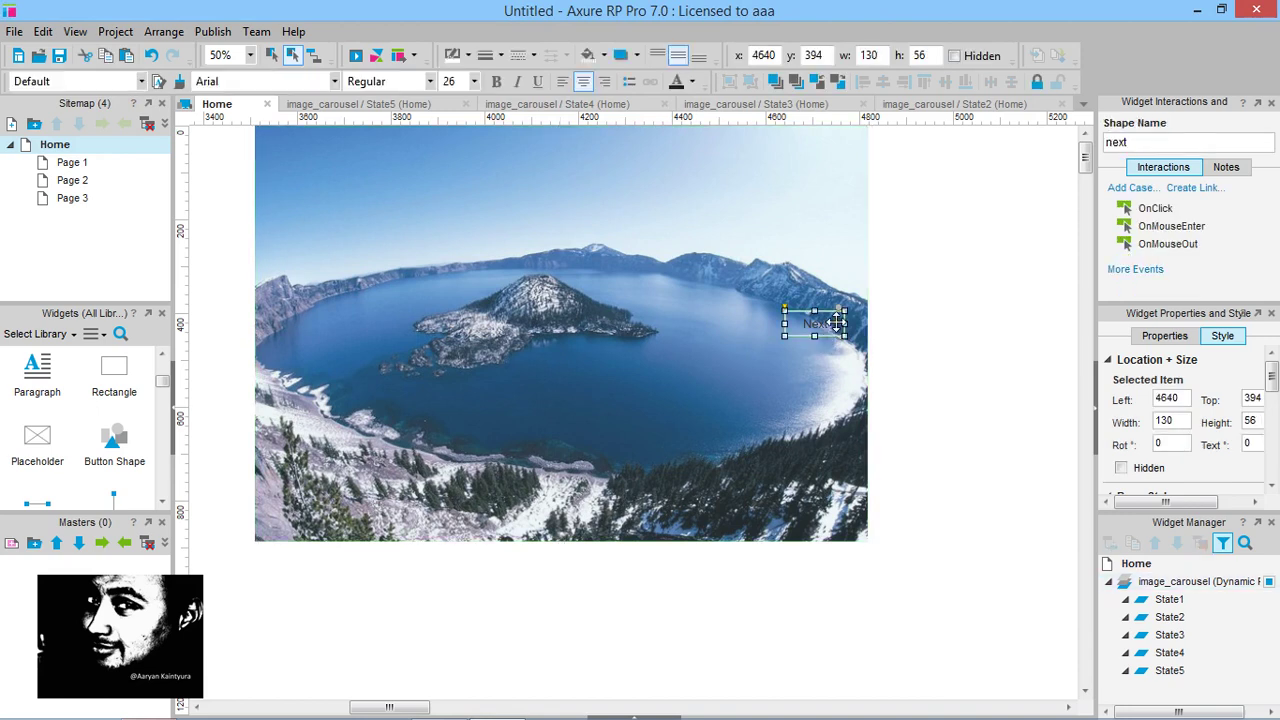
pyautogui.moveTo(833, 312); pyautogui.dragTo(318, 321)
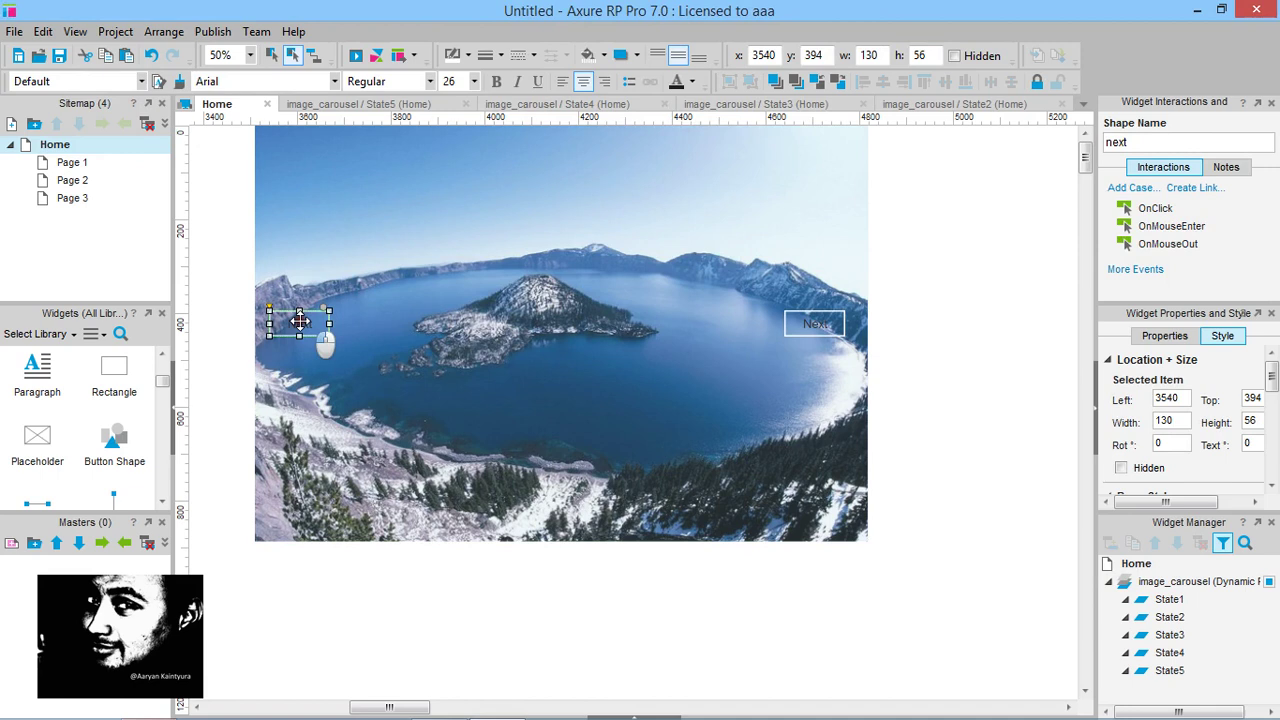
# Change the duplicated button's label to Back and name the shape Back
pyautogui.doubleClick(306, 321)
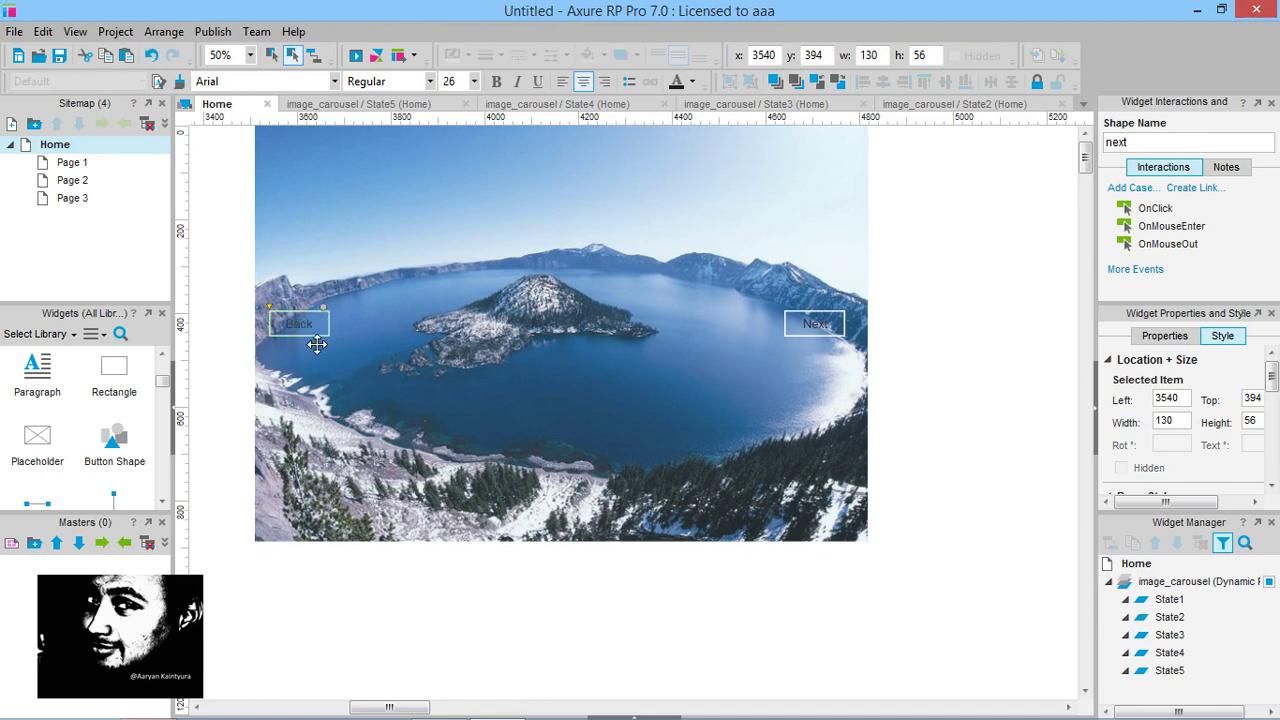
pyautogui.moveTo(1140, 142); pyautogui.dragTo(1085, 143)
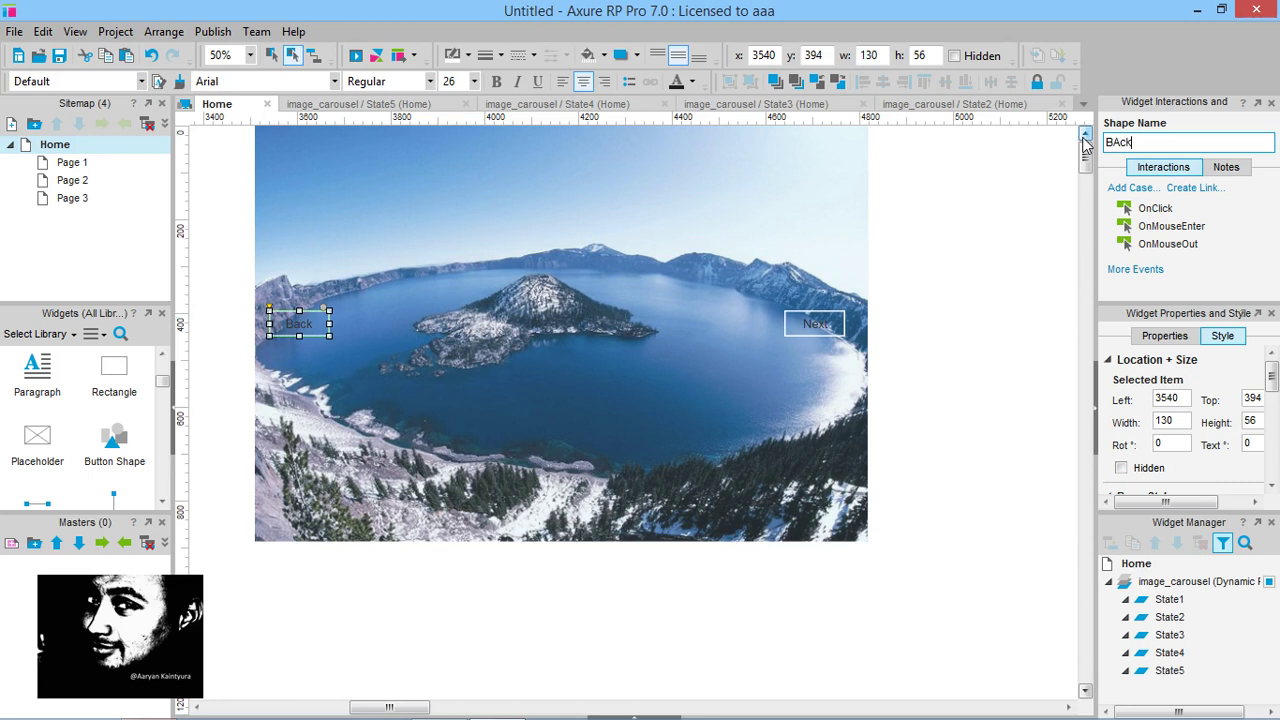
pyautogui.moveTo(1112, 143); pyautogui.dragTo(1121, 146)
pyautogui.click(1030, 222)
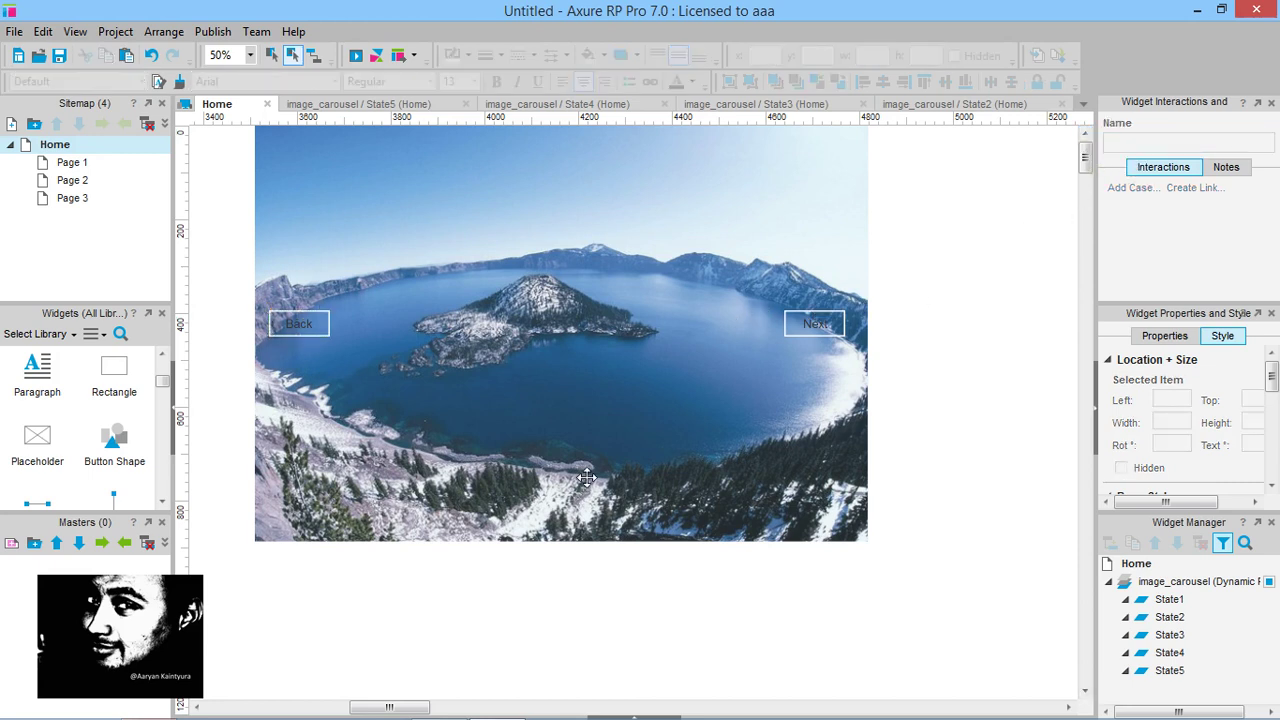
# Set the text color of both the Back and Next buttons to white
pyautogui.click(289, 326)
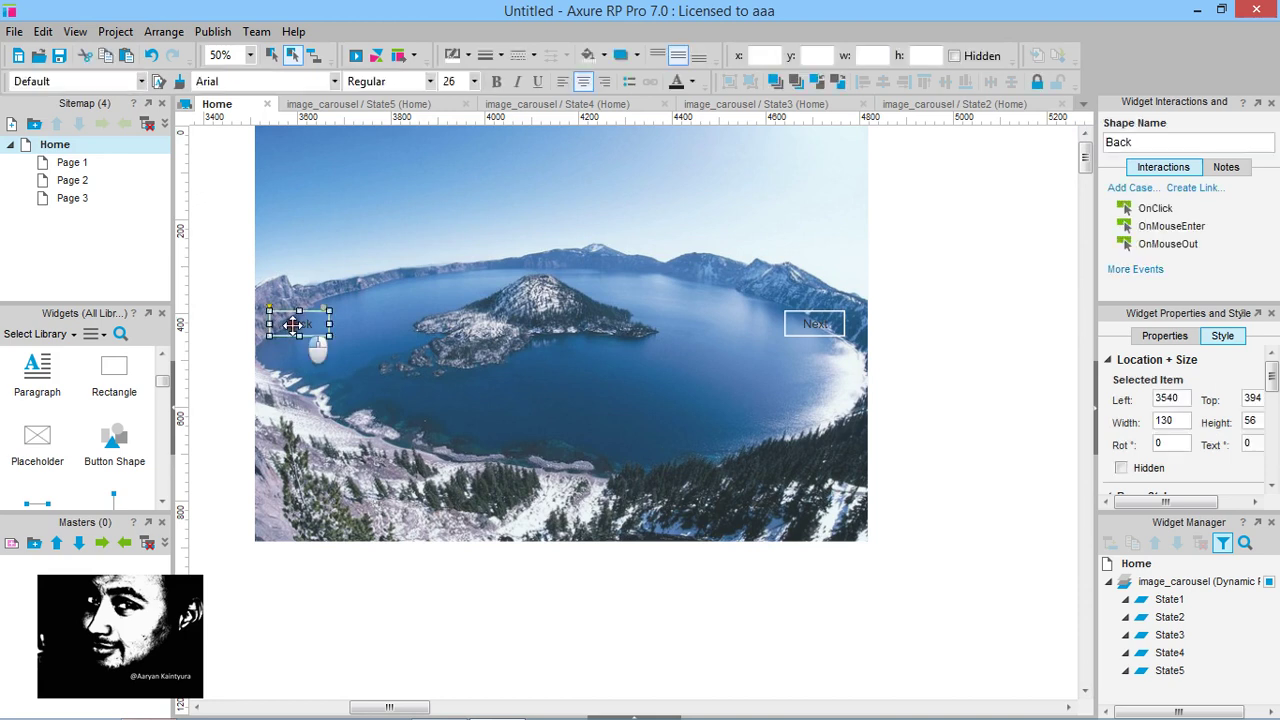
pyautogui.click(692, 80)
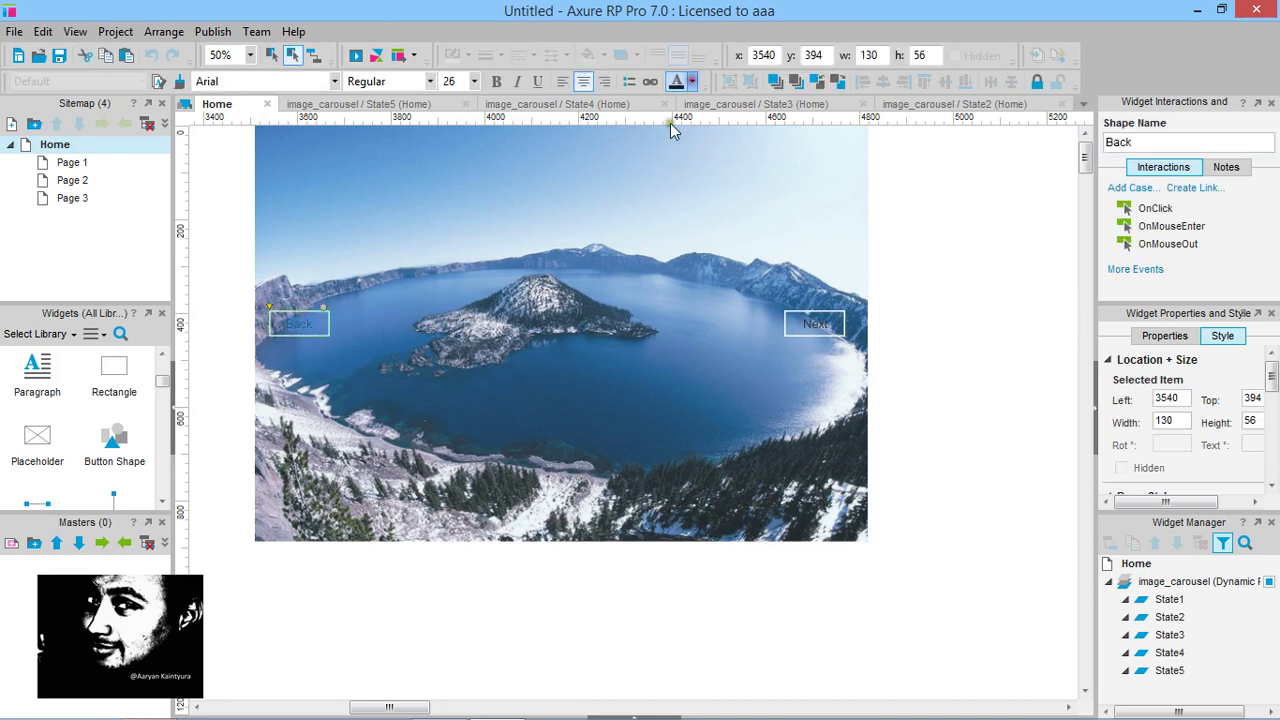
pyautogui.click(678, 190)
pyautogui.click(820, 320)
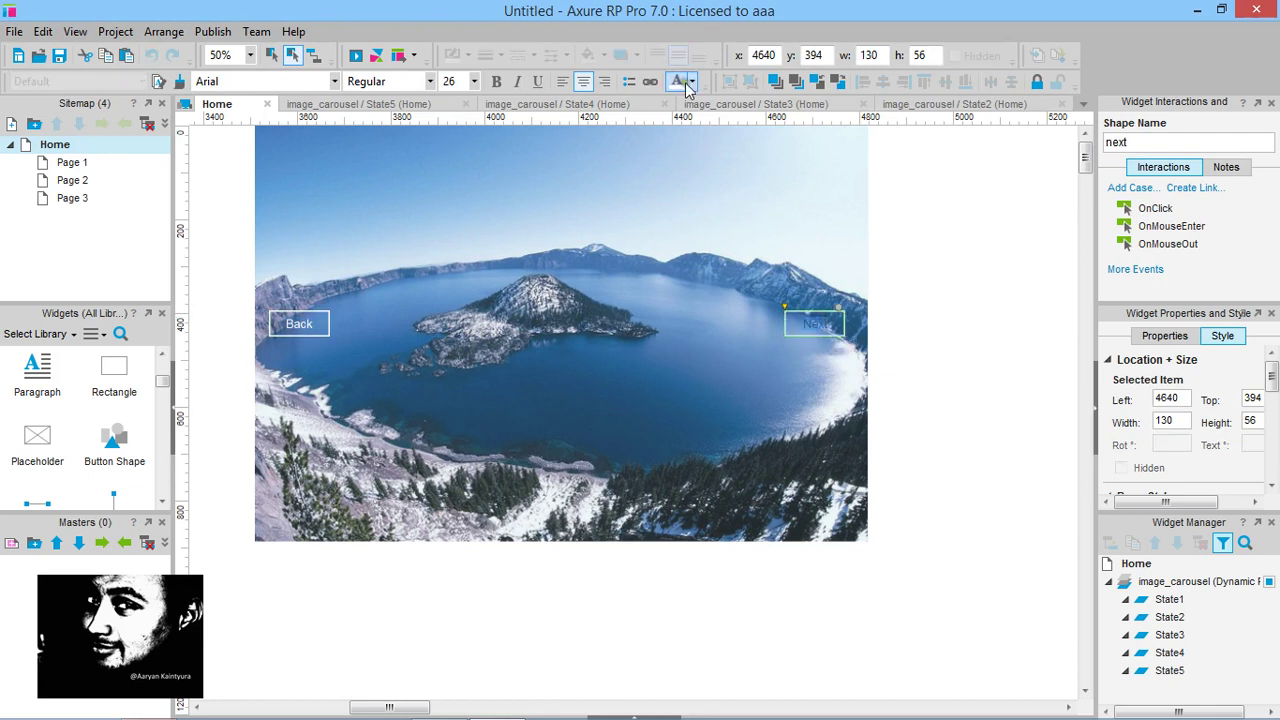
pyautogui.click(923, 235)
pyautogui.click(923, 235)
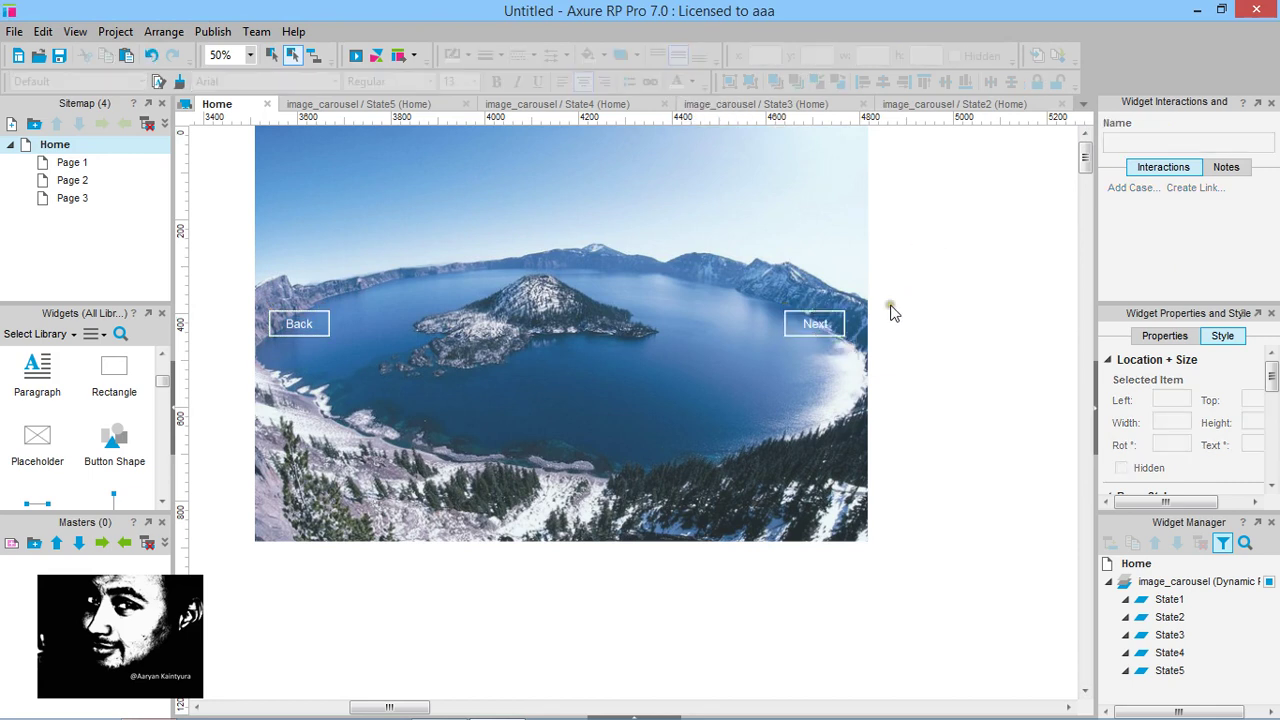
# Add an OnClick case to the Next button with a Set Panel State action targeting image_carousel
pyautogui.click(835, 329)
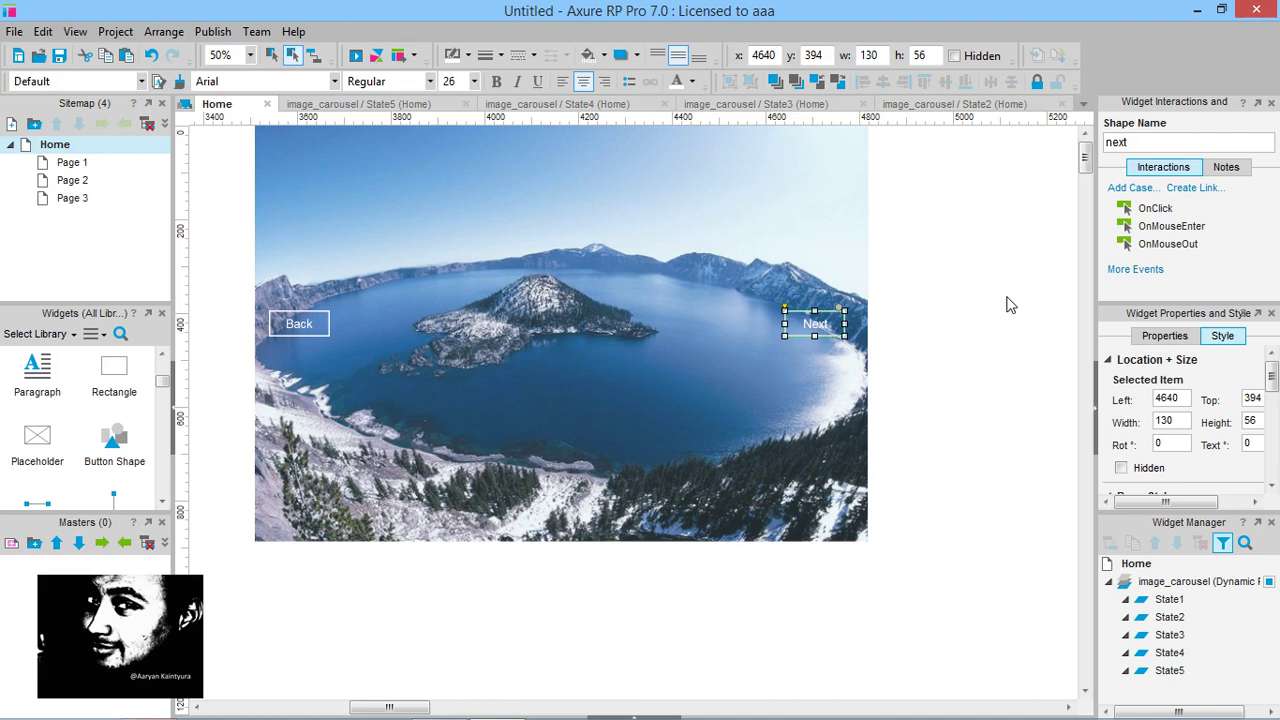
pyautogui.click(890, 315)
pyautogui.click(815, 325)
pyautogui.doubleClick(1157, 209)
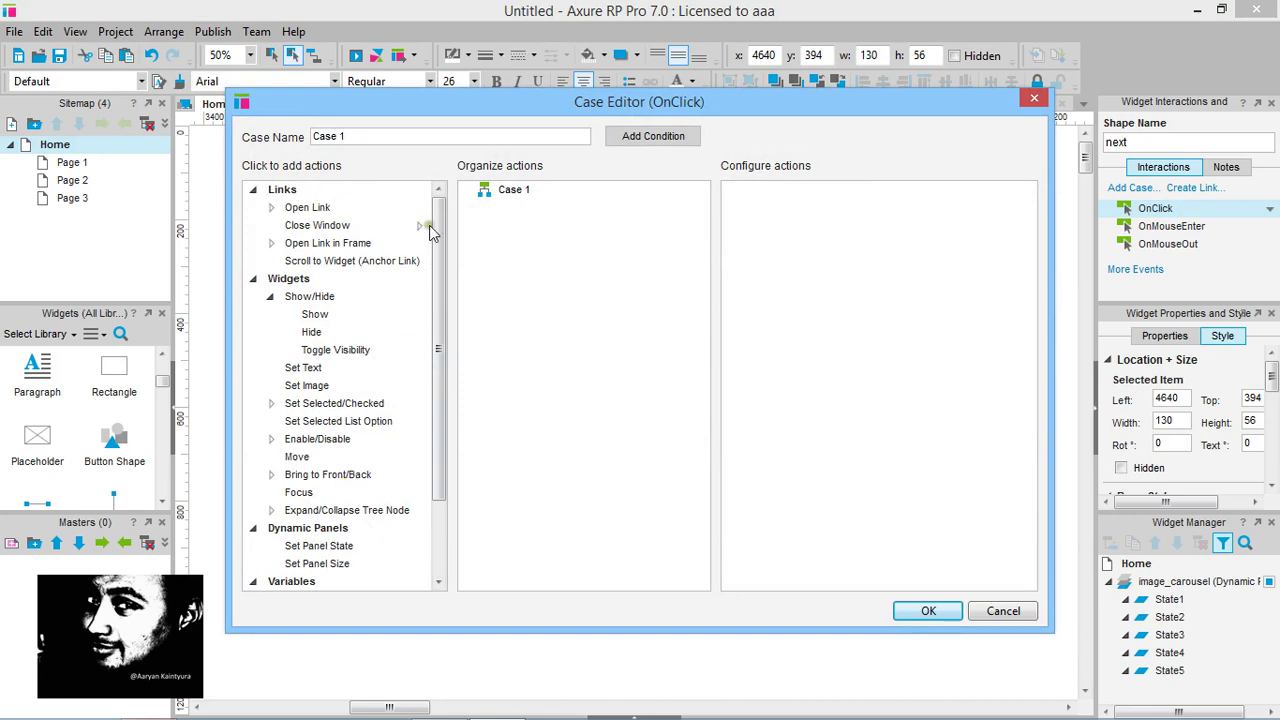
pyautogui.moveTo(438, 248); pyautogui.dragTo(438, 330)
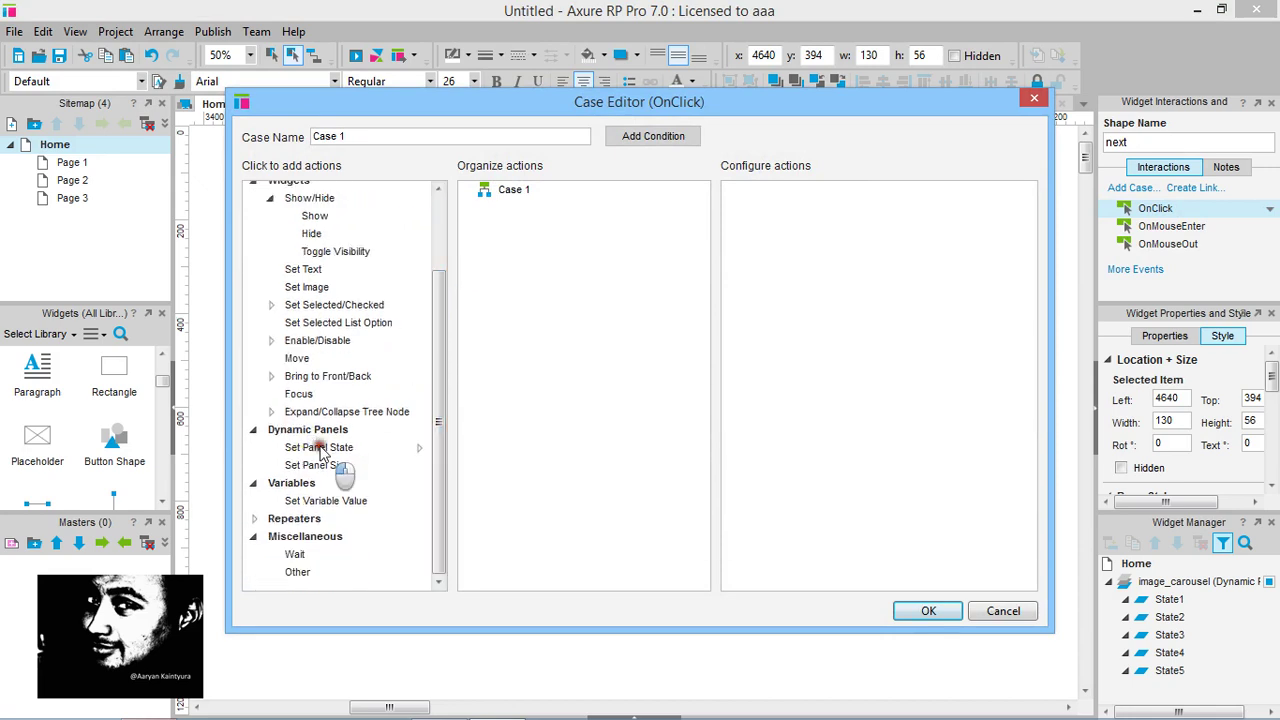
pyautogui.click(320, 448)
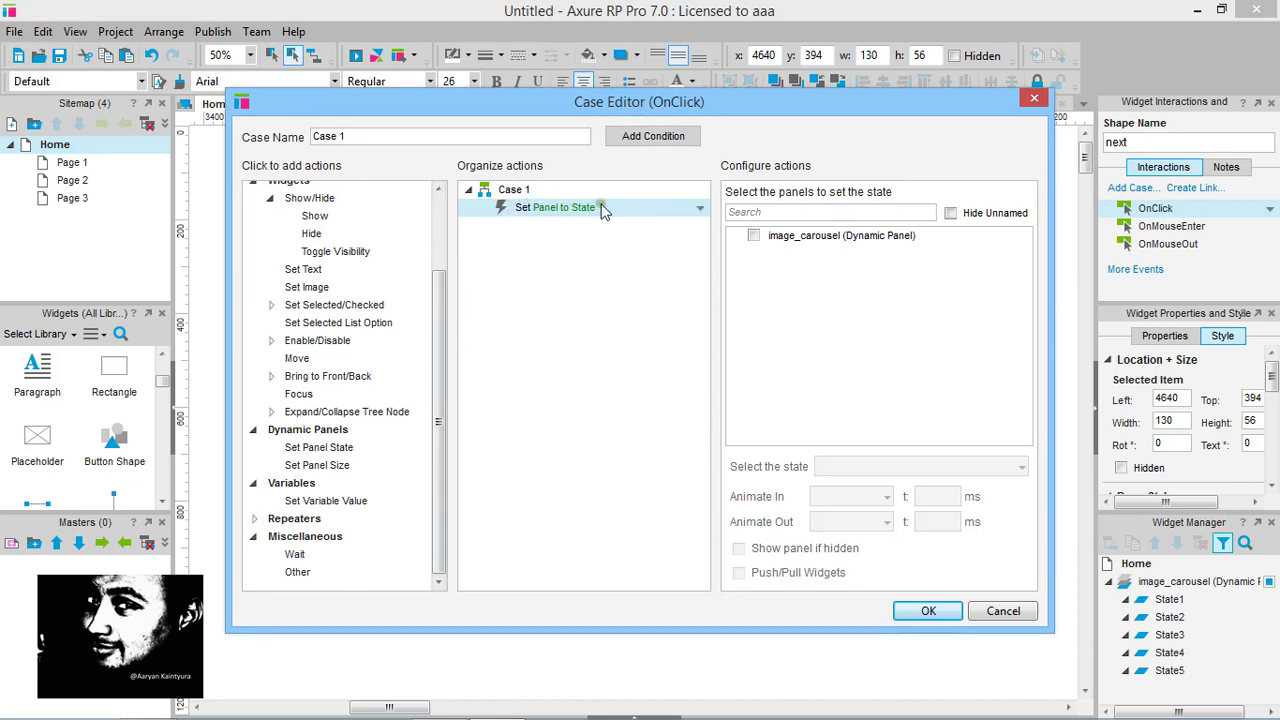
pyautogui.click(754, 236)
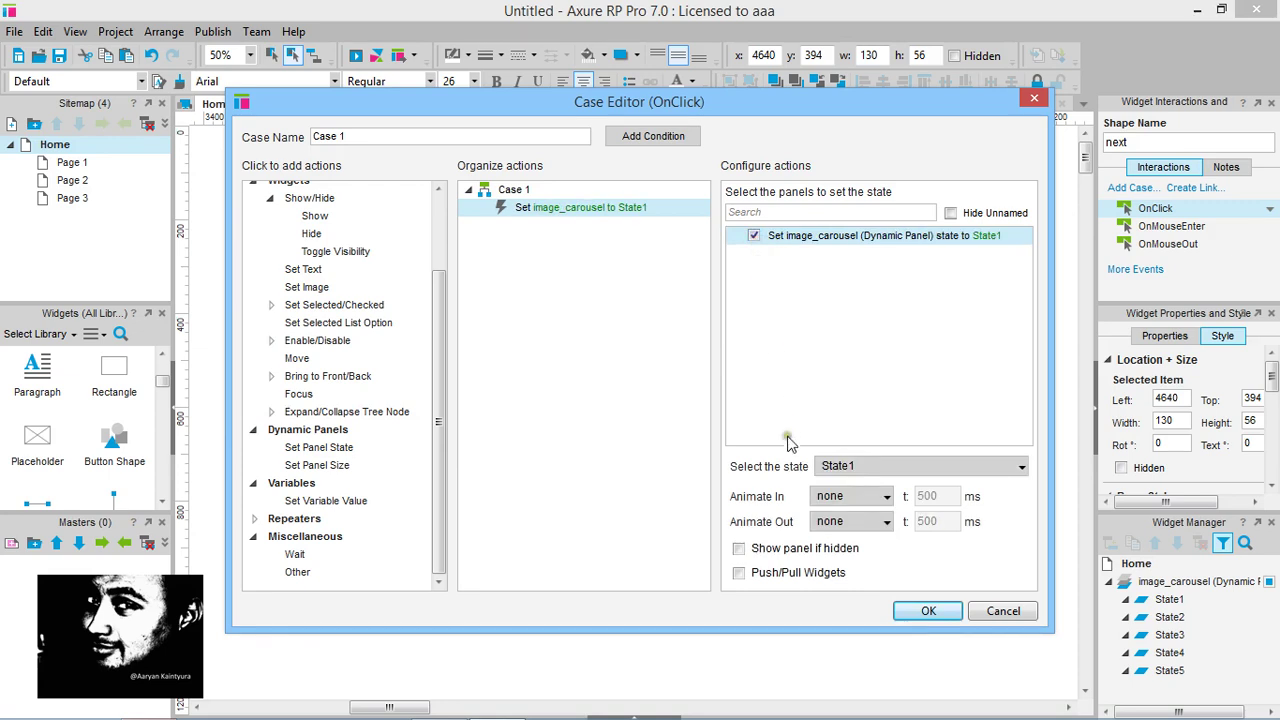
# Make the action show the Next state, wrapping from last to first, and save the case
pyautogui.click(853, 467)
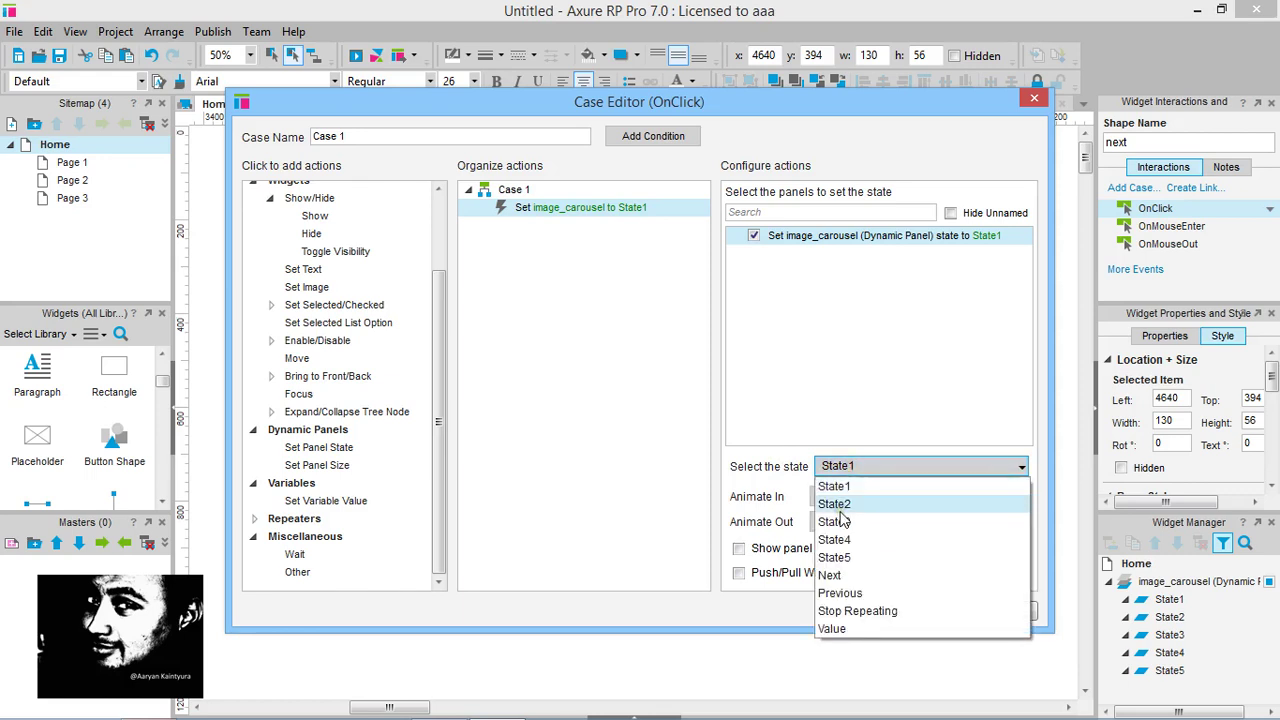
pyautogui.click(850, 575)
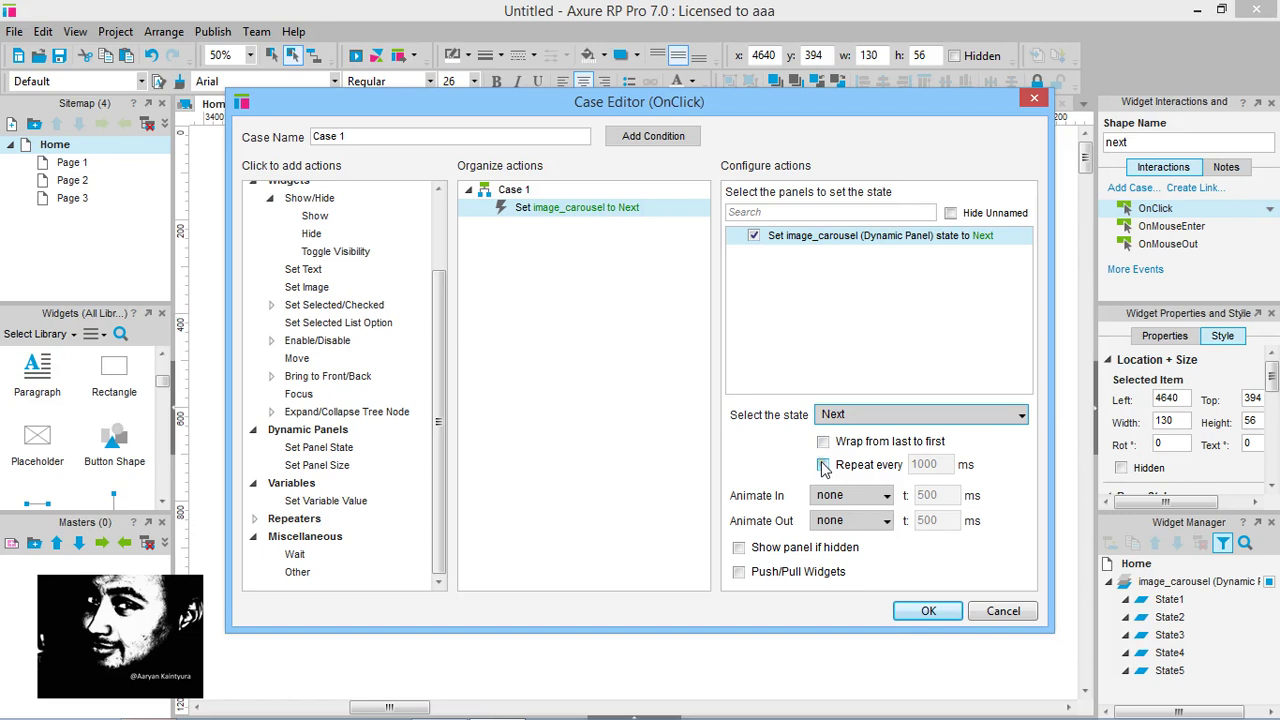
pyautogui.click(824, 442)
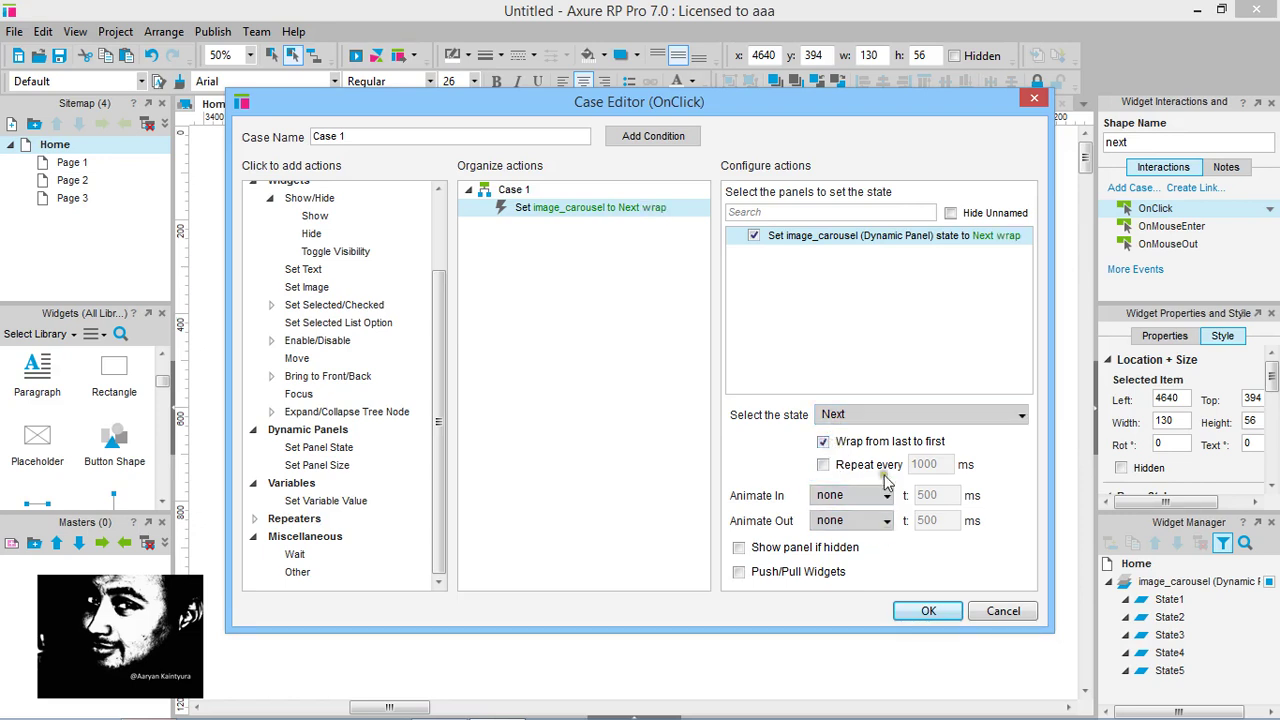
pyautogui.click(926, 611)
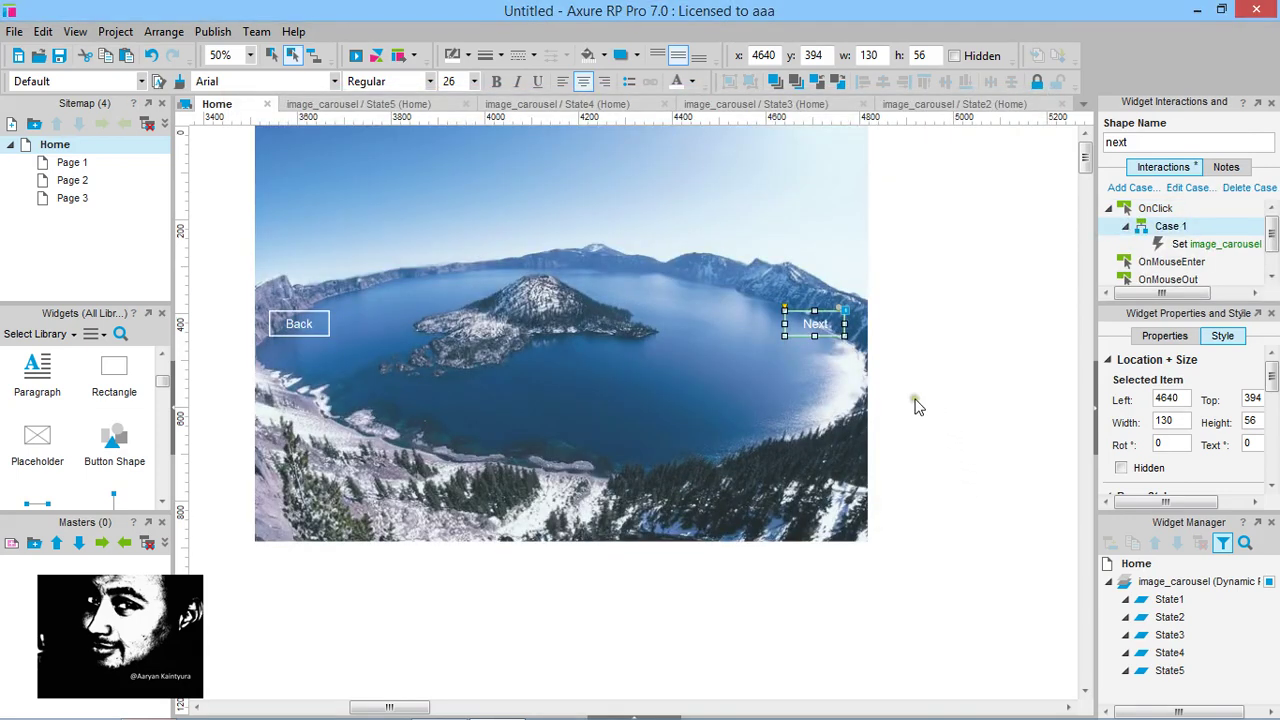
pyautogui.click(922, 340)
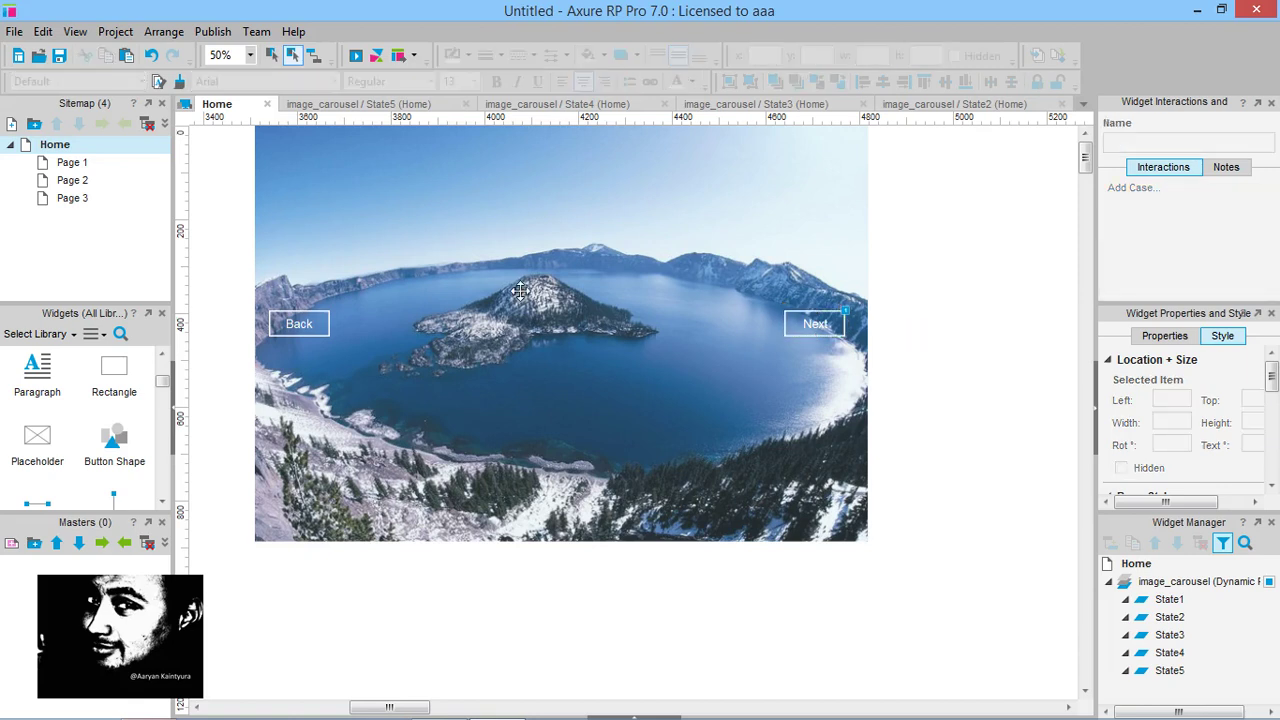
# Give the Back button an OnClick case that sets image_carousel to the Previous state, wrapping from first to last
pyautogui.click(312, 328)
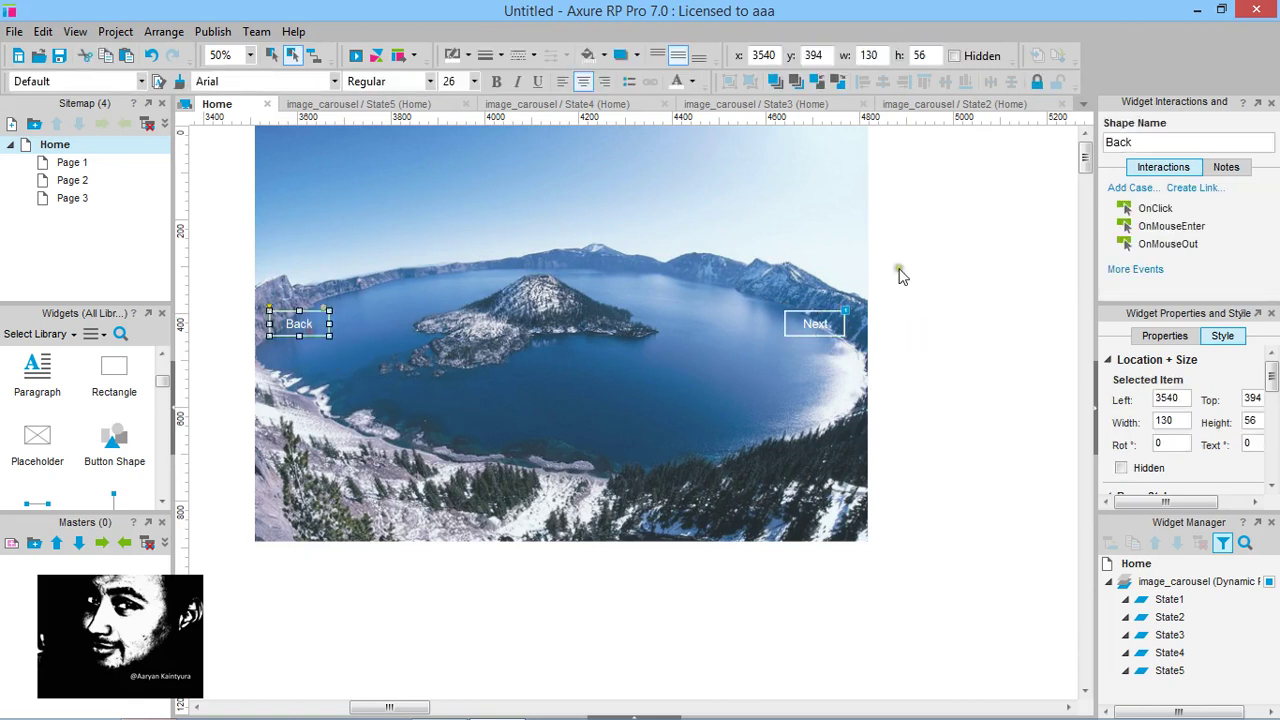
pyautogui.click(1158, 209)
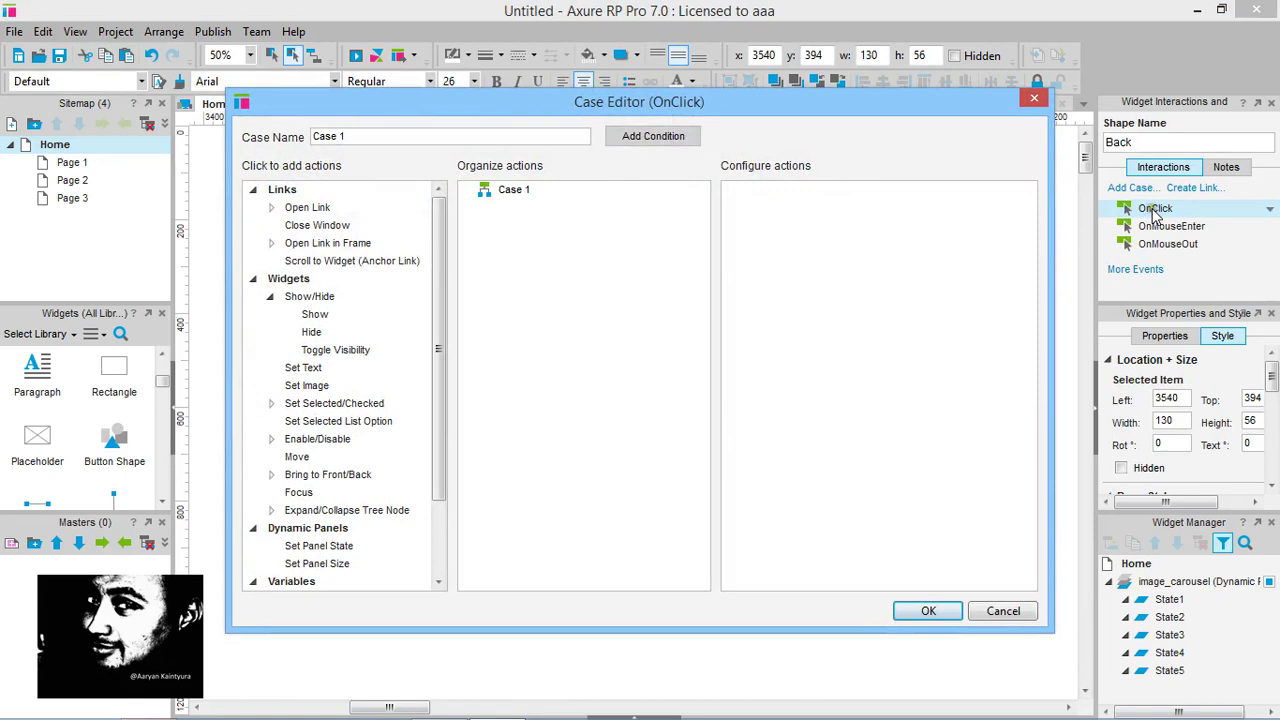
pyautogui.click(330, 546)
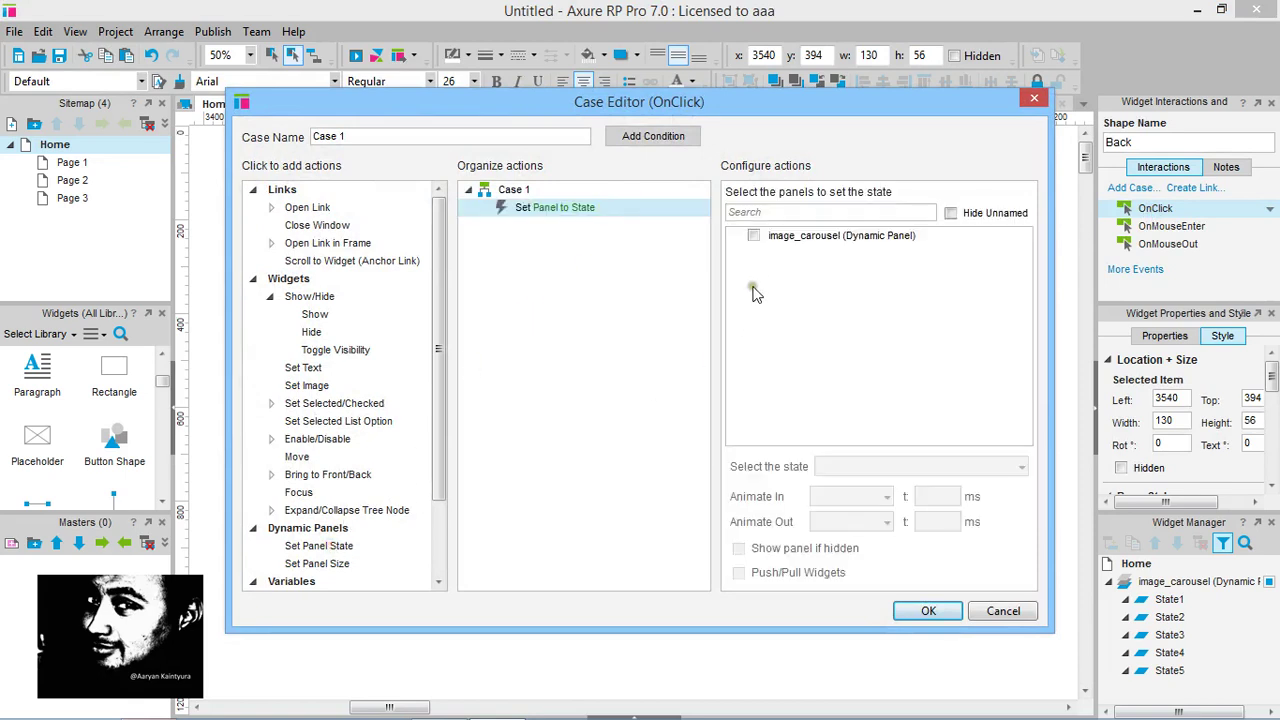
pyautogui.click(754, 236)
pyautogui.click(908, 466)
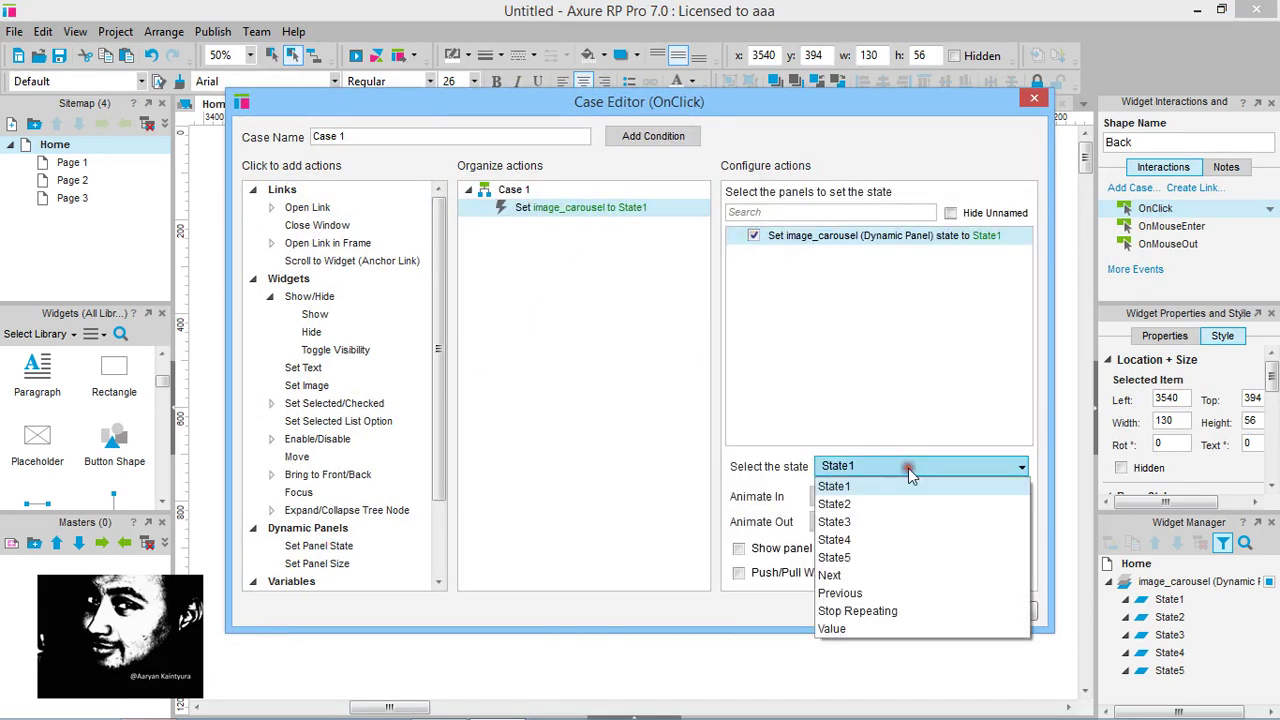
pyautogui.click(880, 593)
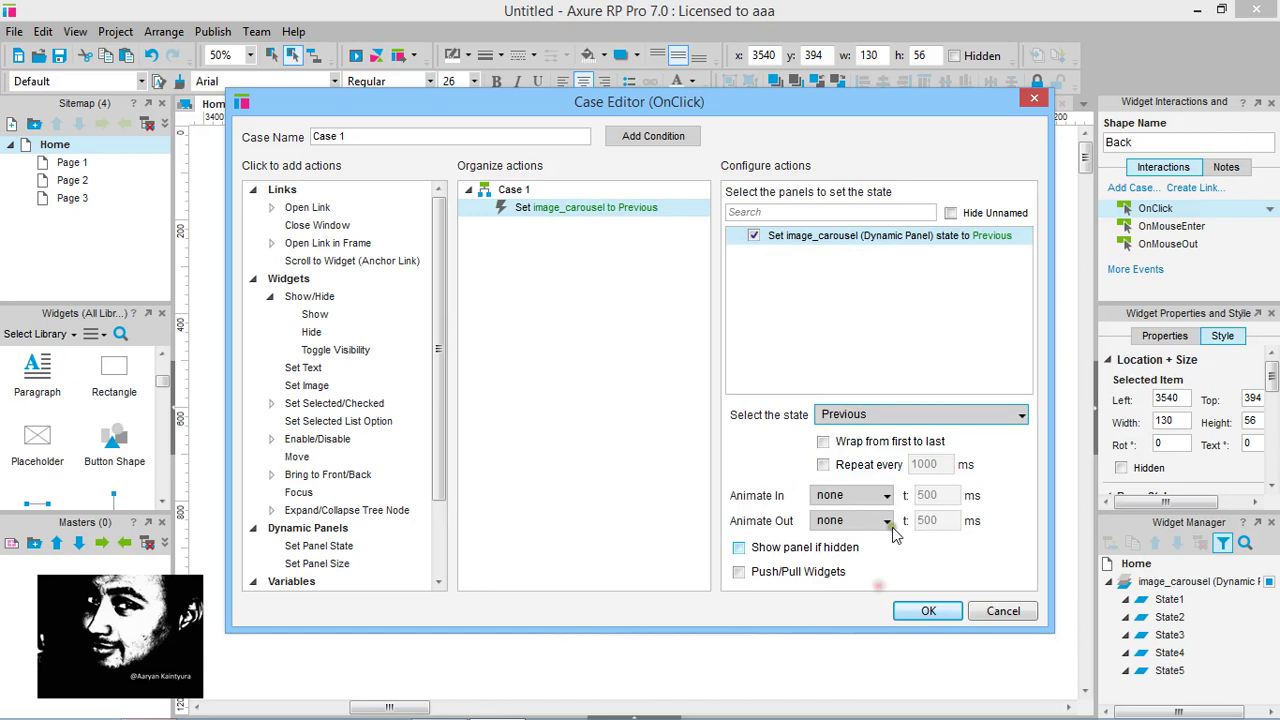
pyautogui.click(824, 441)
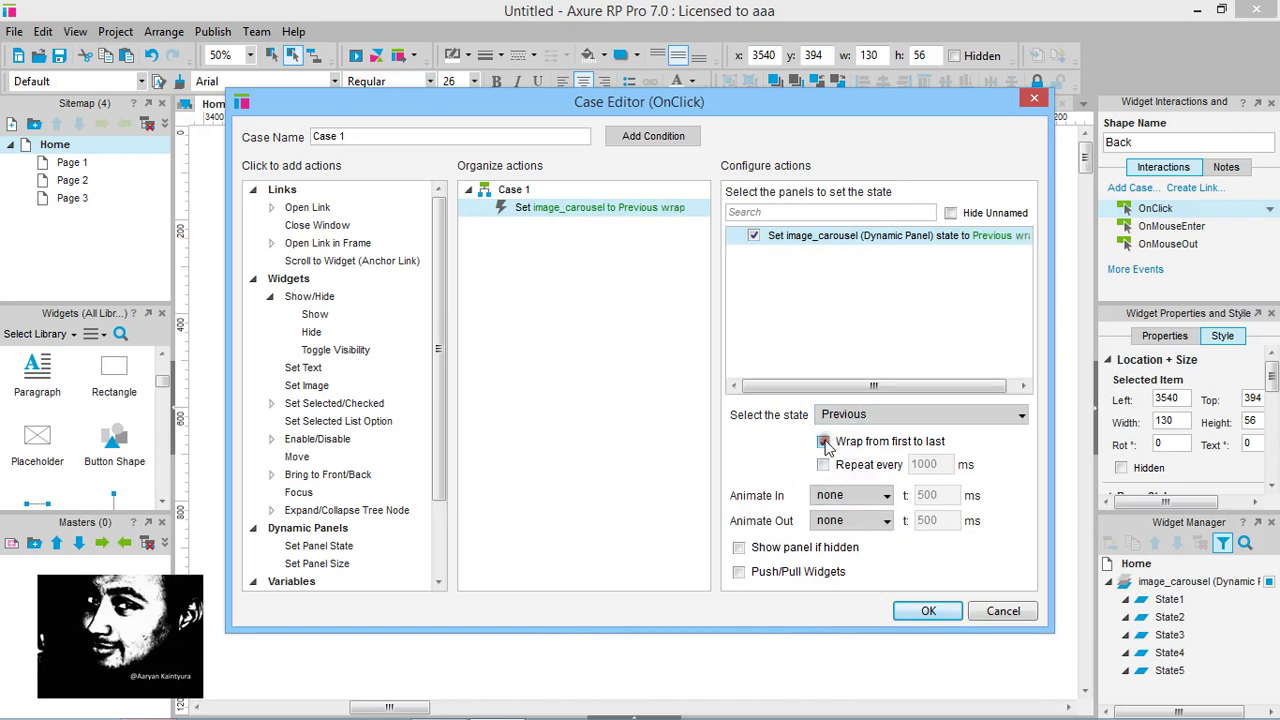
pyautogui.click(917, 610)
pyautogui.click(943, 420)
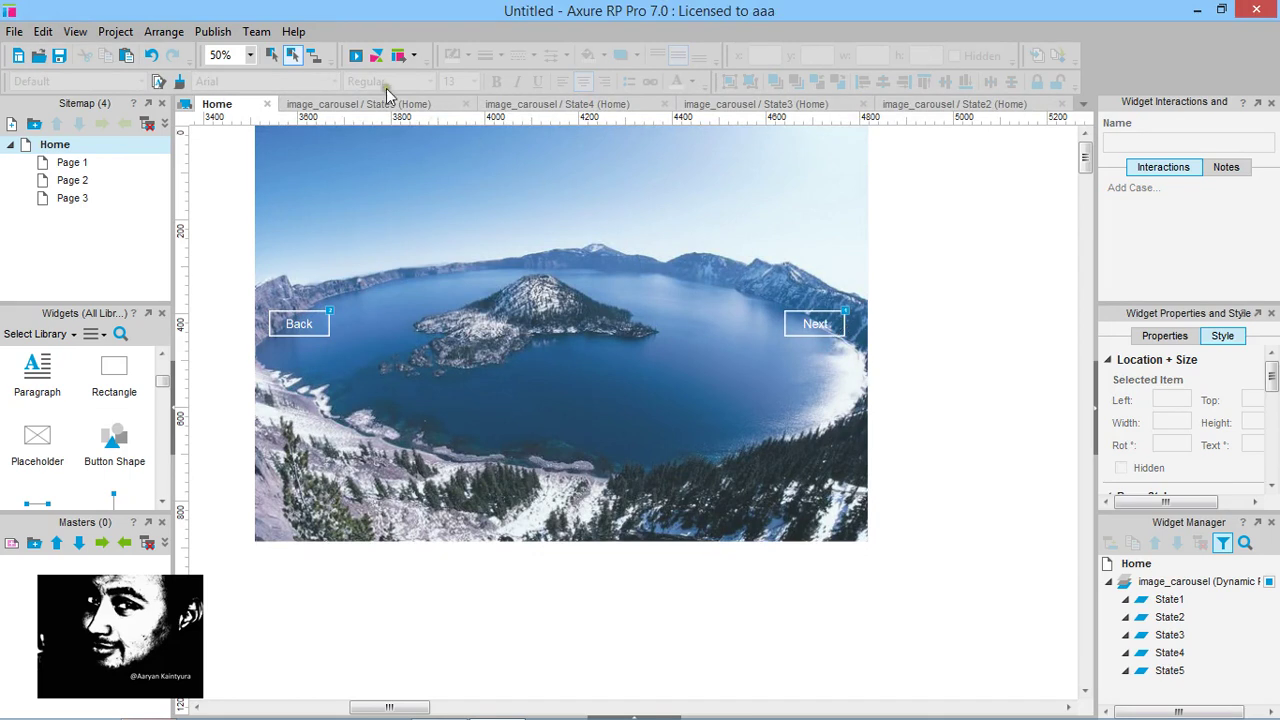
# Preview the prototype in the browser and reload the preview page
pyautogui.click(356, 56)
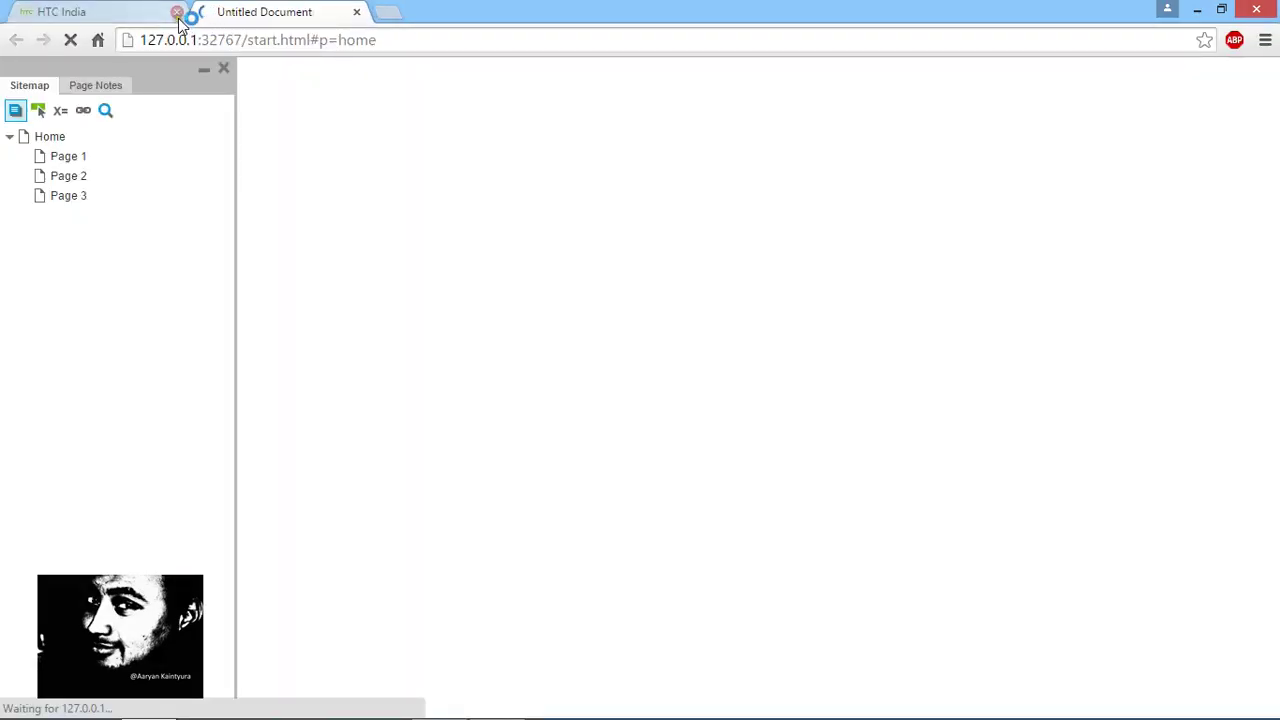
pyautogui.click(203, 69)
pyautogui.click(5, 70)
pyautogui.click(16, 110)
pyautogui.click(16, 110)
pyautogui.click(72, 44)
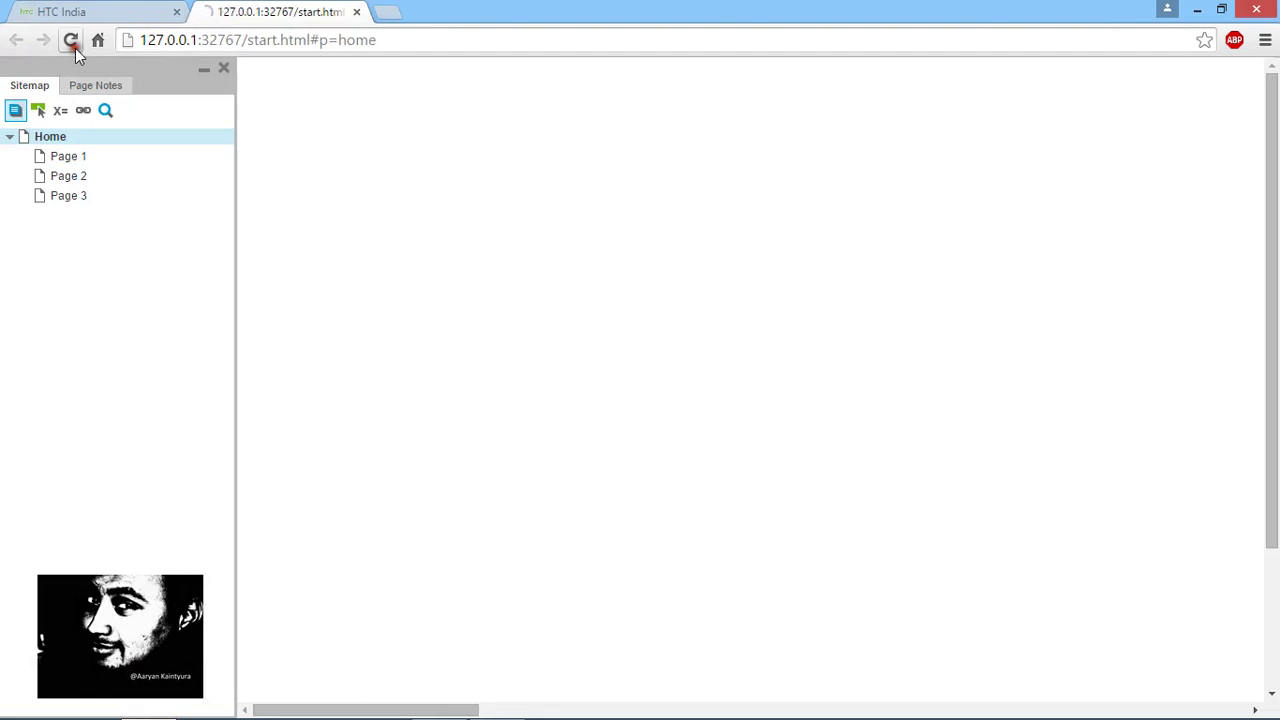
# Open the Home page and Page 1 from the preview's sitemap to check their content
pyautogui.doubleClick(53, 137)
pyautogui.doubleClick(58, 157)
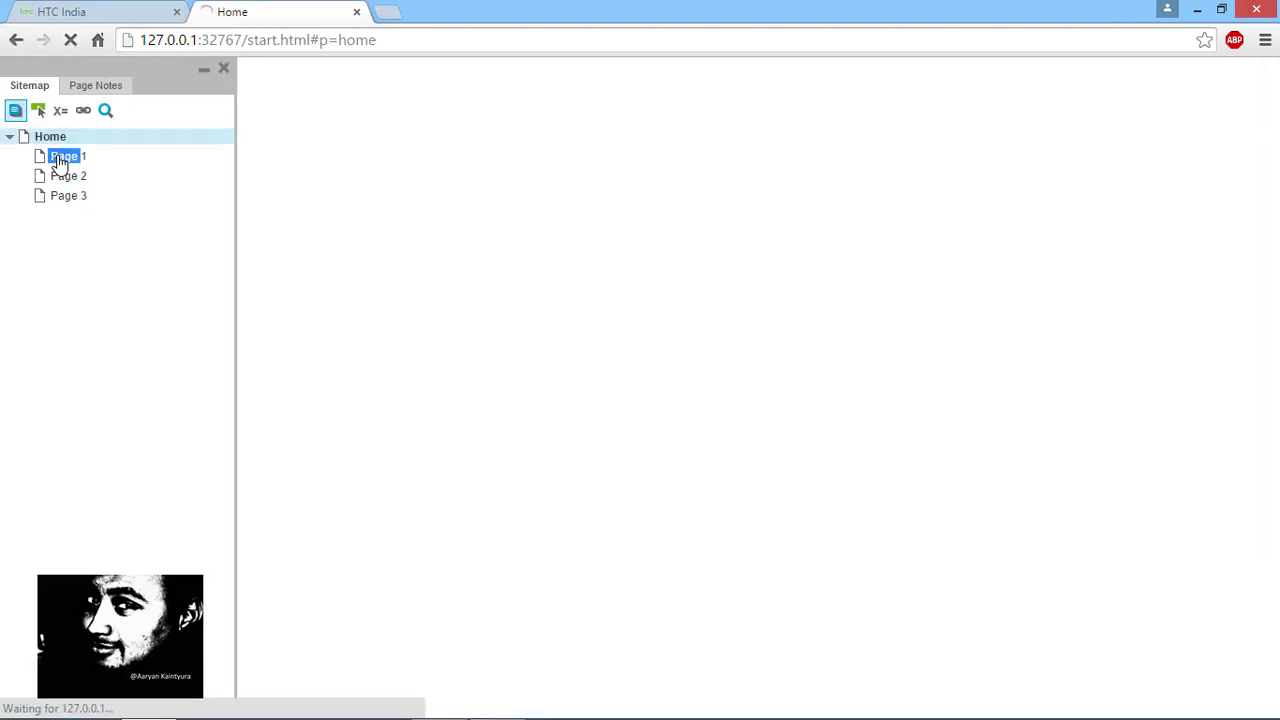
pyautogui.moveTo(69, 155); pyautogui.dragTo(72, 147)
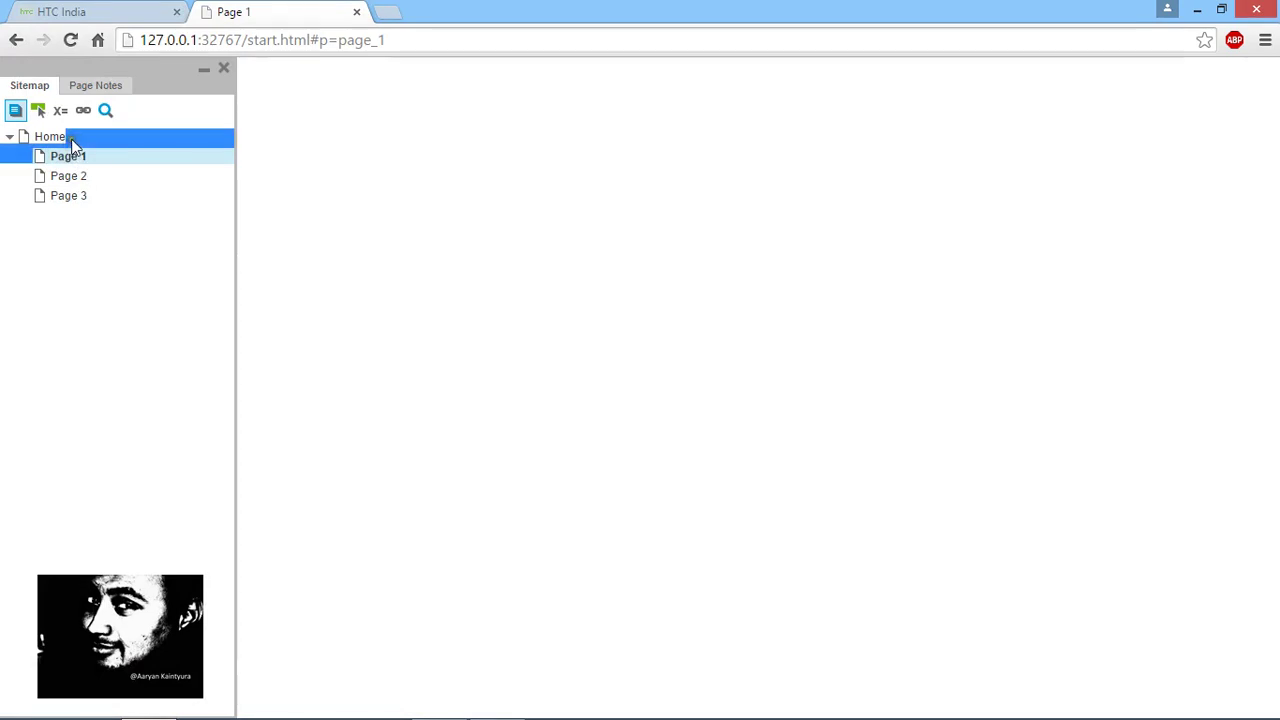
# Switch to Axure RP, preview the prototype in the browser again and collapse the preview's sitemap sidebar
pyautogui.hotkey('alt', 'Tab')
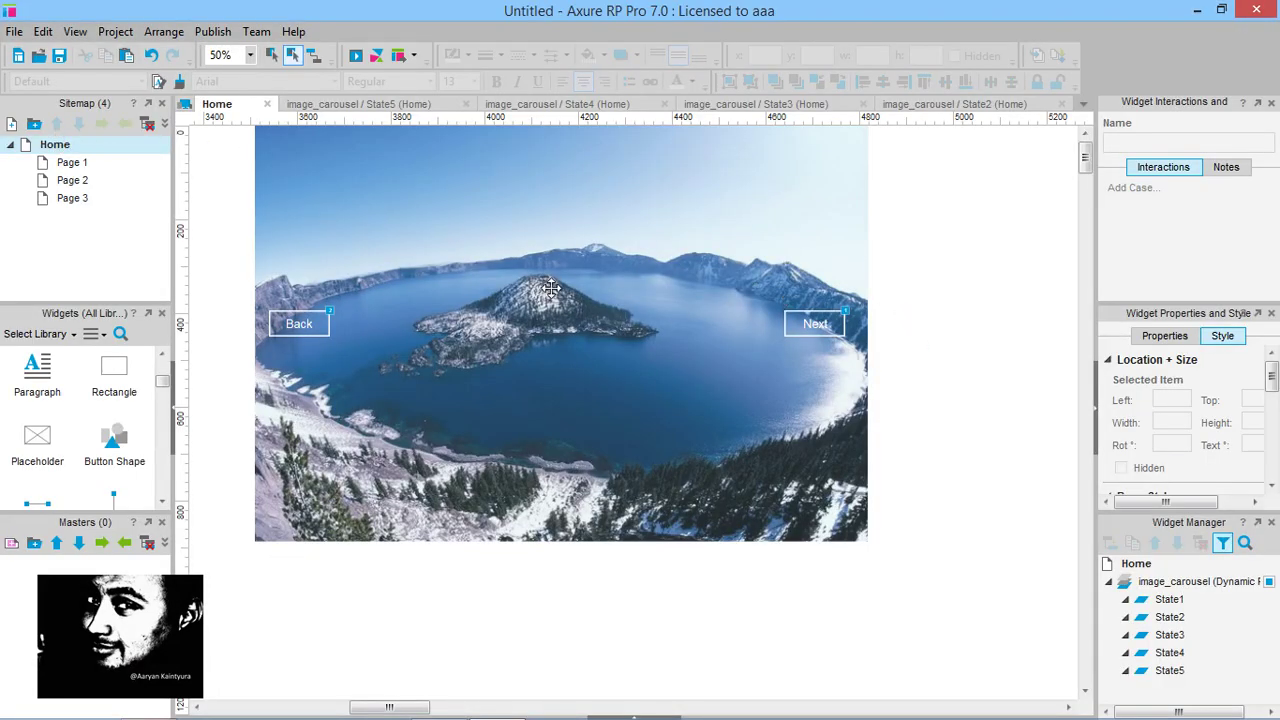
pyautogui.click(520, 280)
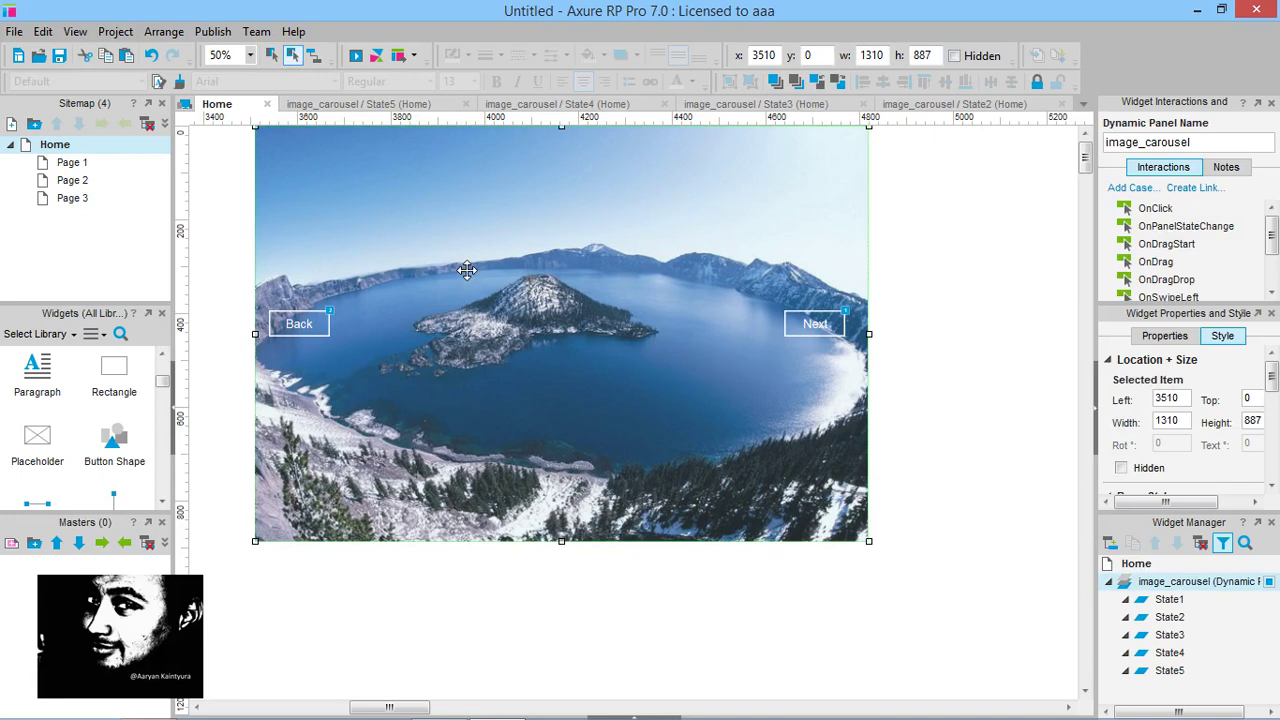
pyautogui.click(353, 56)
pyautogui.click(357, 12)
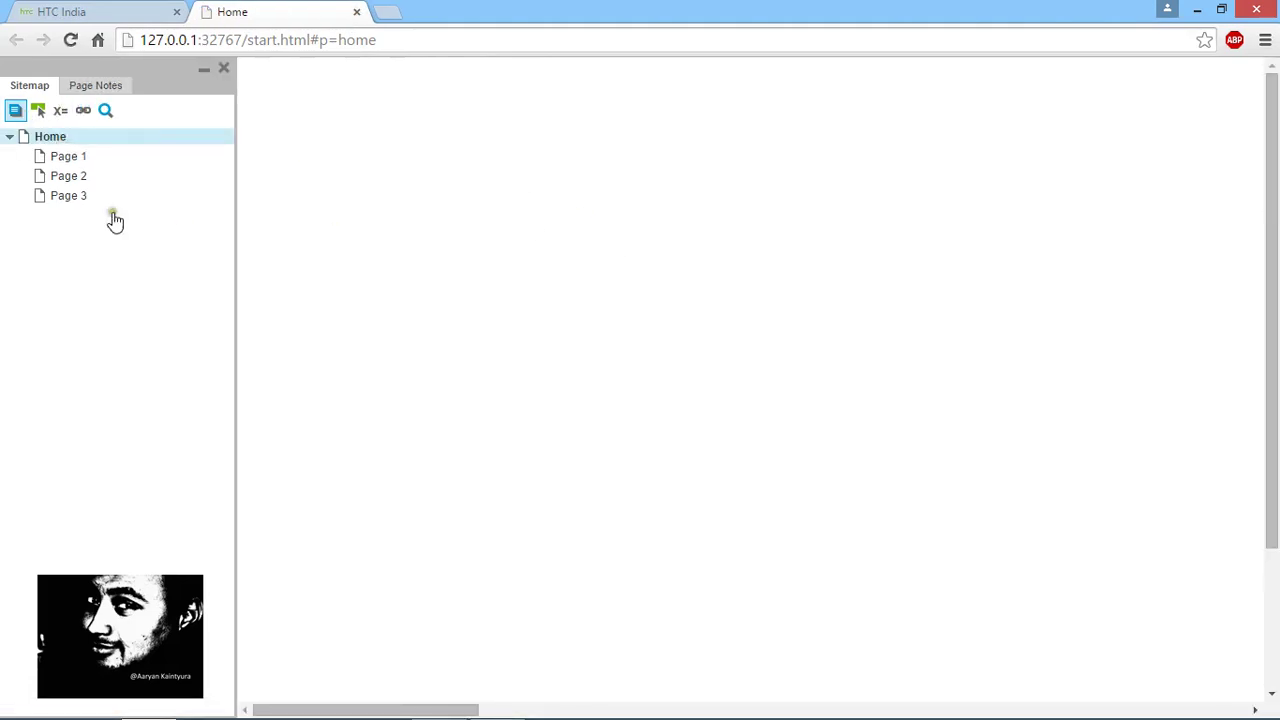
pyautogui.click(15, 110)
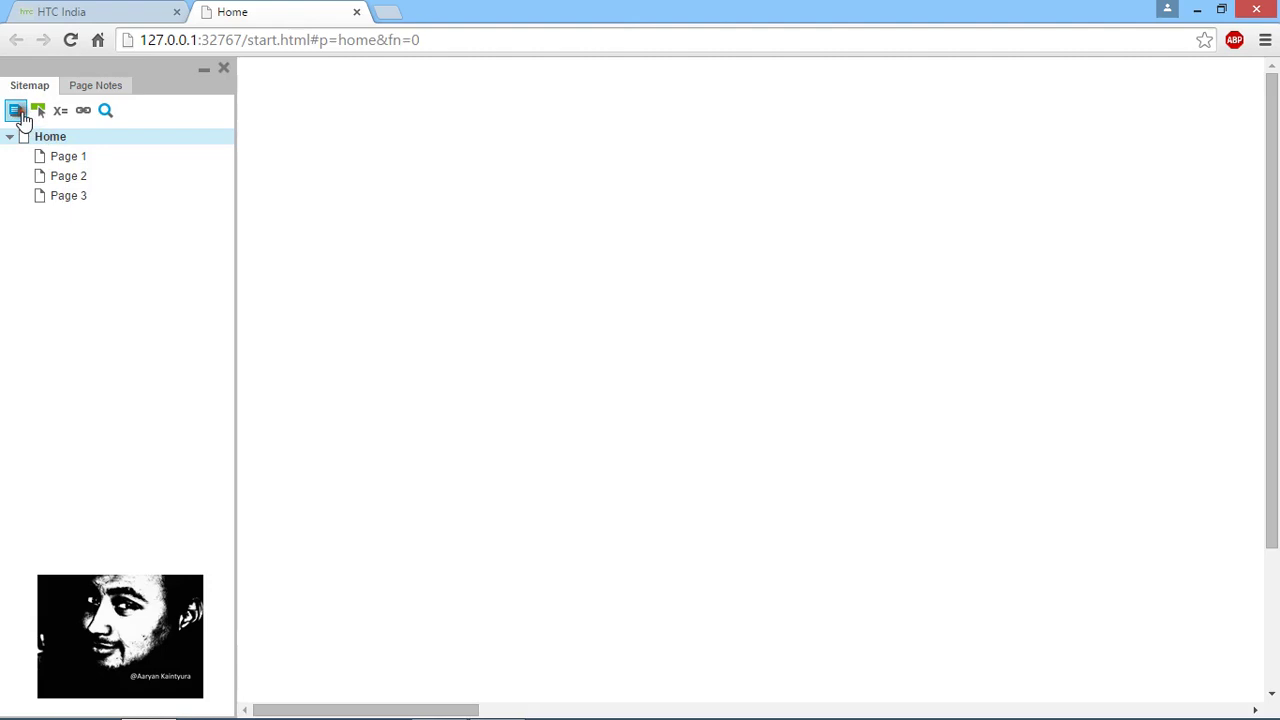
pyautogui.click(201, 72)
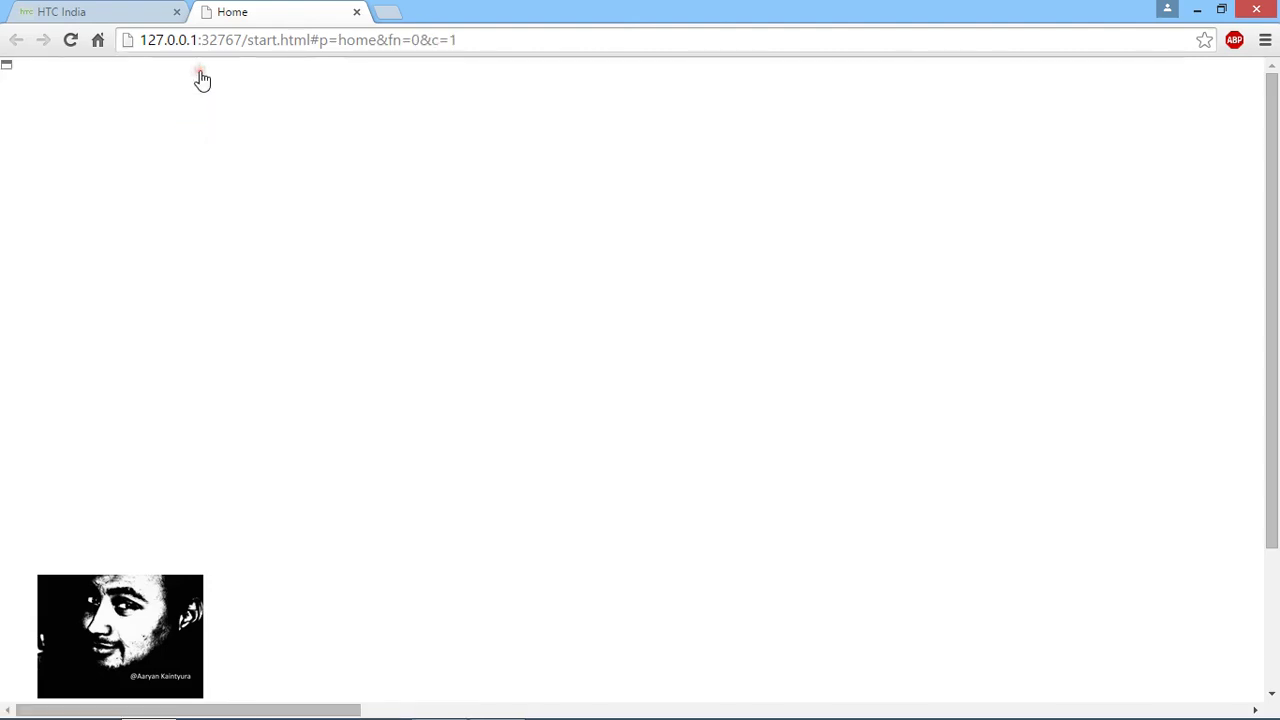
# Open the copied preview URL in Internet Explorer, decline the Jungle Net add-on and reload the page
pyautogui.click(254, 44)
pyautogui.hotkey('ctrl', 'c')
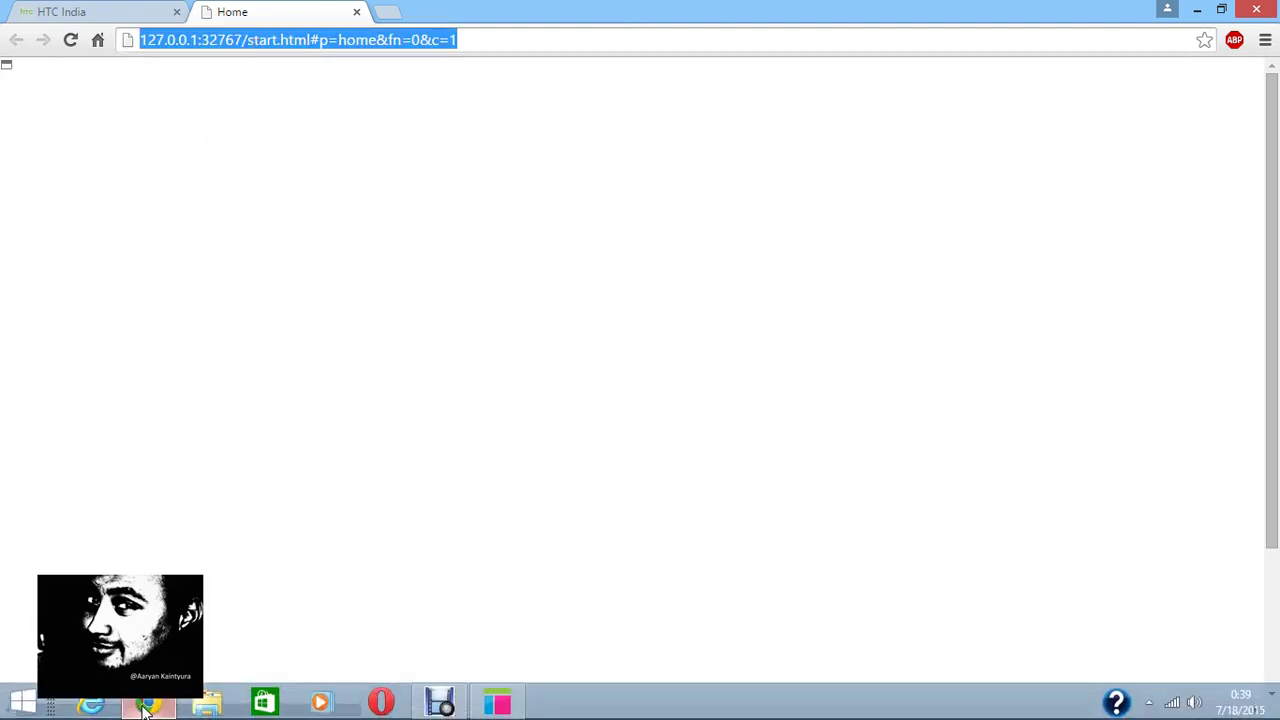
pyautogui.click(91, 703)
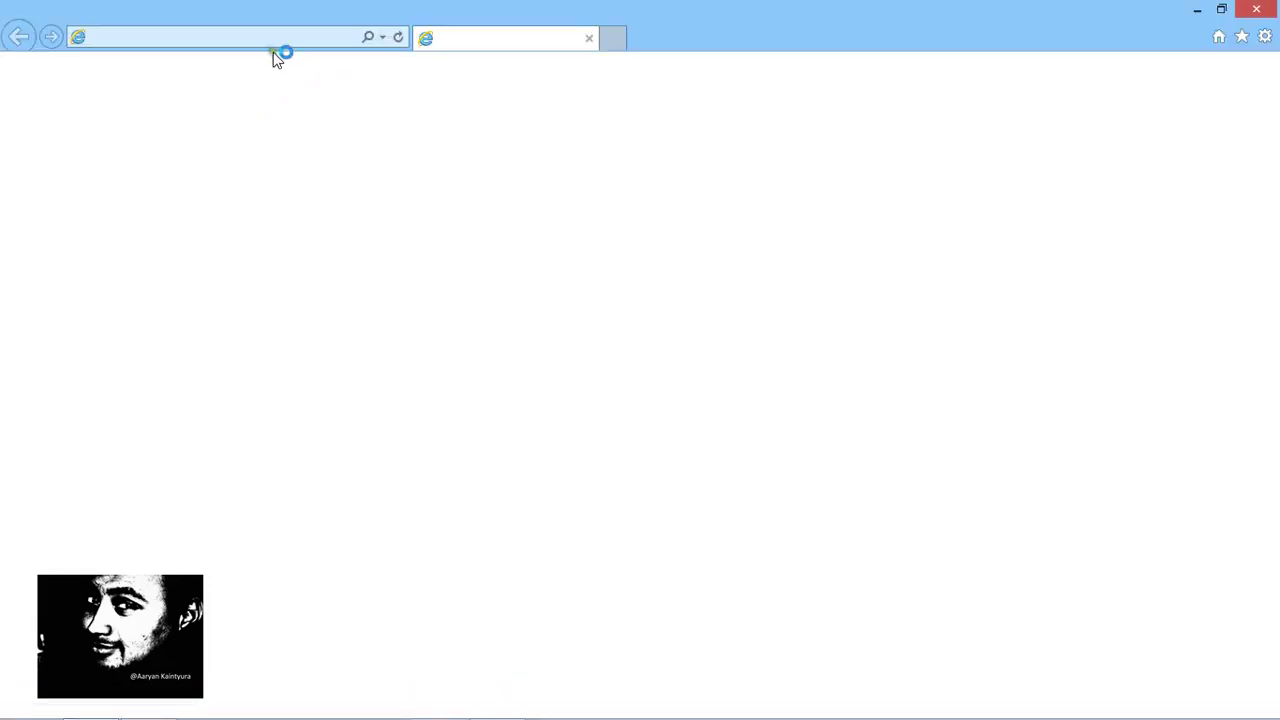
pyautogui.click(271, 43)
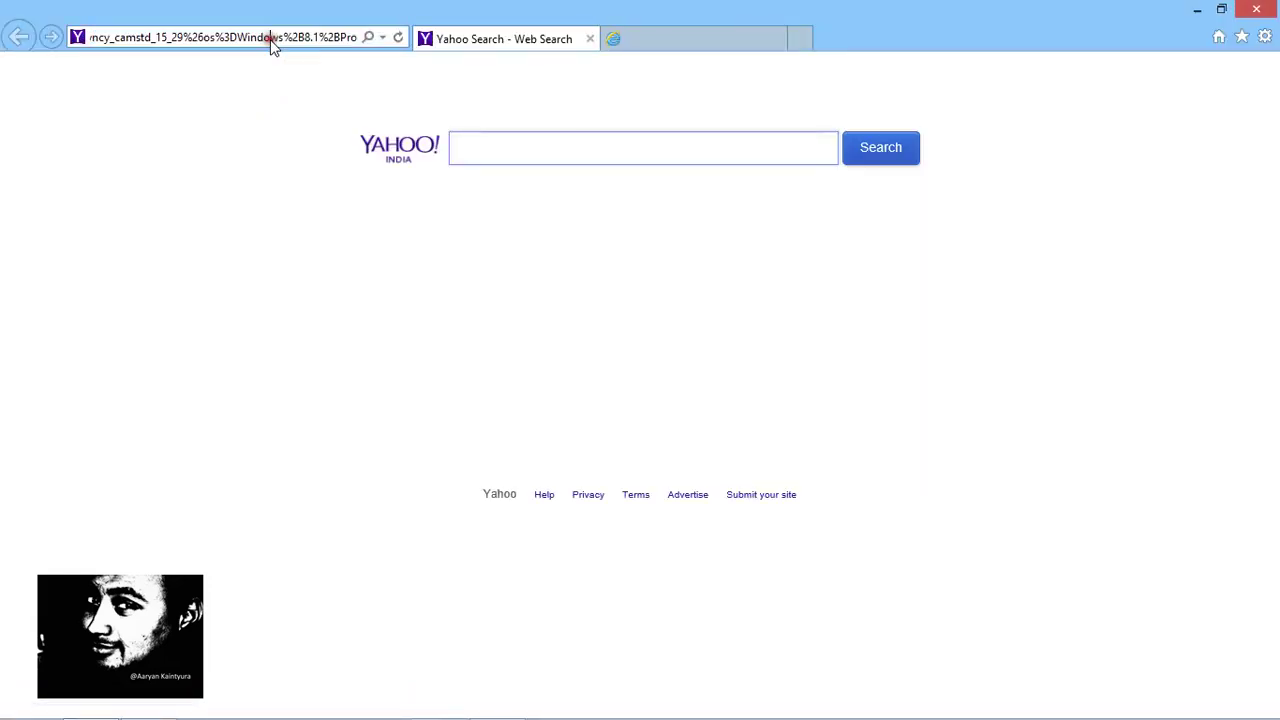
pyautogui.click(236, 39)
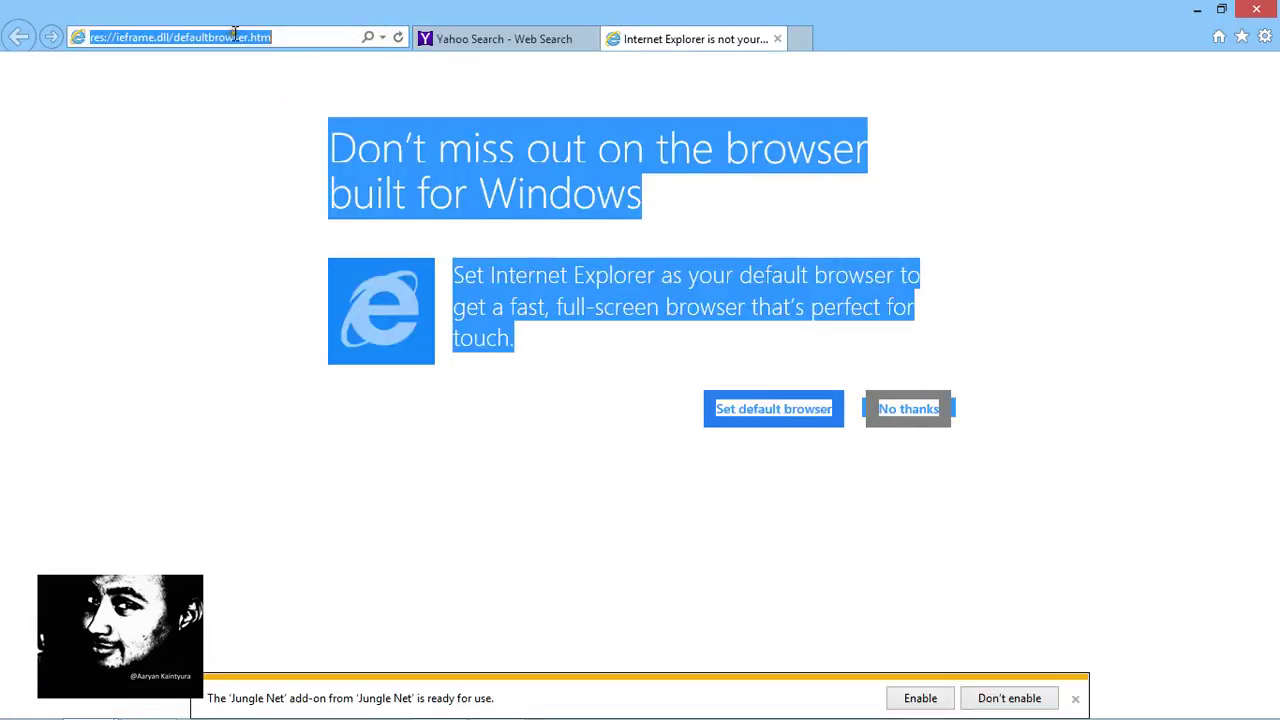
pyautogui.hotkey('ctrl', 'v')
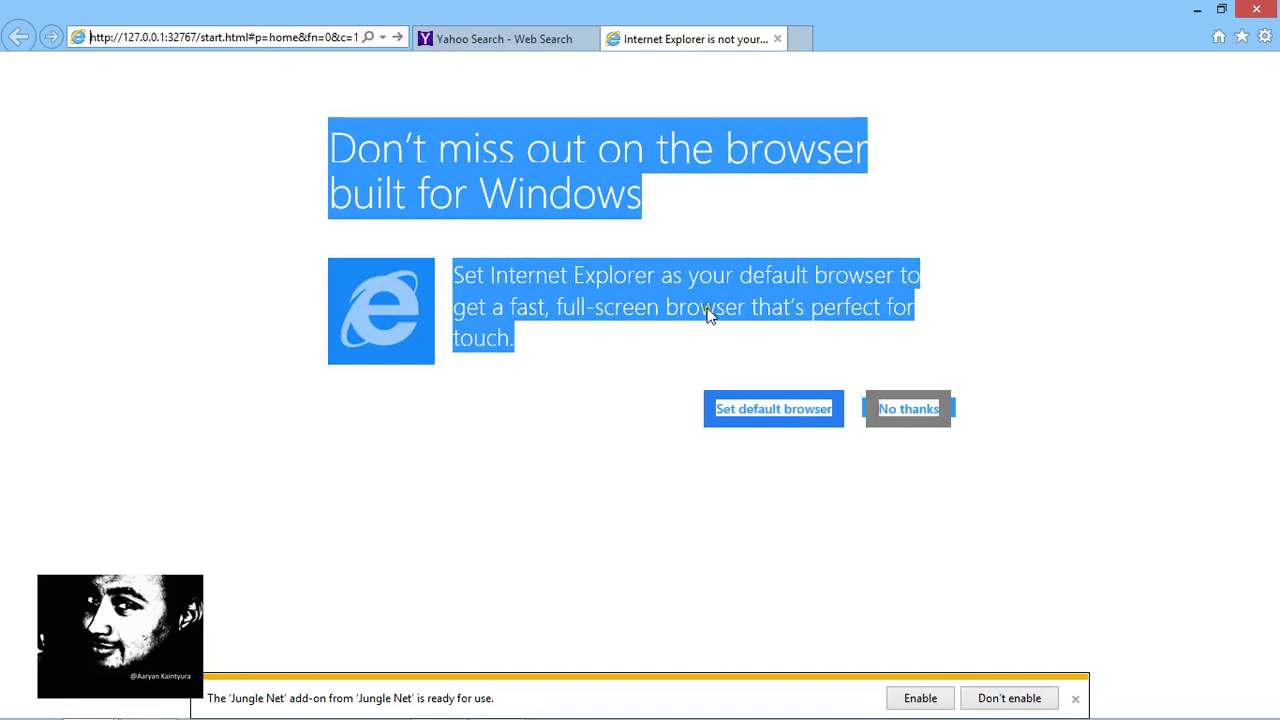
pyautogui.press('Return')
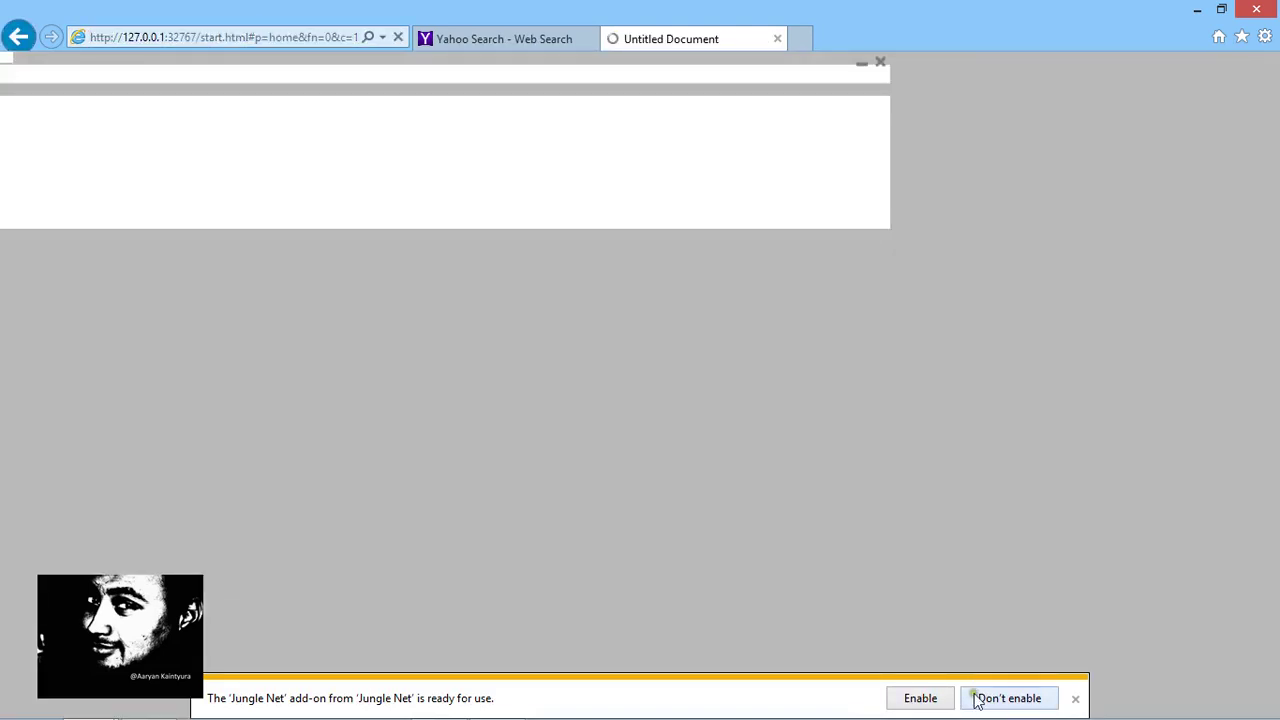
pyautogui.click(980, 697)
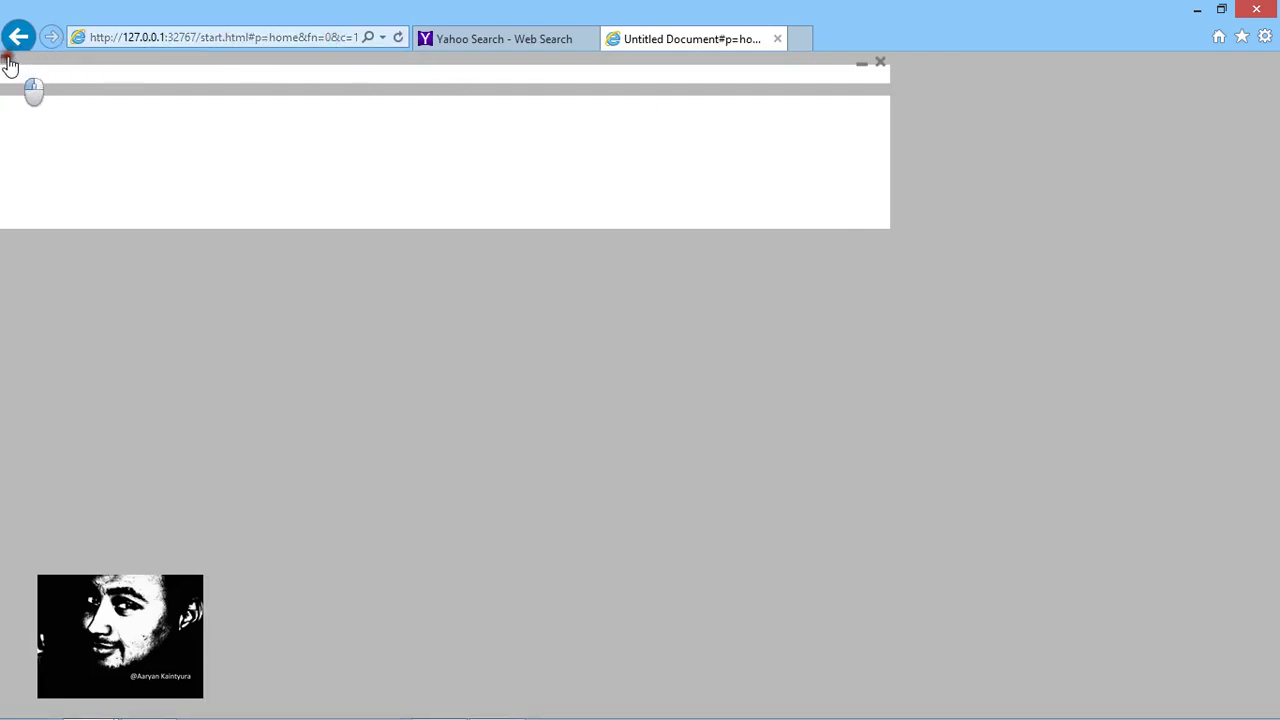
pyautogui.click(399, 39)
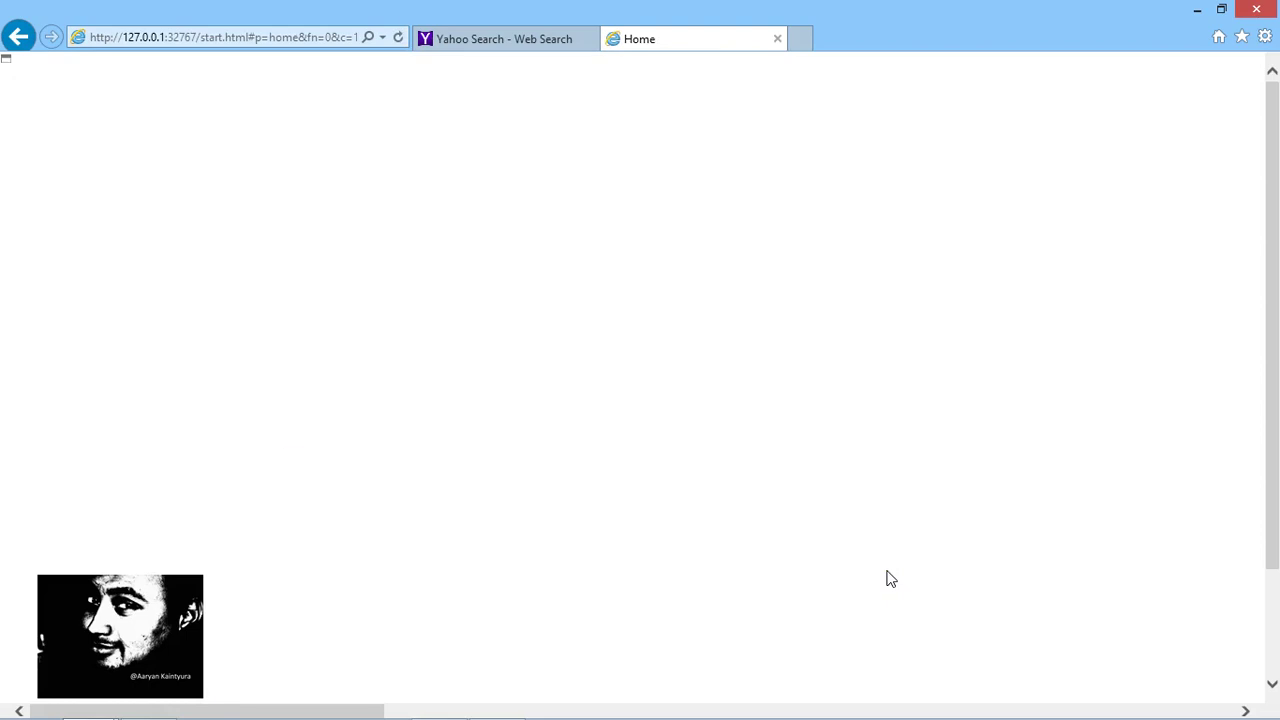
# Switch back to Axure RP, select the image_carousel panel and preview the prototype in Chrome
pyautogui.hotkey('alt', 'Tab')
pyautogui.hotkey('alt', 'Tab')
pyautogui.press('Tab')
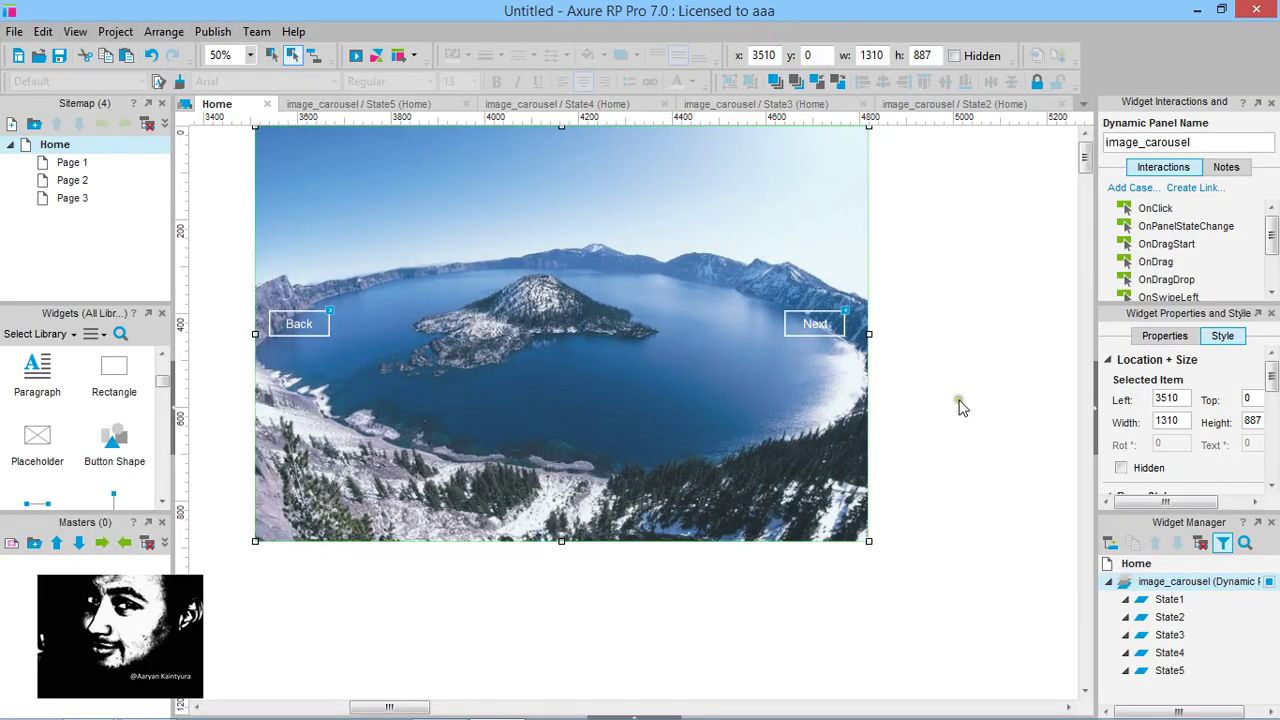
pyautogui.click(953, 410)
pyautogui.click(620, 348)
pyautogui.click(355, 55)
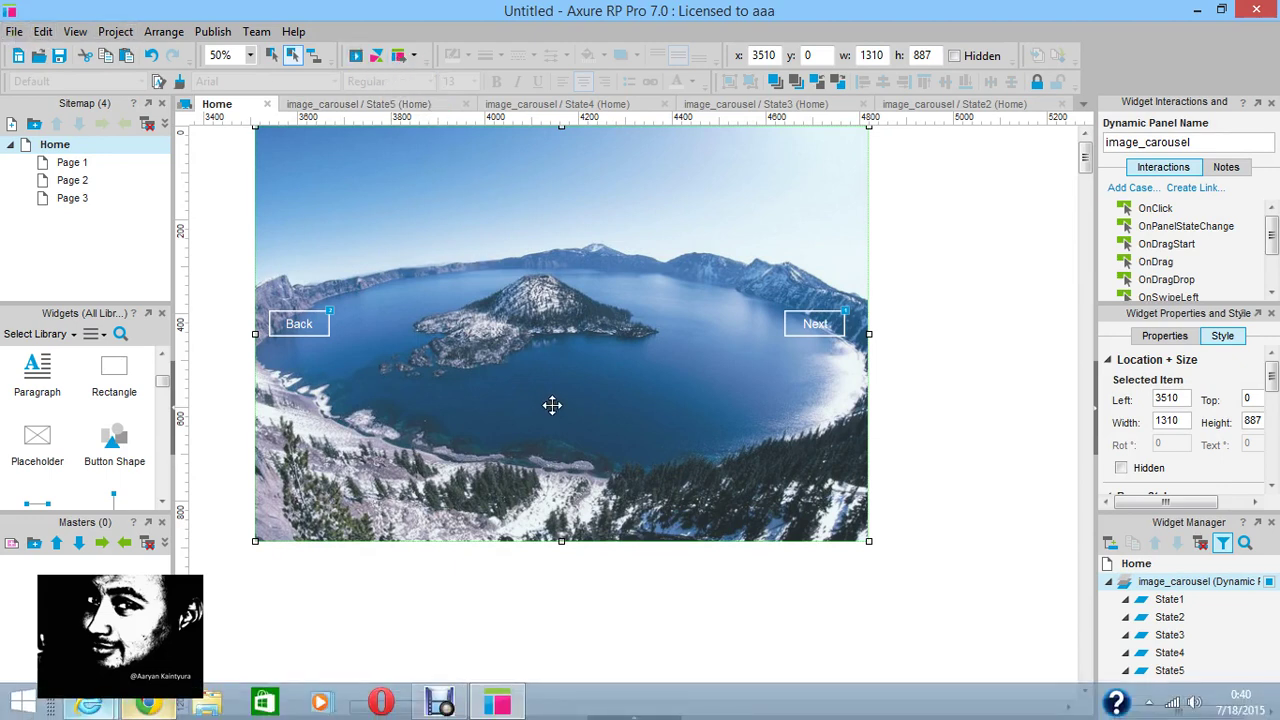
pyautogui.click(155, 706)
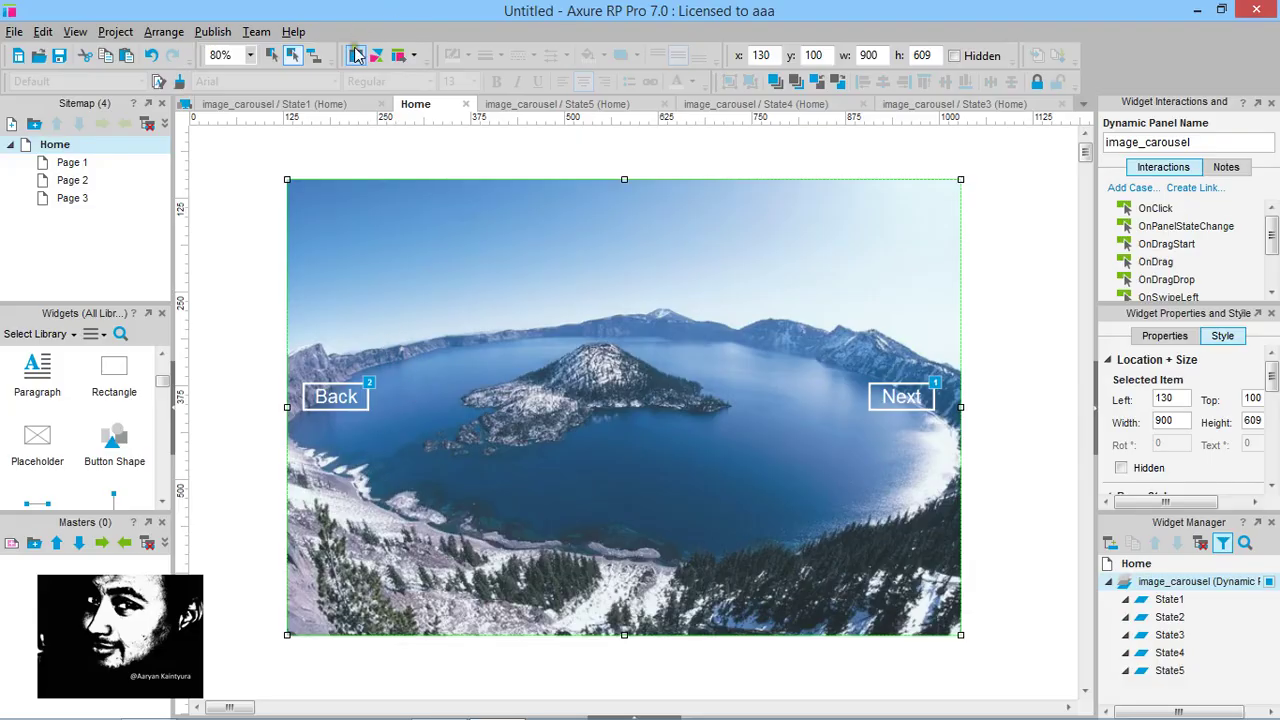
# Preview the prototype without the sitemap sidebar and cycle through all carousel images with the Next button
pyautogui.click(354, 56)
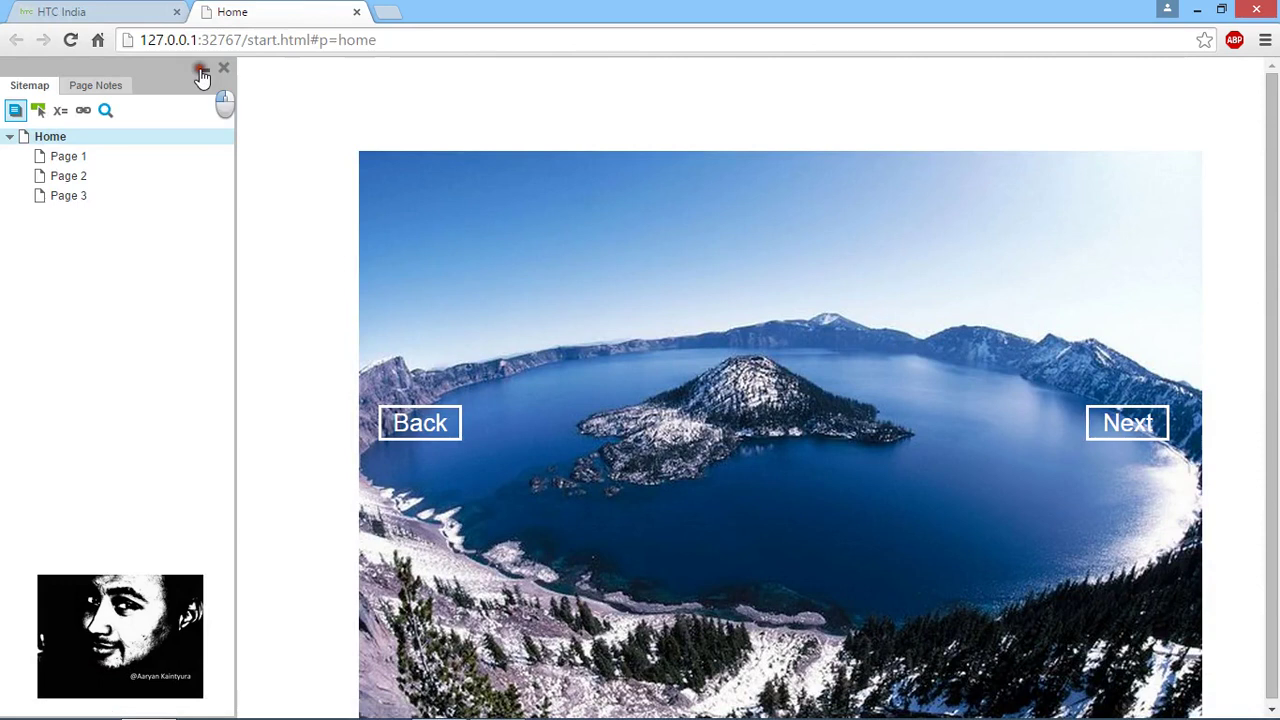
pyautogui.click(200, 73)
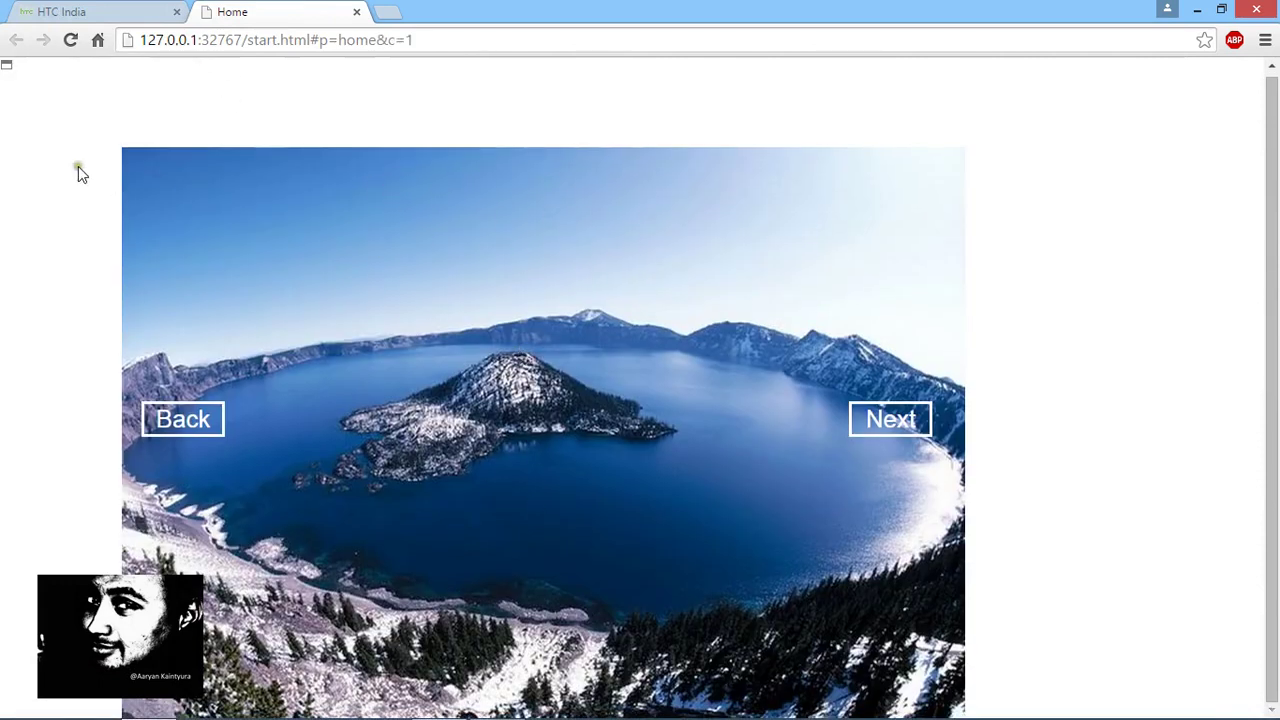
pyautogui.click(881, 432)
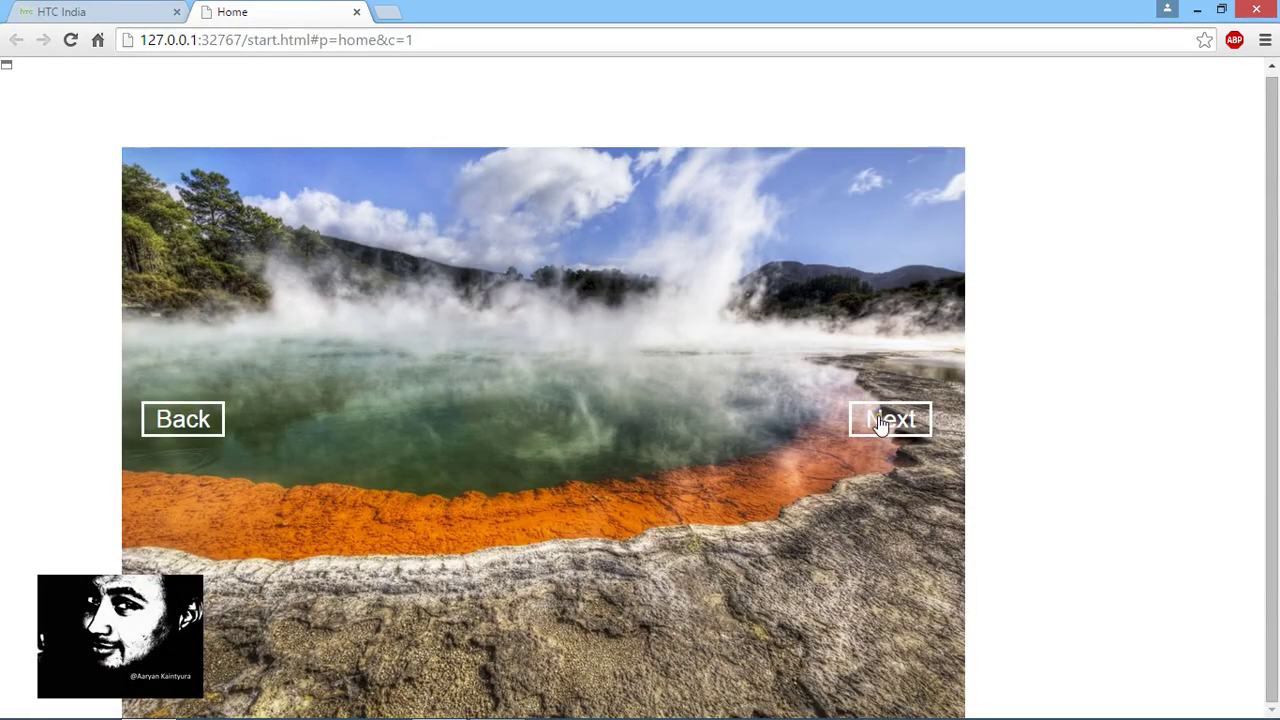
pyautogui.click(880, 424)
pyautogui.click(880, 424)
pyautogui.click(880, 424)
pyautogui.click(880, 424)
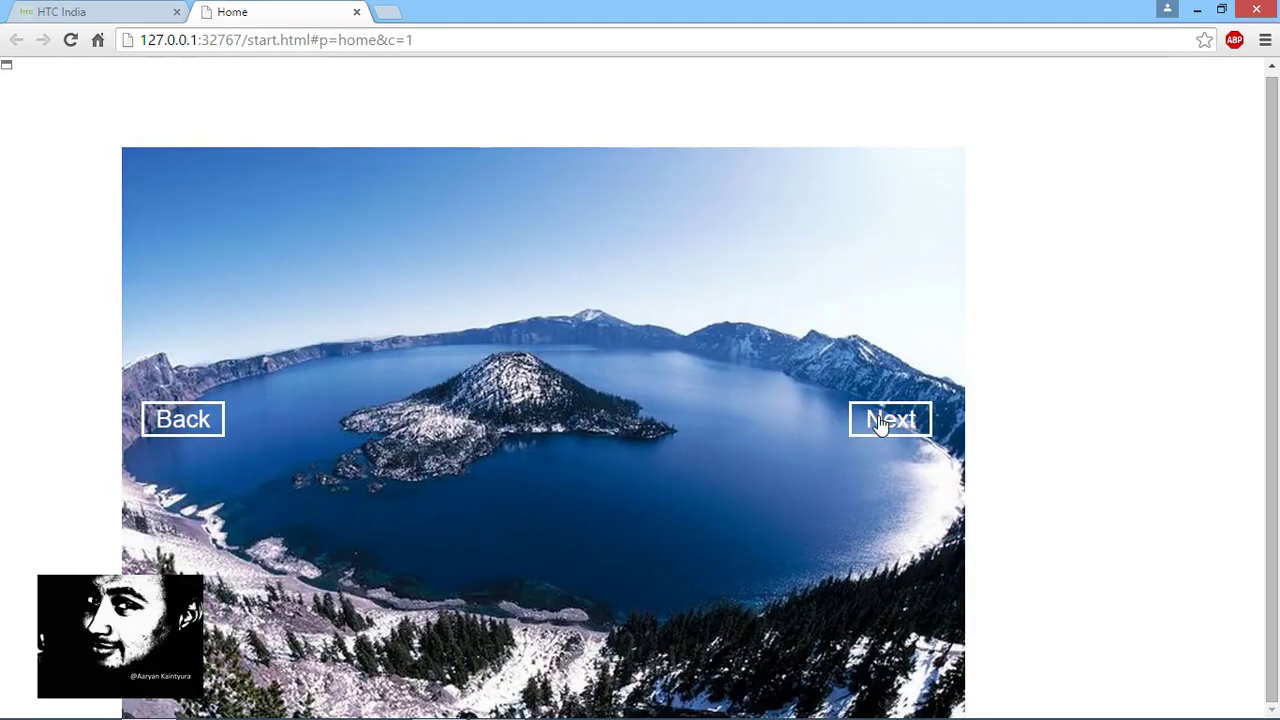
# Test the Back button by stepping backwards through the carousel images past the first one
pyautogui.click(212, 425)
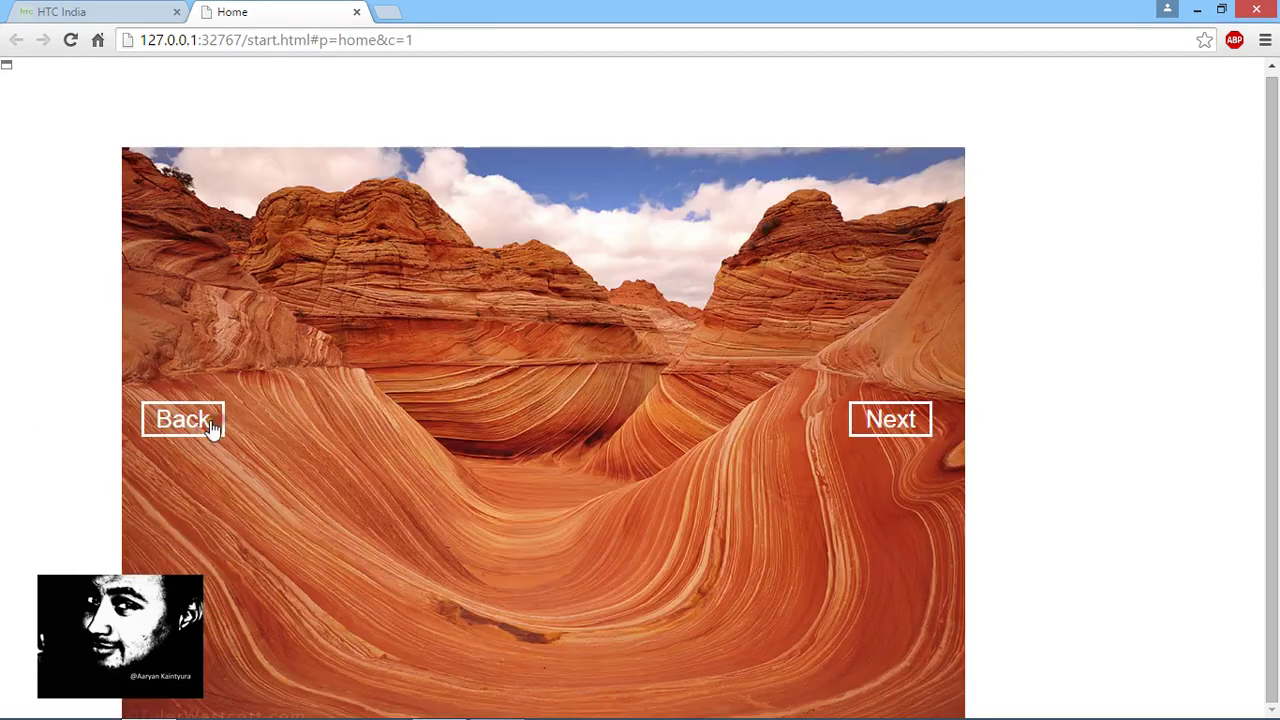
pyautogui.click(880, 424)
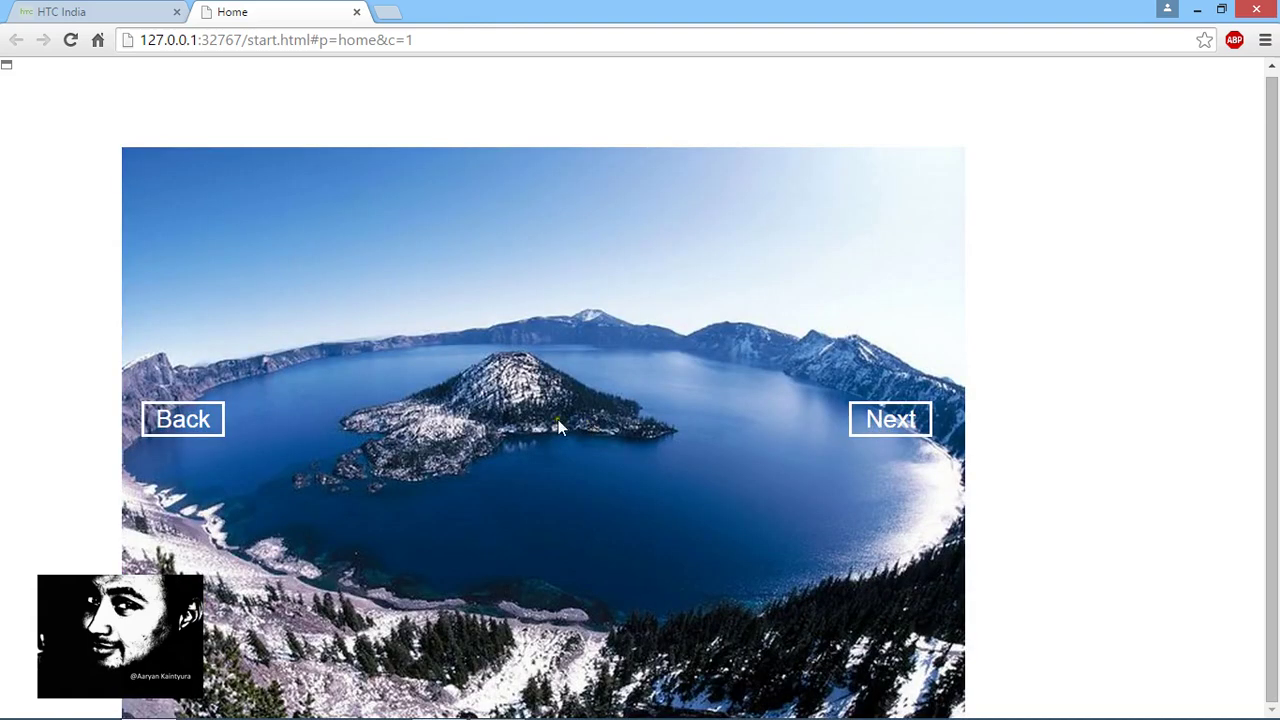
pyautogui.click(190, 424)
pyautogui.click(190, 424)
pyautogui.click(190, 424)
pyautogui.click(190, 424)
pyautogui.click(190, 424)
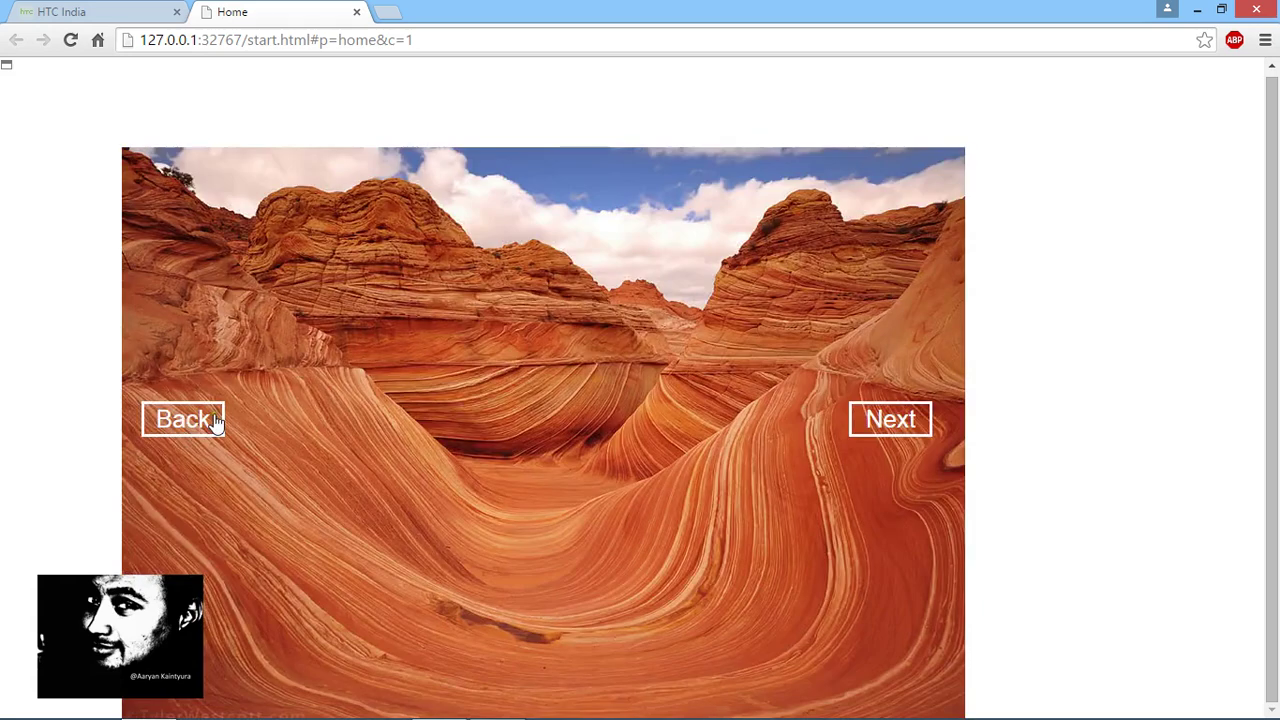
# In Axure RP, place a dynamic panel of about 220 by 20 over the carousel image's lower centre
pyautogui.hotkey('alt', 'Tab')
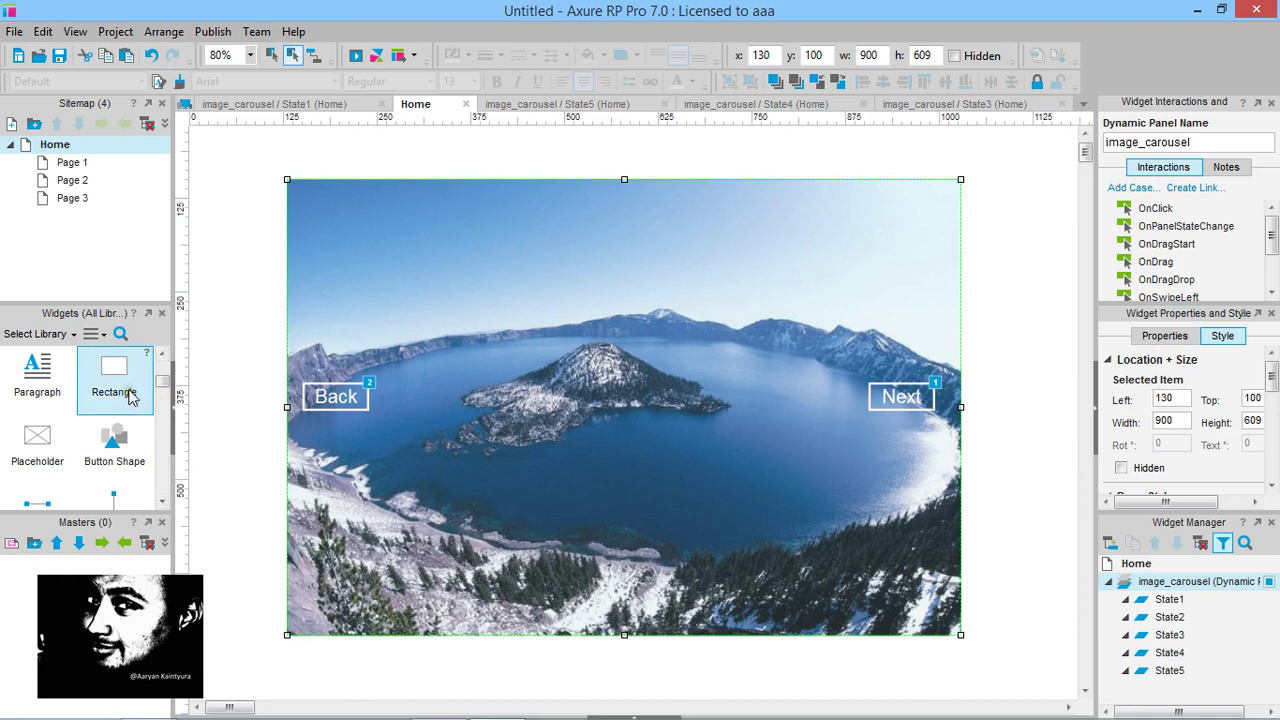
pyautogui.scroll(-3, 100, 420)
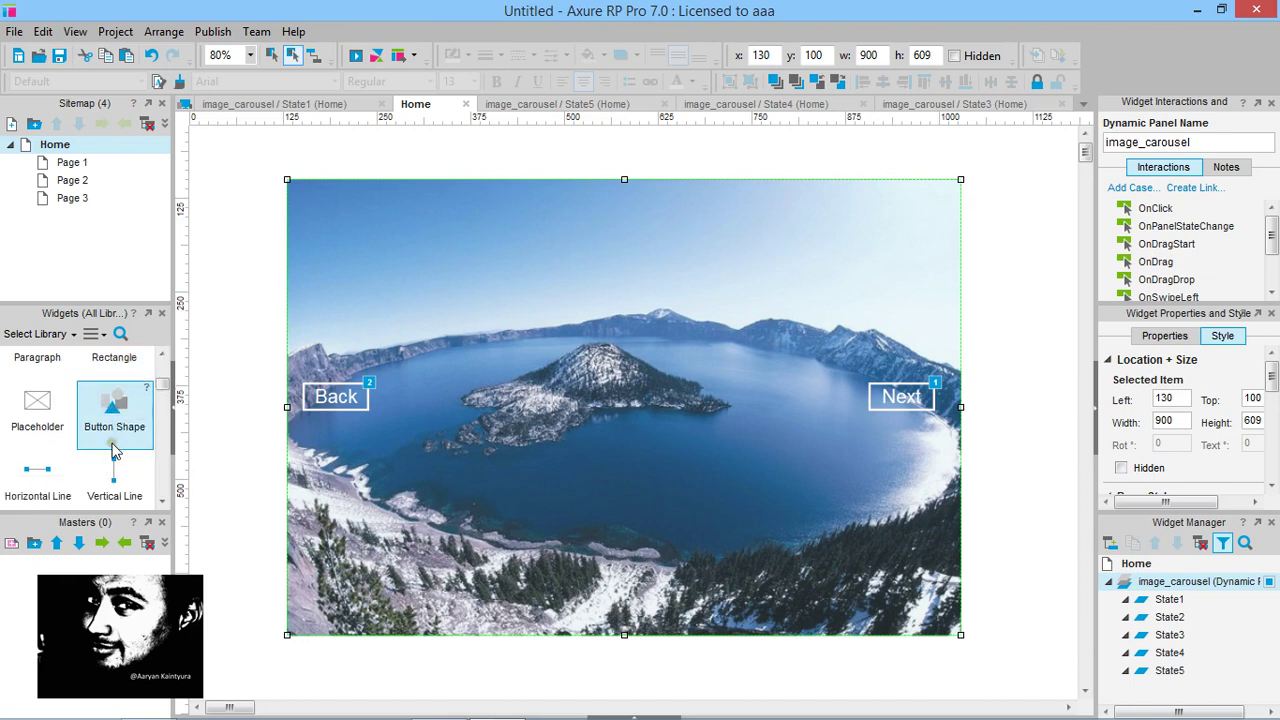
pyautogui.moveTo(114, 462); pyautogui.dragTo(612, 456)
pyautogui.click(641, 514)
pyautogui.click(650, 460)
pyautogui.moveTo(706, 461); pyautogui.dragTo(681, 458)
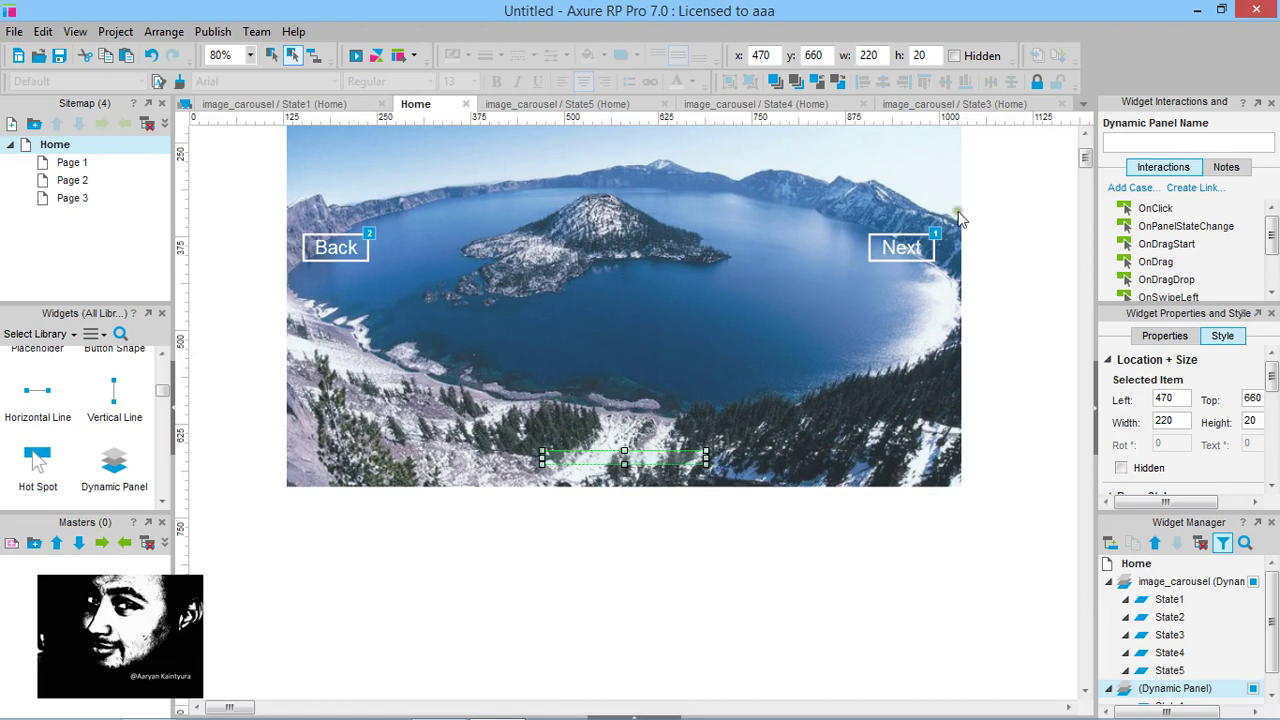
# Move the small dynamic panel down to y 676, near the image's lower edge
pyautogui.press('Down')
pyautogui.press('Down')
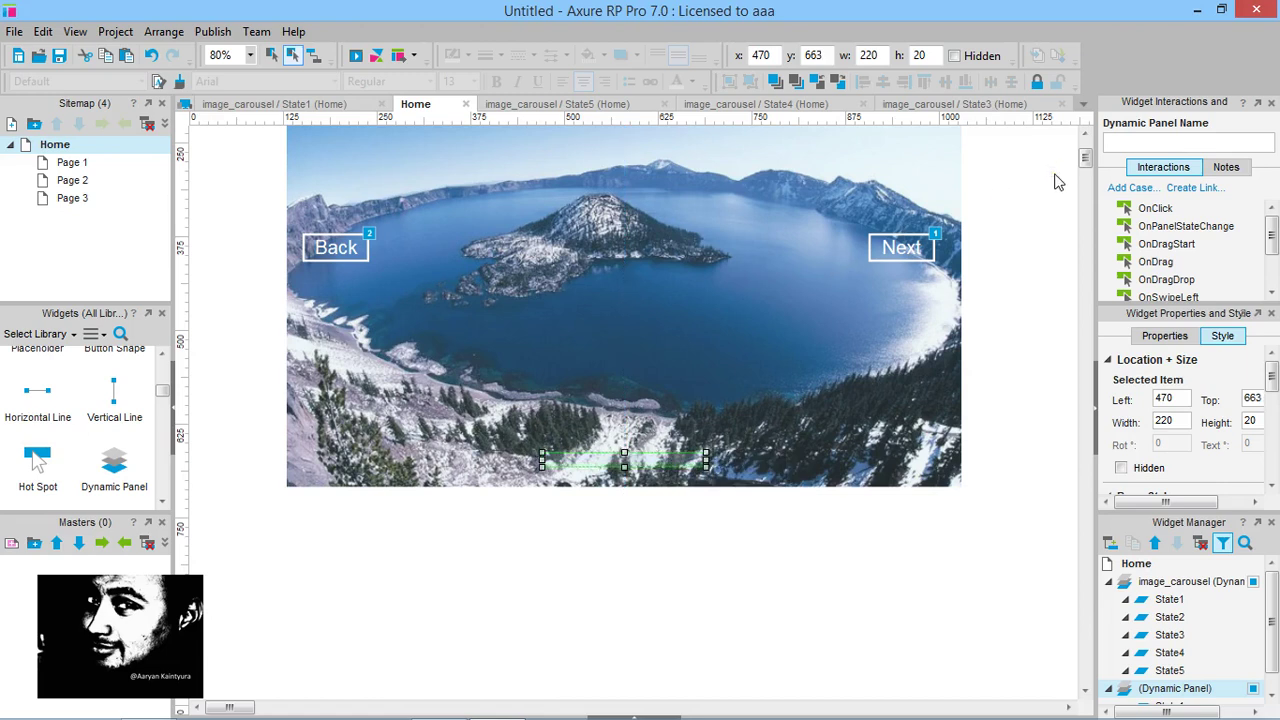
pyautogui.press('Down')
pyautogui.press('Down')
pyautogui.press('Down')
pyautogui.press('Down')
pyautogui.press('Down')
pyautogui.press('Down')
pyautogui.press('Down')
pyautogui.press('Down')
pyautogui.press('Down')
pyautogui.press('Down')
pyautogui.press('Down')
# Name the new dynamic panel ticker_panel and open its State1 for editing
pyautogui.click(1116, 142)
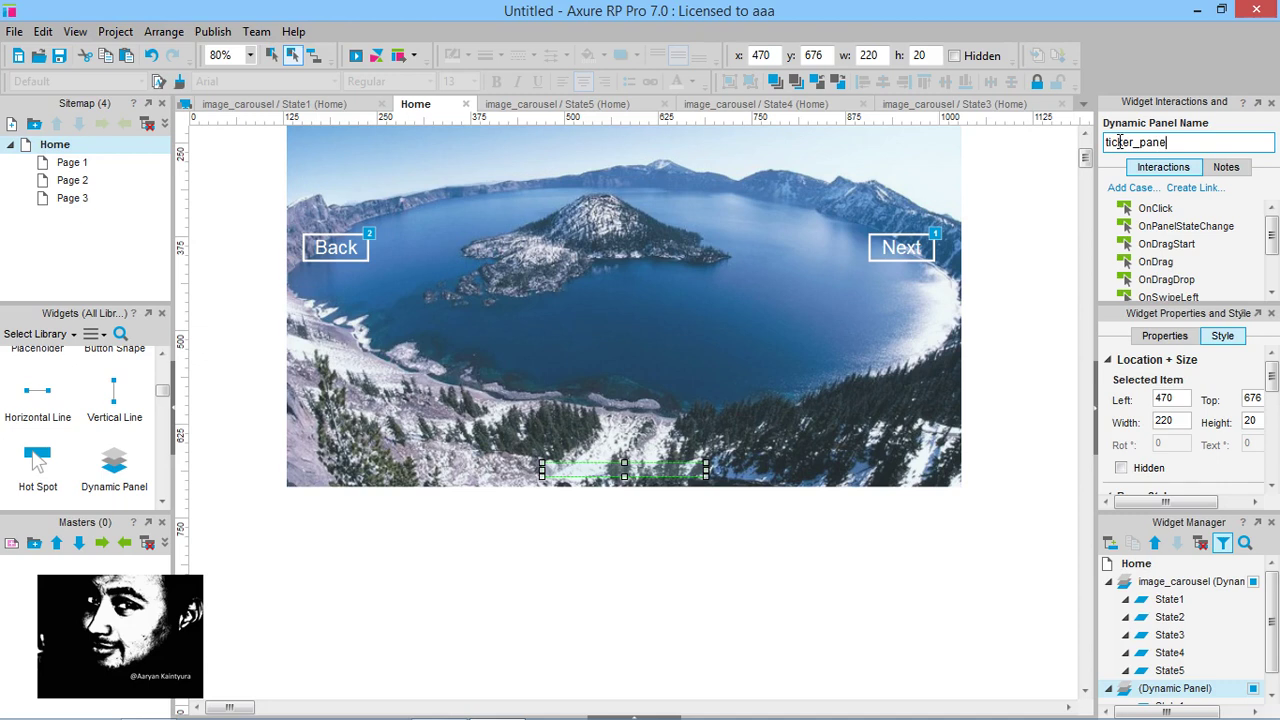
pyautogui.click(746, 520)
pyautogui.click(680, 466)
pyautogui.scroll(-1, 1183, 617)
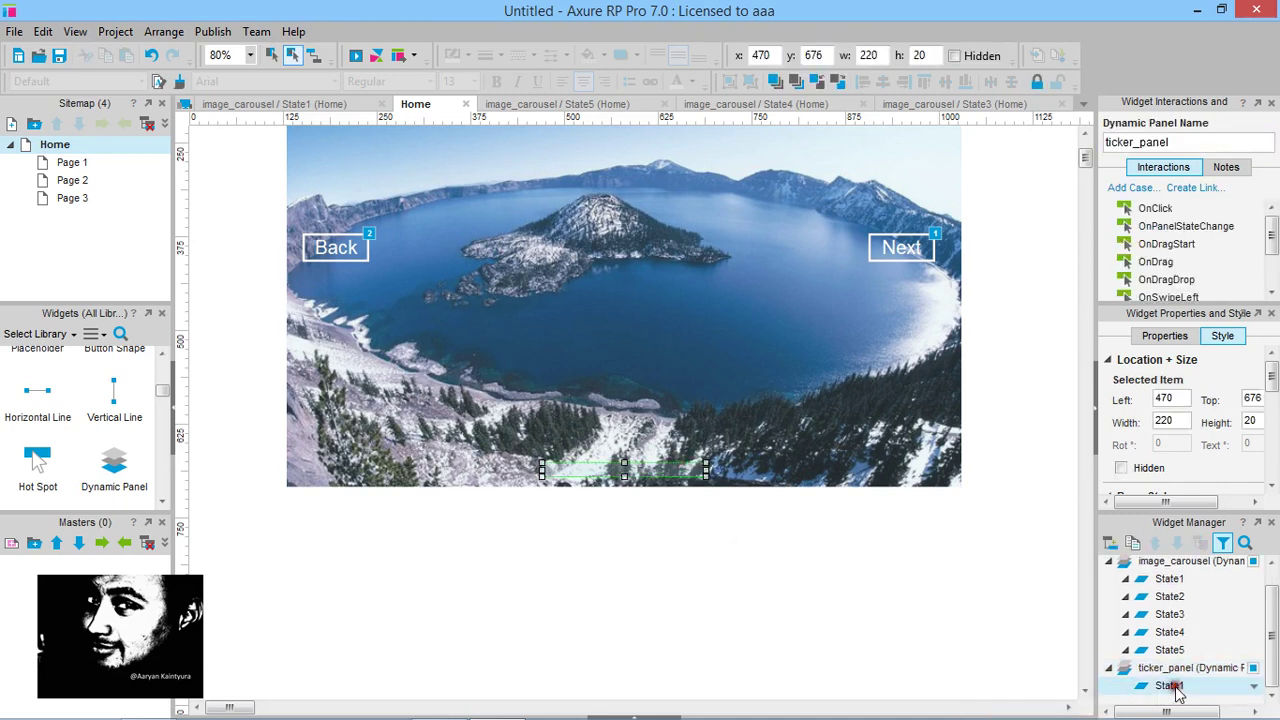
pyautogui.doubleClick(1176, 688)
# Build a row of five rectangles, each about 20 by 13, in ticker_panel's State1, starting at about x 8, y 4
pyautogui.scroll(3, 126, 410)
pyautogui.moveTo(118, 430); pyautogui.dragTo(201, 124)
pyautogui.moveTo(383, 220); pyautogui.dragTo(223, 141)
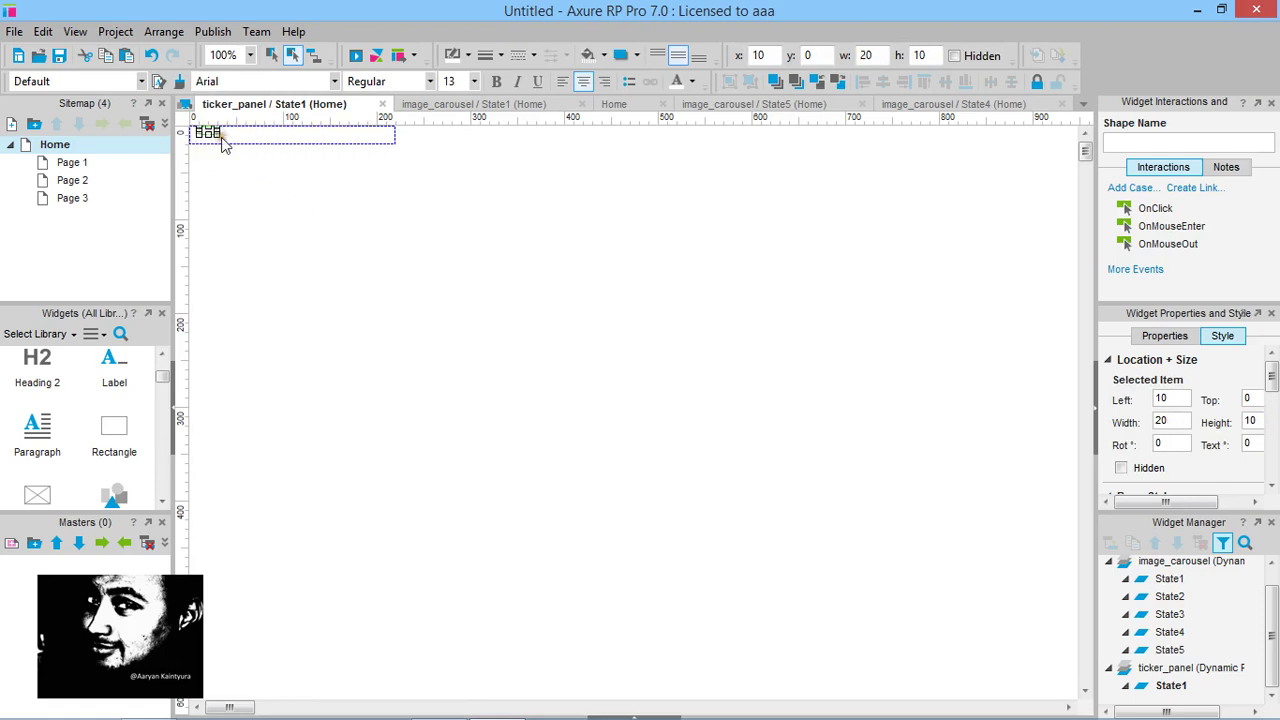
pyautogui.scroll(3, 224, 146)
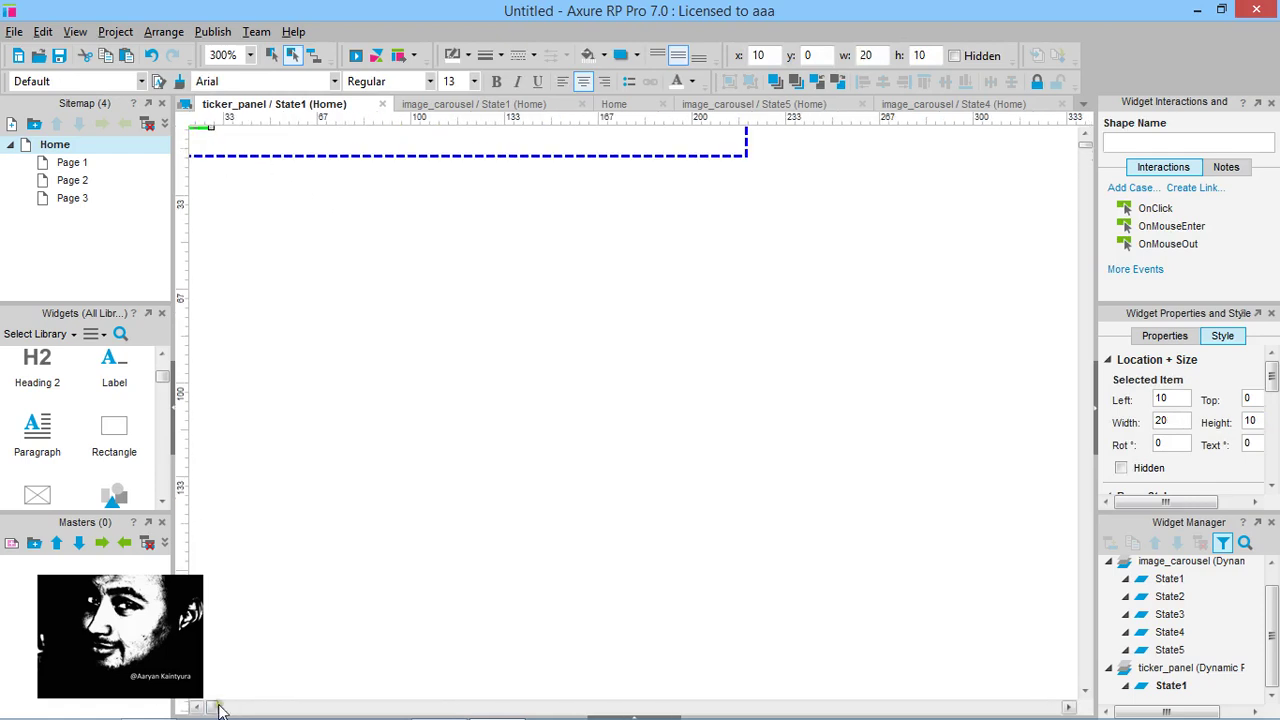
pyautogui.moveTo(211, 707); pyautogui.dragTo(195, 707)
pyautogui.scroll(1, 340, 268)
pyautogui.moveTo(267, 143); pyautogui.dragTo(258, 156)
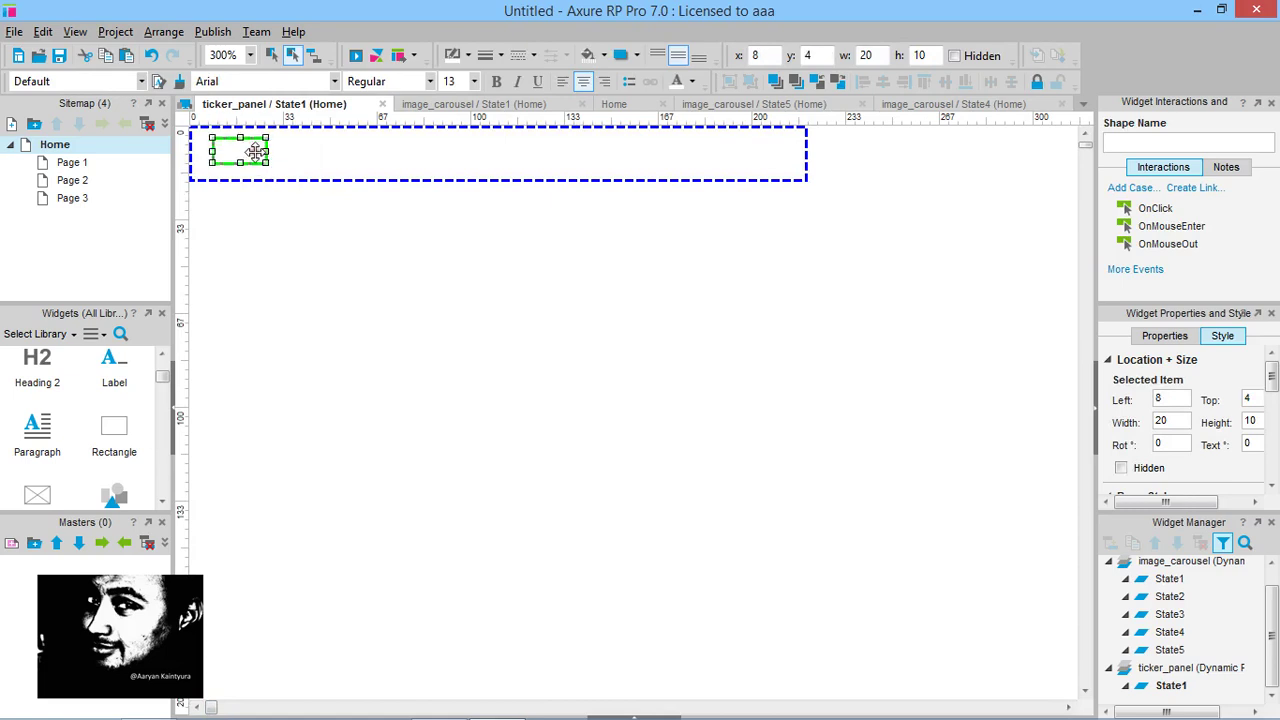
pyautogui.moveTo(246, 162); pyautogui.dragTo(548, 156)
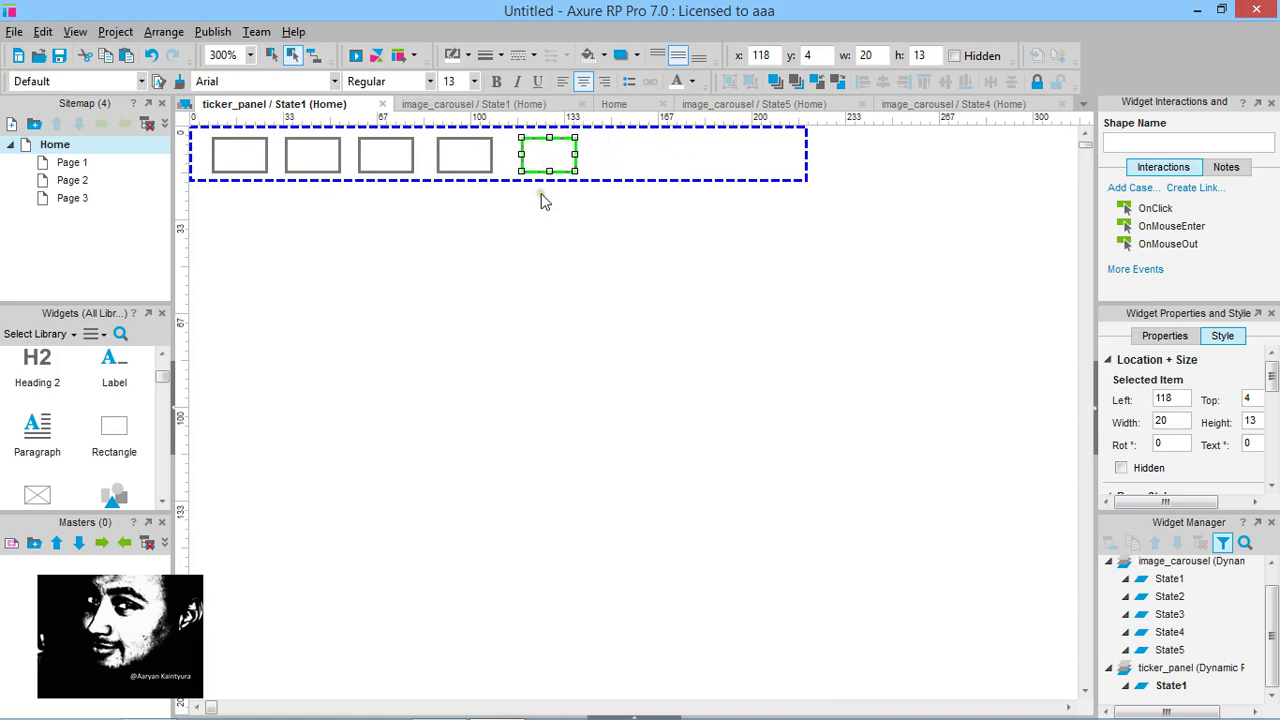
# Move the fifth rectangle in ticker_panel's State1 to x 114 to even out the row's spacing
pyautogui.press('Left')
pyautogui.press('Left')
pyautogui.press('Left')
pyautogui.press('Left')
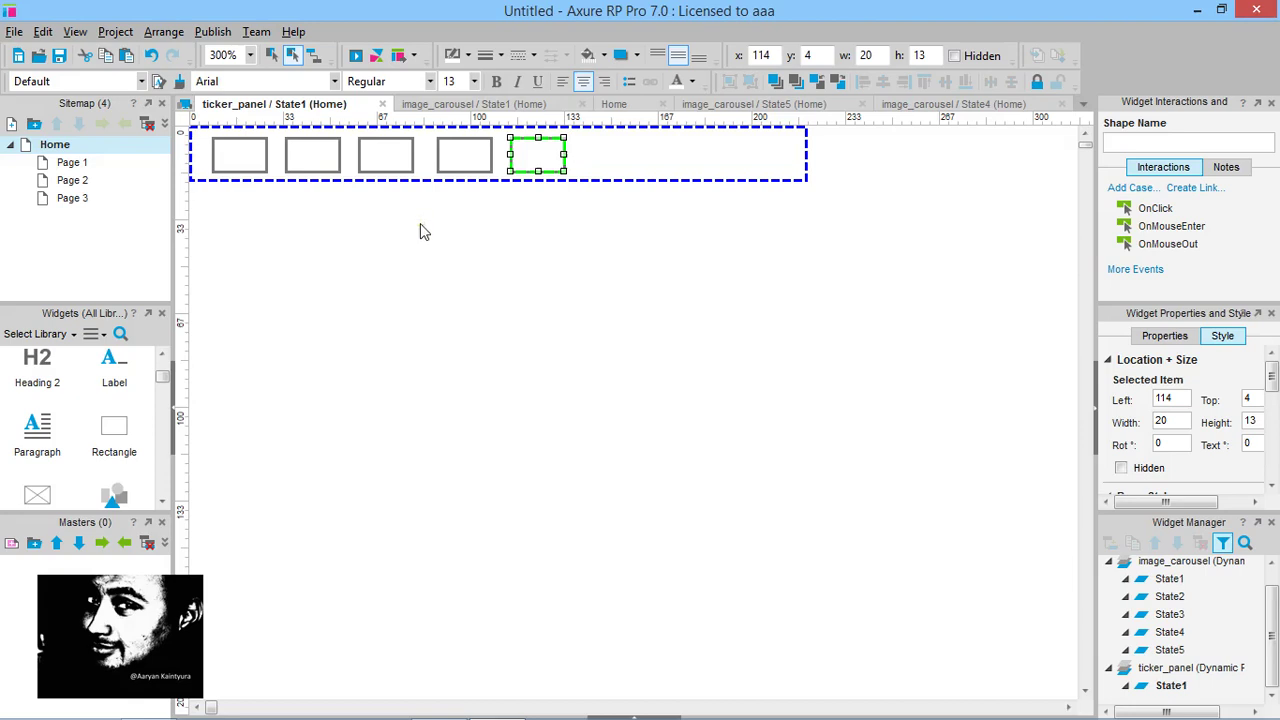
pyautogui.click(243, 157)
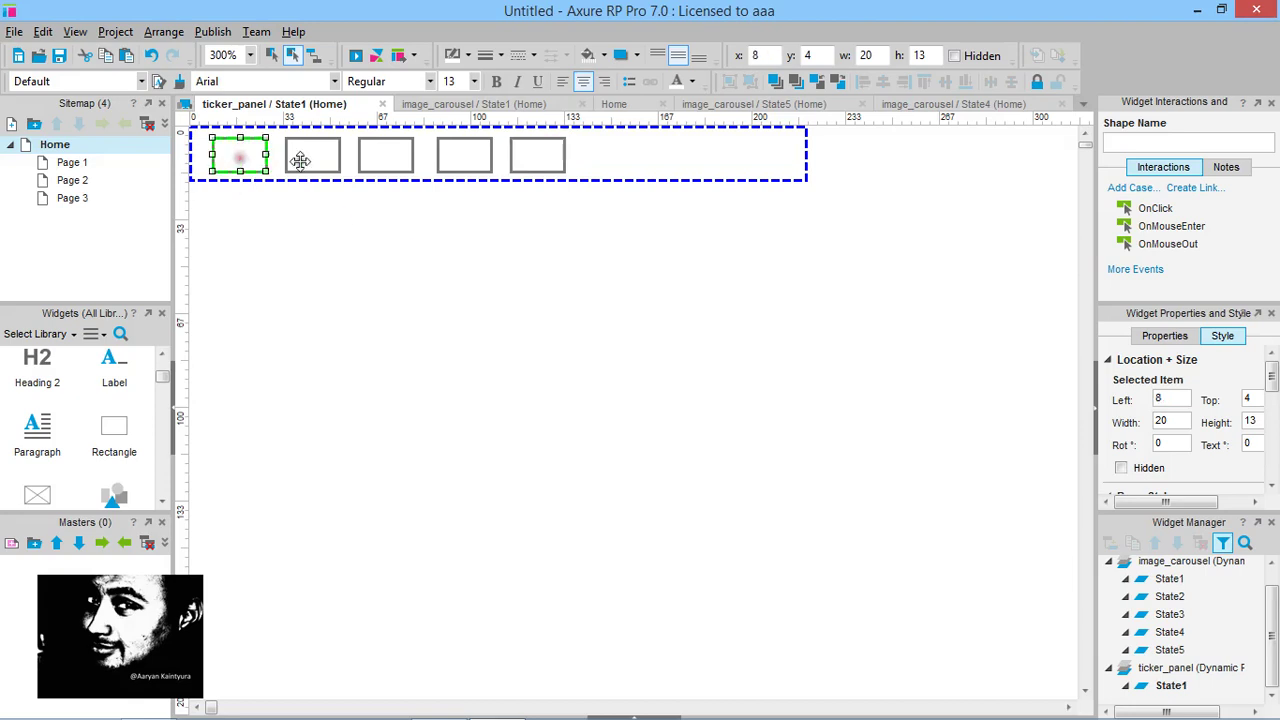
pyautogui.click(318, 158)
pyautogui.click(389, 154)
pyautogui.click(468, 152)
pyautogui.click(537, 156)
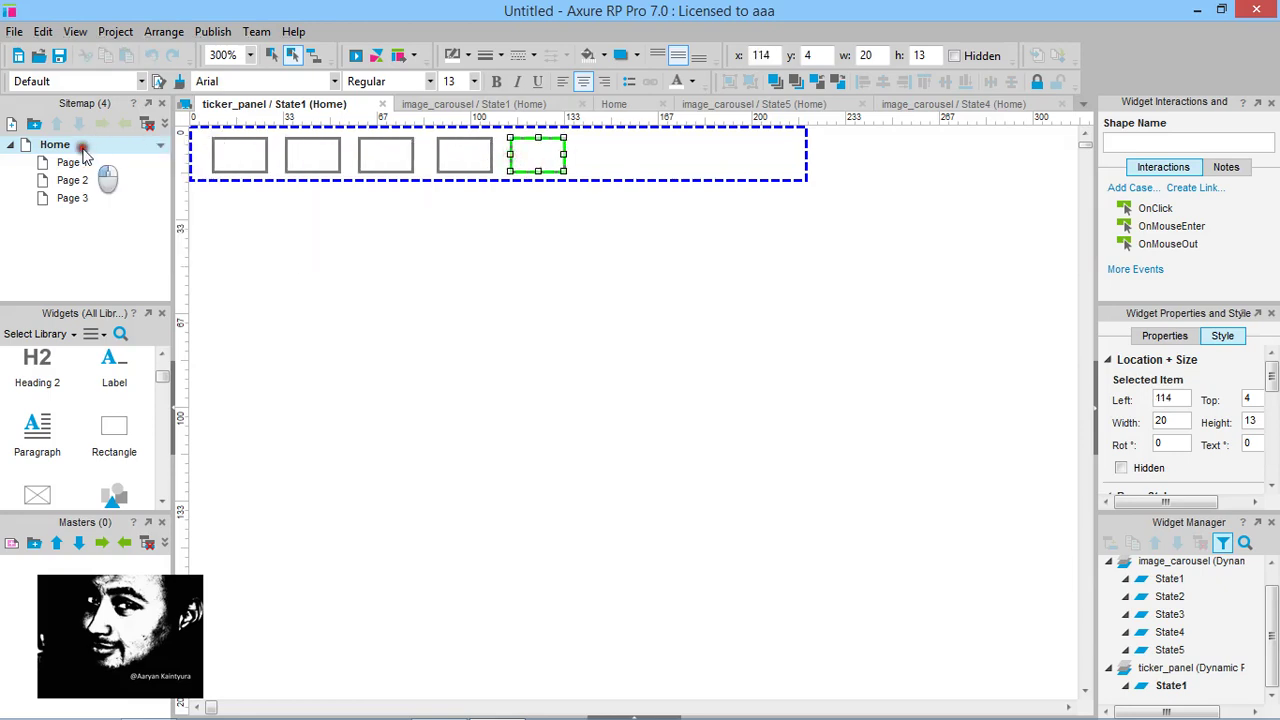
# On the Home page, shrink ticker_panel to about 130 wide around its row of rectangles
pyautogui.doubleClick(58, 146)
pyautogui.moveTo(706, 470); pyautogui.dragTo(640, 473)
pyautogui.click(642, 510)
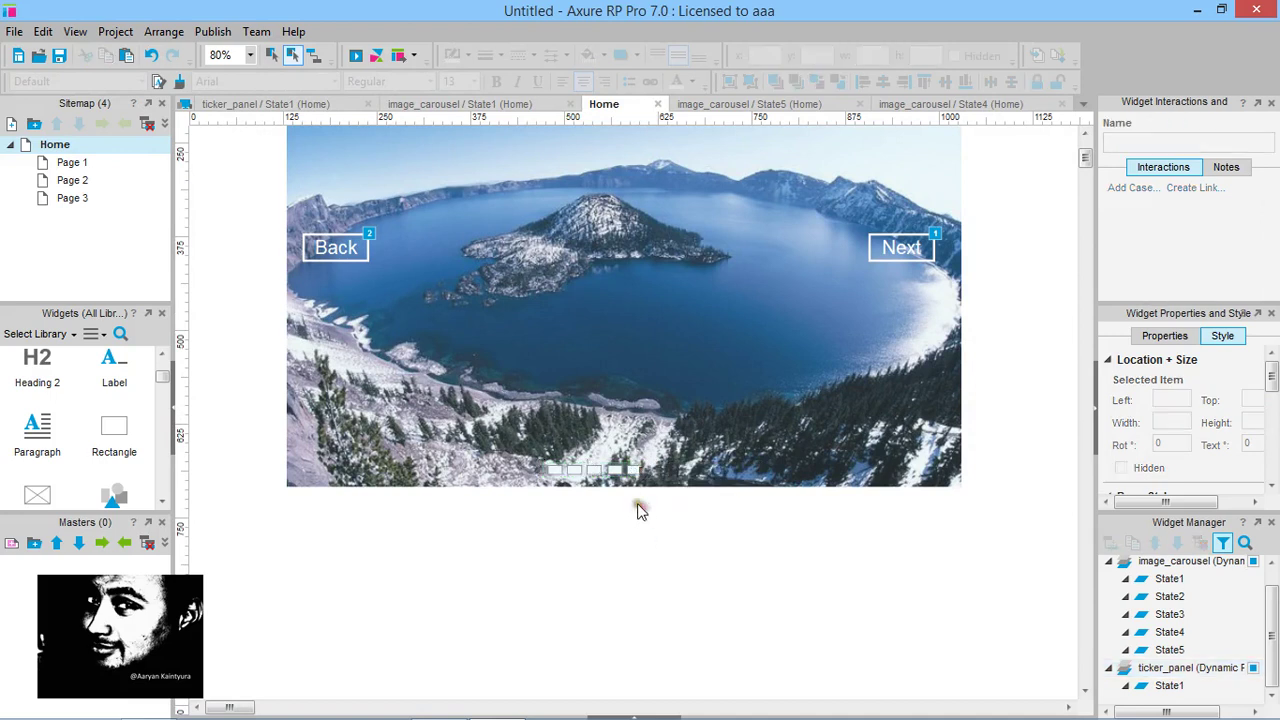
pyautogui.click(620, 469)
# Reopen ticker_panel's State1 and fill its first rectangle with dark grey
pyautogui.moveTo(1165, 695)
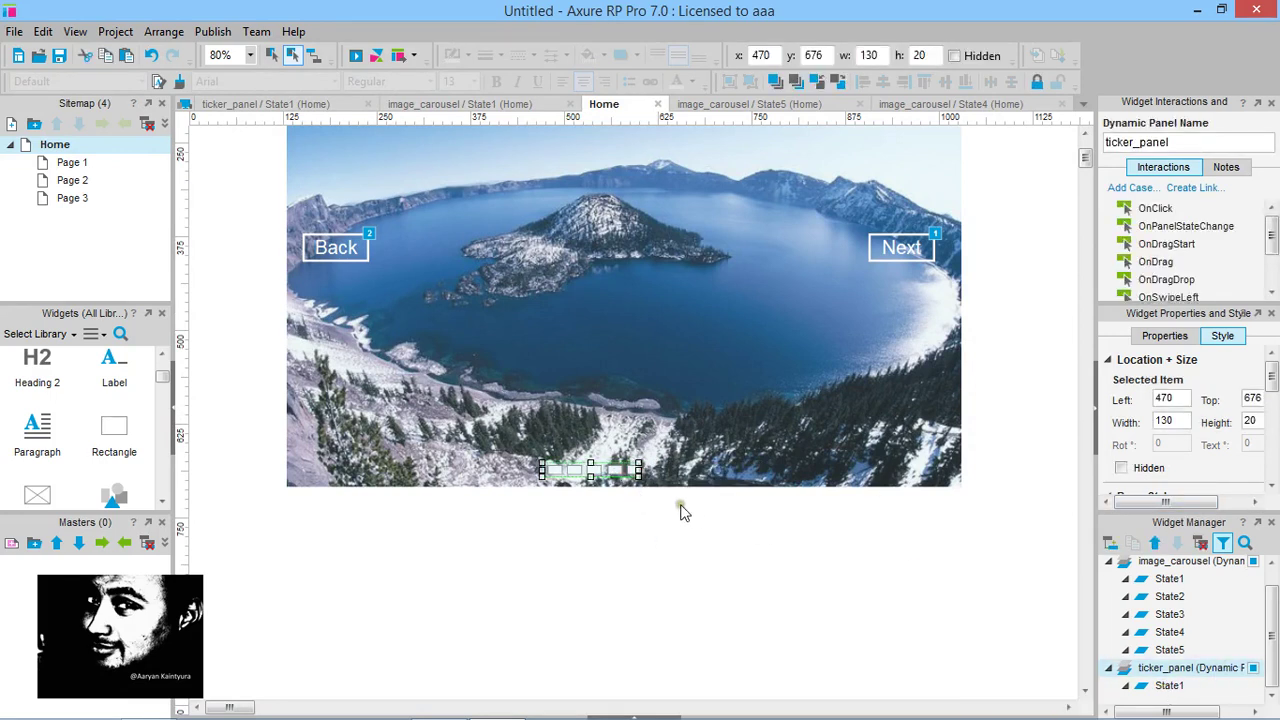
pyautogui.doubleClick(1169, 686)
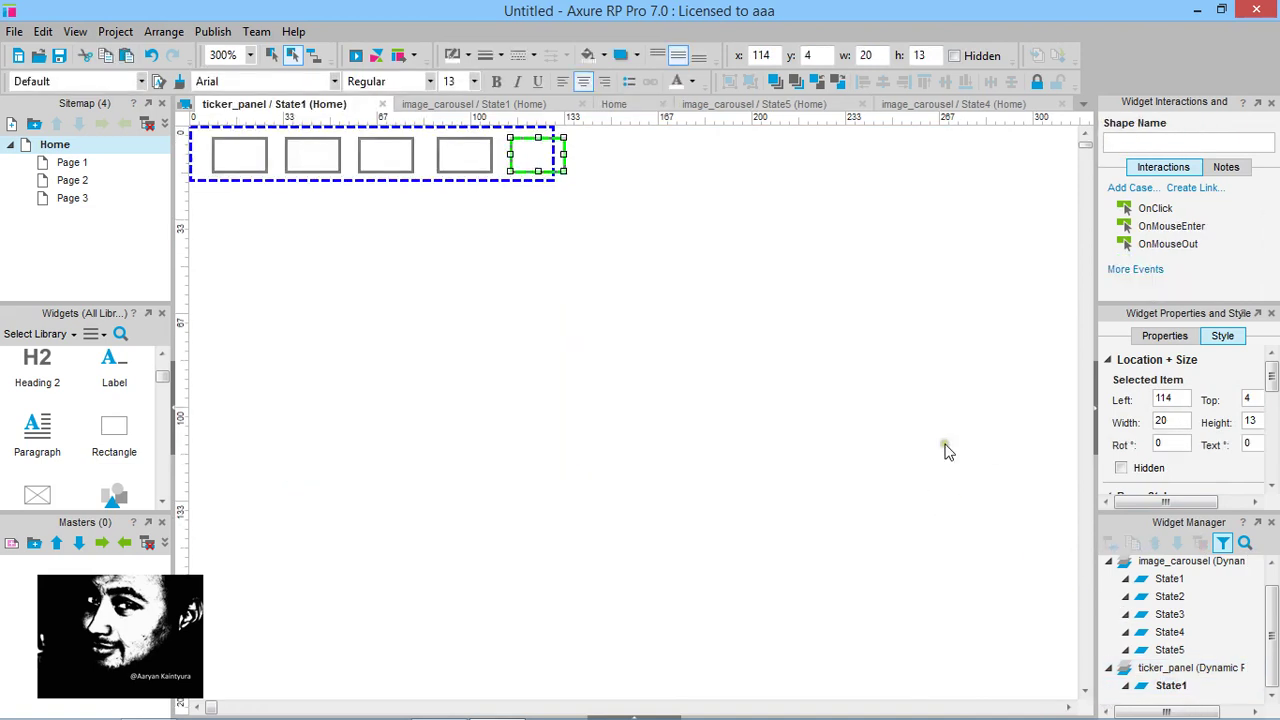
pyautogui.click(216, 146)
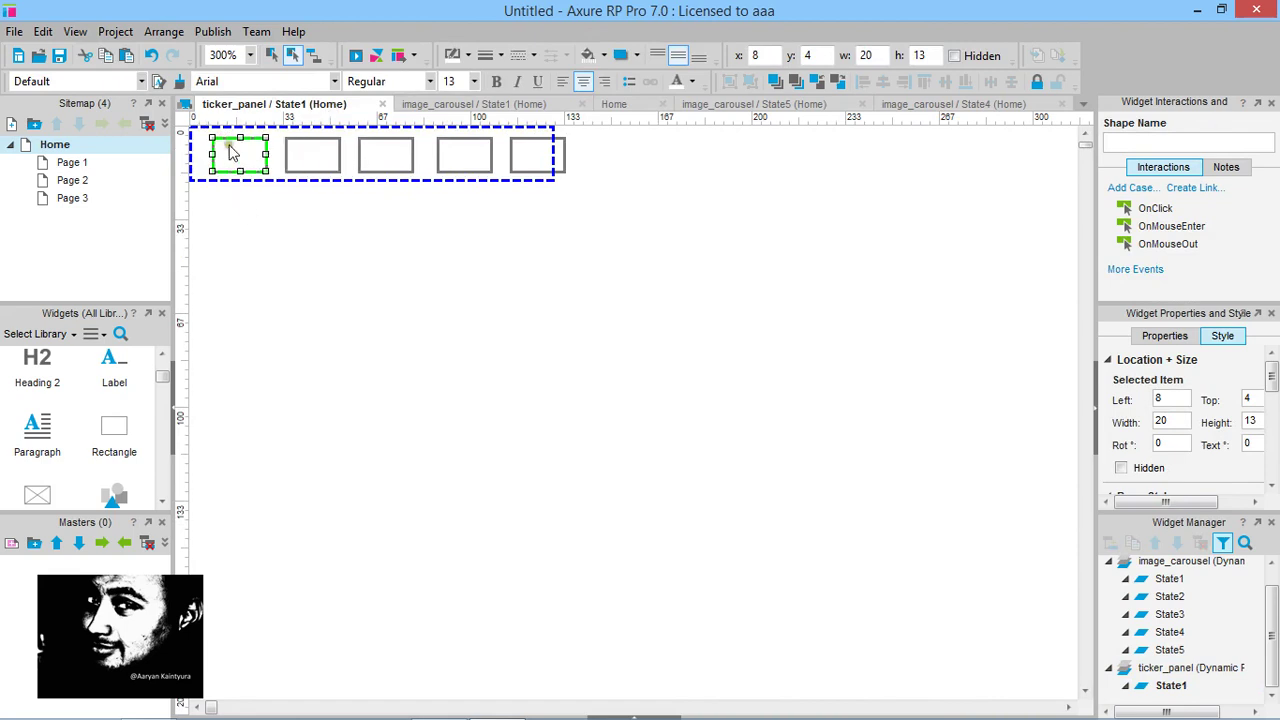
pyautogui.click(603, 55)
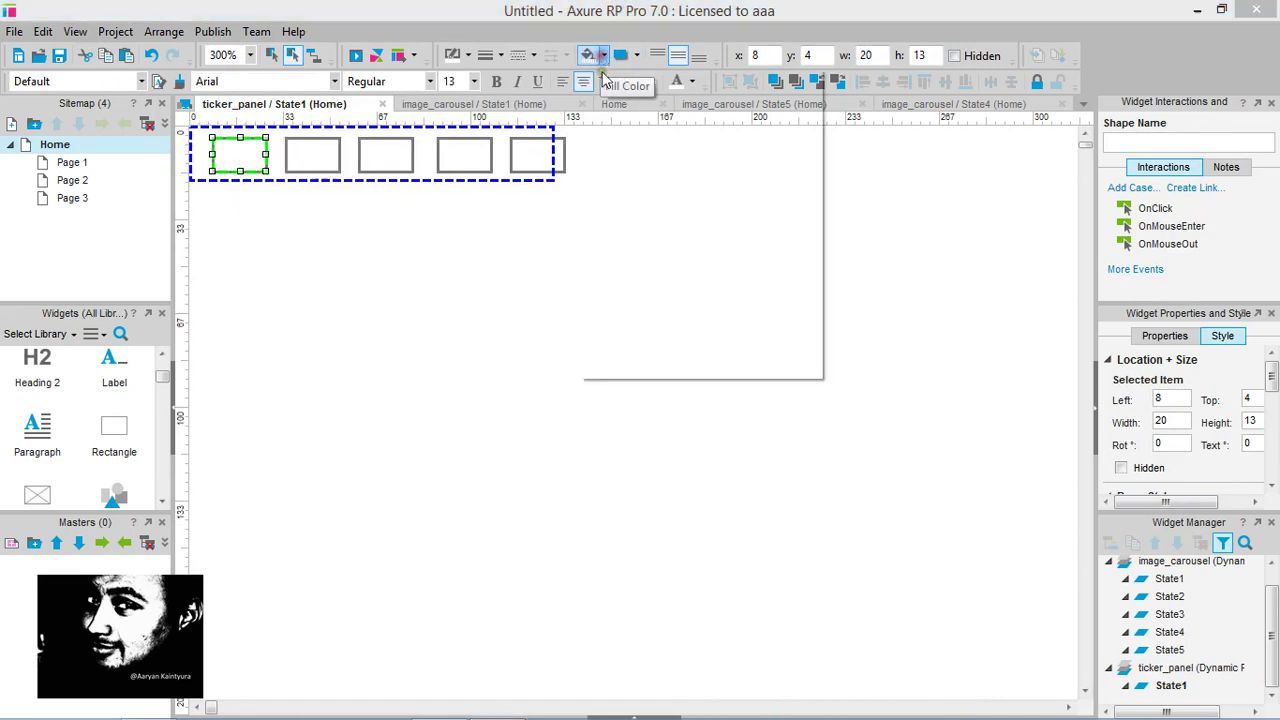
pyautogui.click(592, 165)
pyautogui.click(343, 294)
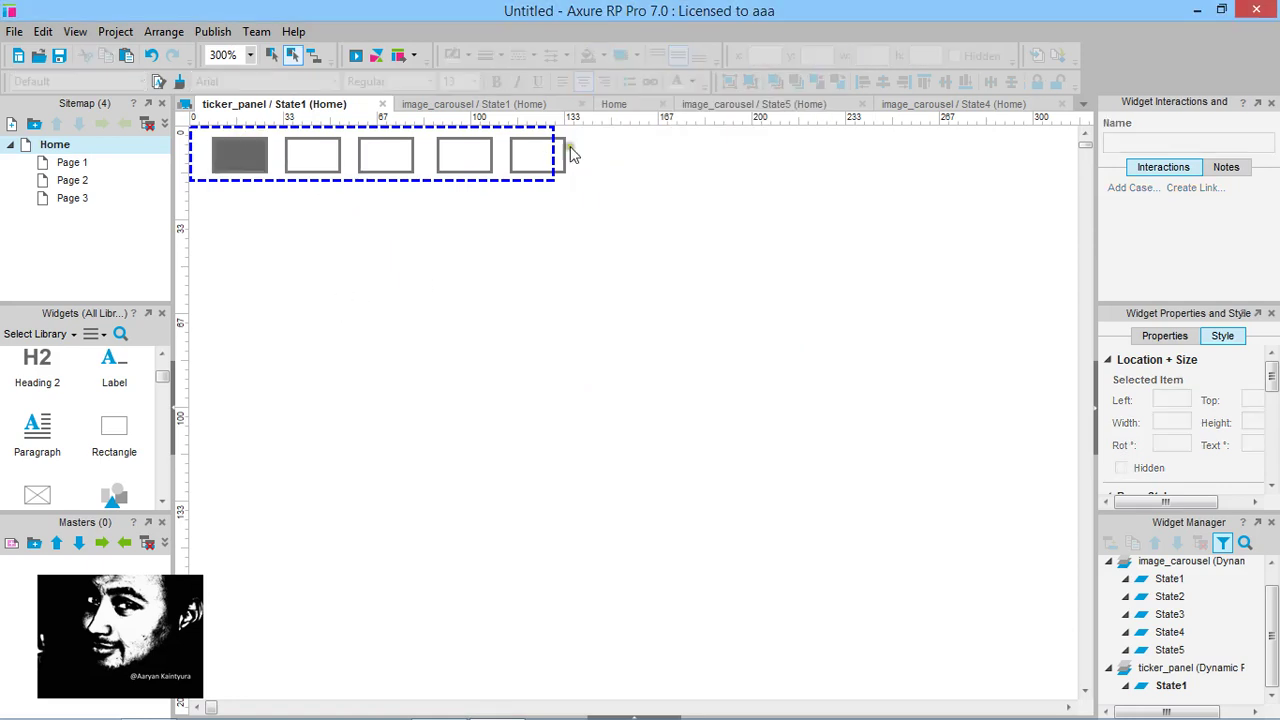
# Return to the Home page and widen ticker_panel to about 140 to fit all five rectangles
pyautogui.doubleClick(86, 150)
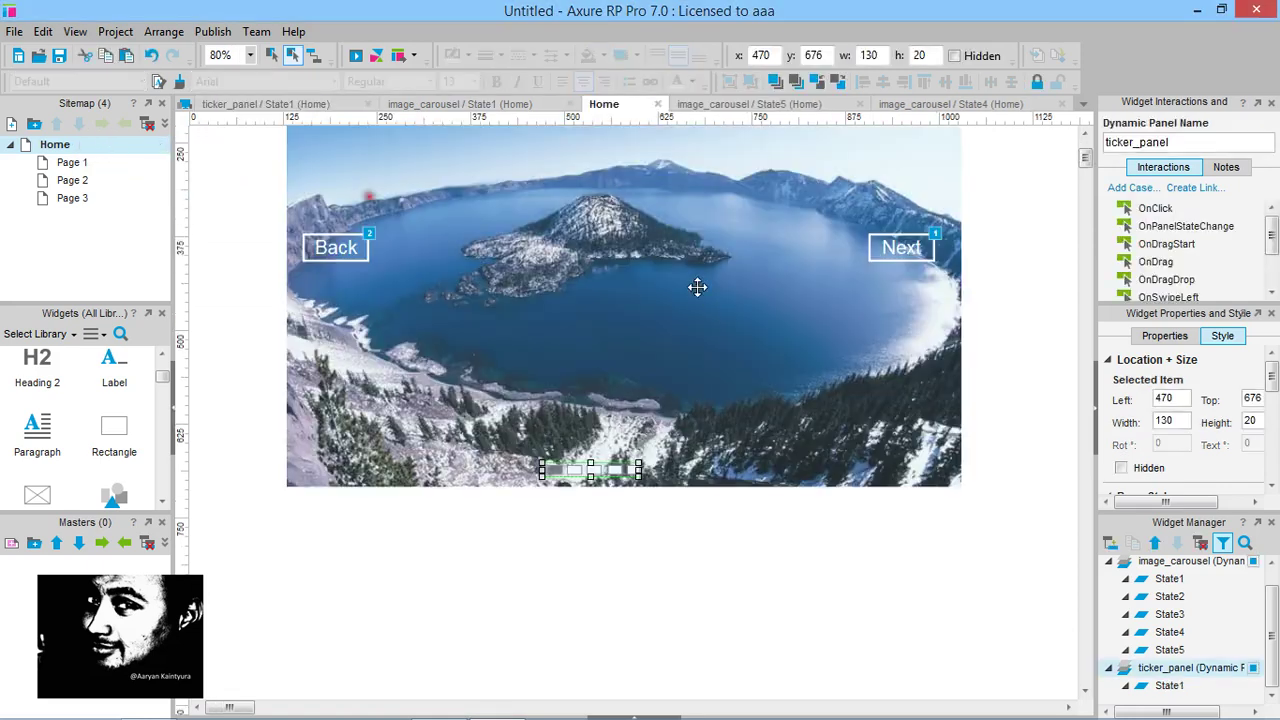
pyautogui.moveTo(637, 470); pyautogui.dragTo(648, 470)
pyautogui.click(591, 506)
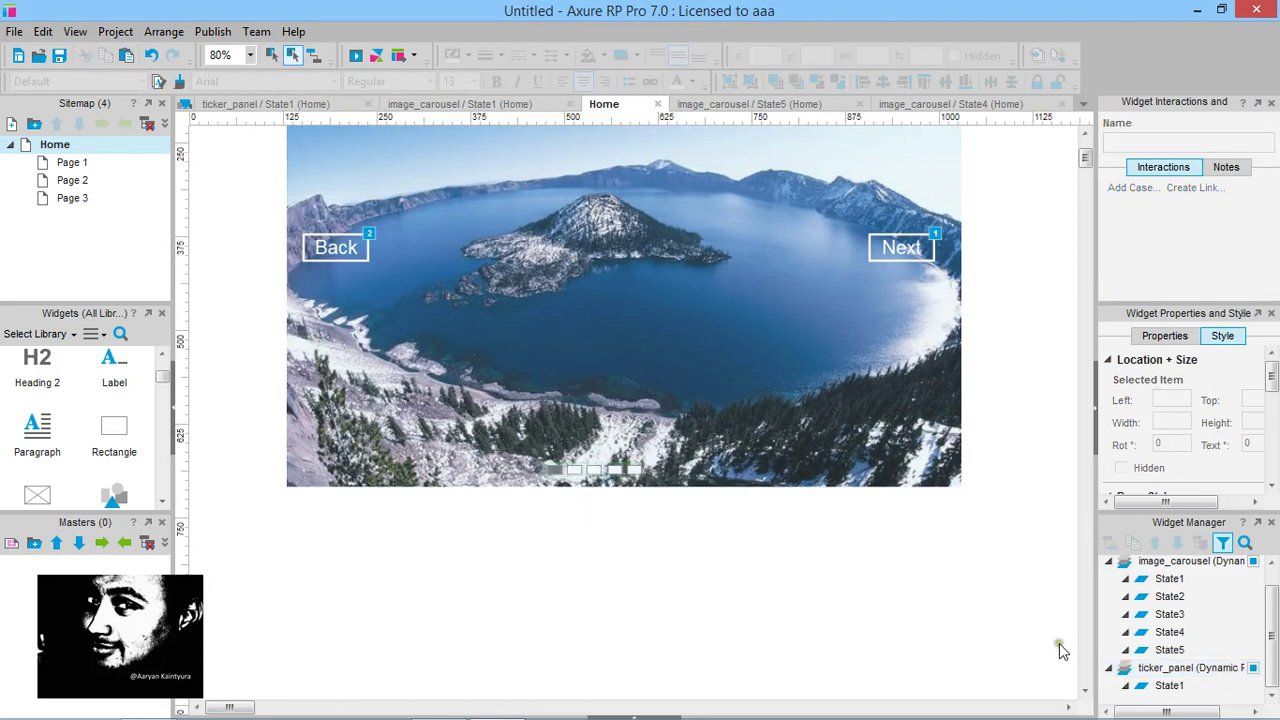
# Duplicate ticker_panel's State1 four times to give the panel five states
pyautogui.click(1170, 667)
pyautogui.rightClick(1170, 667)
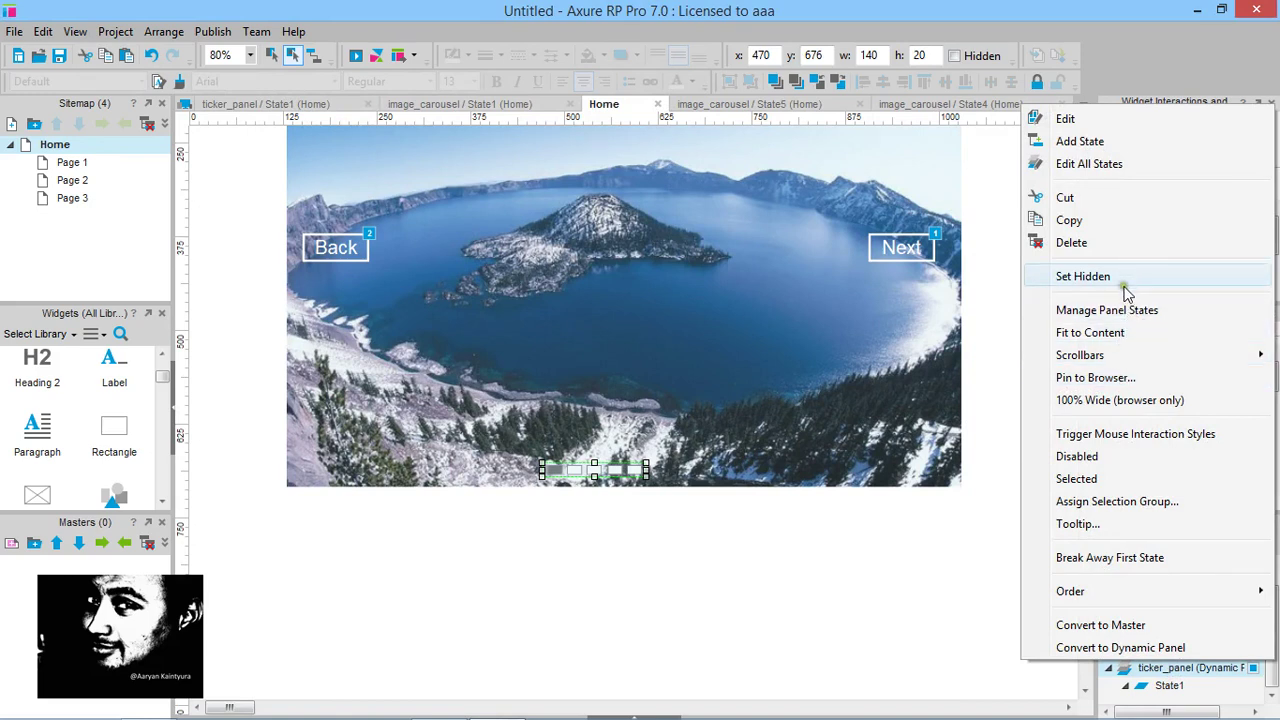
pyautogui.click(1178, 700)
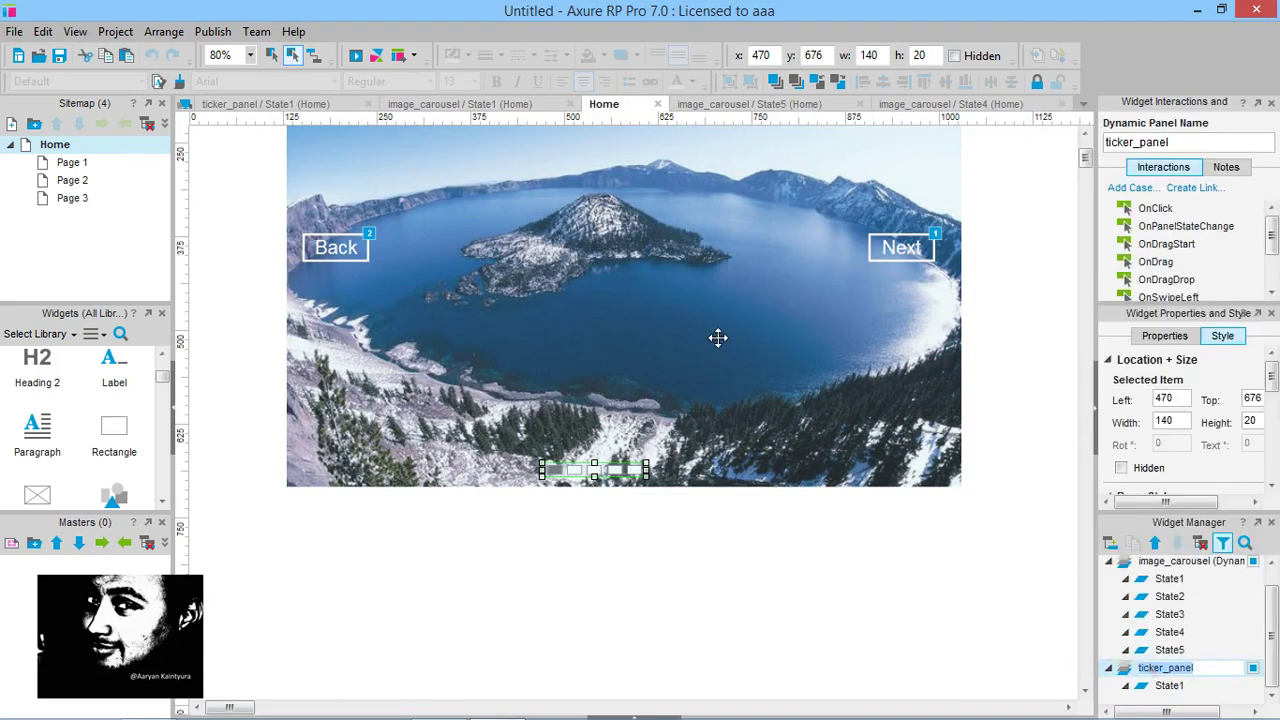
pyautogui.doubleClick(1178, 667)
pyautogui.click(568, 295)
pyautogui.click(505, 269)
pyautogui.click(505, 269)
pyautogui.click(505, 269)
pyautogui.click(505, 269)
pyautogui.click(708, 521)
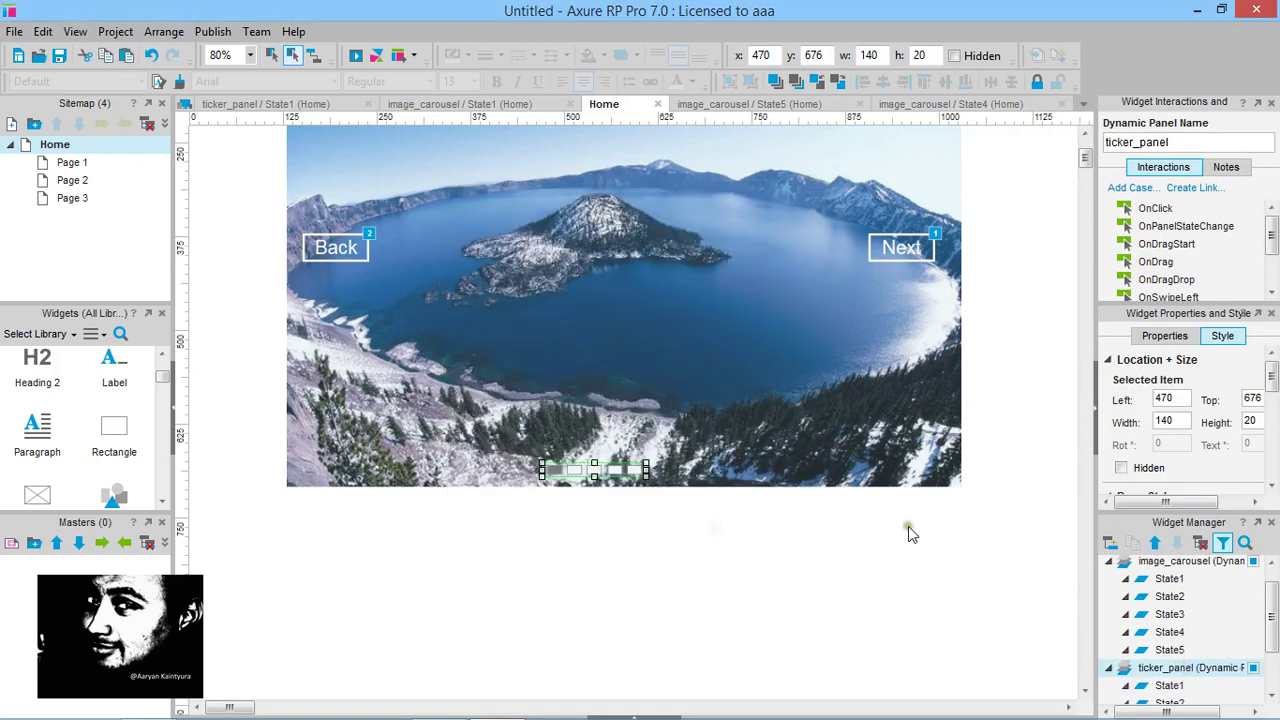
# In ticker_panel's State2, fill the second rectangle with dark grey and the first rectangle with white
pyautogui.scroll(-1, 1178, 685)
pyautogui.doubleClick(1170, 648)
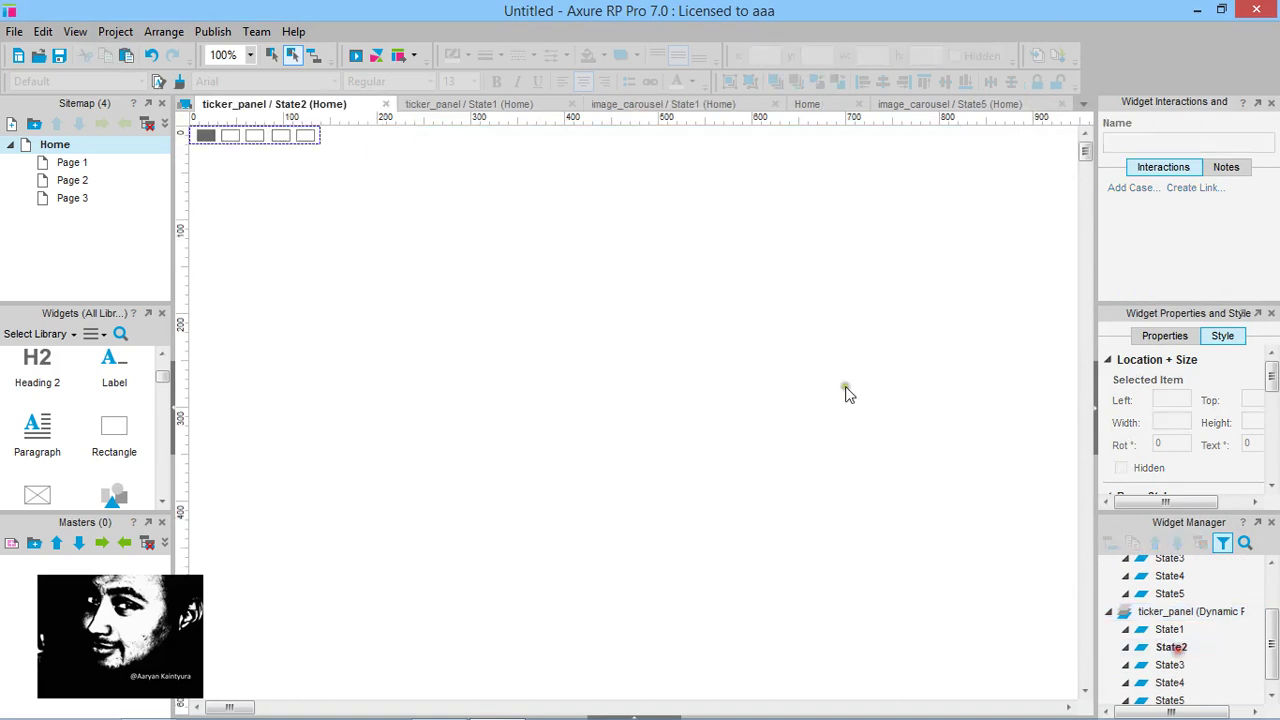
pyautogui.click(226, 134)
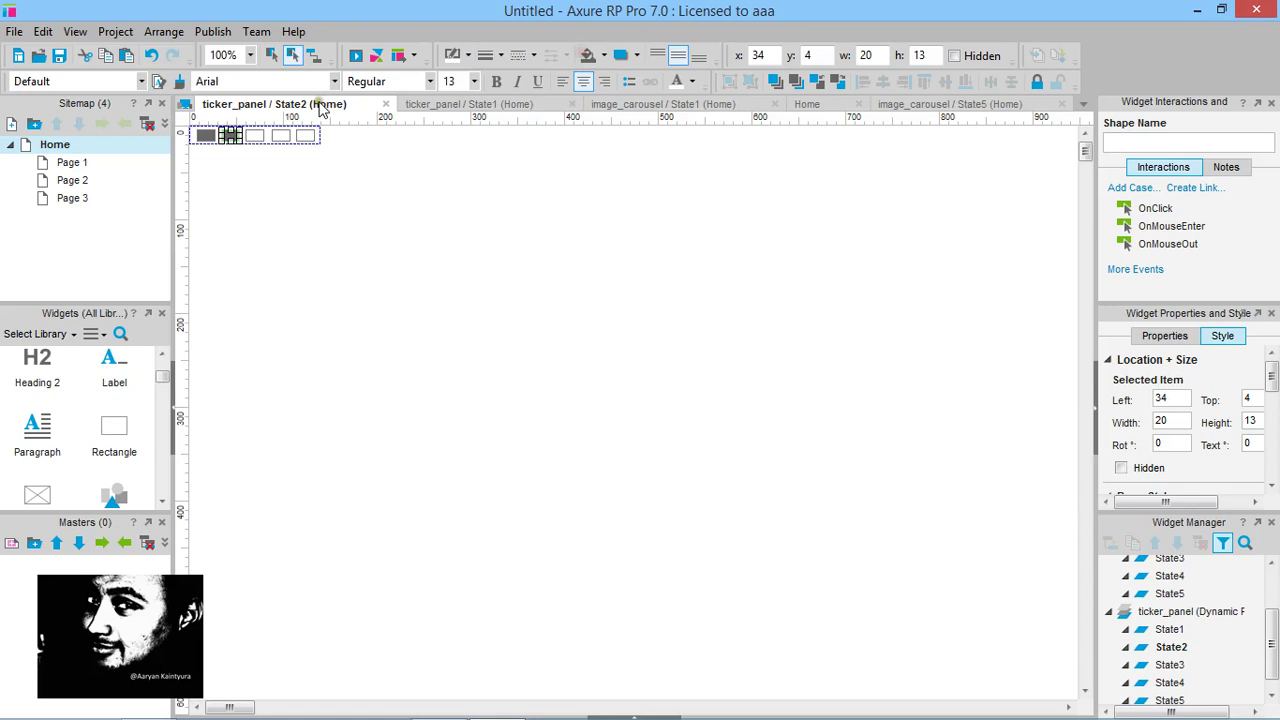
pyautogui.click(207, 136)
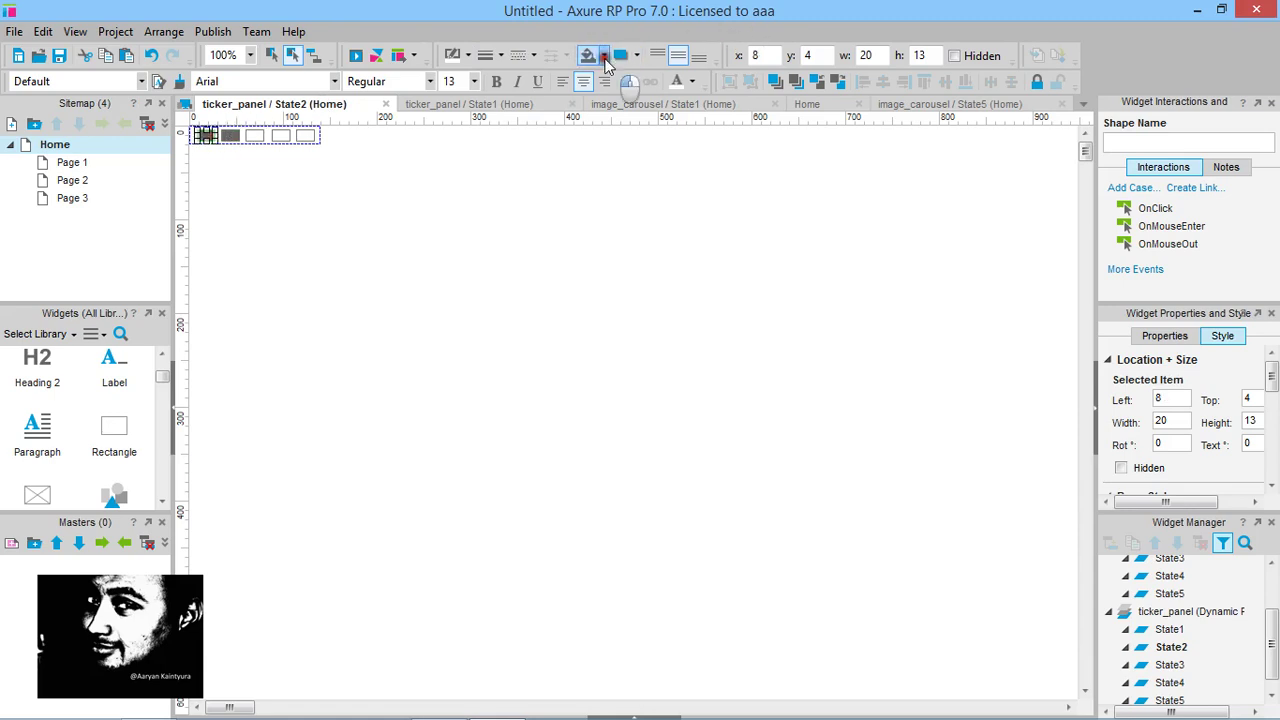
pyautogui.click(603, 56)
pyautogui.click(596, 200)
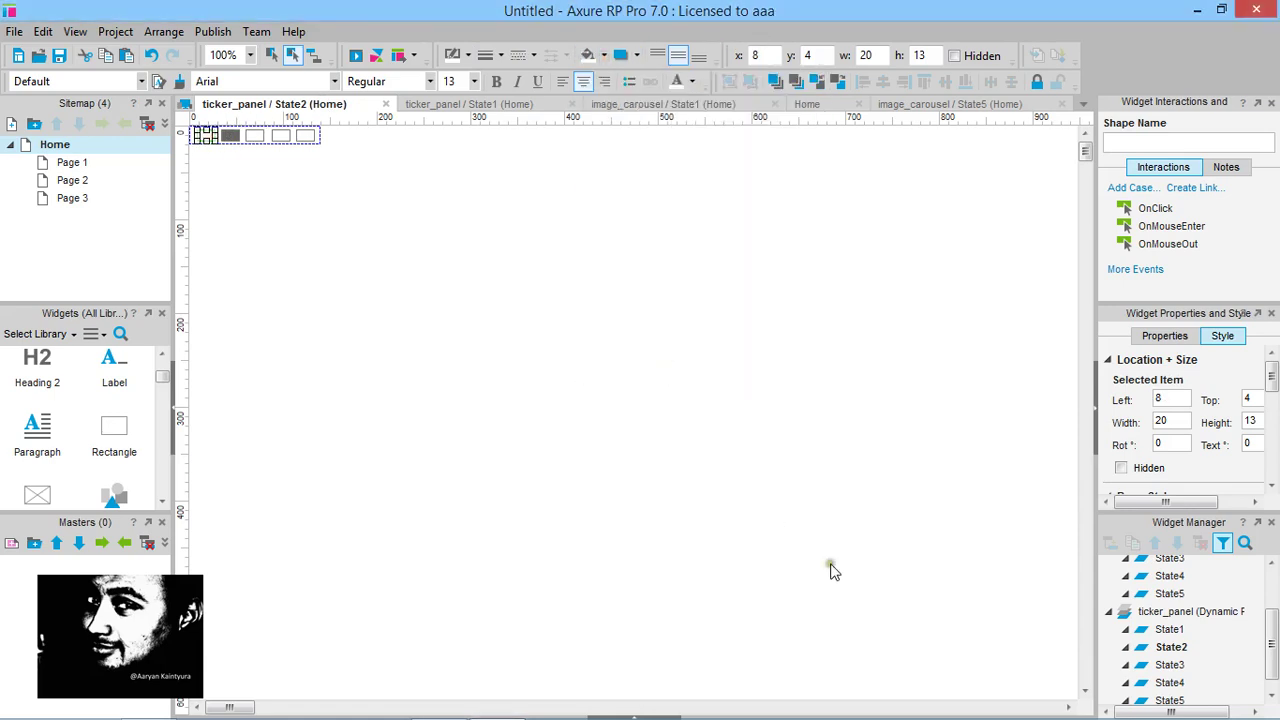
# In ticker_panel's State3, fill the third rectangle with dark grey and the first rectangle with white
pyautogui.doubleClick(1168, 665)
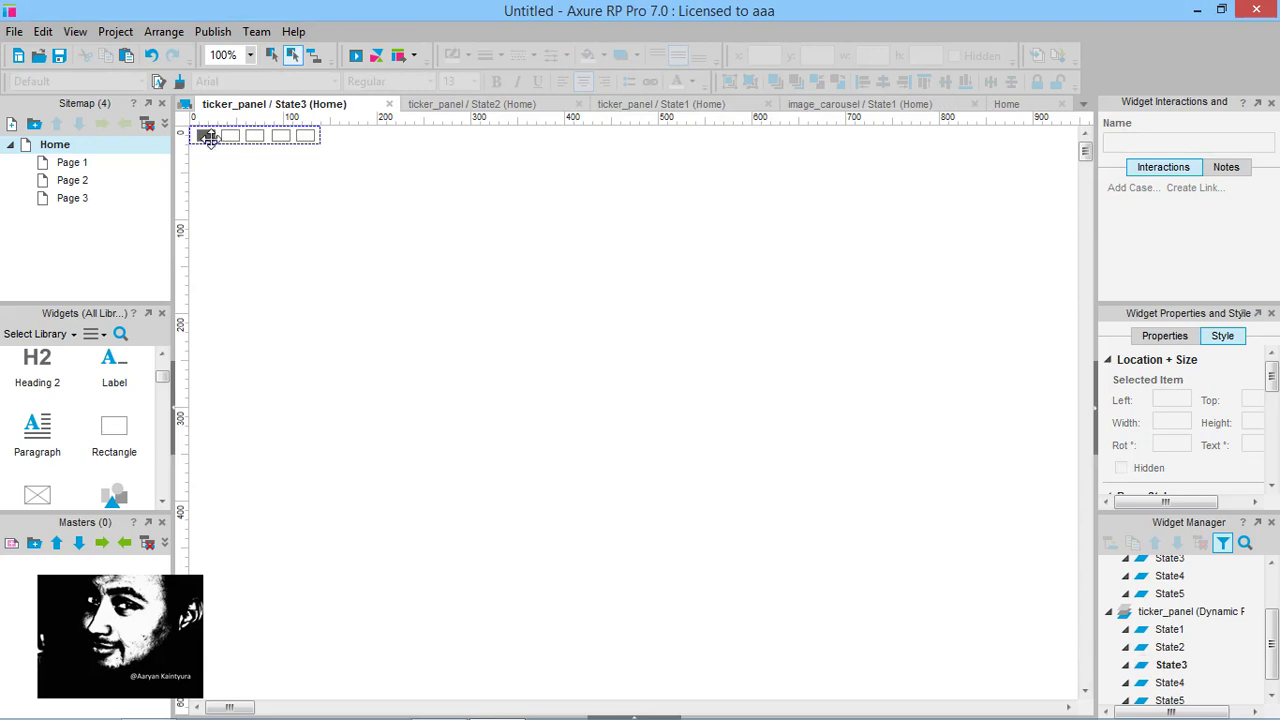
pyautogui.click(246, 135)
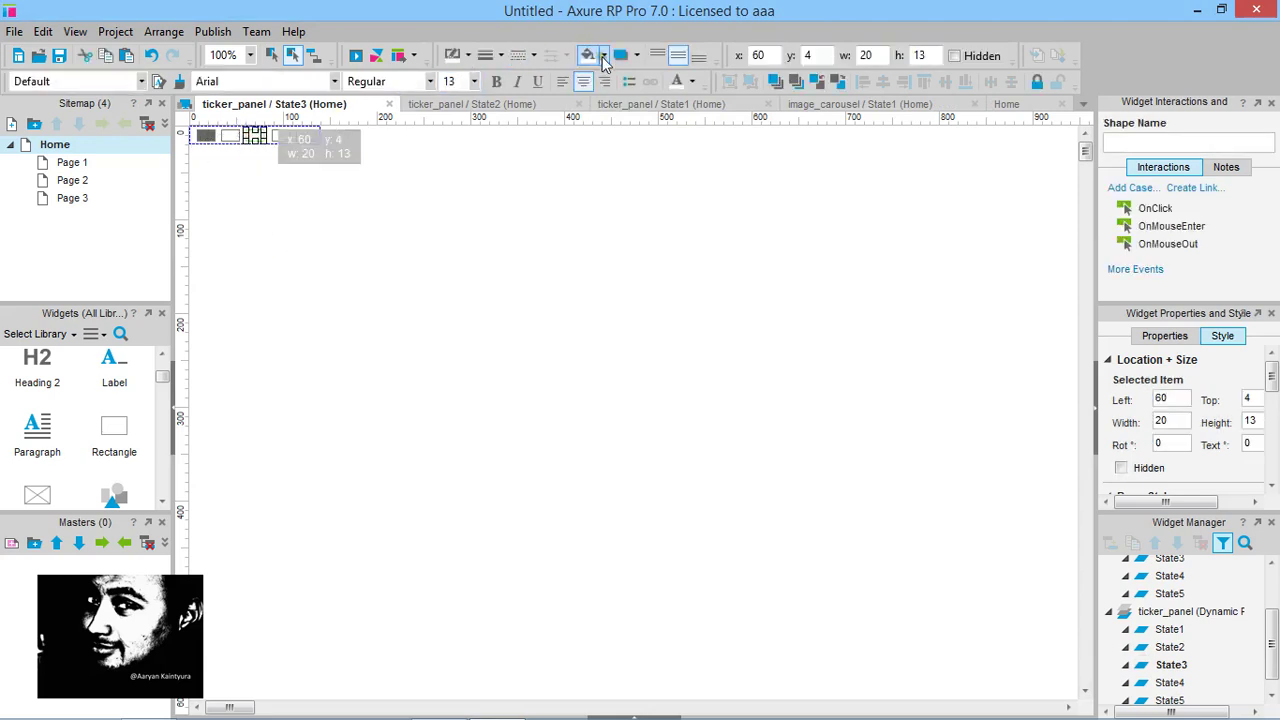
pyautogui.click(604, 56)
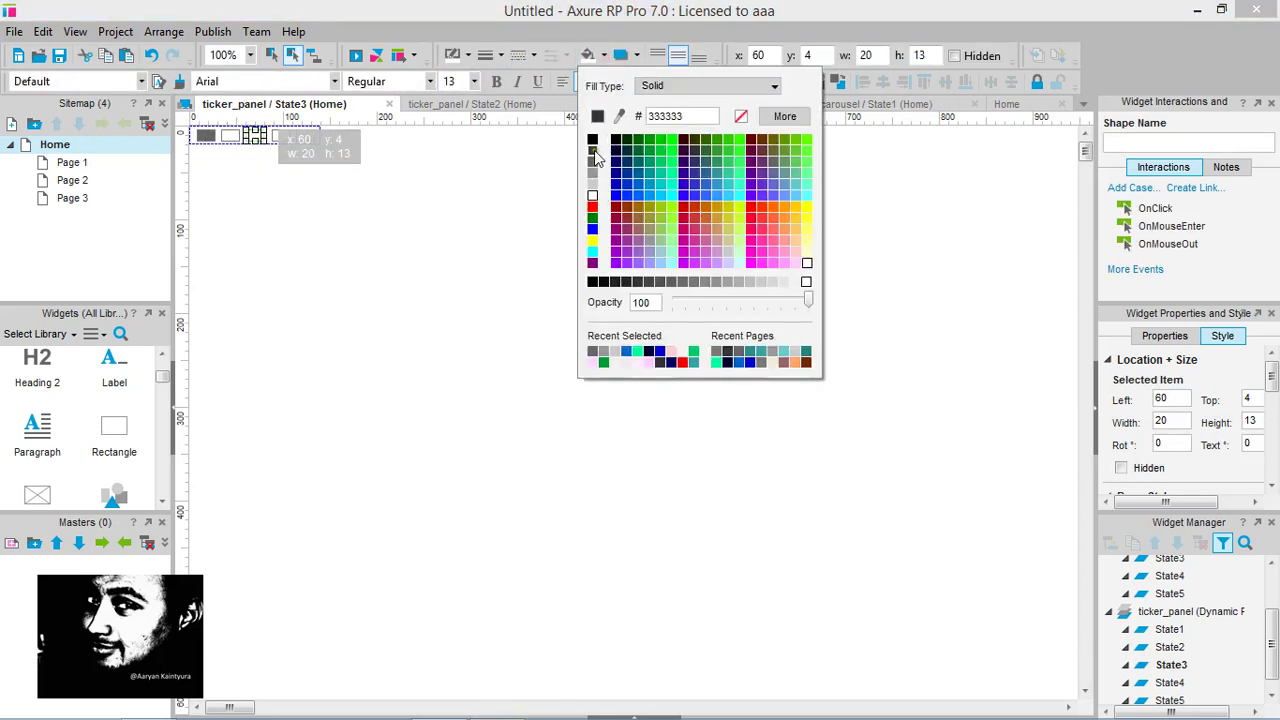
pyautogui.click(594, 135)
pyautogui.hotkey('ctrl', 'z')
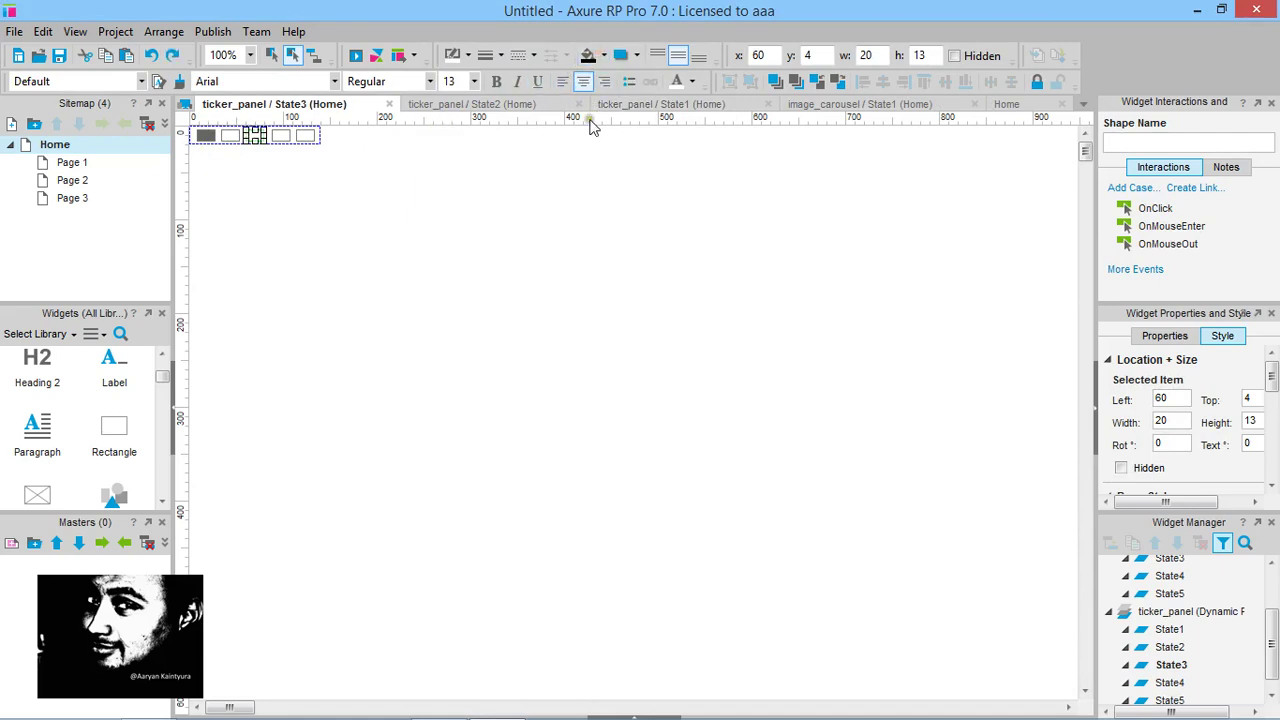
pyautogui.click(598, 56)
pyautogui.click(591, 164)
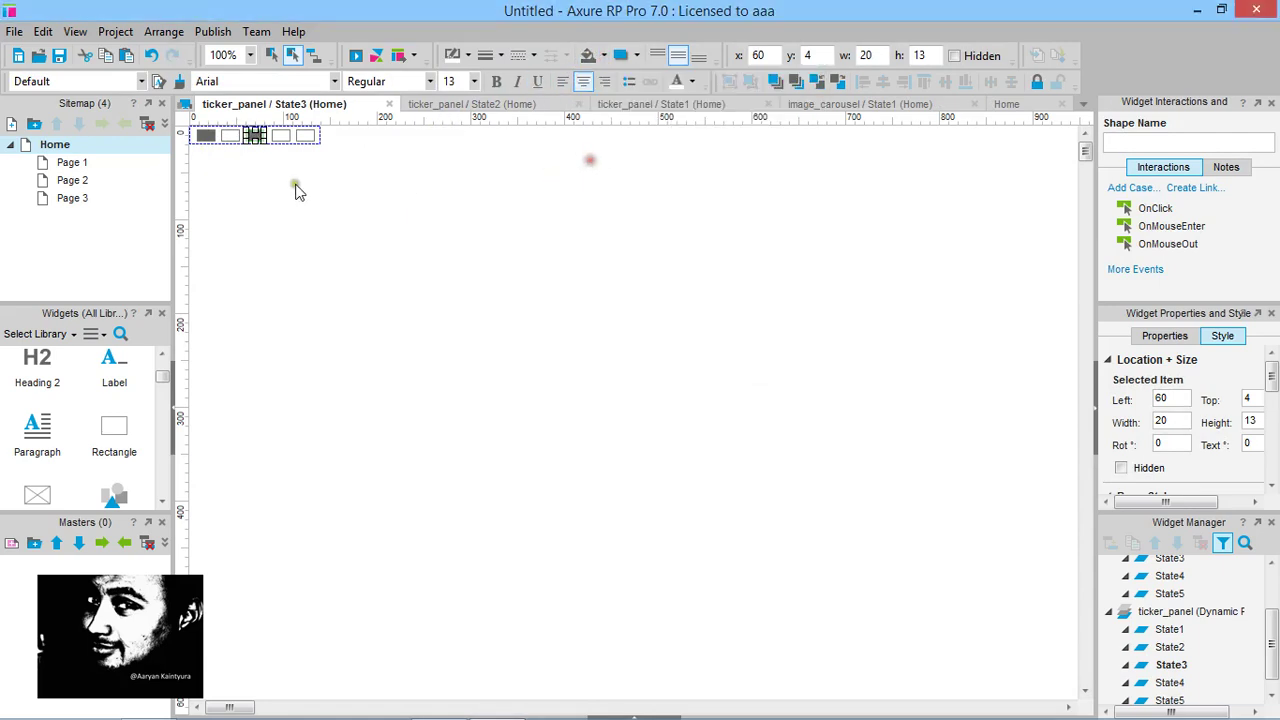
pyautogui.click(206, 136)
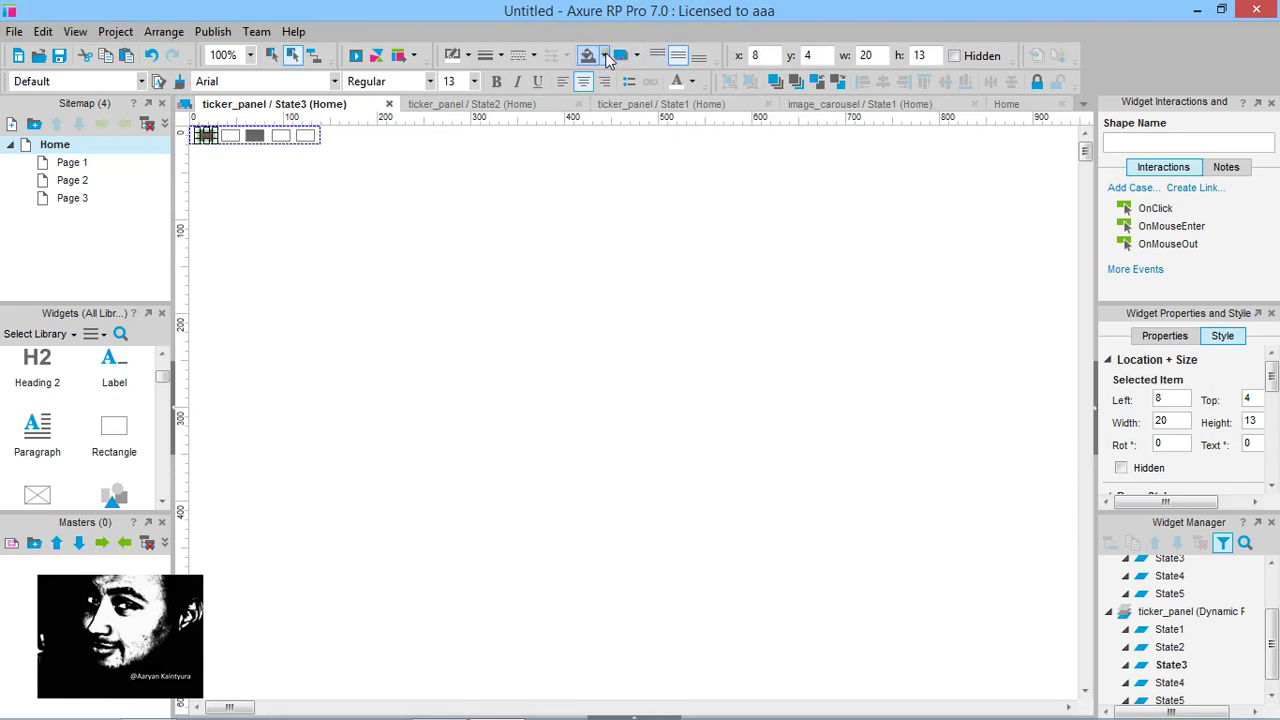
pyautogui.click(601, 56)
pyautogui.click(596, 196)
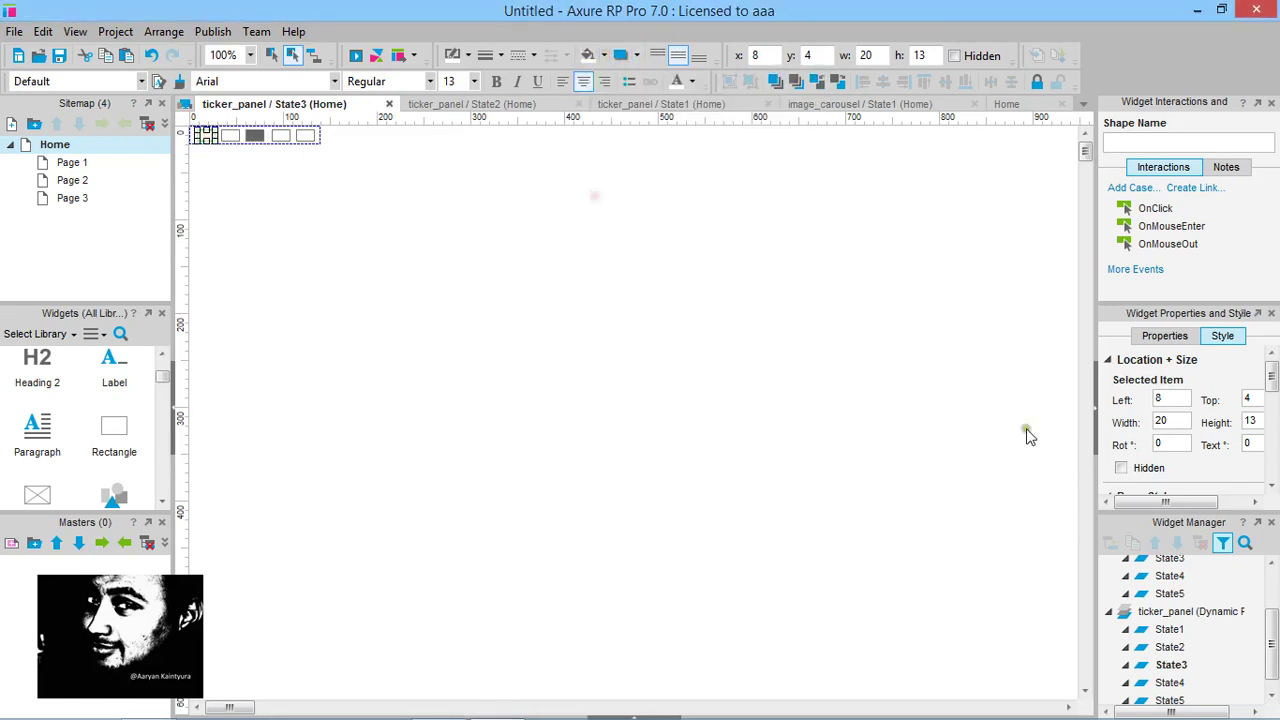
# In ticker_panel's State4, fill the fourth rectangle with dark grey 333333 and the first rectangle with white
pyautogui.doubleClick(1165, 683)
pyautogui.click(278, 136)
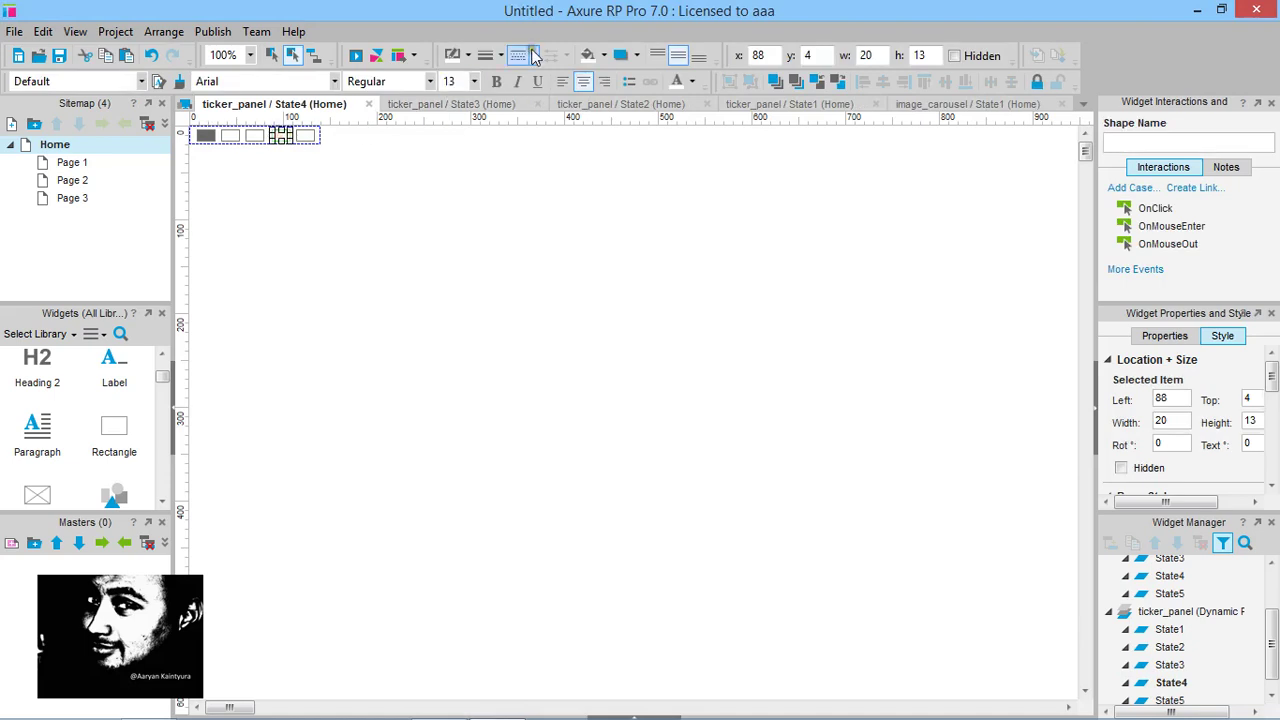
pyautogui.click(601, 56)
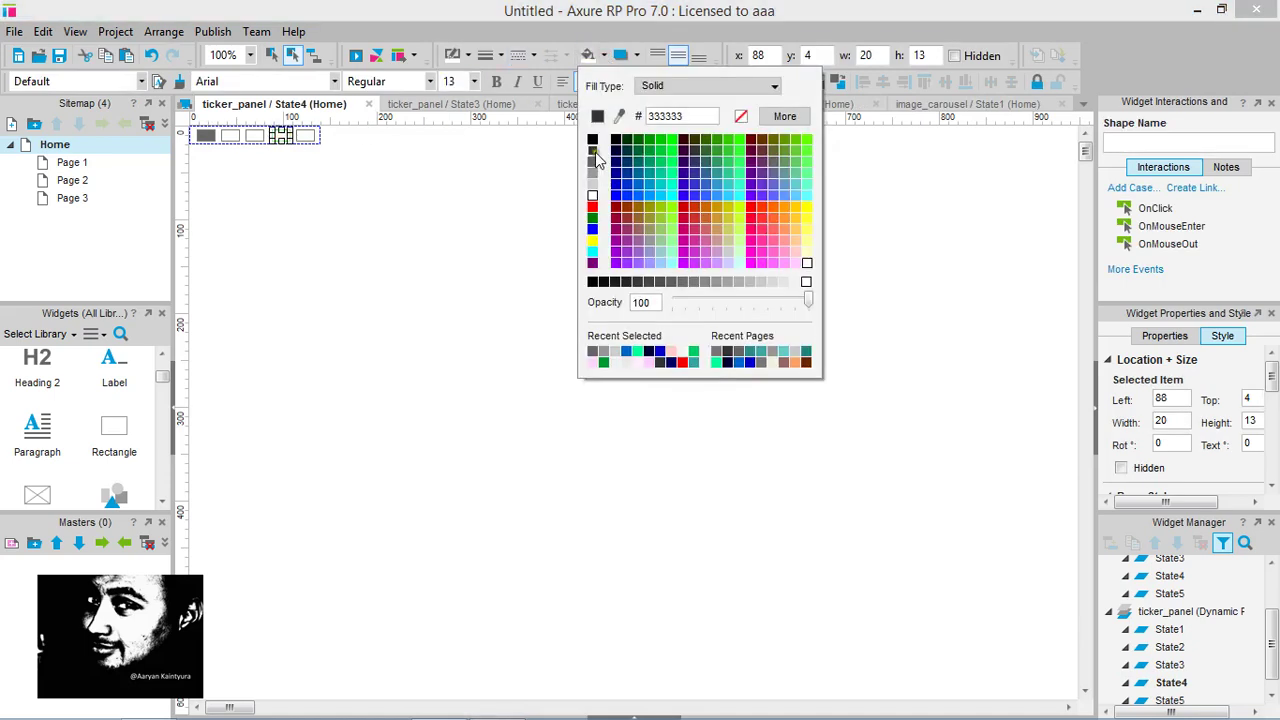
pyautogui.click(592, 150)
pyautogui.moveTo(285, 136); pyautogui.dragTo(205, 136)
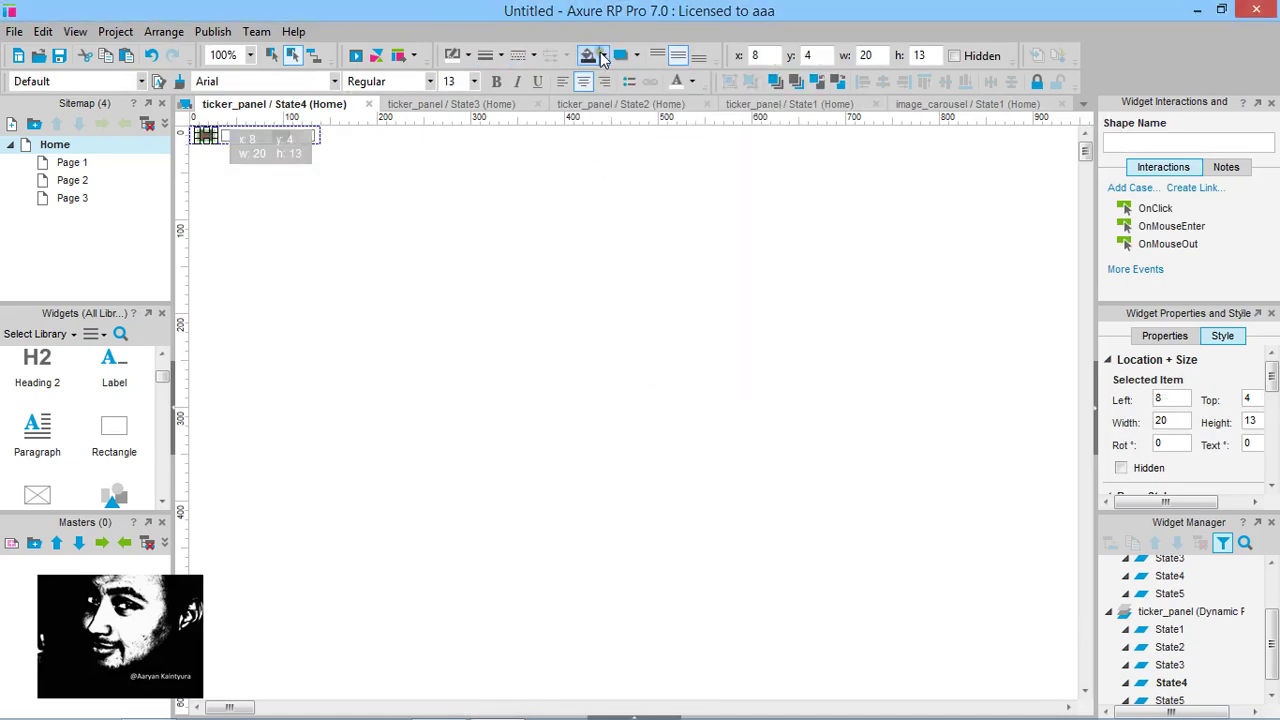
pyautogui.click(601, 56)
pyautogui.click(593, 197)
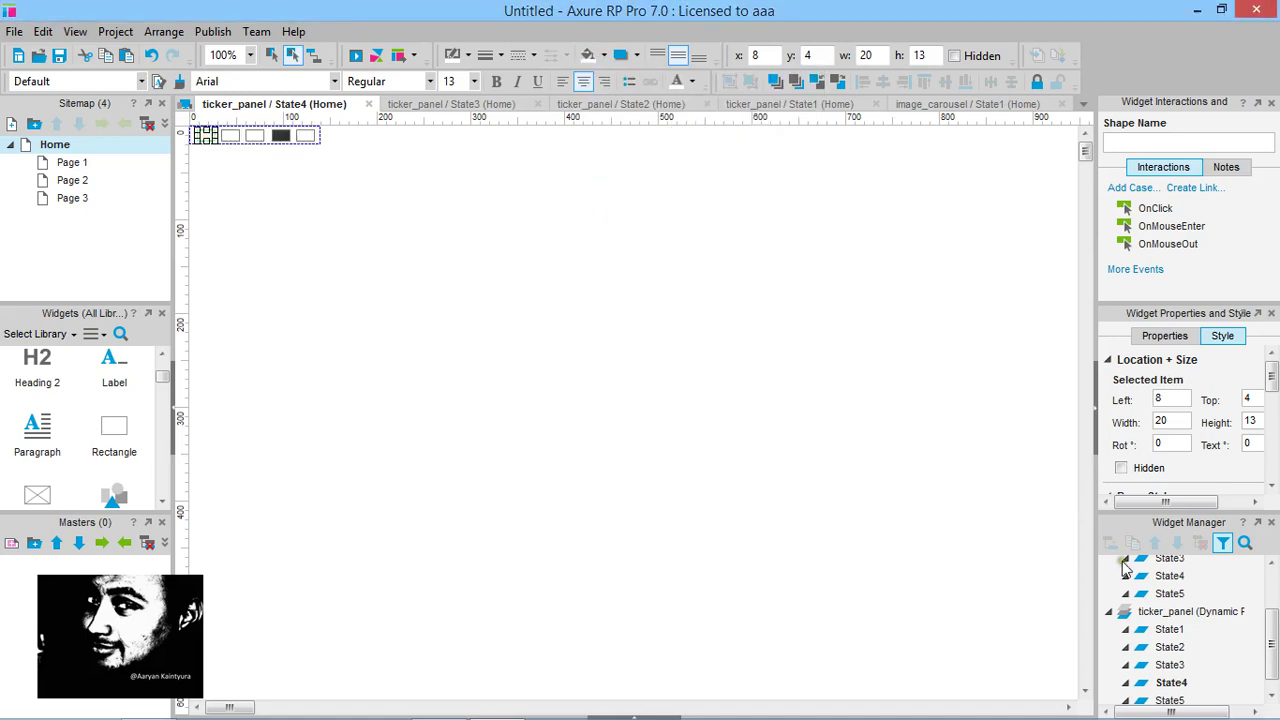
# In ticker_panel's State5, fill the fifth rectangle with dark grey and the first with white, and return to the Home page
pyautogui.doubleClick(1170, 699)
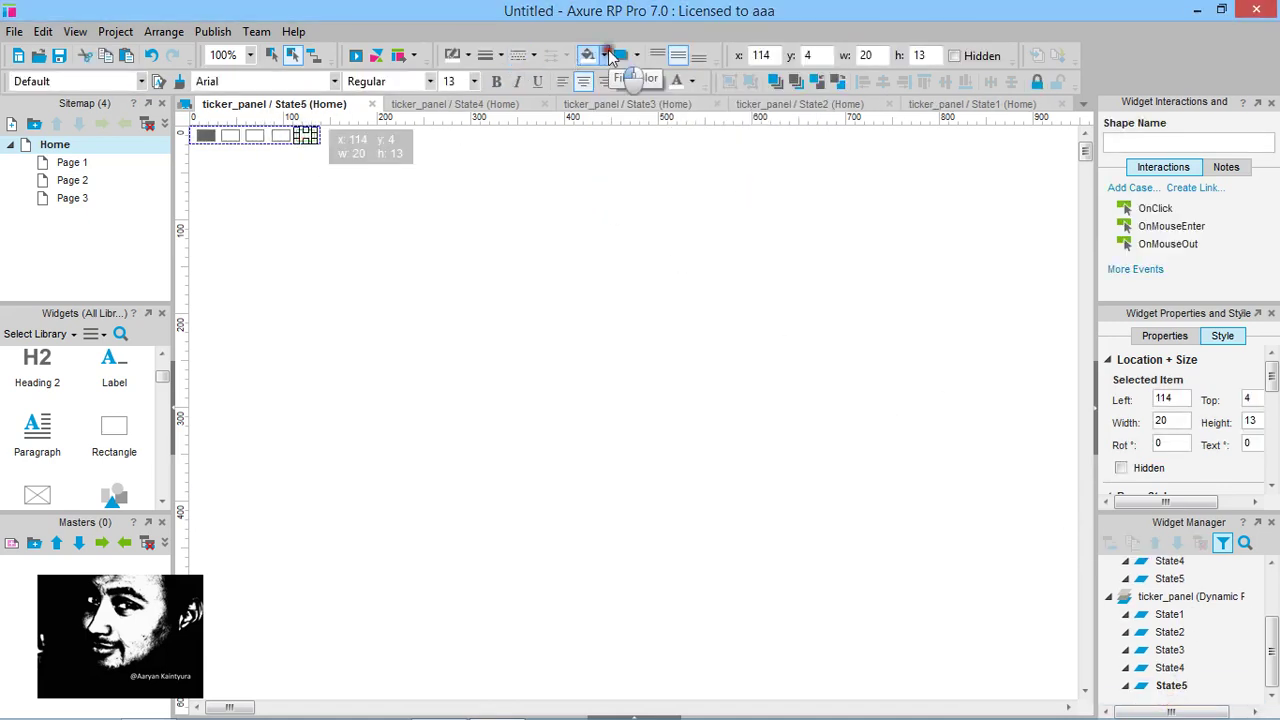
pyautogui.click(601, 56)
pyautogui.click(592, 172)
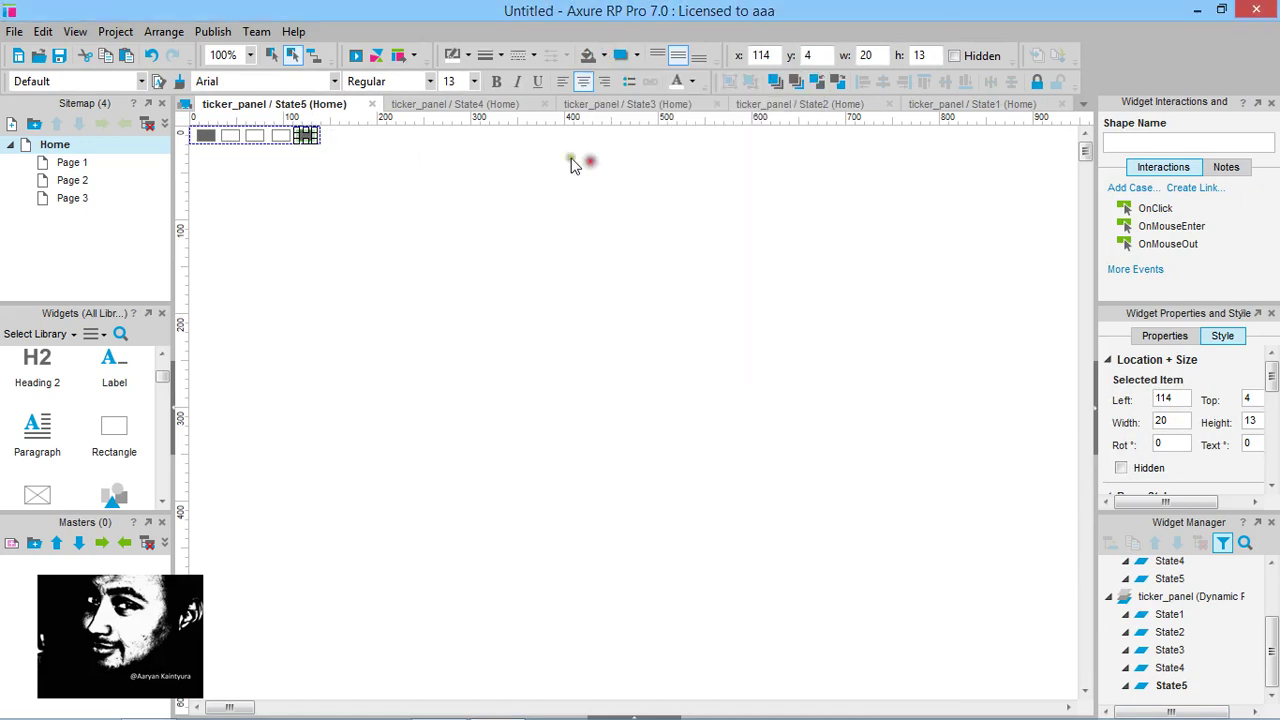
pyautogui.click(206, 136)
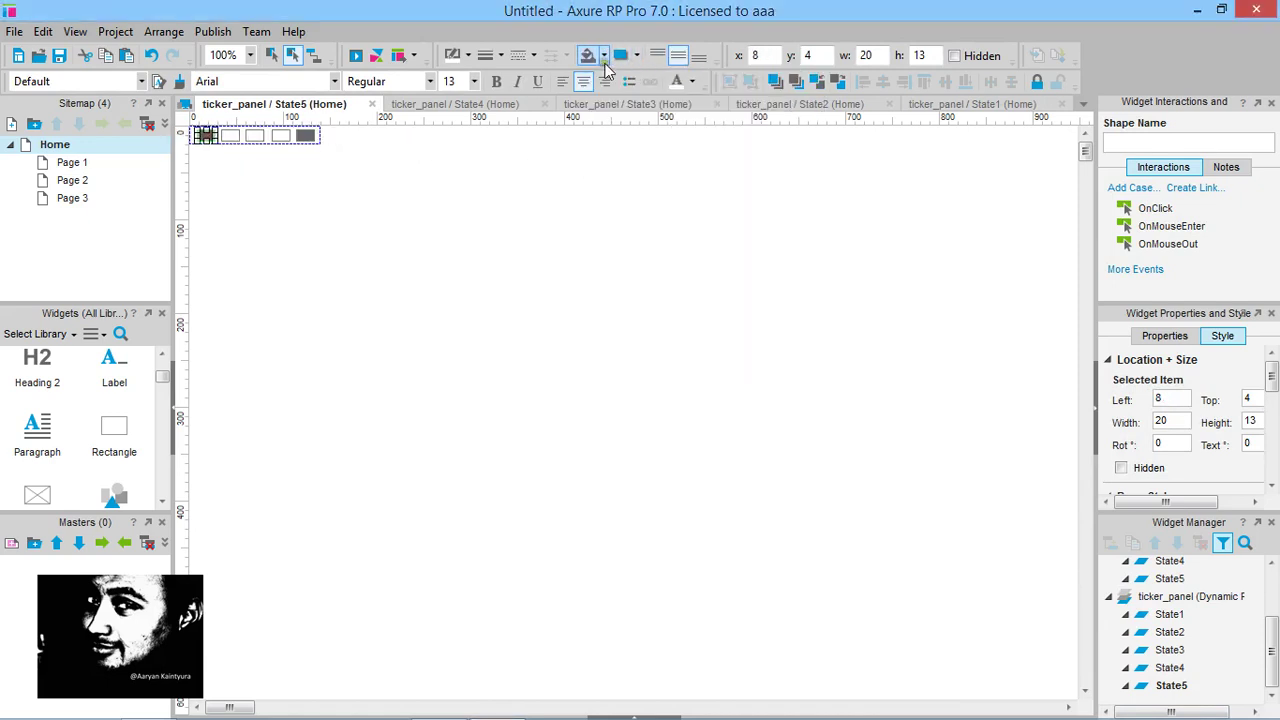
pyautogui.click(601, 56)
pyautogui.click(592, 196)
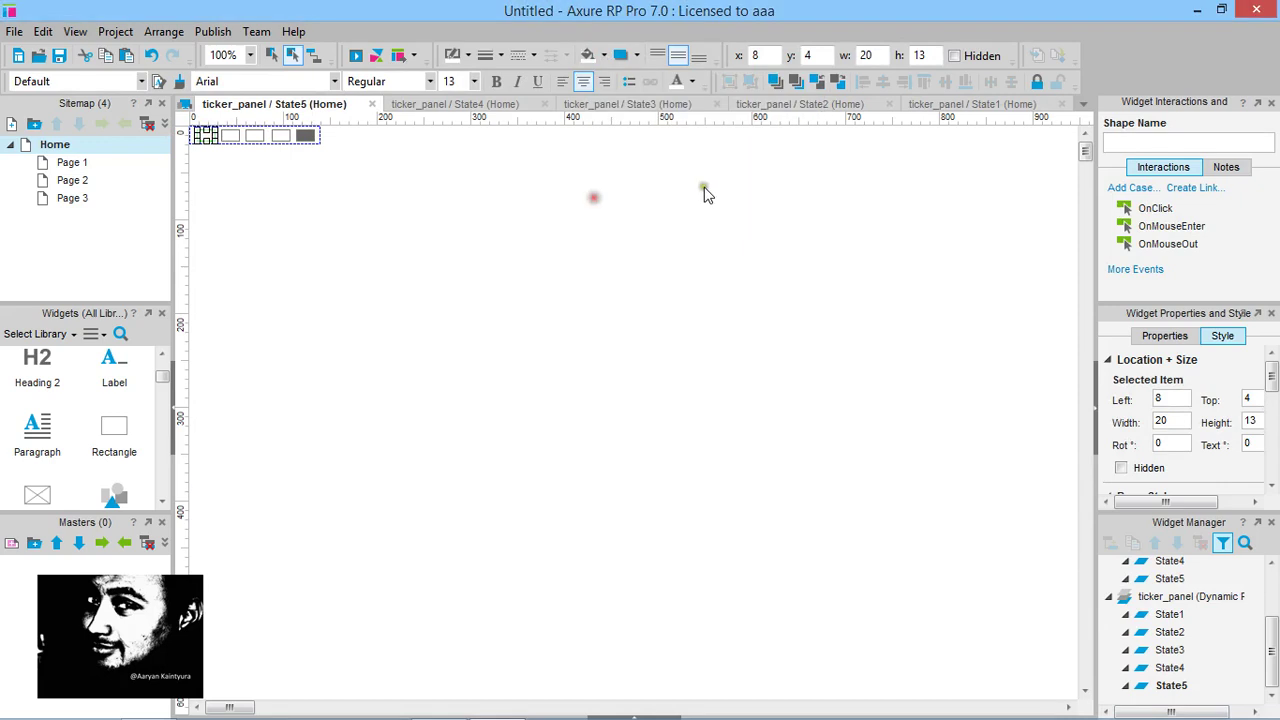
pyautogui.click(610, 183)
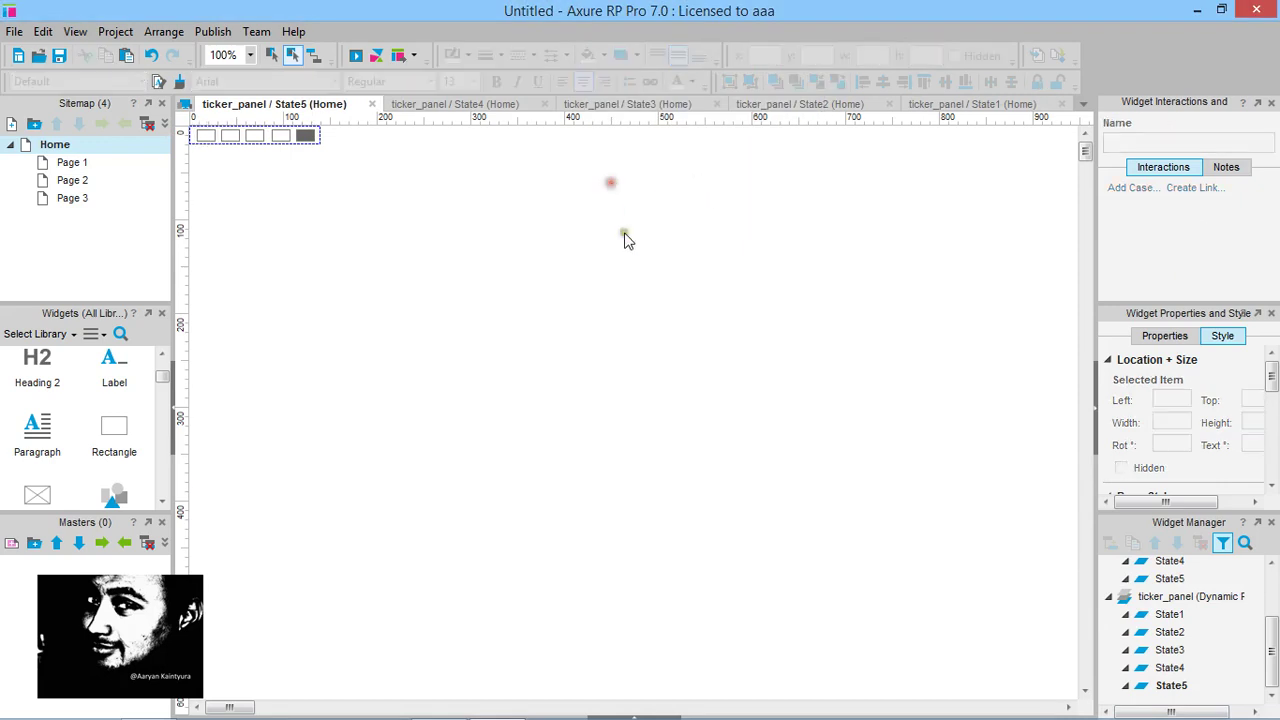
pyautogui.doubleClick(72, 150)
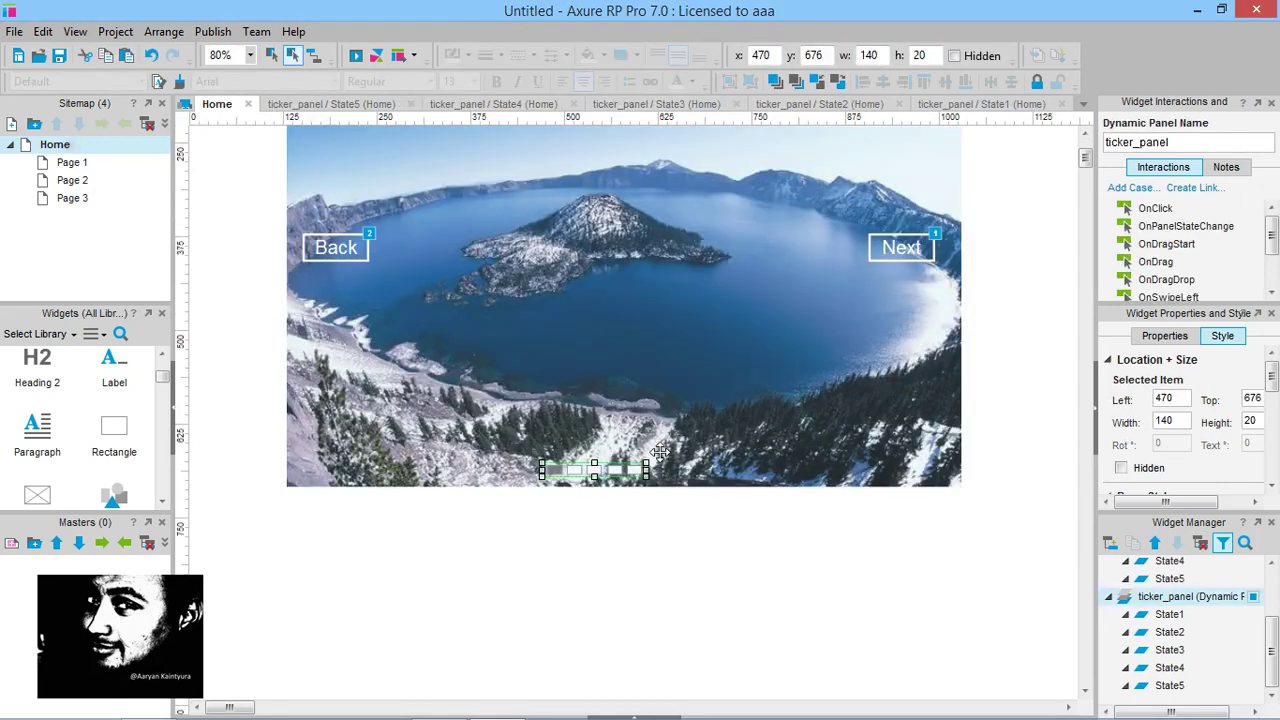
# Nudge ticker_panel horizontally along the image's lower edge to x 504, keeping y at 676
pyautogui.scroll(2, 786, 373)
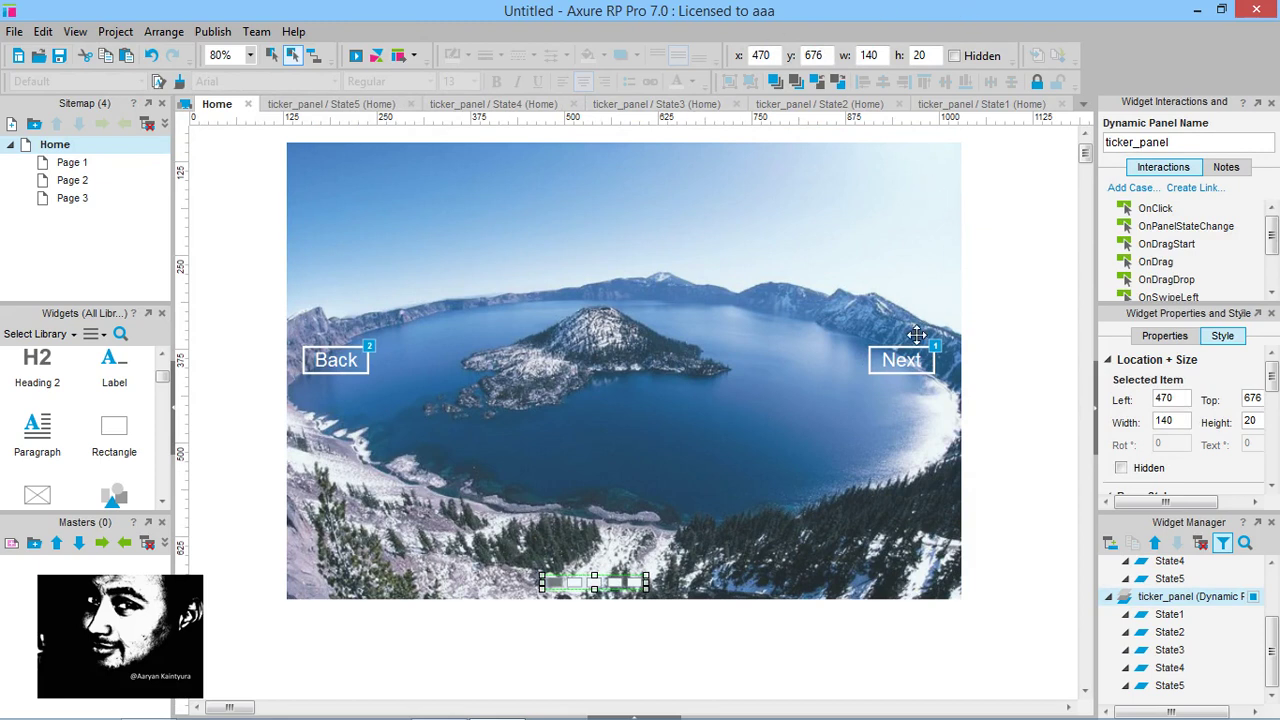
pyautogui.click(910, 364)
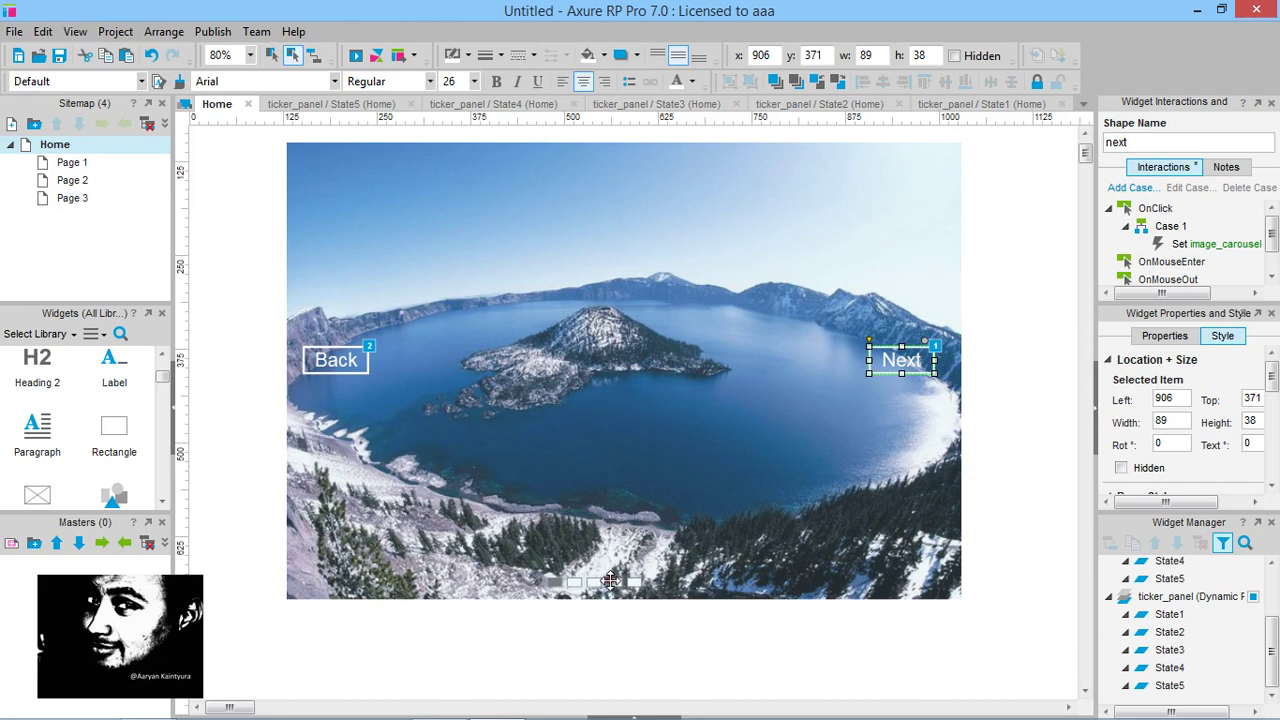
pyautogui.click(610, 580)
pyautogui.press('Right')
pyautogui.press('Right')
pyautogui.press('Right')
pyautogui.press('Right')
pyautogui.press('Right')
pyautogui.press('Right')
pyautogui.press('Right')
pyautogui.press('Right')
pyautogui.press('Right')
pyautogui.press('Right')
pyautogui.press('Right')
pyautogui.press('Right')
pyautogui.press('Right')
pyautogui.press('Right')
pyautogui.press('Right')
pyautogui.press('Right')
pyautogui.press('Right')
pyautogui.press('Right')
pyautogui.press('Right')
pyautogui.press('Right')
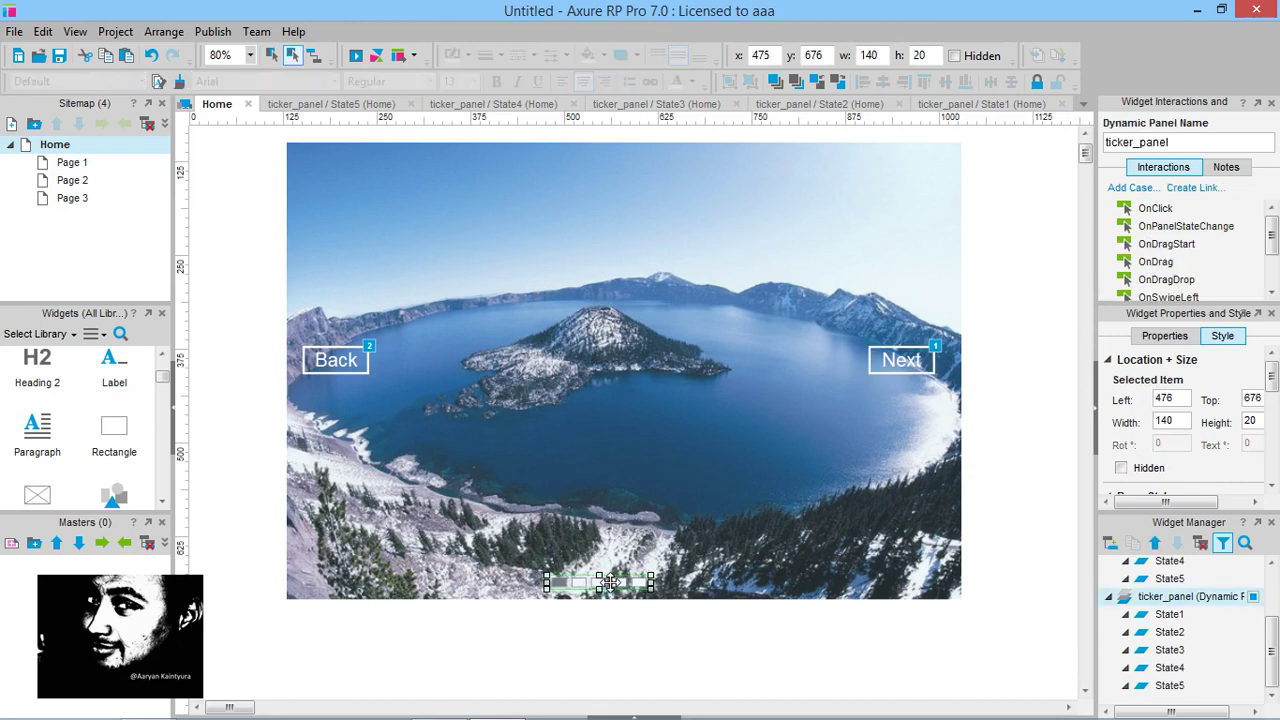
pyautogui.press('Right')
pyautogui.press('Right')
pyautogui.press('Right')
pyautogui.press('Right')
pyautogui.press('Right')
pyautogui.press('Right')
pyautogui.press('Right')
pyautogui.press('Right')
pyautogui.press('Right')
pyautogui.press('Right')
pyautogui.press('Right')
pyautogui.press('Right')
pyautogui.press('Right')
pyautogui.press('Right')
pyautogui.press('Right')
pyautogui.press('Right')
pyautogui.press('Right')
pyautogui.press('Right')
pyautogui.press('Right')
pyautogui.press('Right')
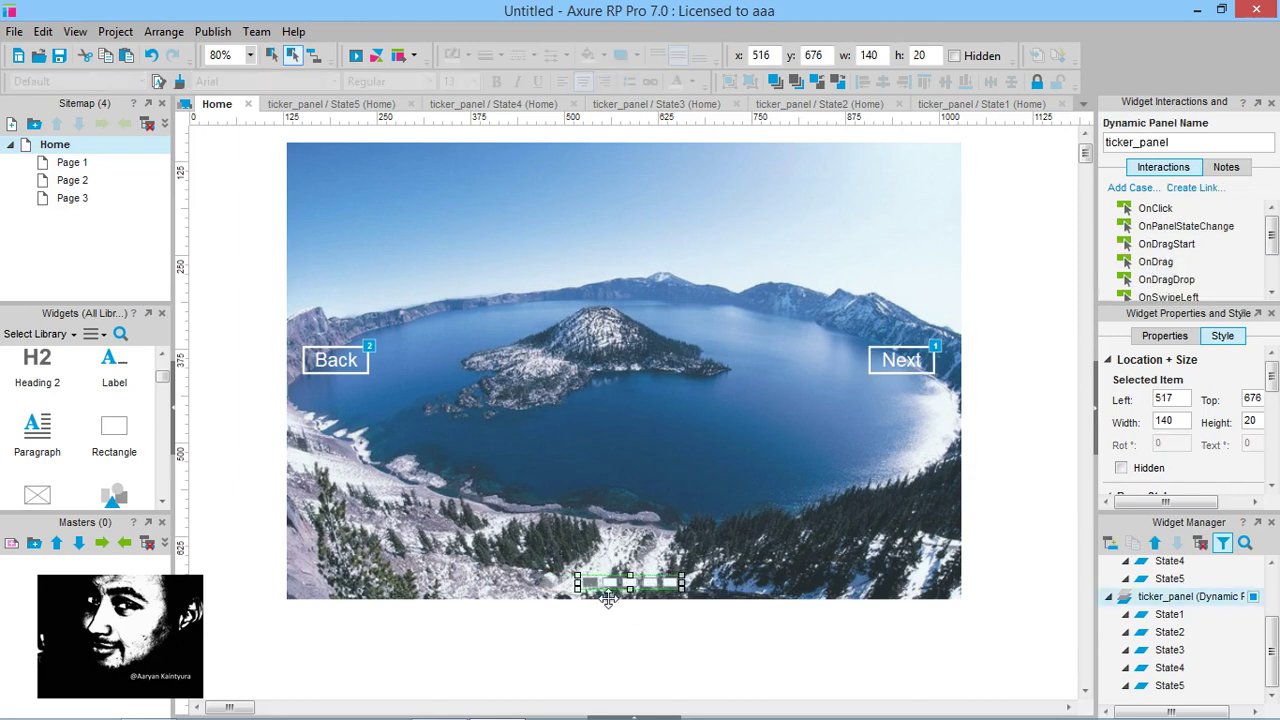
pyautogui.press('Left')
pyautogui.press('Left')
pyautogui.press('Left')
pyautogui.press('Left')
pyautogui.press('Left')
pyautogui.press('Left')
pyautogui.press('Left')
pyautogui.press('Left')
pyautogui.press('Left')
pyautogui.press('Left')
pyautogui.press('Left')
pyautogui.press('Left')
pyautogui.press('Left')
pyautogui.press('Left')
pyautogui.press('Left')
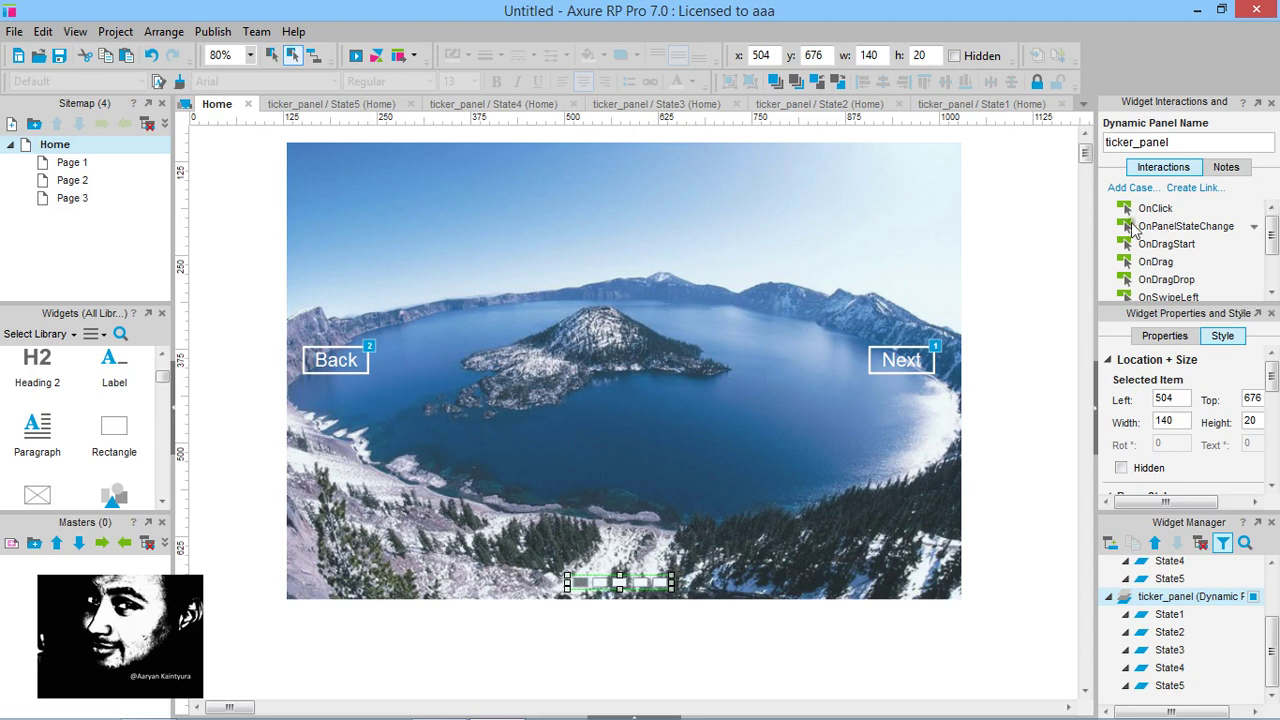
# Extend the Next button's OnClick case to set ticker_panel to the Next state, wrapping from last to first
pyautogui.click(910, 358)
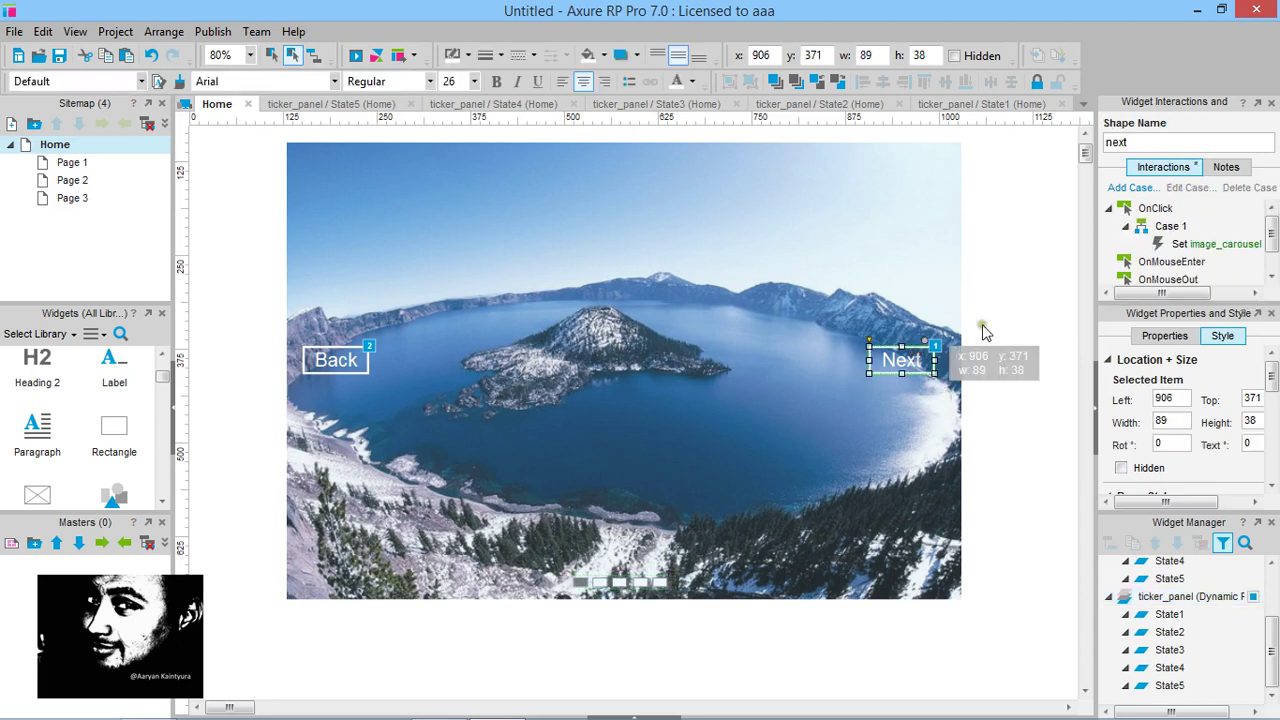
pyautogui.doubleClick(1183, 246)
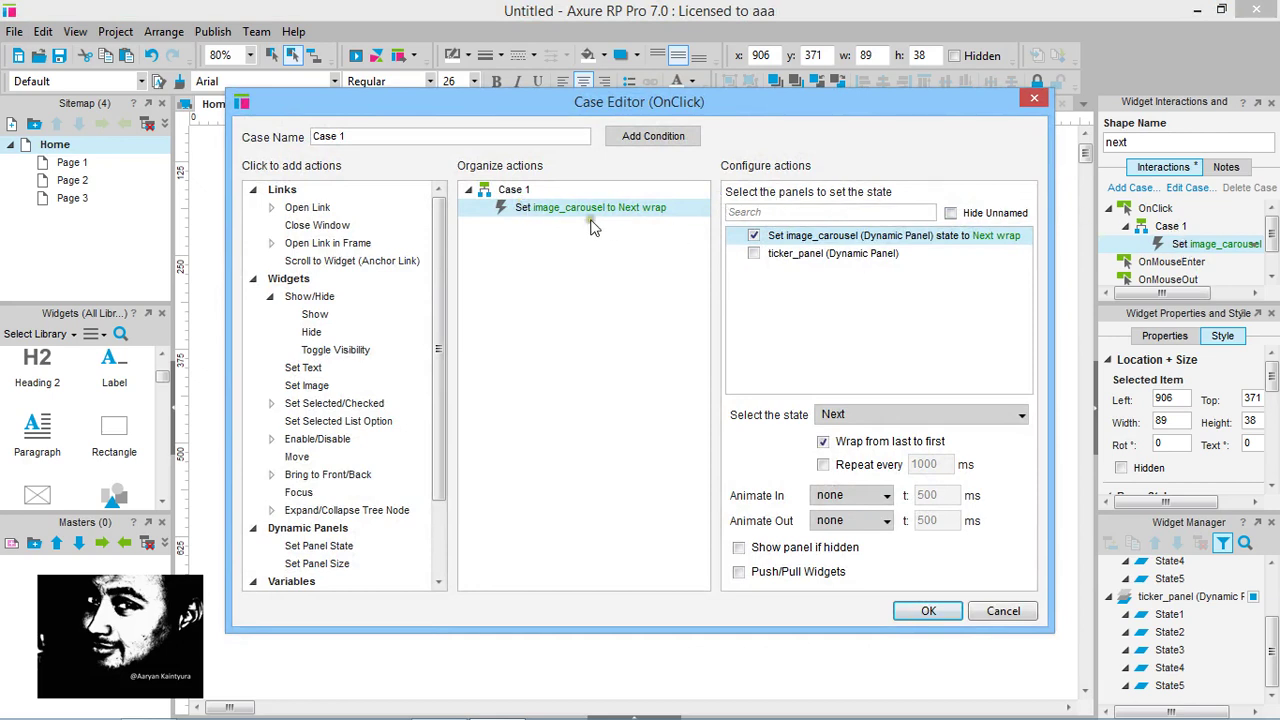
pyautogui.click(753, 254)
pyautogui.click(888, 466)
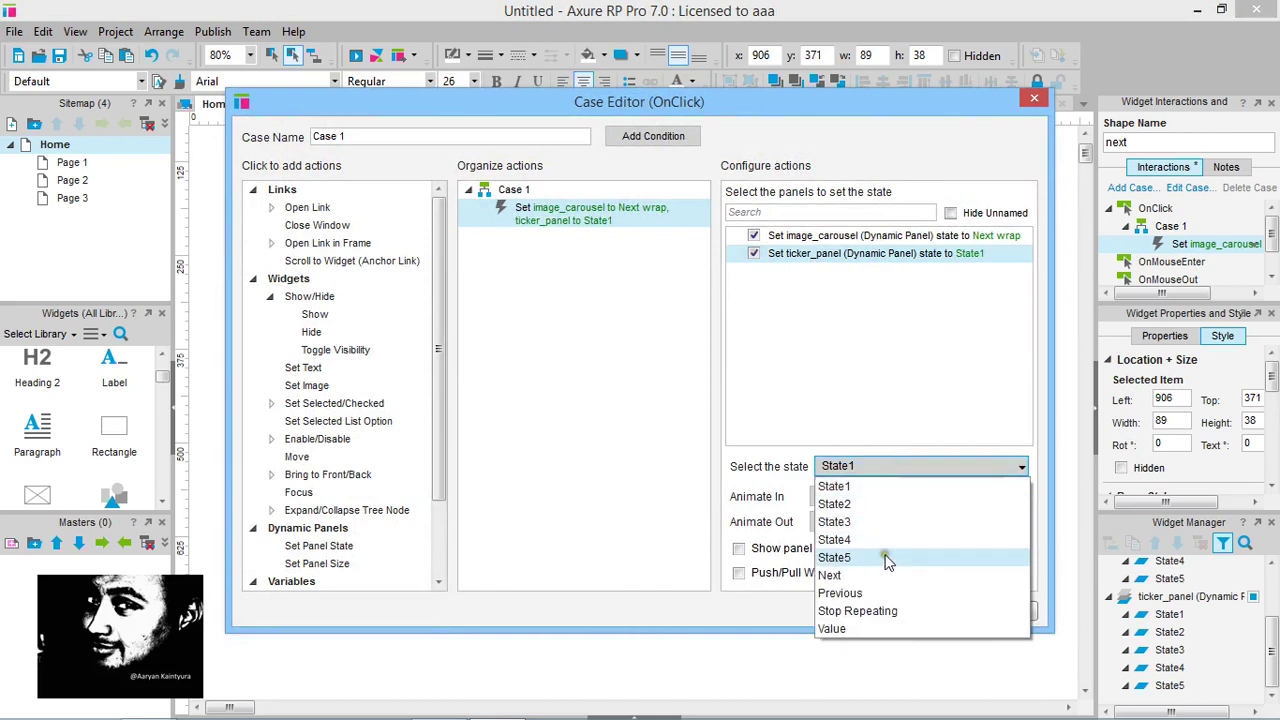
pyautogui.click(840, 575)
pyautogui.click(823, 442)
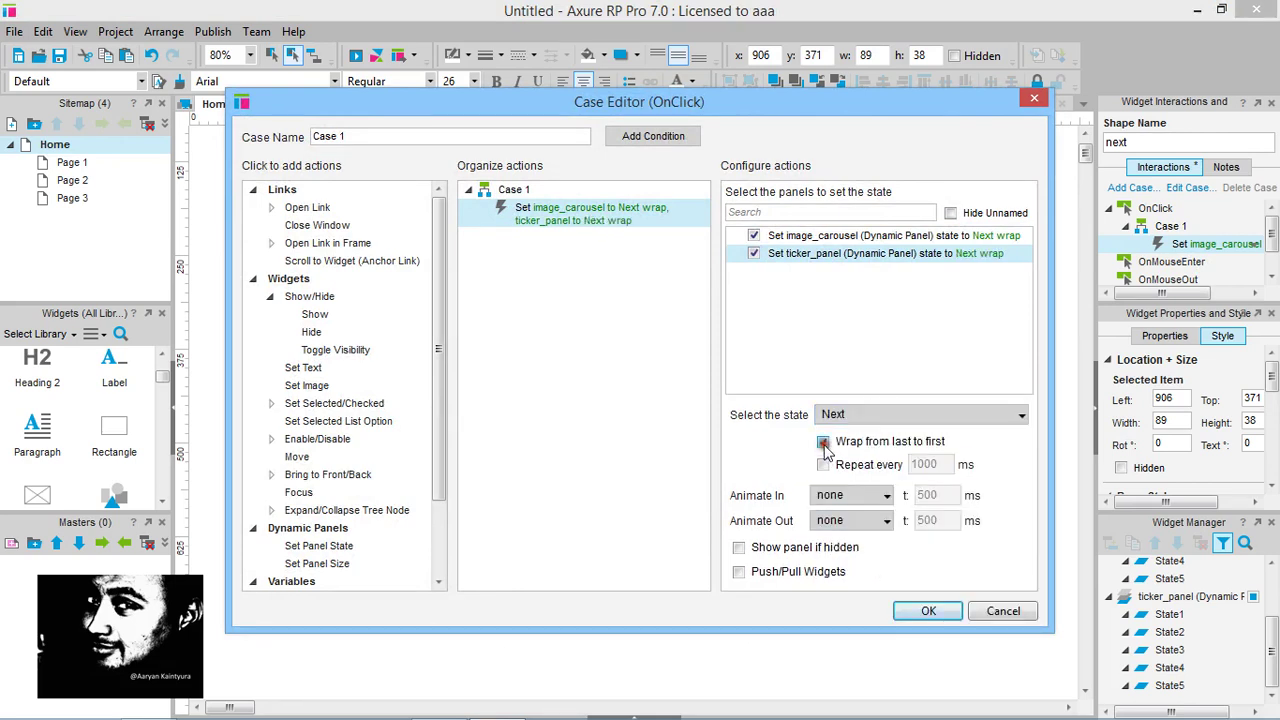
pyautogui.click(912, 606)
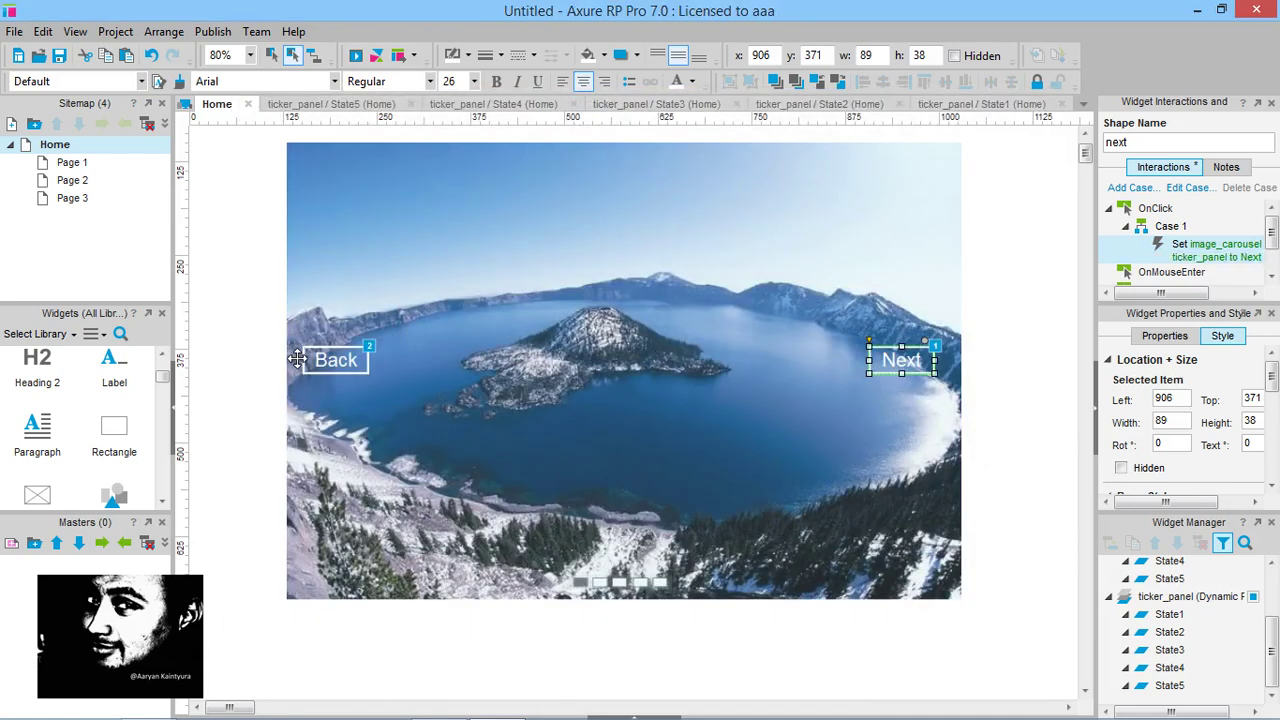
# Extend the Back button's OnClick case to set ticker_panel to the Previous state, wrapping from first to last
pyautogui.click(345, 365)
pyautogui.doubleClick(1214, 246)
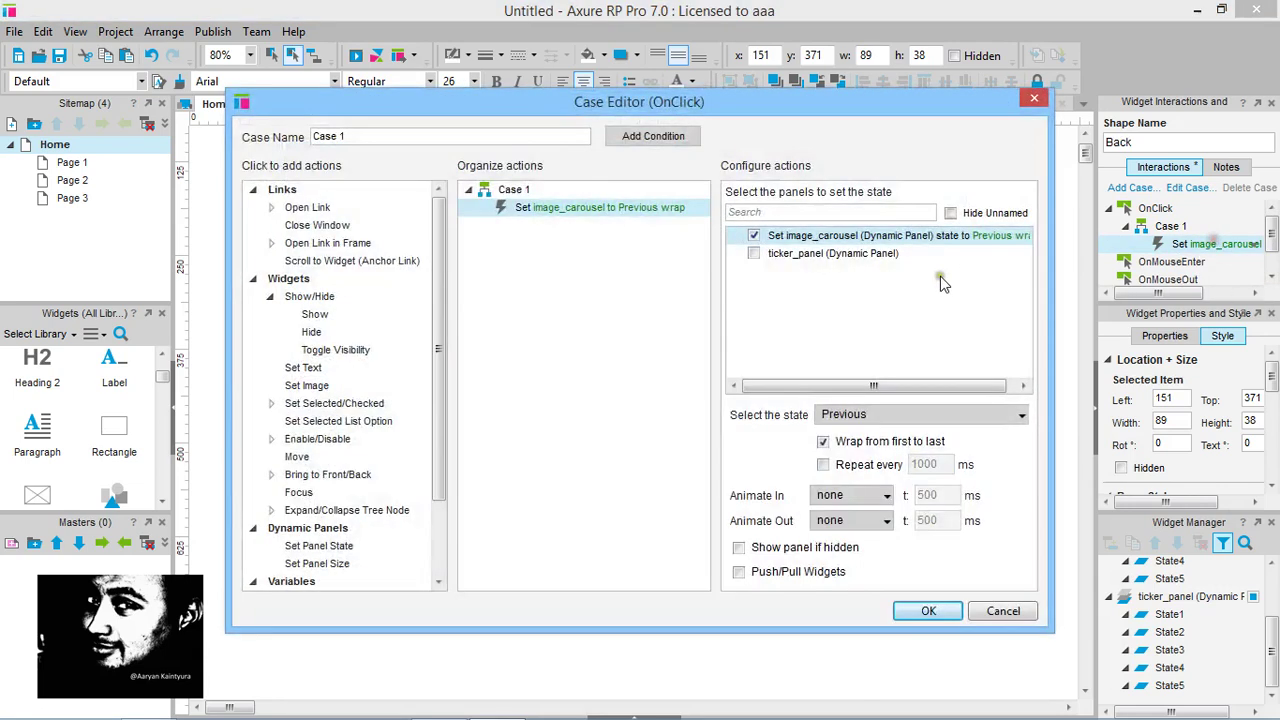
pyautogui.click(755, 254)
pyautogui.click(918, 466)
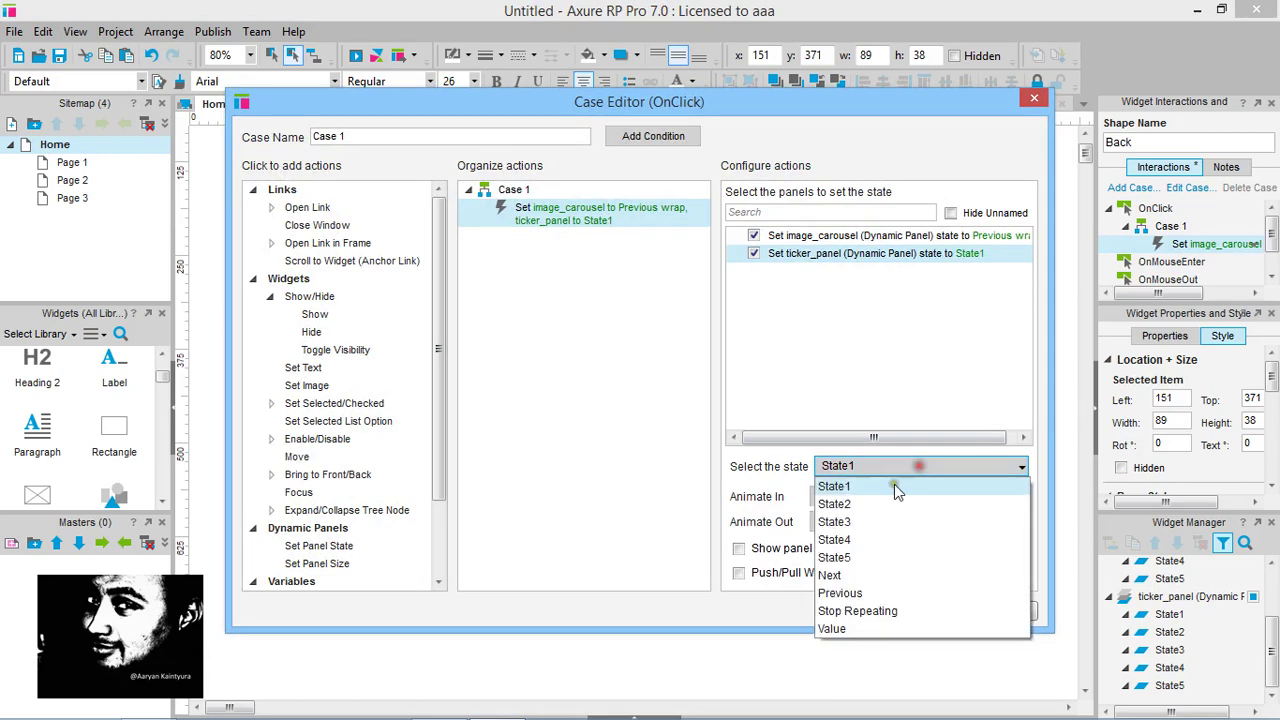
pyautogui.click(860, 593)
pyautogui.click(845, 441)
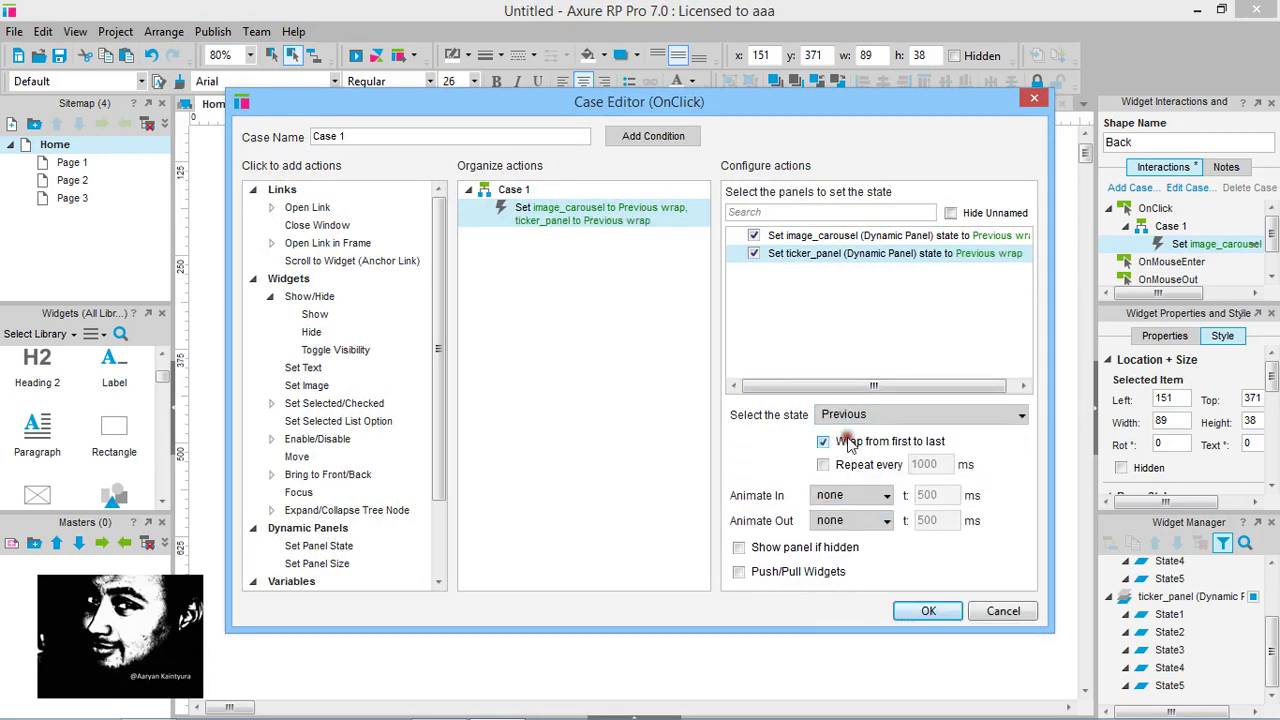
pyautogui.click(924, 611)
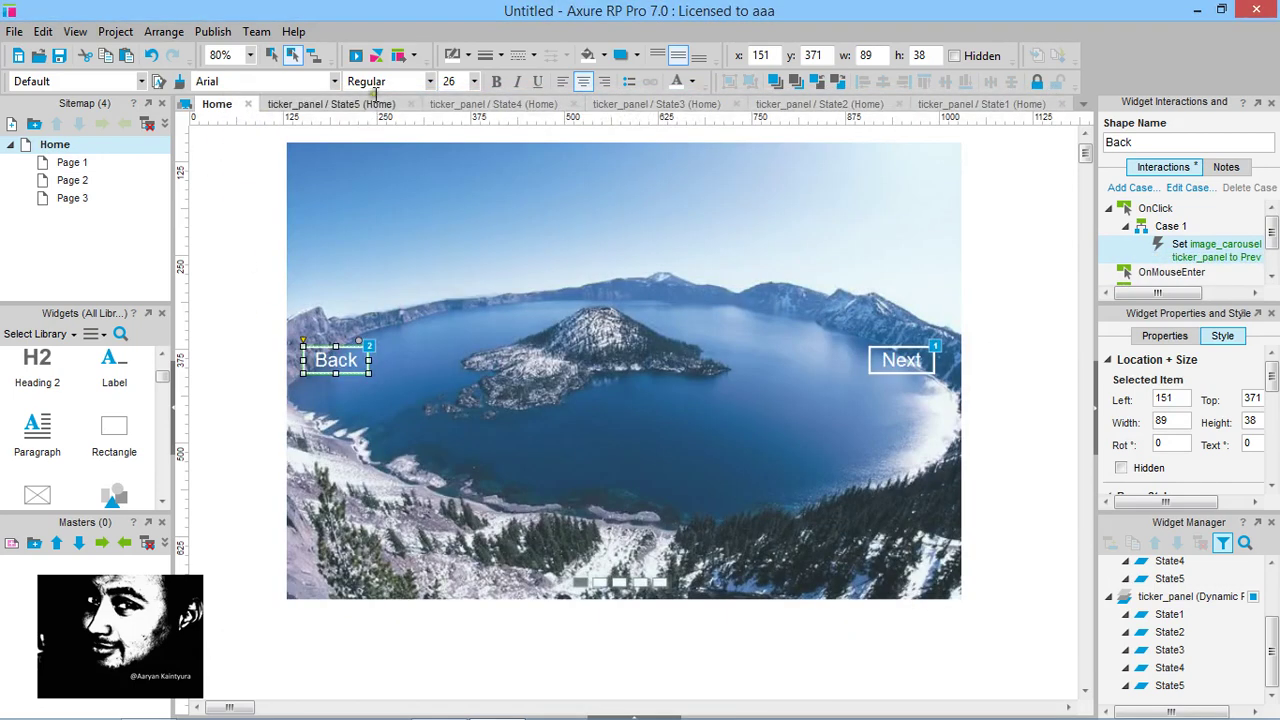
# Preview the prototype in the browser, close the old preview page, and collapse the sitemap sidebar
pyautogui.click(357, 56)
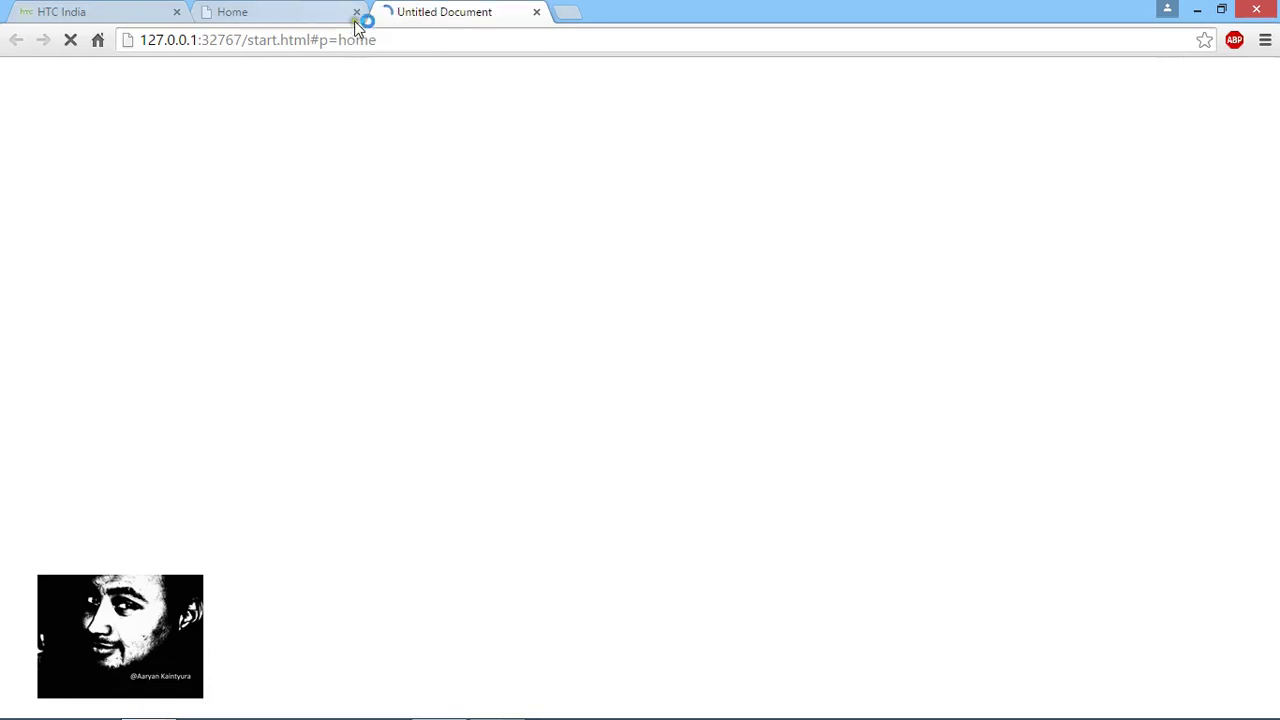
pyautogui.click(350, 14)
pyautogui.click(357, 12)
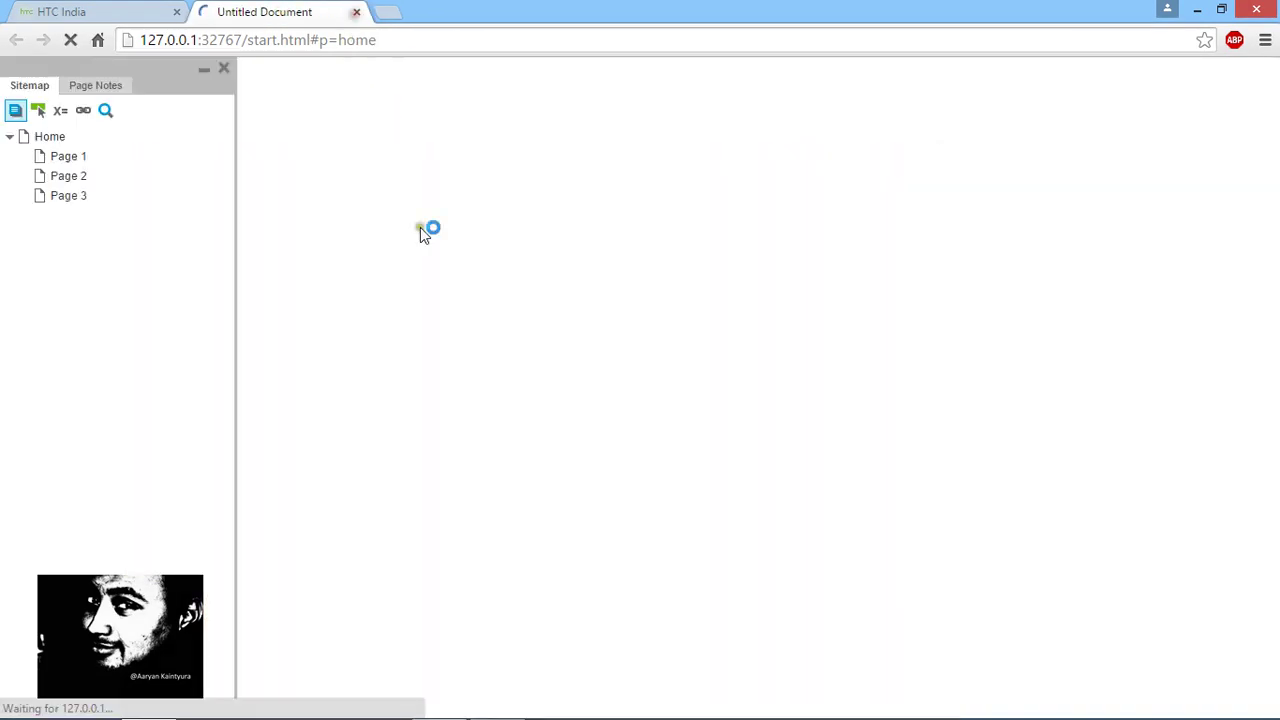
pyautogui.click(203, 72)
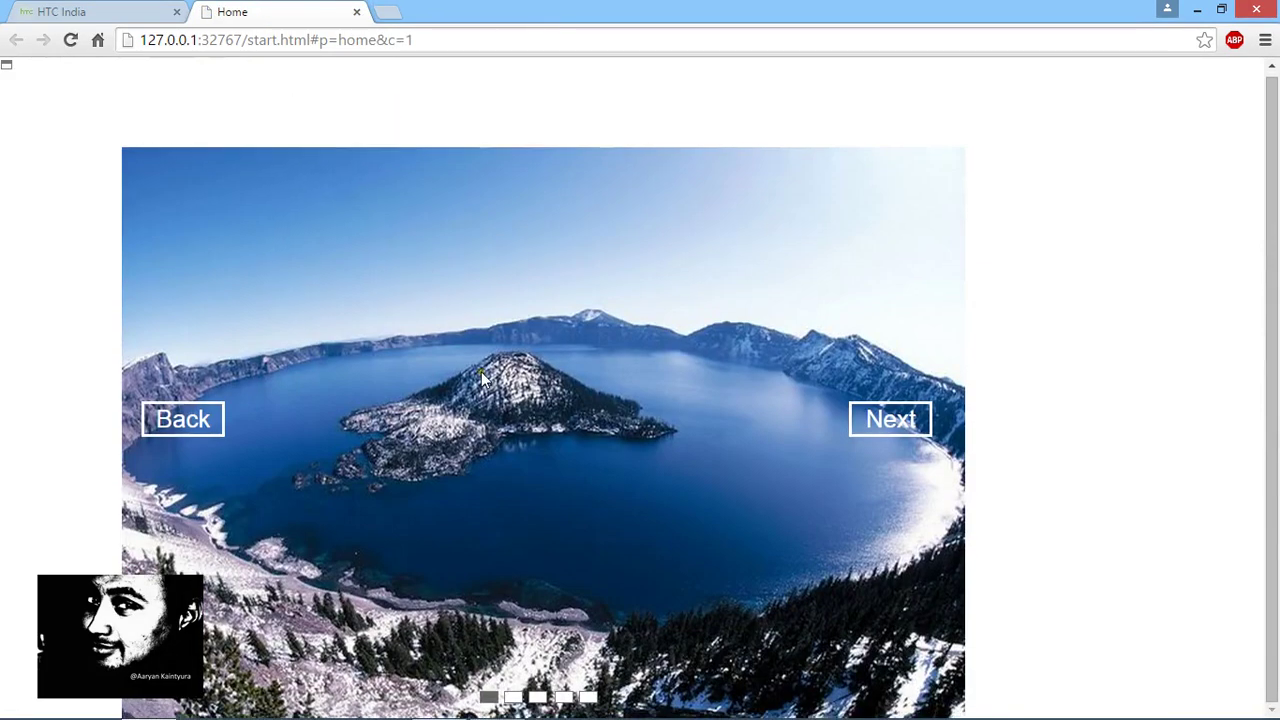
# Advance through all five carousel images with the prototype's Next button until it wraps to the first, checking the ticker highlights
pyautogui.click(886, 422)
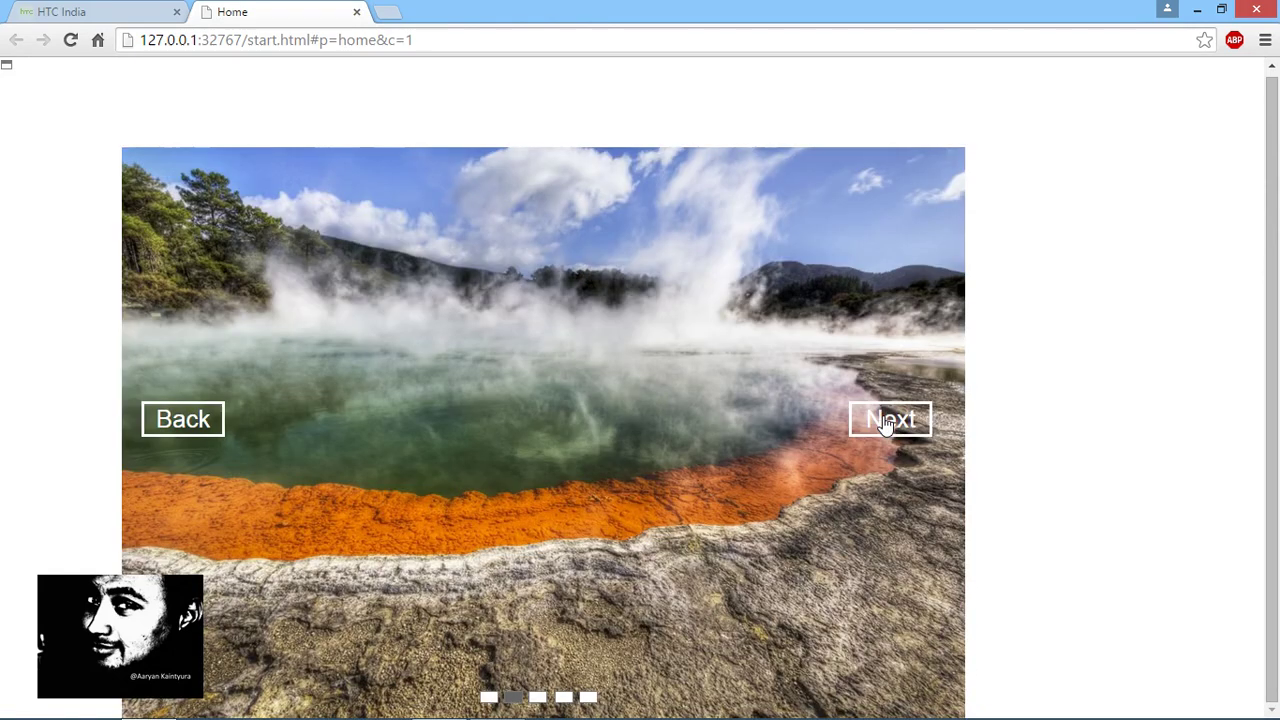
pyautogui.click(898, 430)
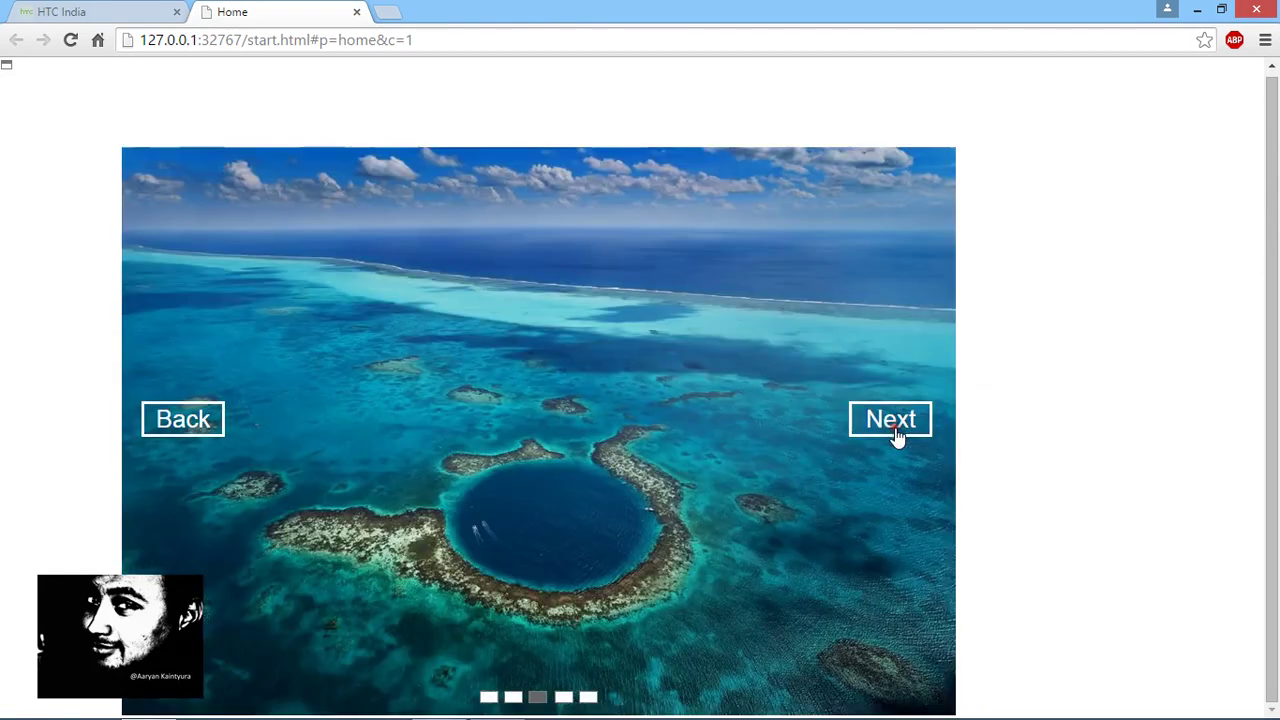
pyautogui.click(897, 430)
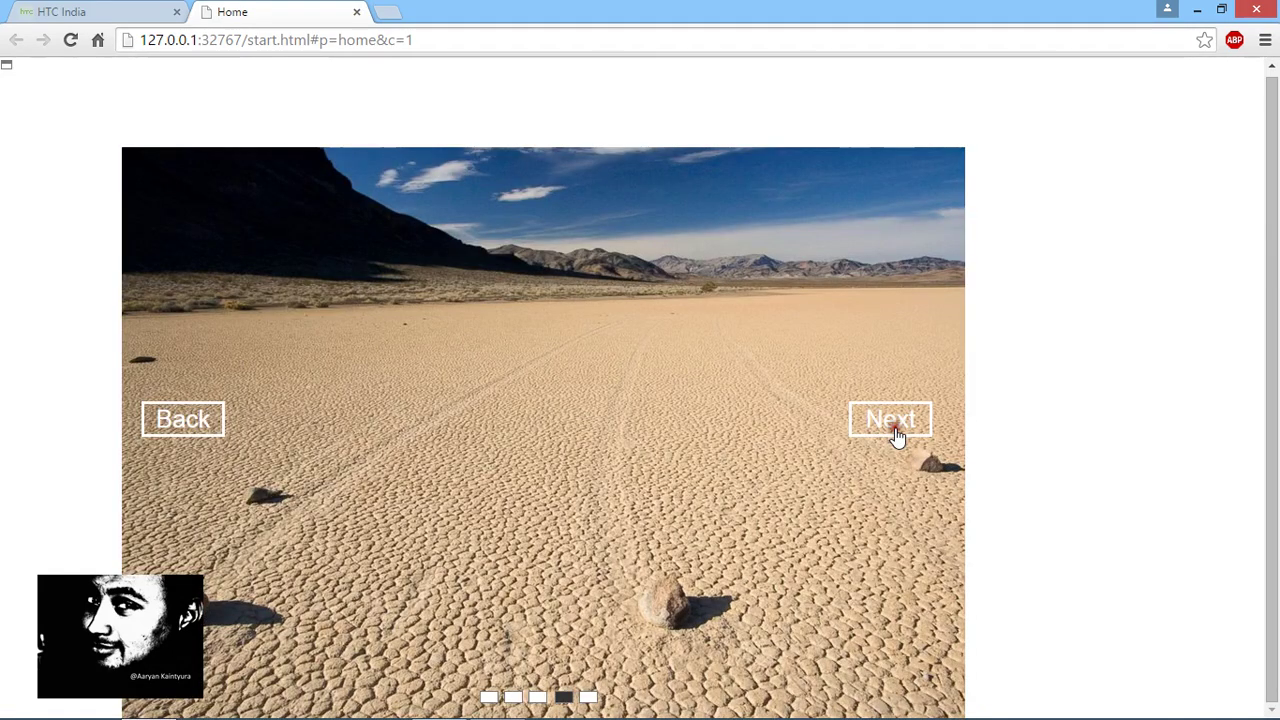
pyautogui.click(897, 432)
pyautogui.click(913, 444)
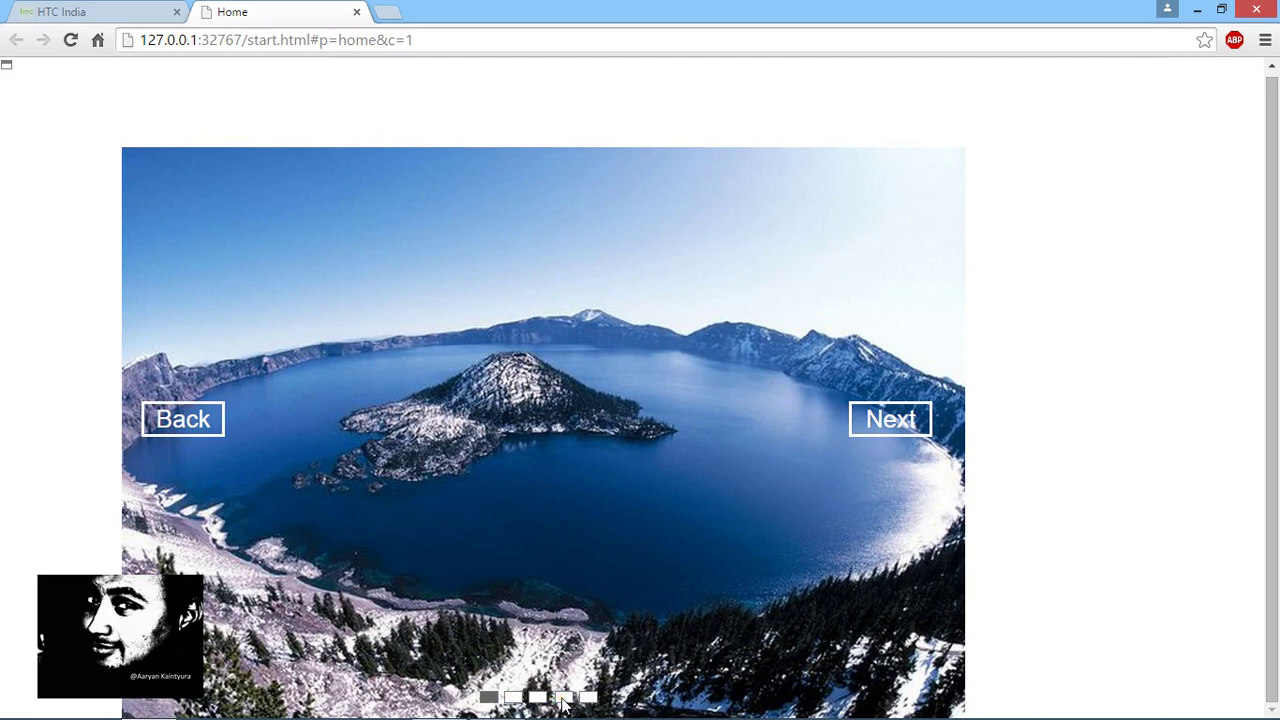
# Switch back to Axure RP and open State1 of ticker_panel for editing
pyautogui.hotkey('alt', 'Tab')
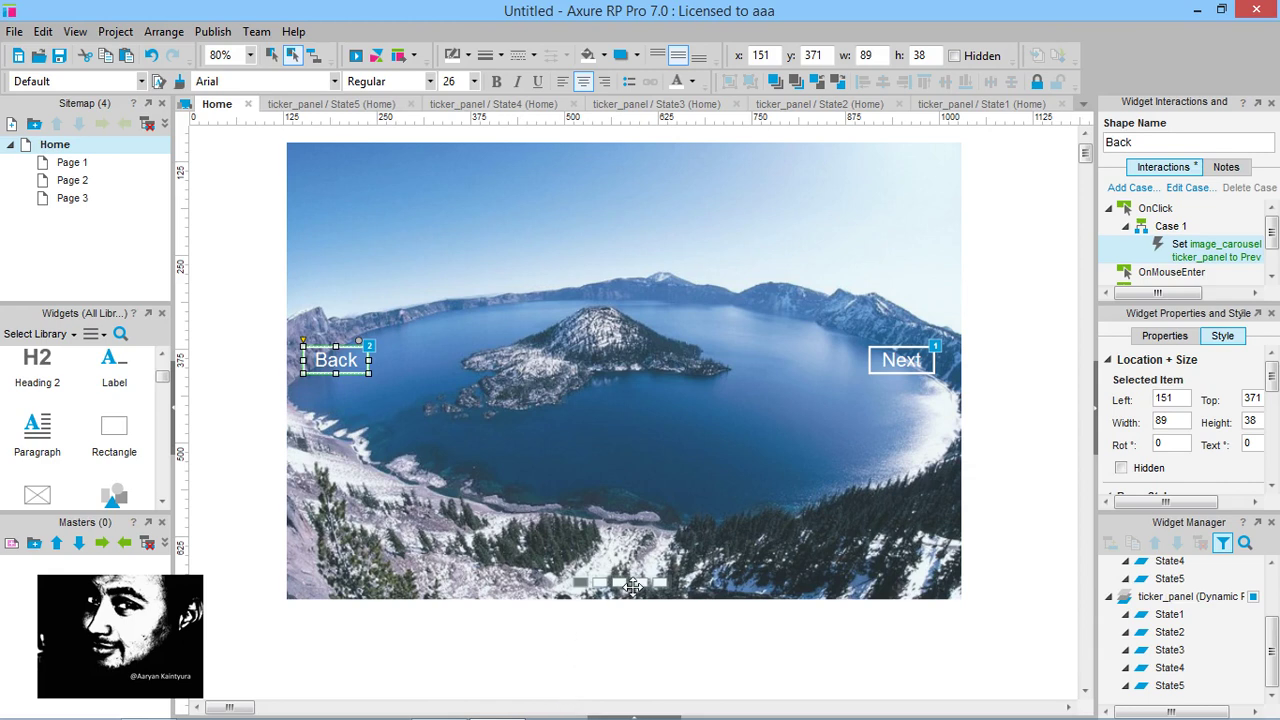
pyautogui.click(632, 585)
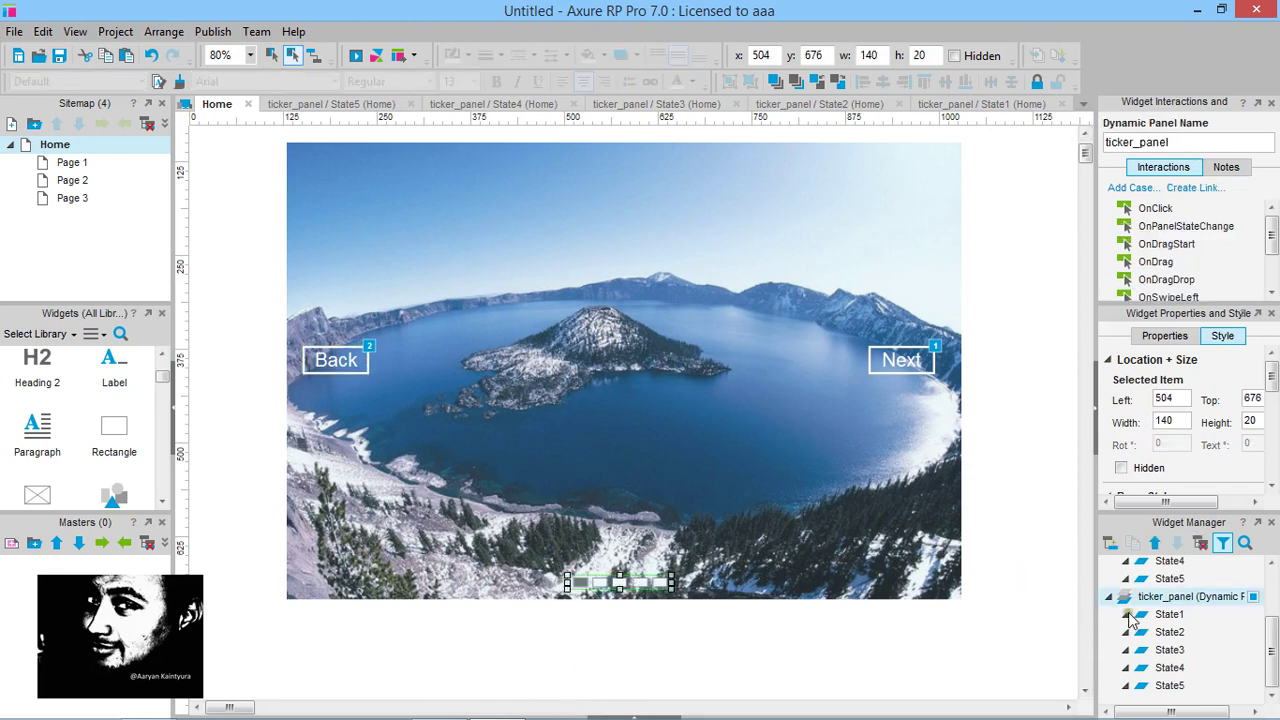
pyautogui.moveTo(1158, 620)
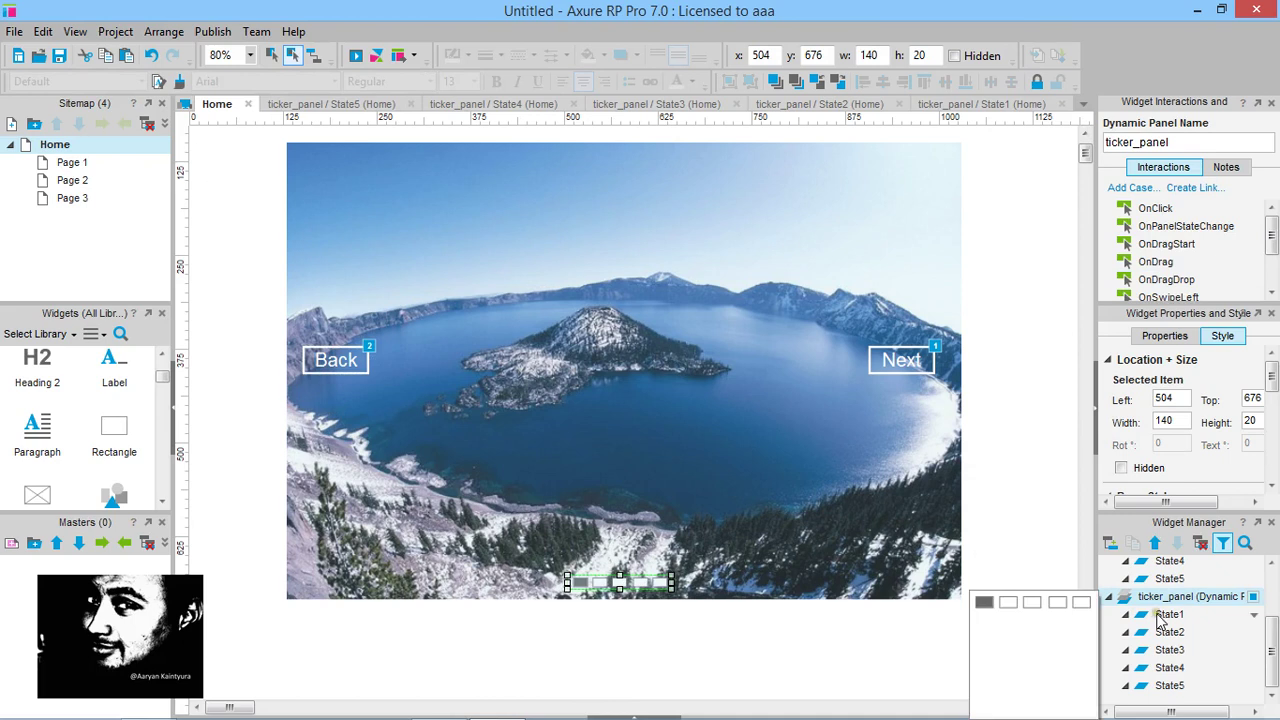
pyautogui.doubleClick(1160, 617)
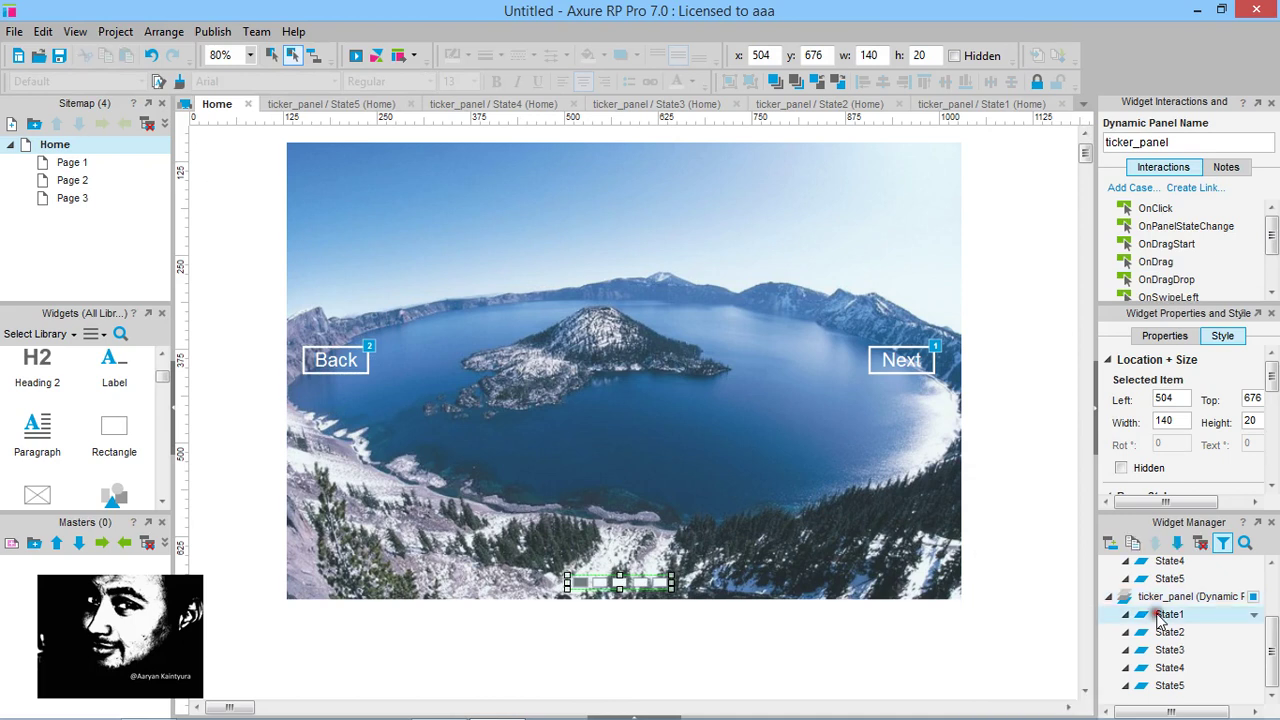
# Add an OnClick case to State1's first rectangle that sets both image_carousel and ticker_panel to State1
pyautogui.click(249, 150)
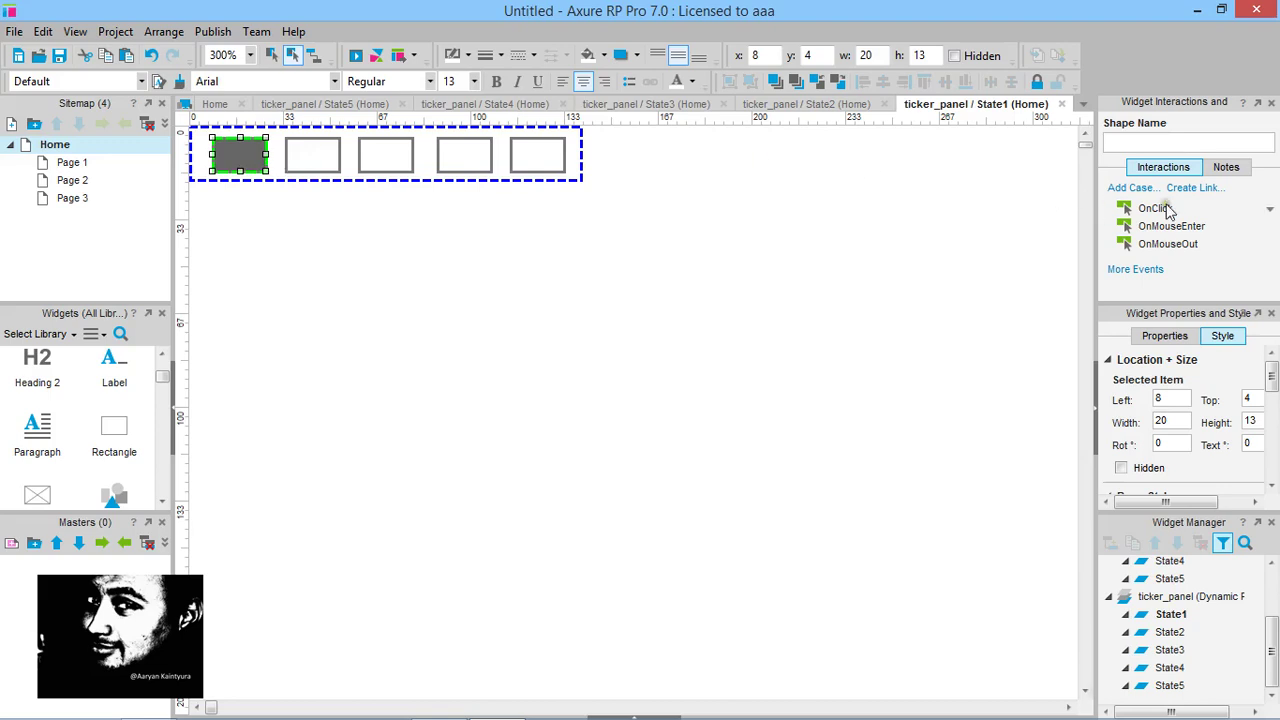
pyautogui.doubleClick(1168, 210)
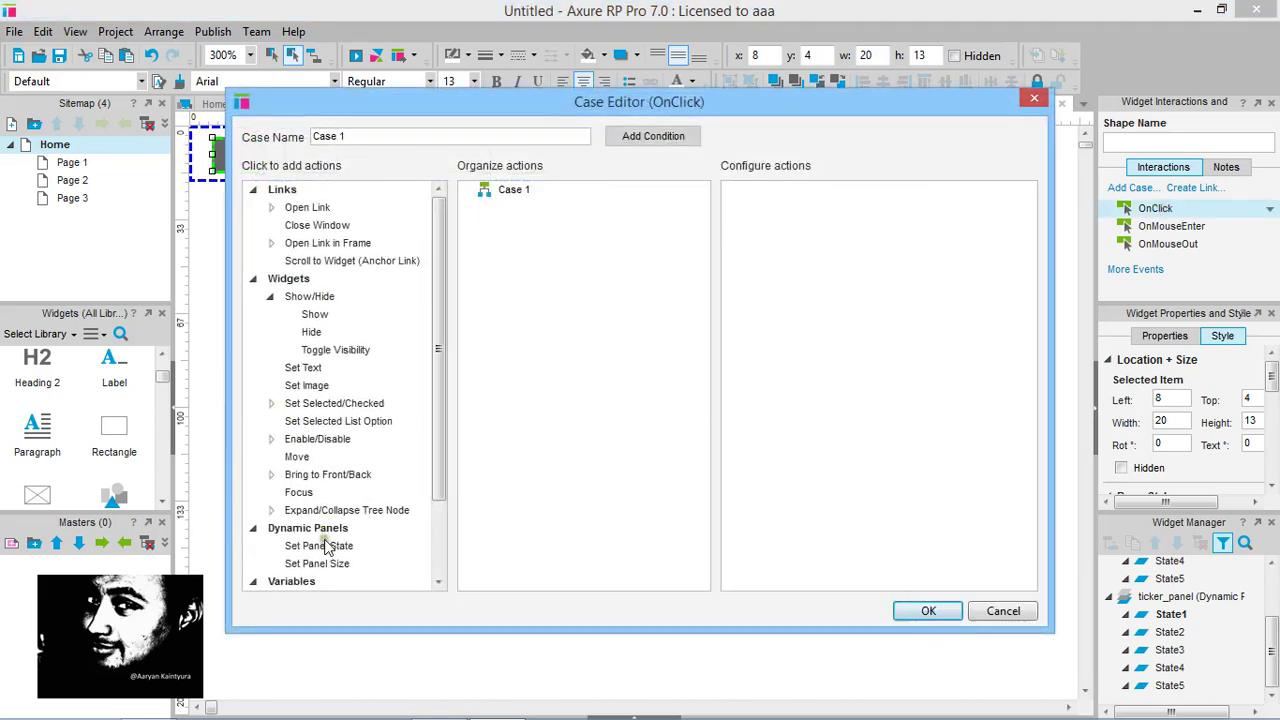
pyautogui.click(325, 545)
pyautogui.click(753, 237)
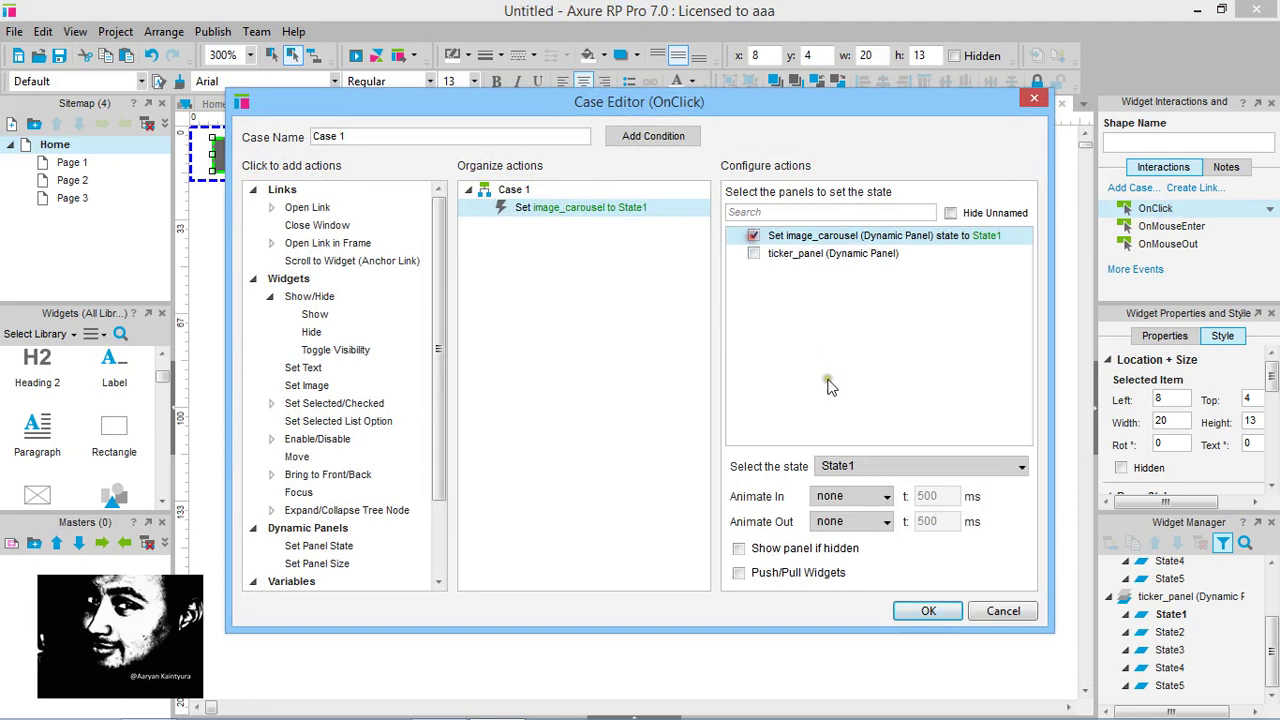
pyautogui.click(753, 255)
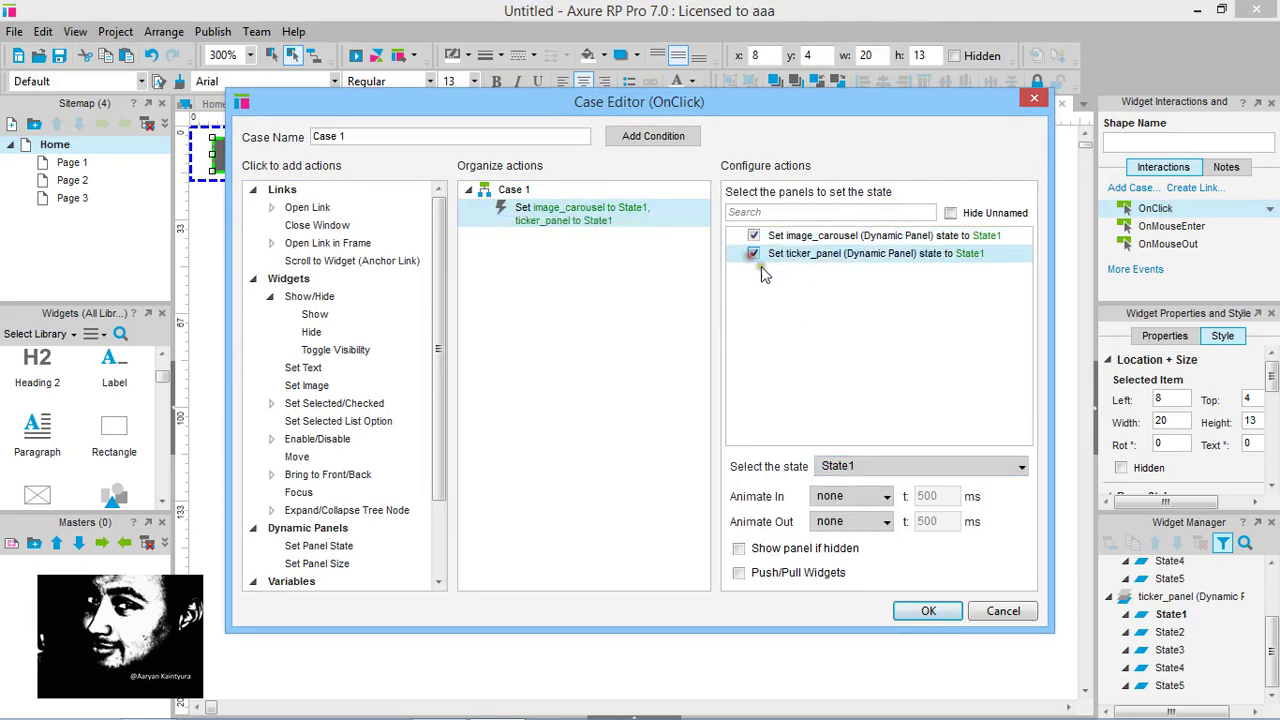
pyautogui.click(922, 610)
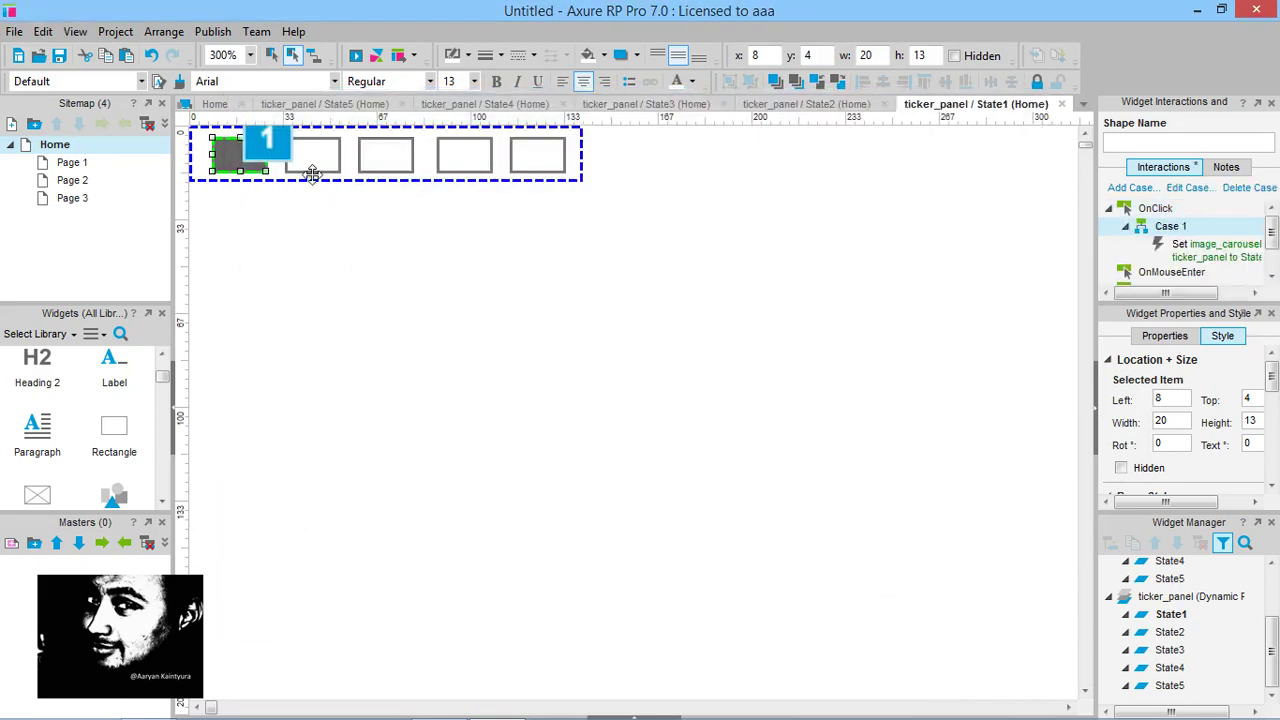
# Add an OnClick case to State1's second rectangle that sets both image_carousel and ticker_panel to State2
pyautogui.click(314, 166)
pyautogui.doubleClick(1158, 208)
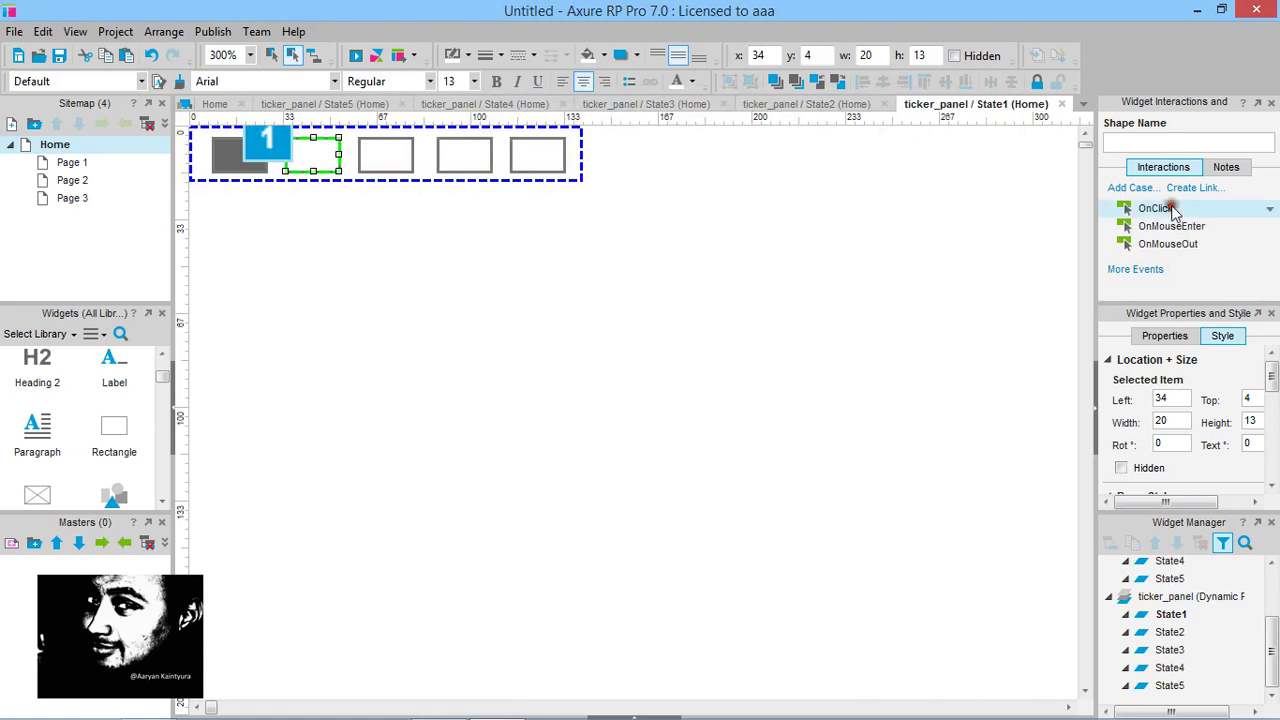
pyautogui.click(316, 546)
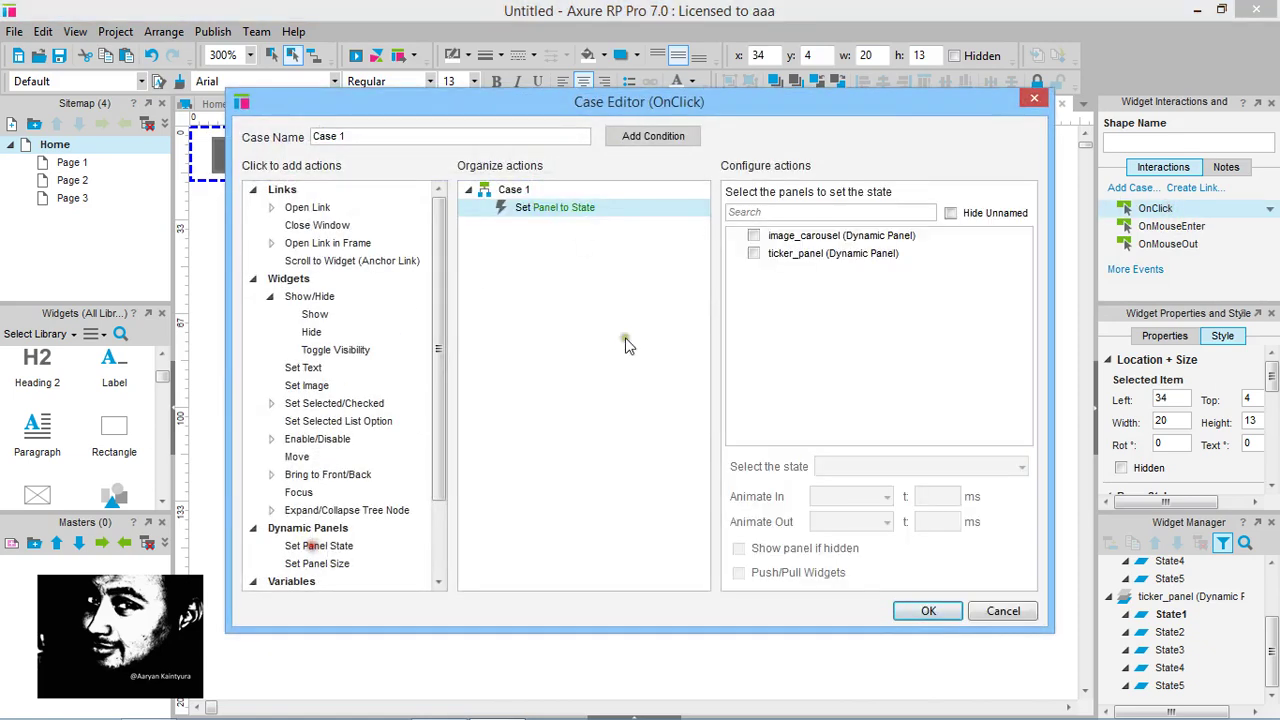
pyautogui.click(754, 236)
pyautogui.click(753, 253)
pyautogui.click(918, 467)
pyautogui.click(903, 504)
pyautogui.click(920, 238)
pyautogui.click(893, 466)
pyautogui.click(900, 504)
pyautogui.click(926, 610)
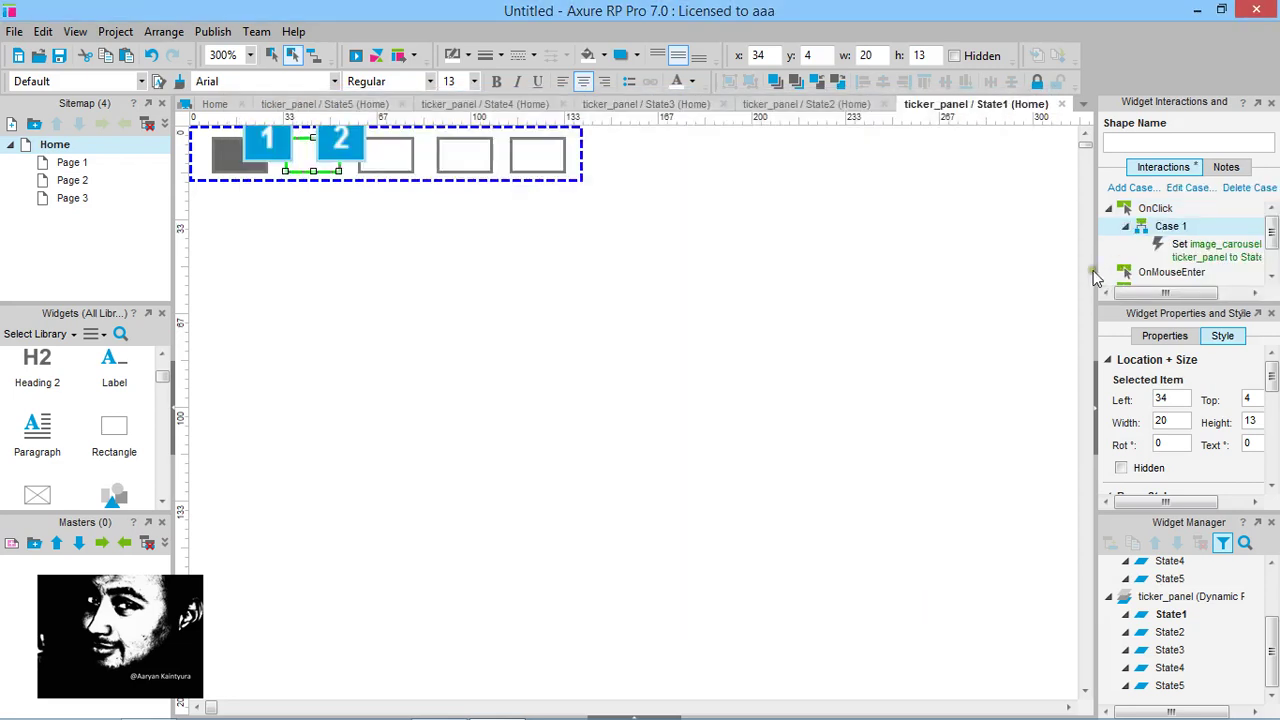
pyautogui.click(392, 164)
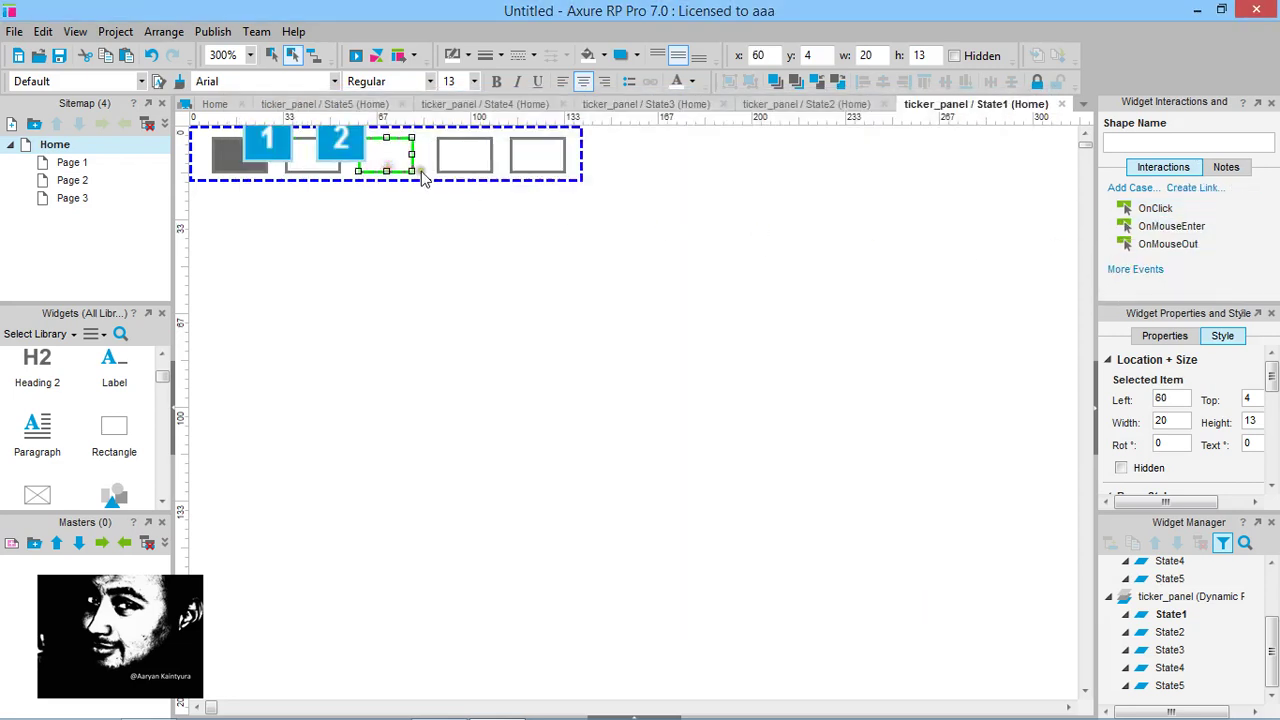
pyautogui.doubleClick(1168, 650)
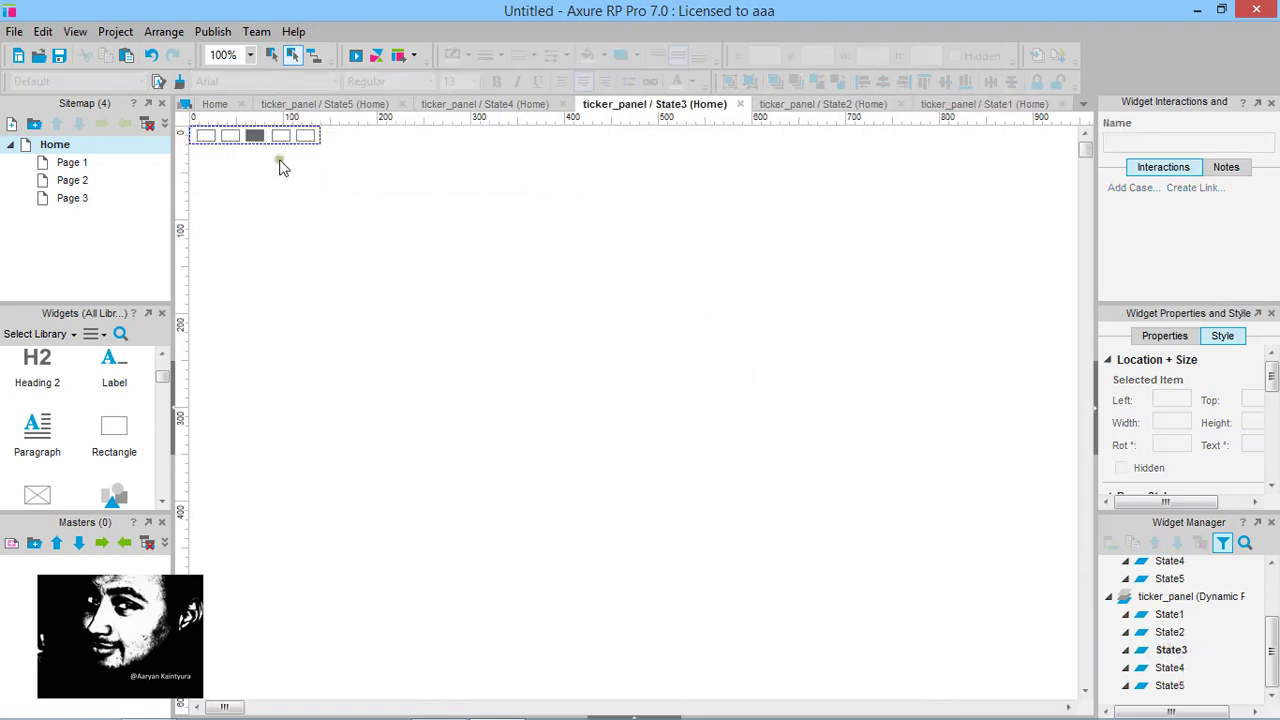
pyautogui.click(254, 136)
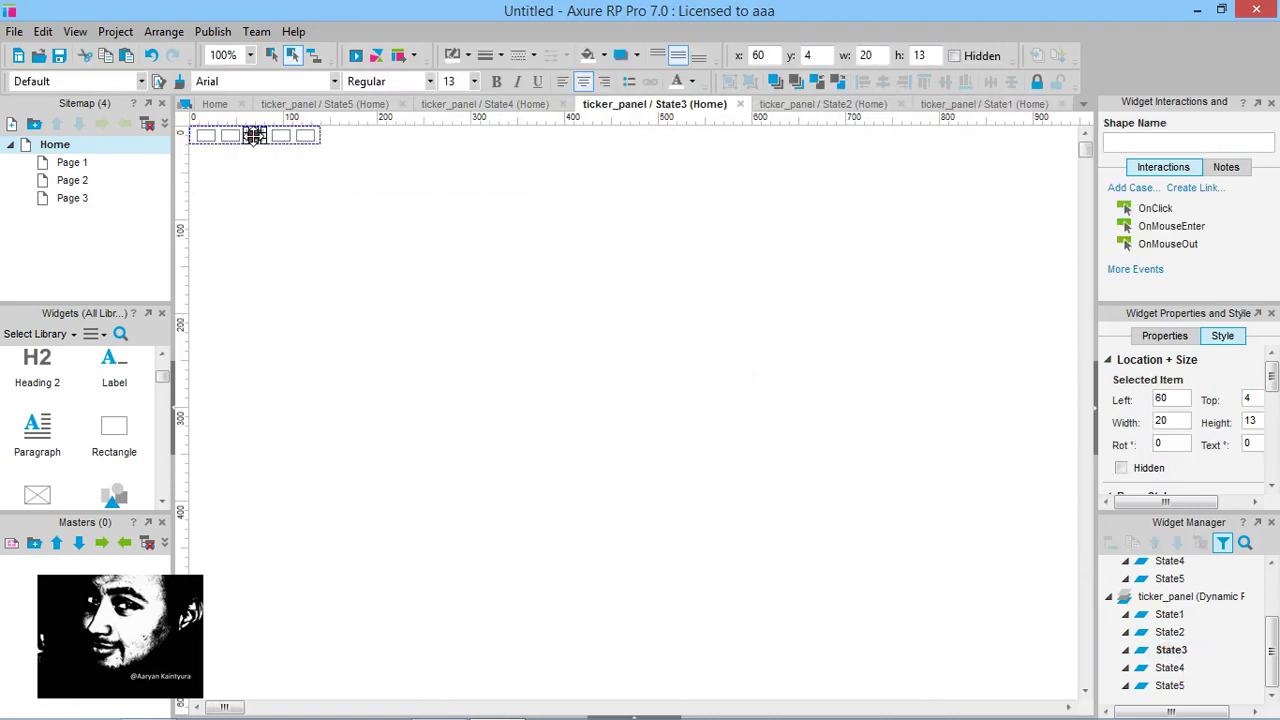
pyautogui.doubleClick(1168, 614)
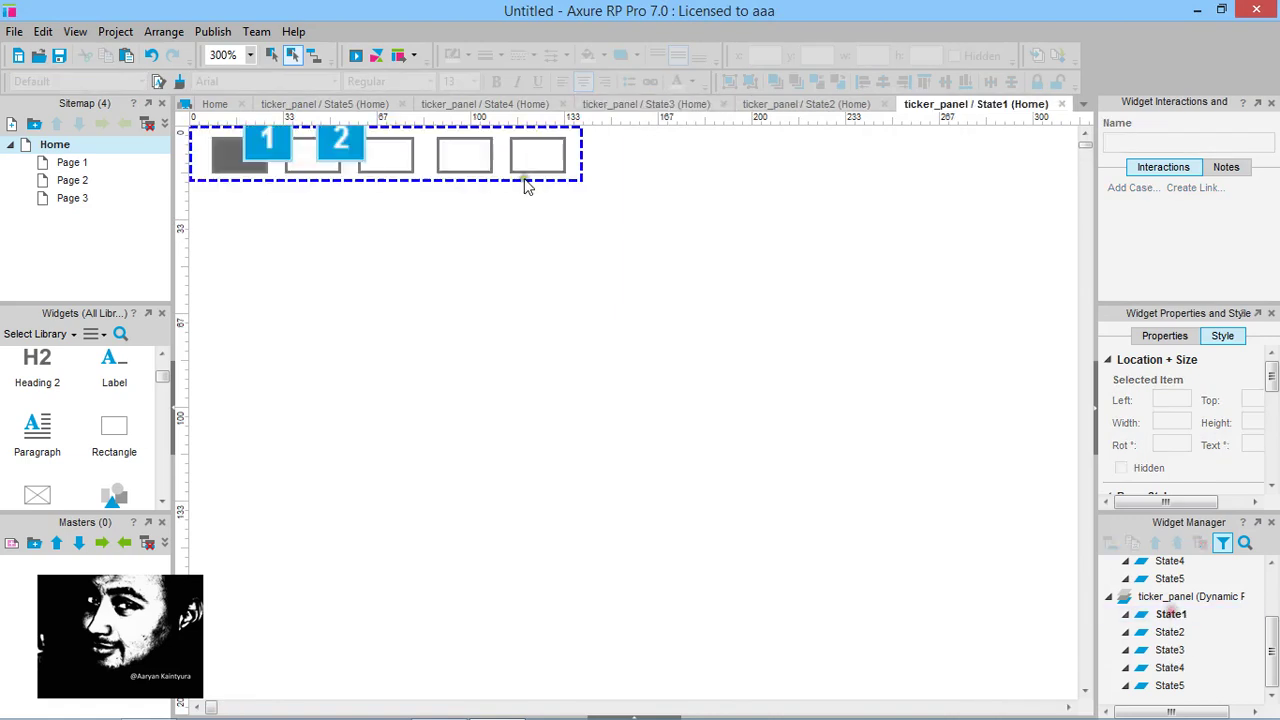
# Add an OnClick case to State1's third rectangle that sets both image_carousel and ticker_panel to State2
pyautogui.click(382, 166)
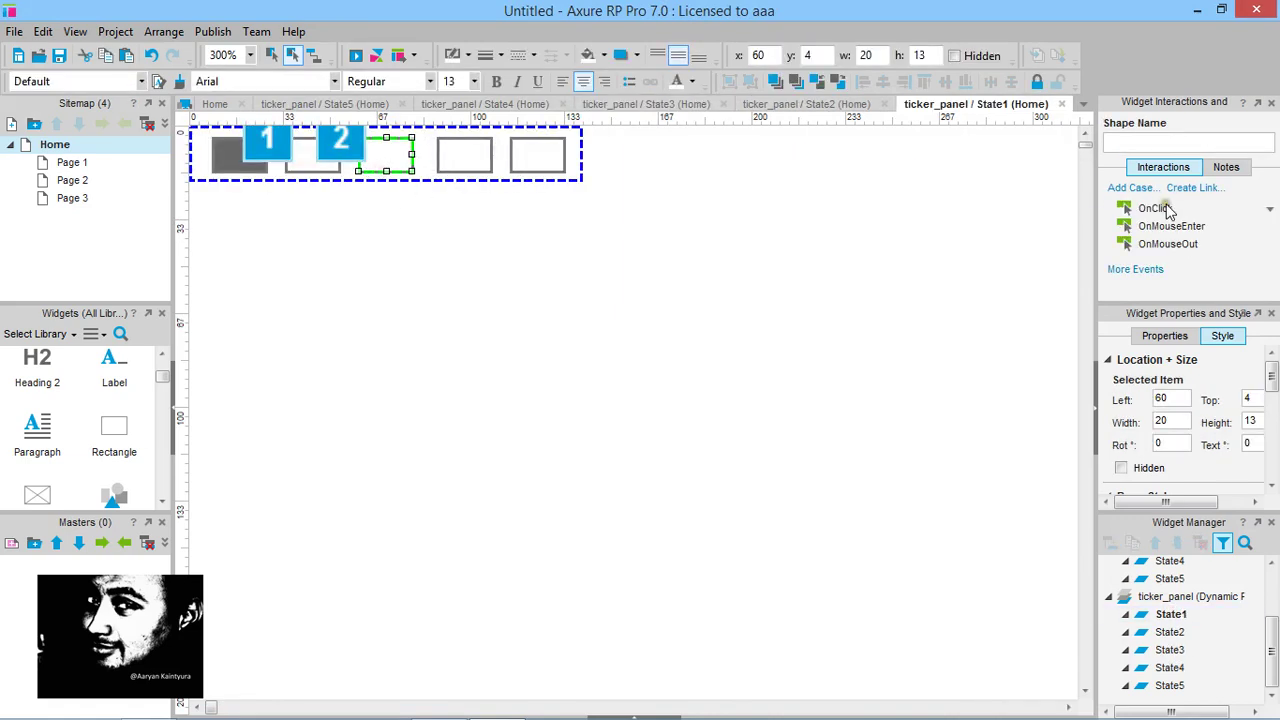
pyautogui.click(1166, 208)
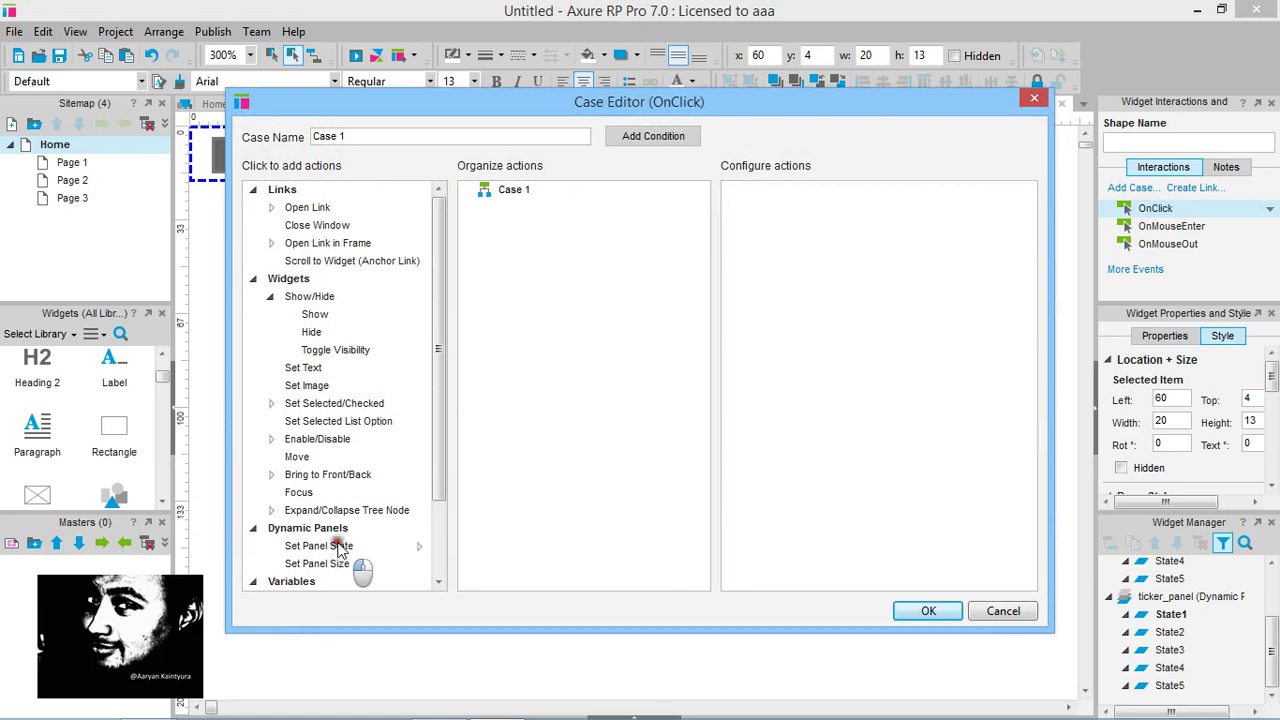
pyautogui.click(338, 547)
pyautogui.click(753, 235)
pyautogui.click(753, 253)
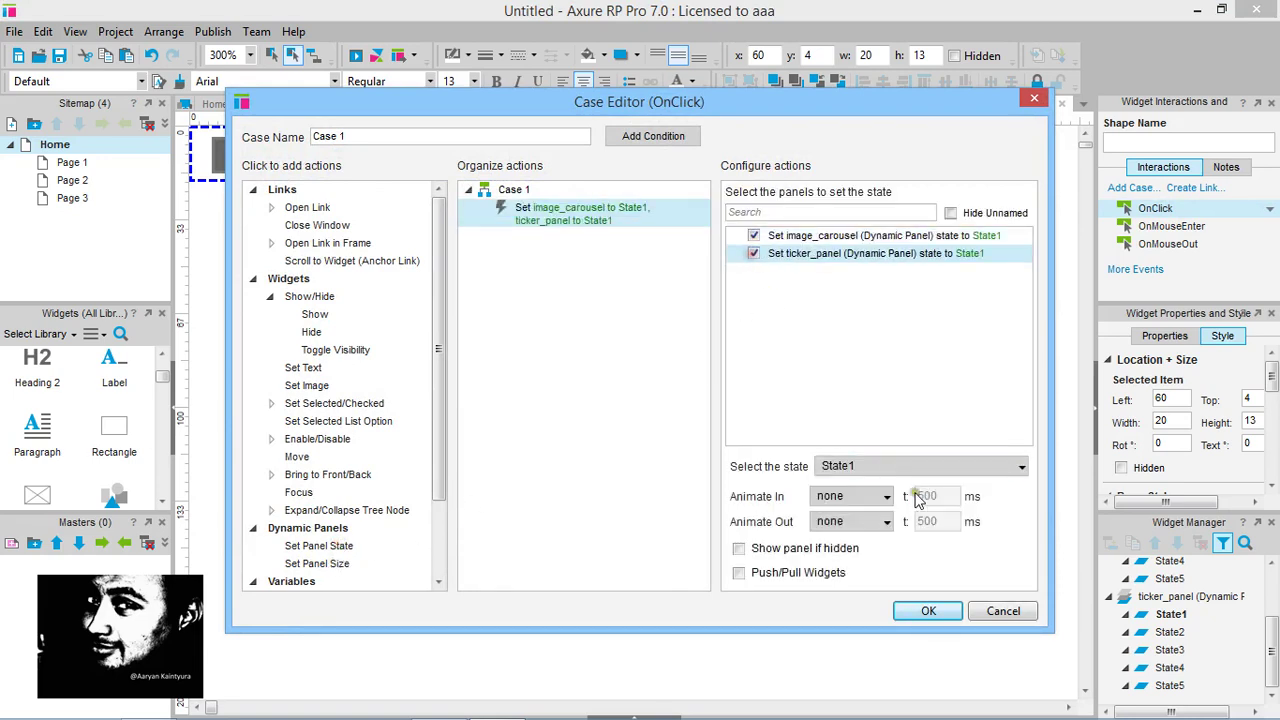
pyautogui.click(920, 466)
pyautogui.click(915, 505)
pyautogui.click(888, 236)
pyautogui.click(915, 466)
pyautogui.click(902, 502)
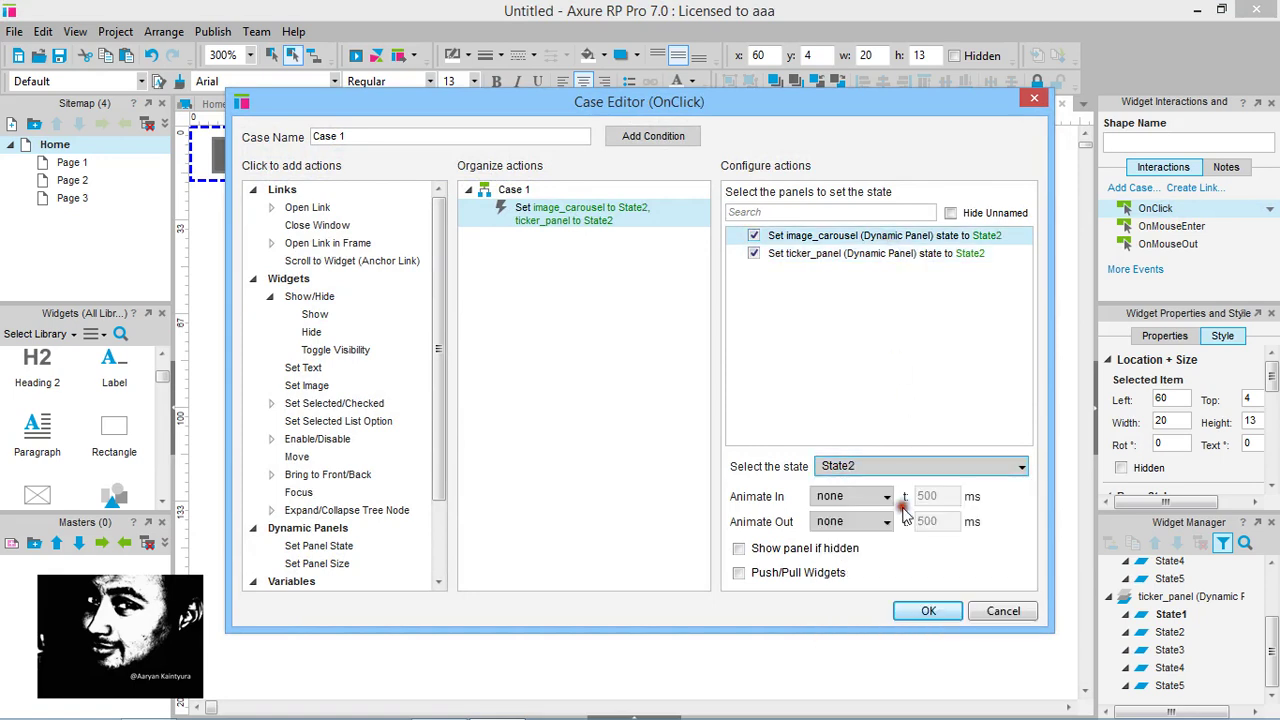
pyautogui.click(926, 611)
# Add an OnClick case to State1's fourth rectangle that sets both image_carousel and ticker_panel to State4
pyautogui.click(465, 155)
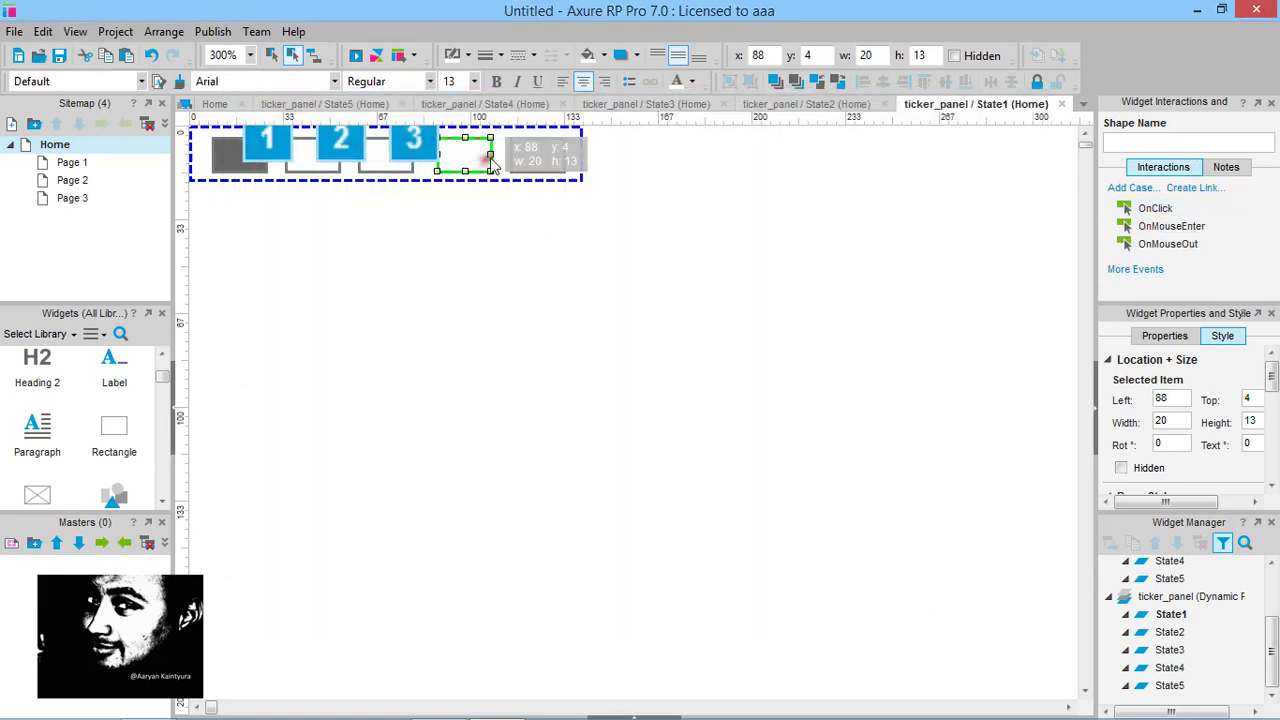
pyautogui.doubleClick(1236, 212)
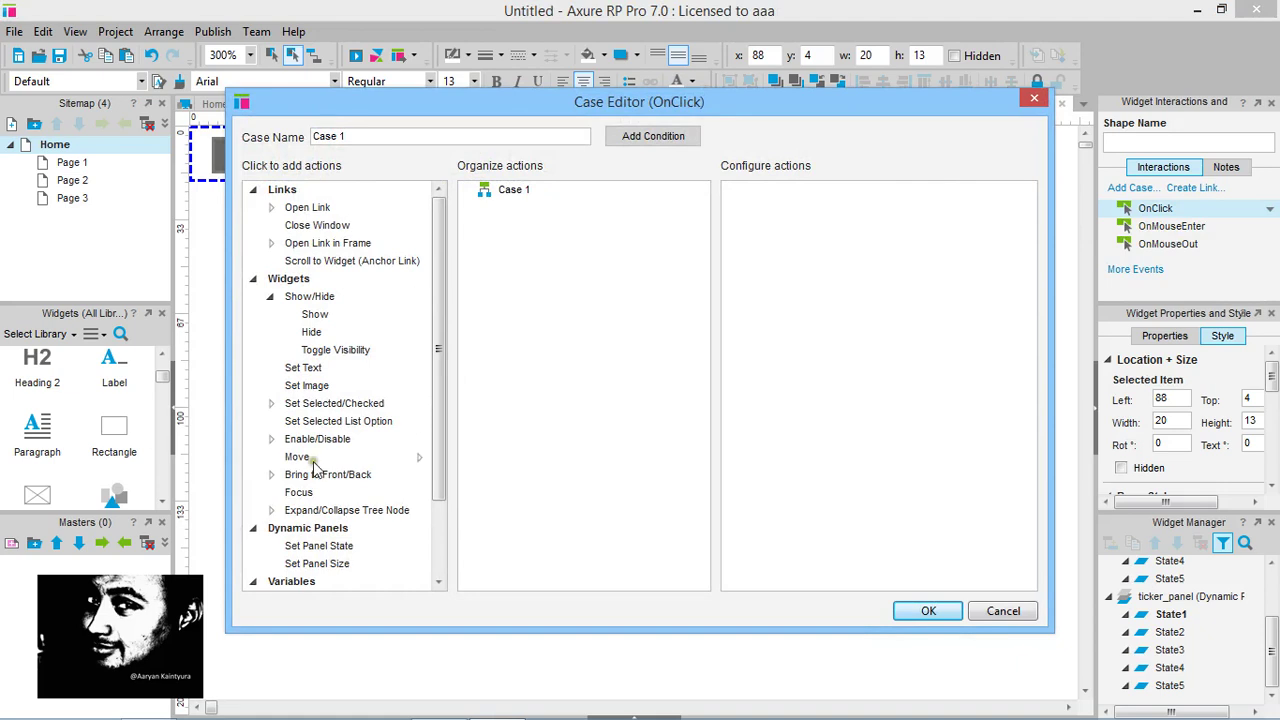
pyautogui.click(322, 547)
pyautogui.click(326, 563)
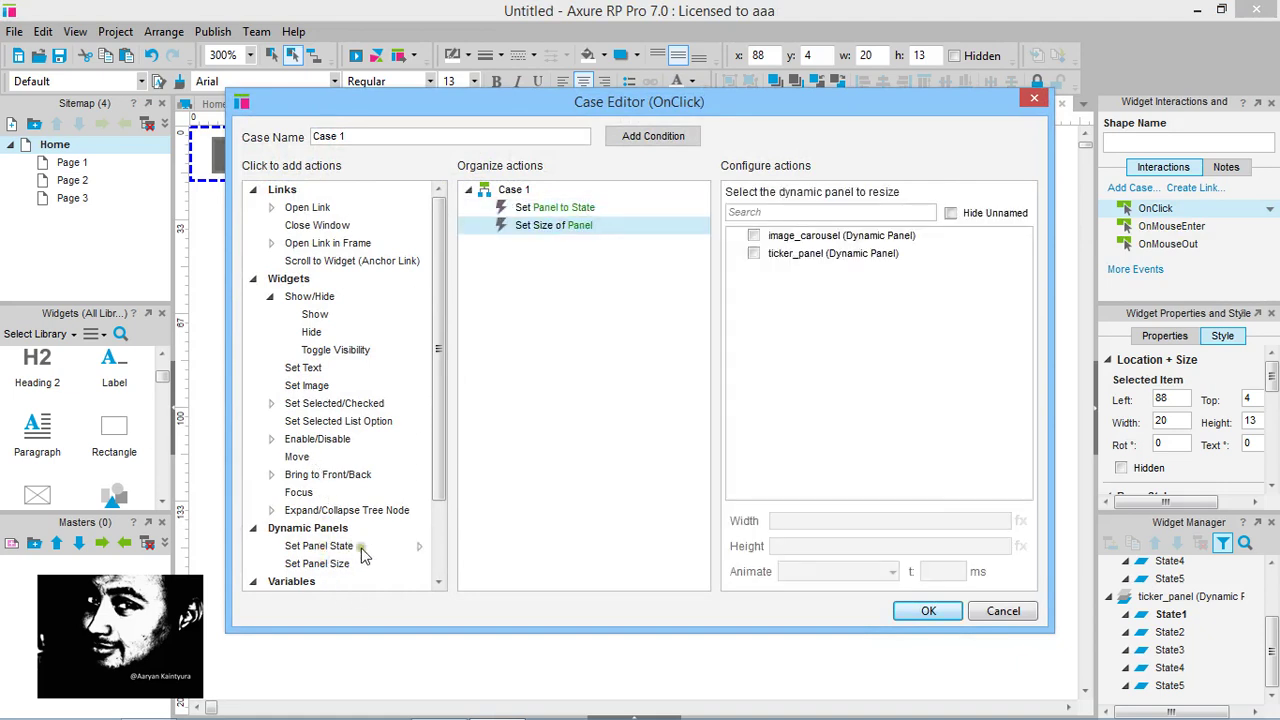
pyautogui.press('Delete')
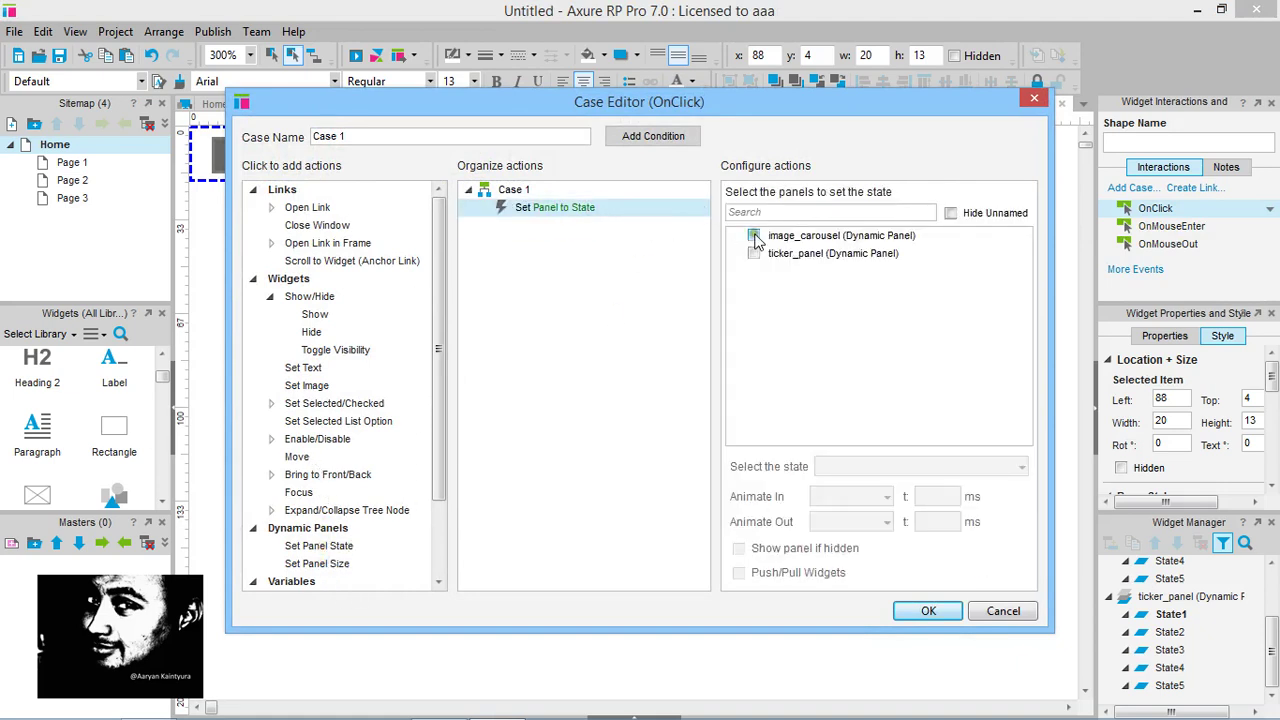
pyautogui.click(753, 235)
pyautogui.click(753, 253)
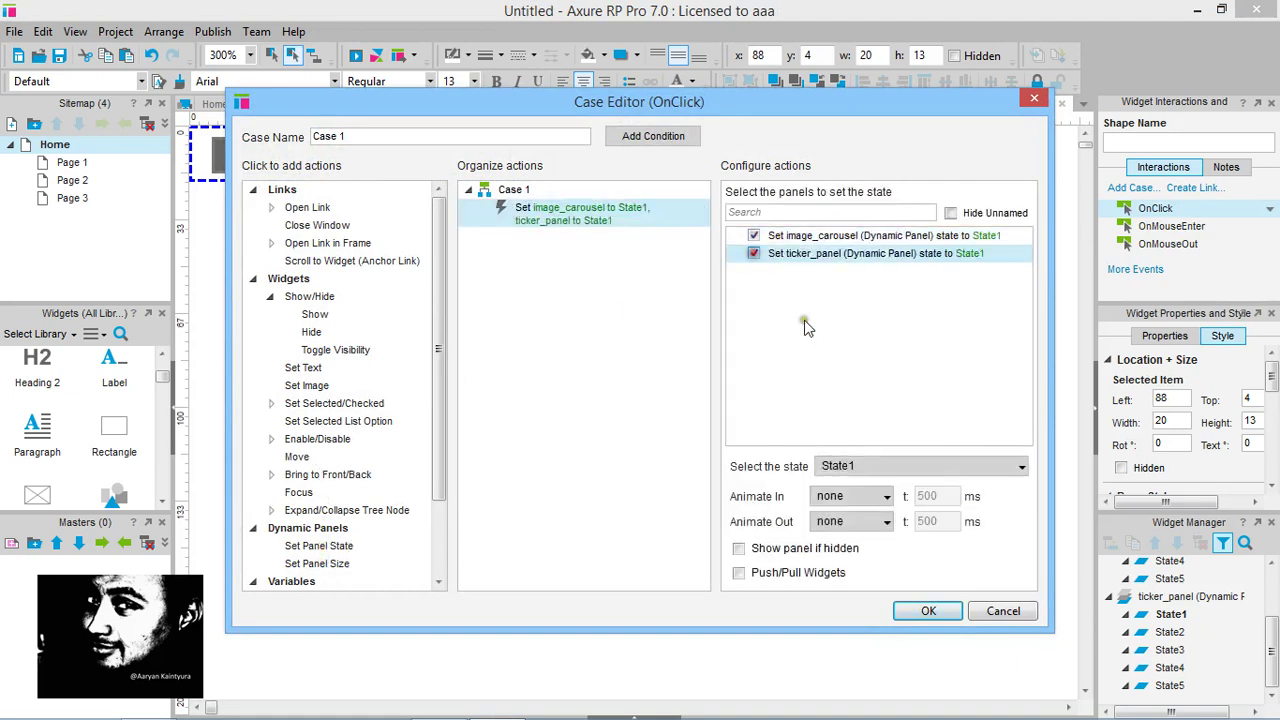
pyautogui.click(882, 466)
pyautogui.click(873, 540)
pyautogui.click(893, 237)
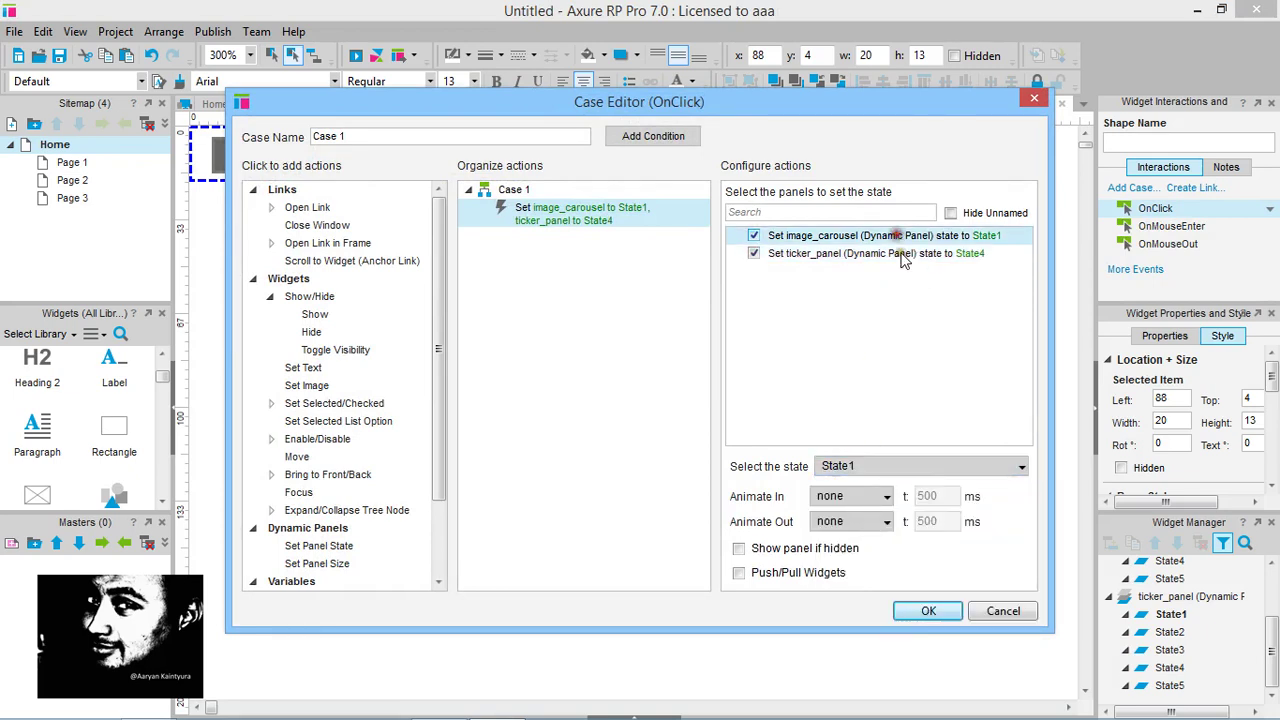
pyautogui.click(948, 462)
pyautogui.click(915, 541)
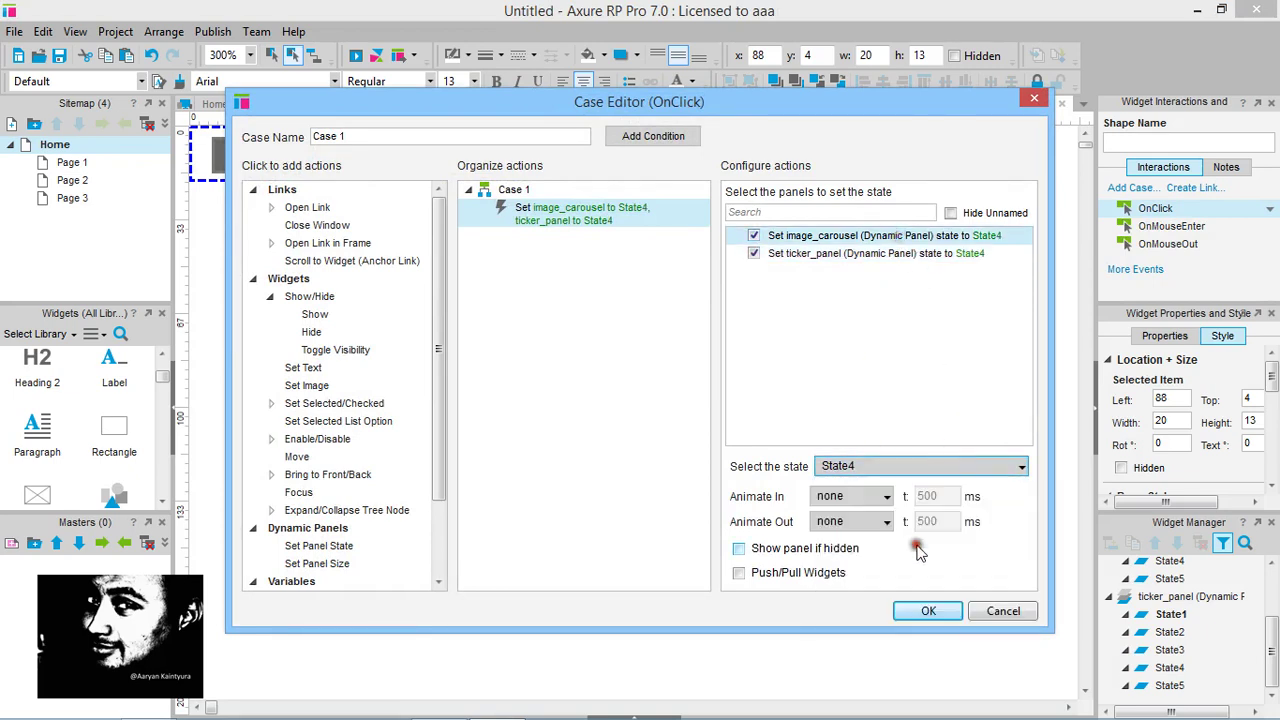
pyautogui.click(930, 611)
# Add an OnClick case to State1's fifth rectangle that sets both image_carousel and ticker_panel to State2
pyautogui.click(558, 170)
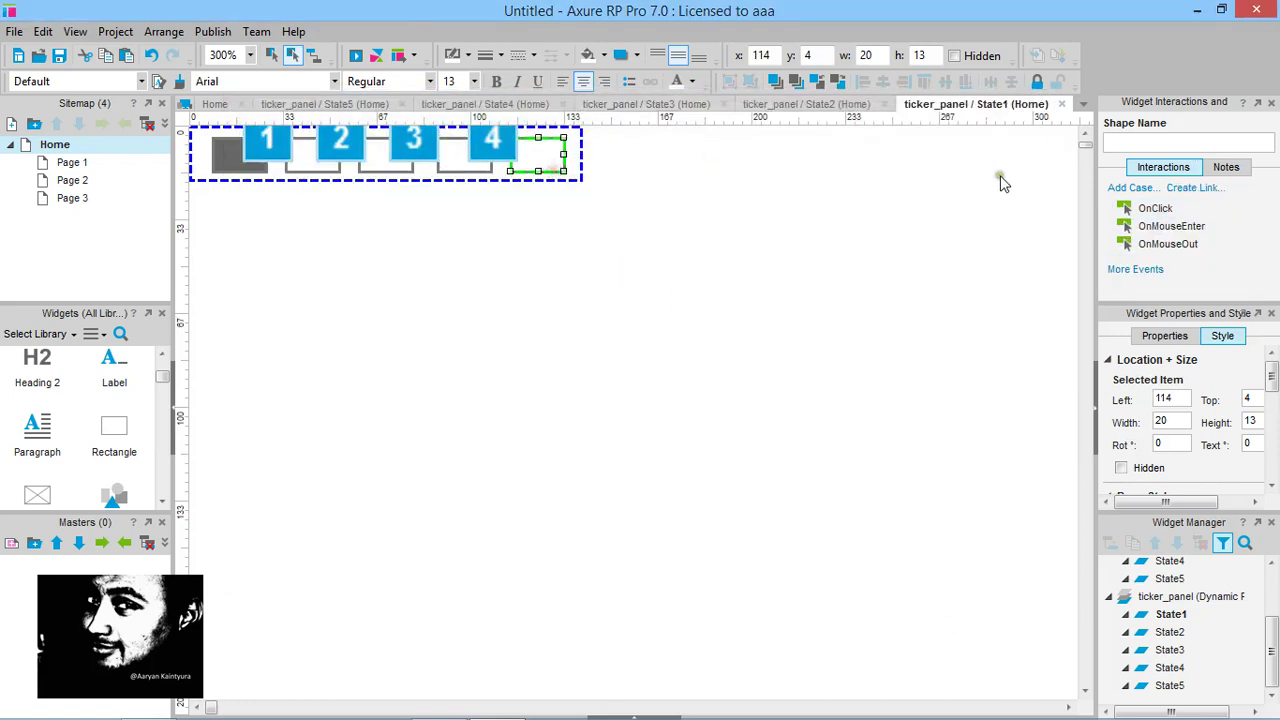
pyautogui.doubleClick(1148, 208)
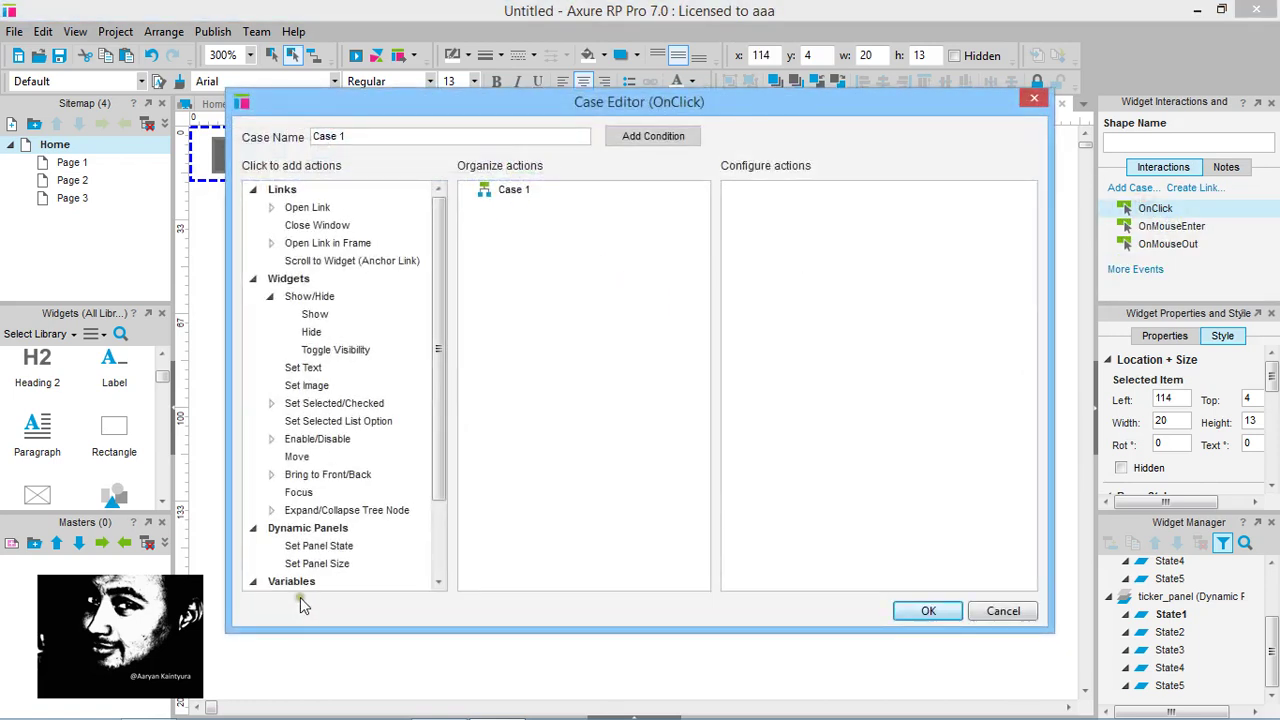
pyautogui.doubleClick(320, 545)
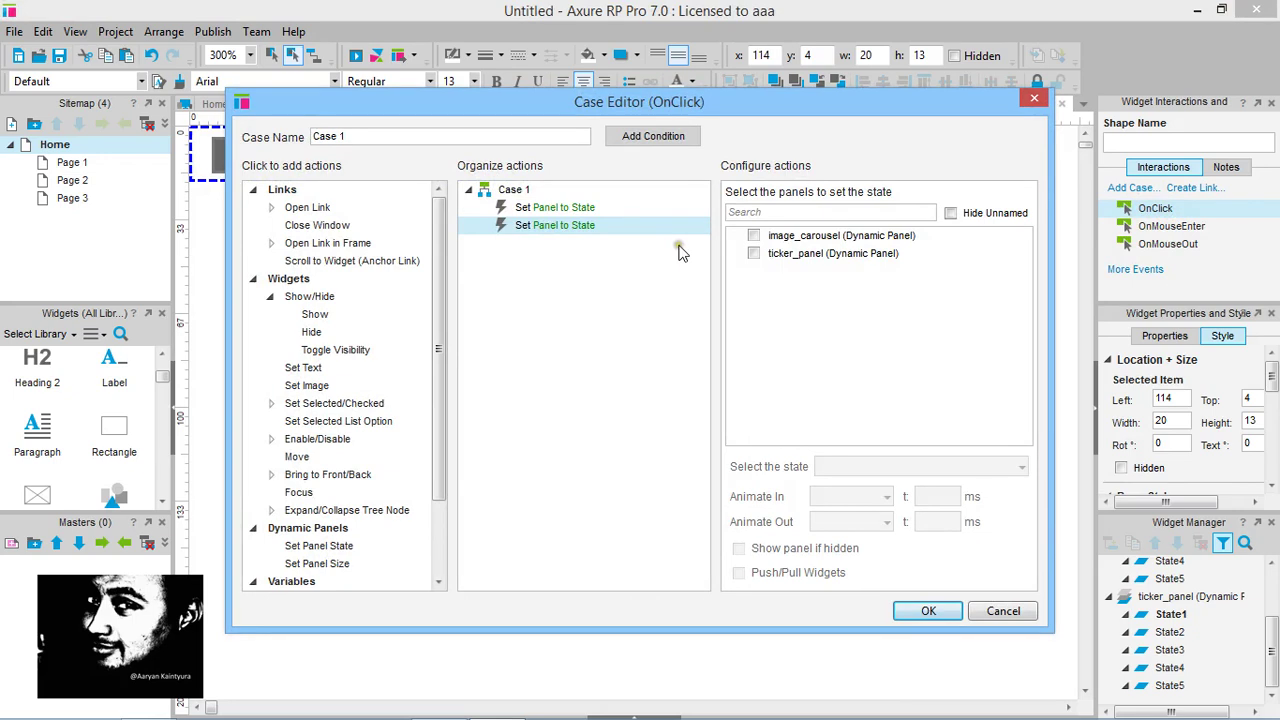
pyautogui.press('Delete')
pyautogui.click(754, 235)
pyautogui.click(754, 253)
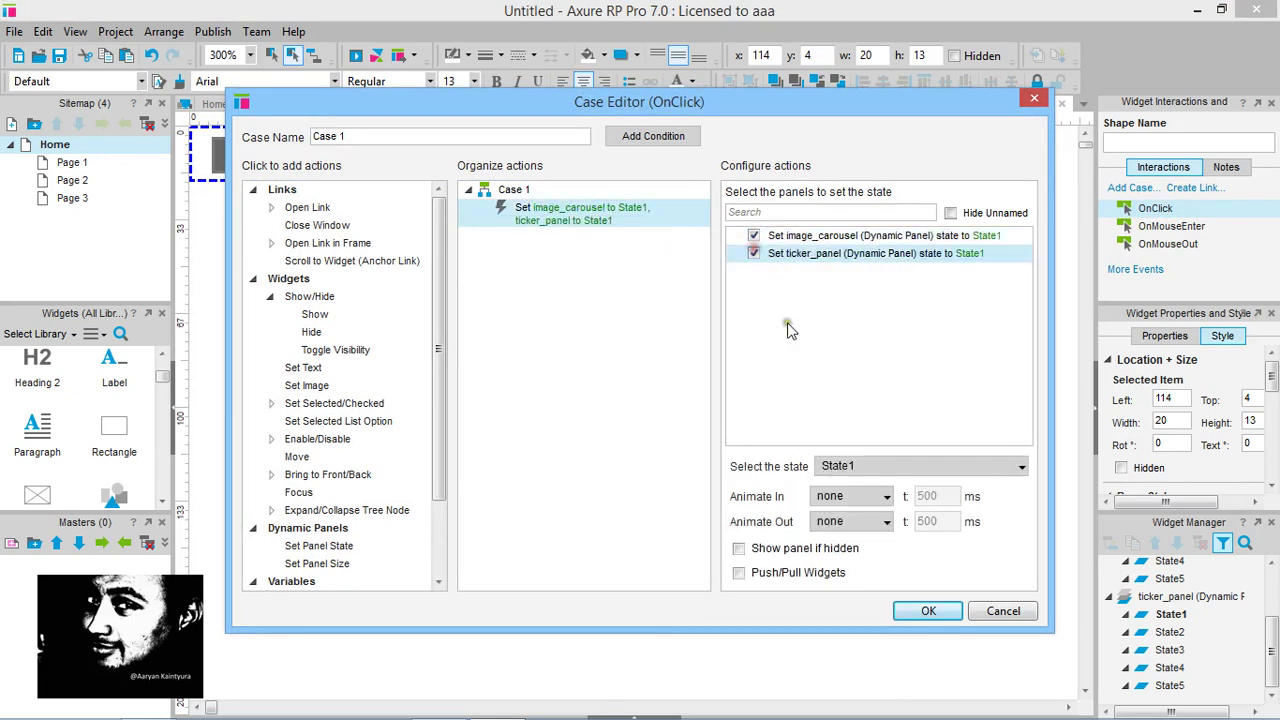
pyautogui.click(895, 468)
pyautogui.click(892, 503)
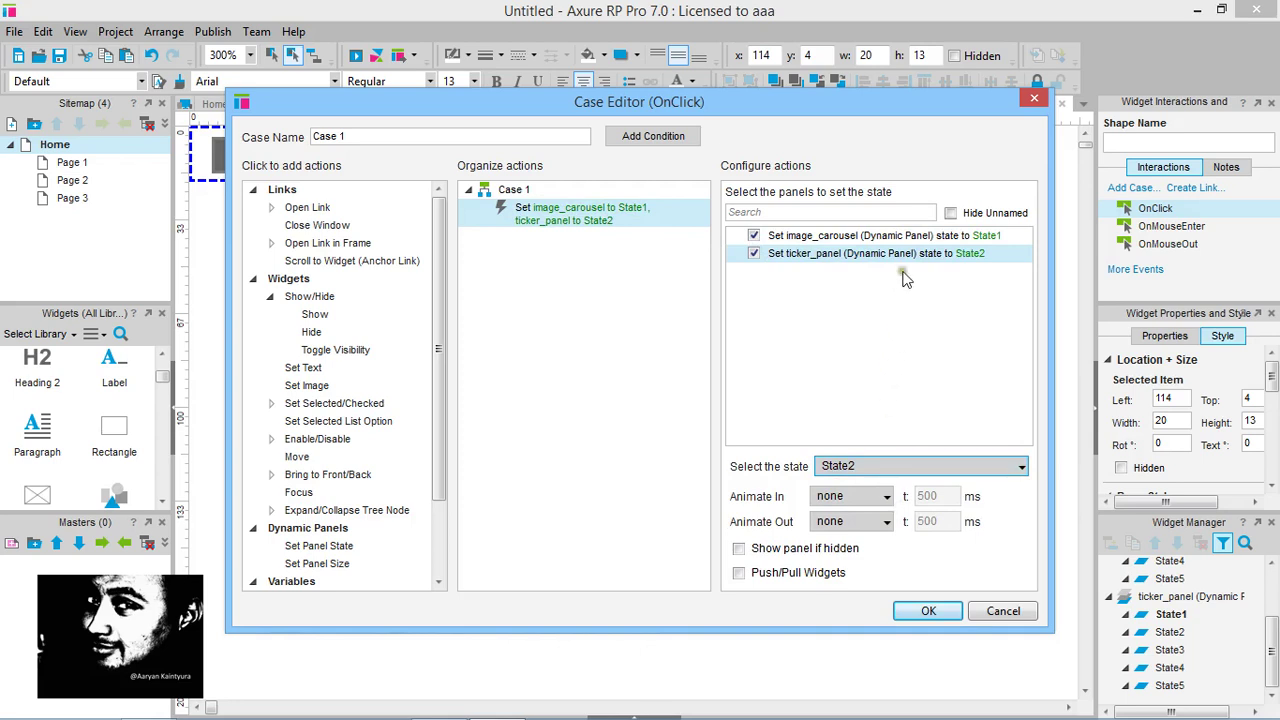
pyautogui.click(912, 238)
pyautogui.click(963, 466)
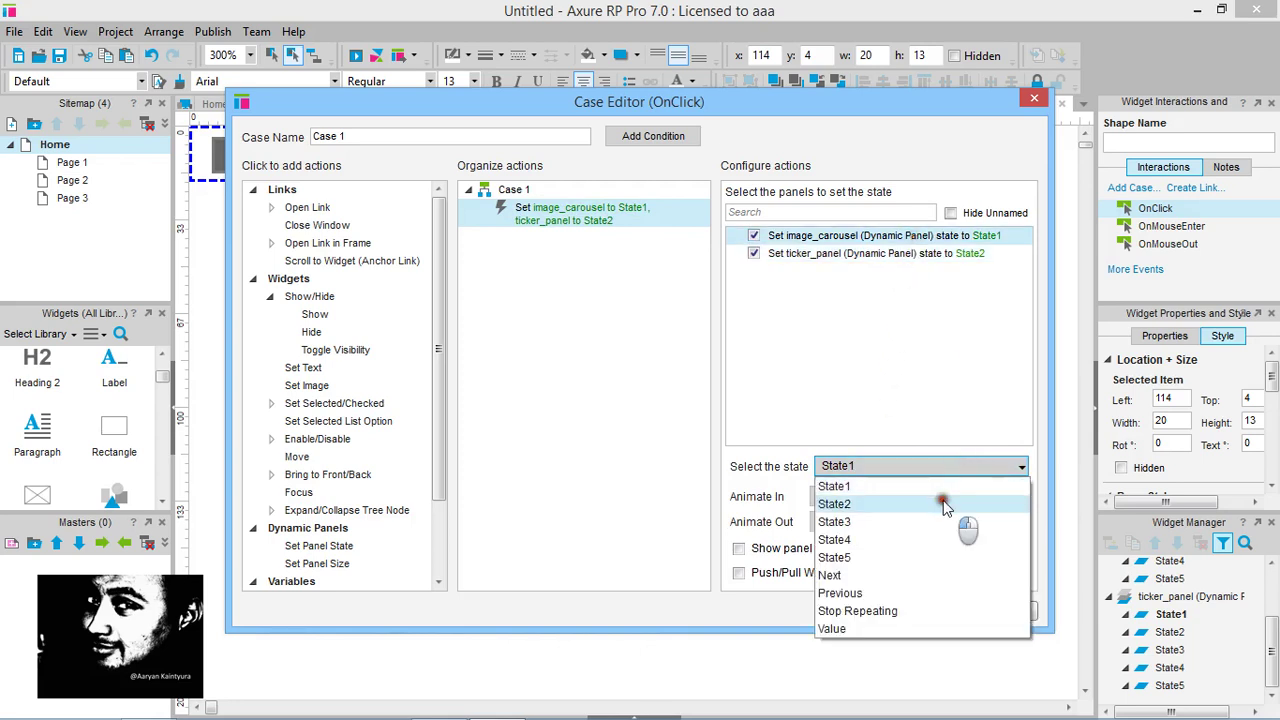
pyautogui.click(945, 504)
pyautogui.click(922, 609)
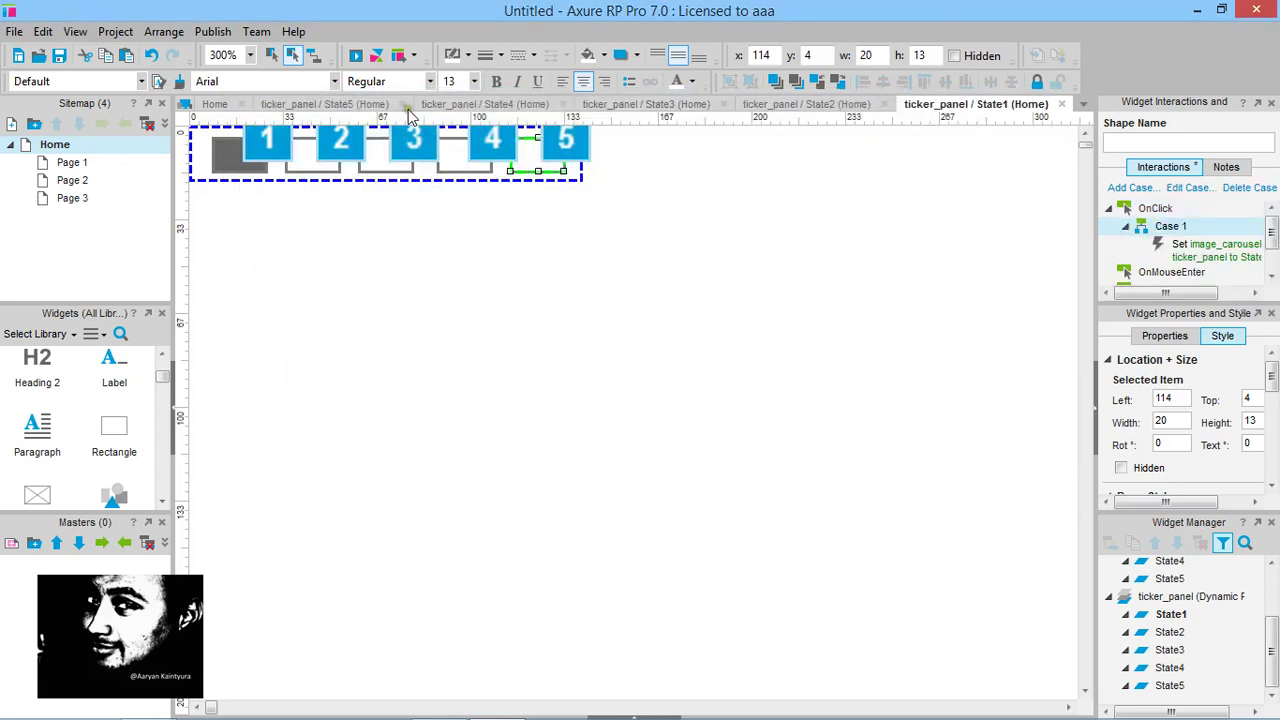
# Preview the prototype in the browser with the sitemap collapsed and advance with Next through all five images back to the first
pyautogui.click(356, 55)
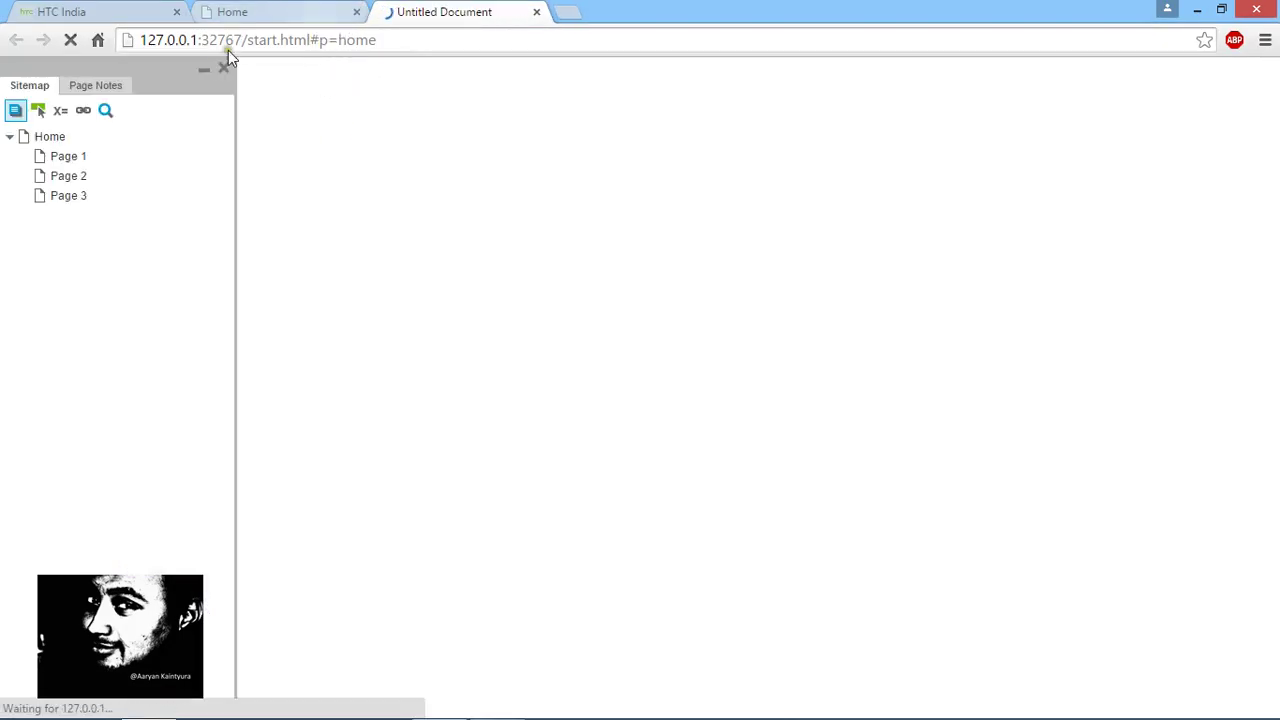
pyautogui.click(204, 68)
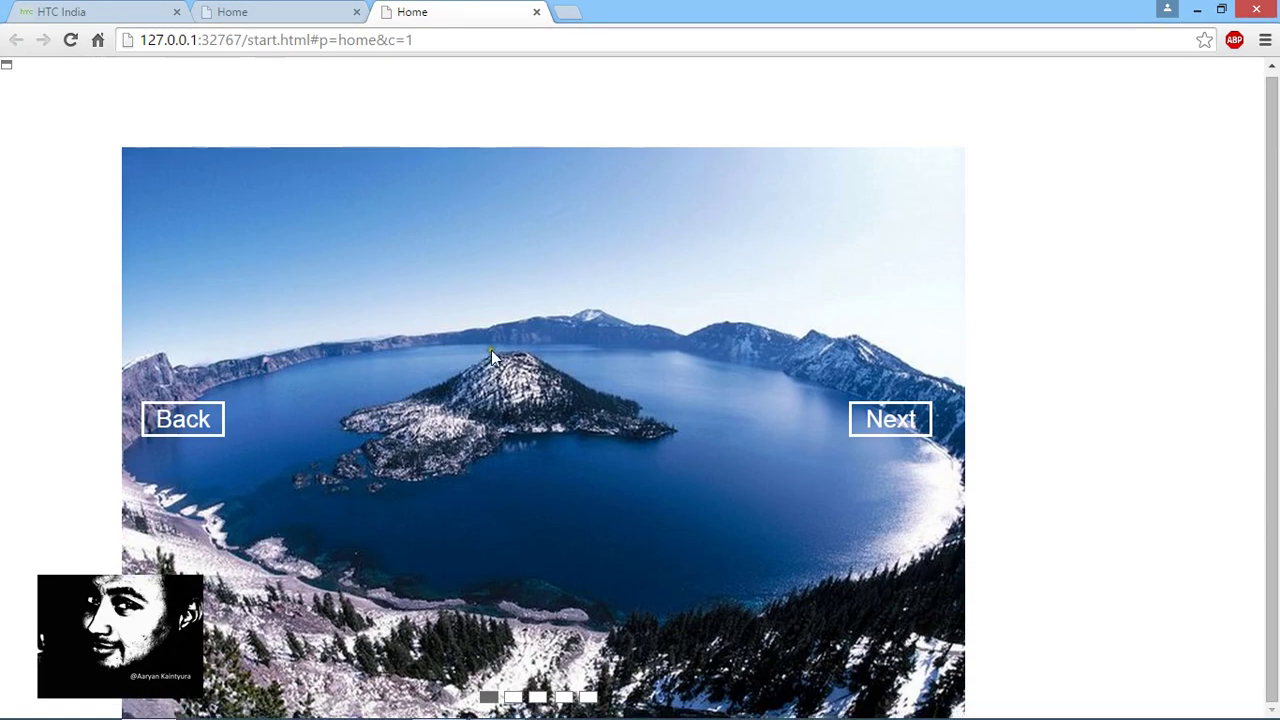
pyautogui.click(882, 424)
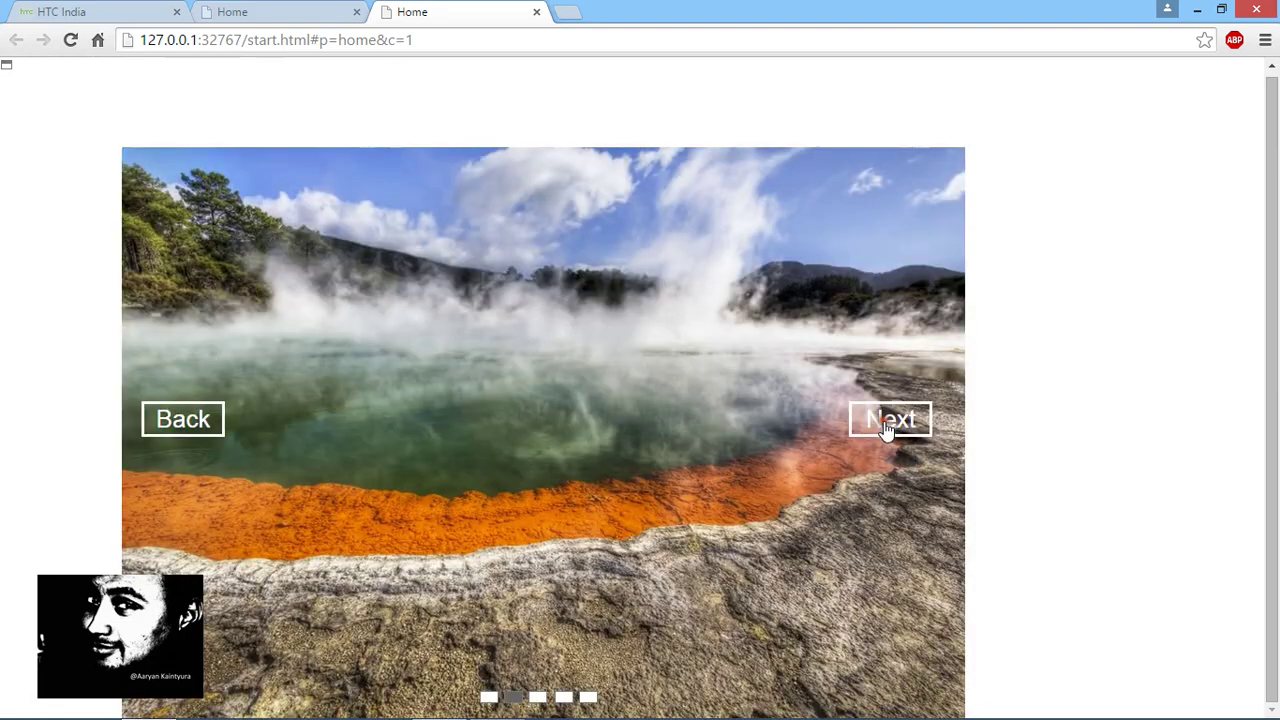
pyautogui.click(886, 424)
pyautogui.click(886, 424)
pyautogui.click(886, 424)
pyautogui.click(886, 424)
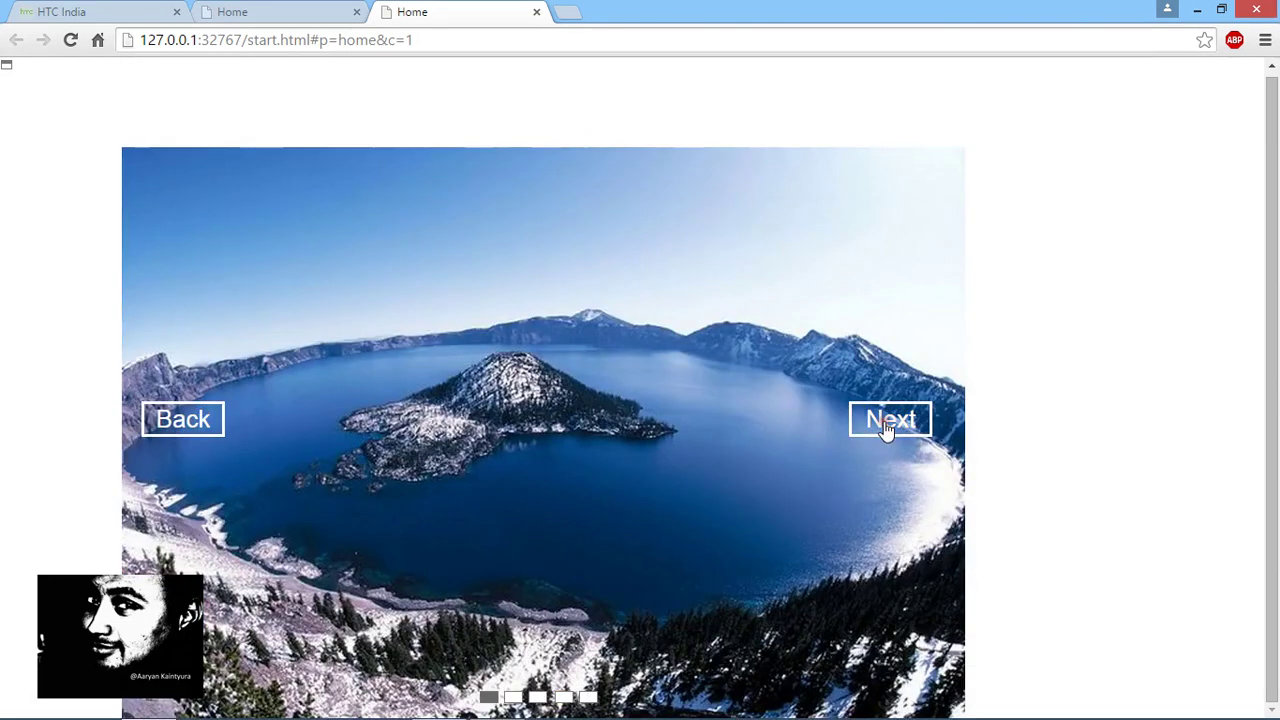
# Test the second ticker rectangle in the prototype and reload the page
pyautogui.click(513, 698)
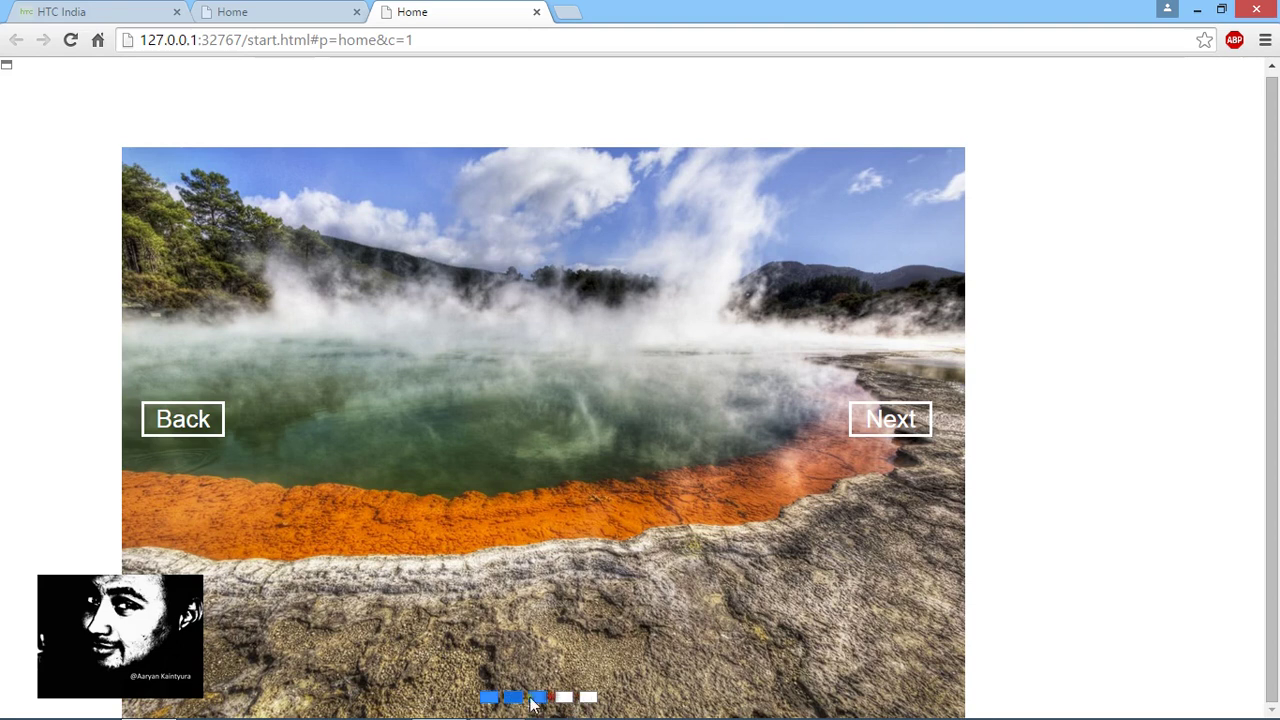
pyautogui.click(988, 568)
pyautogui.click(71, 46)
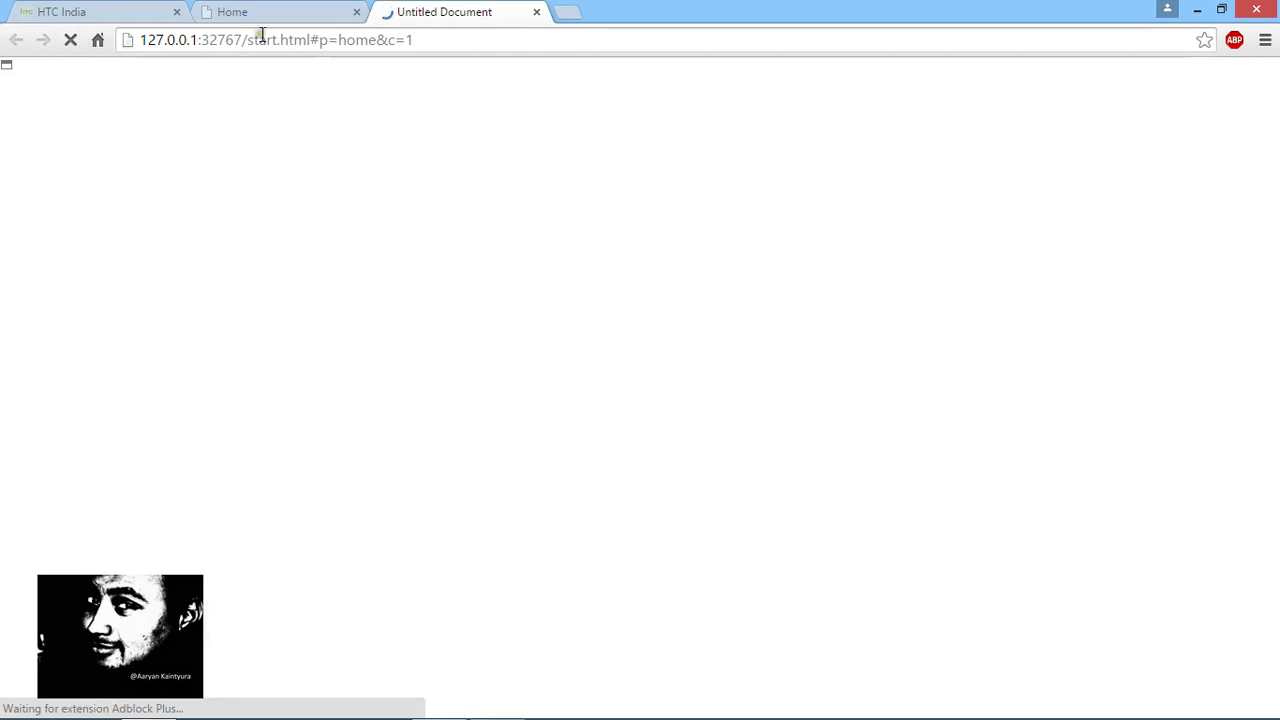
pyautogui.click(9, 75)
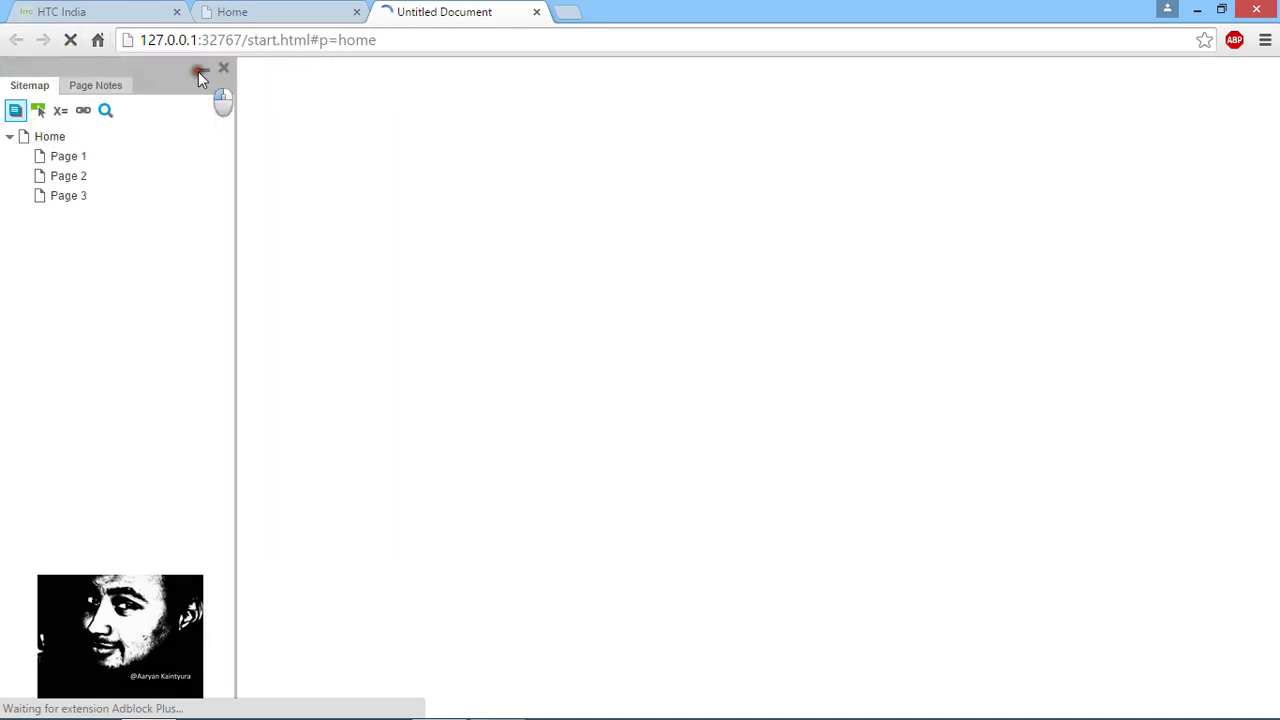
# Preview the prototype afresh from Axure RP with the outdated prototype tabs closed, and return to Axure RP
pyautogui.hotkey('alt', 'Tab')
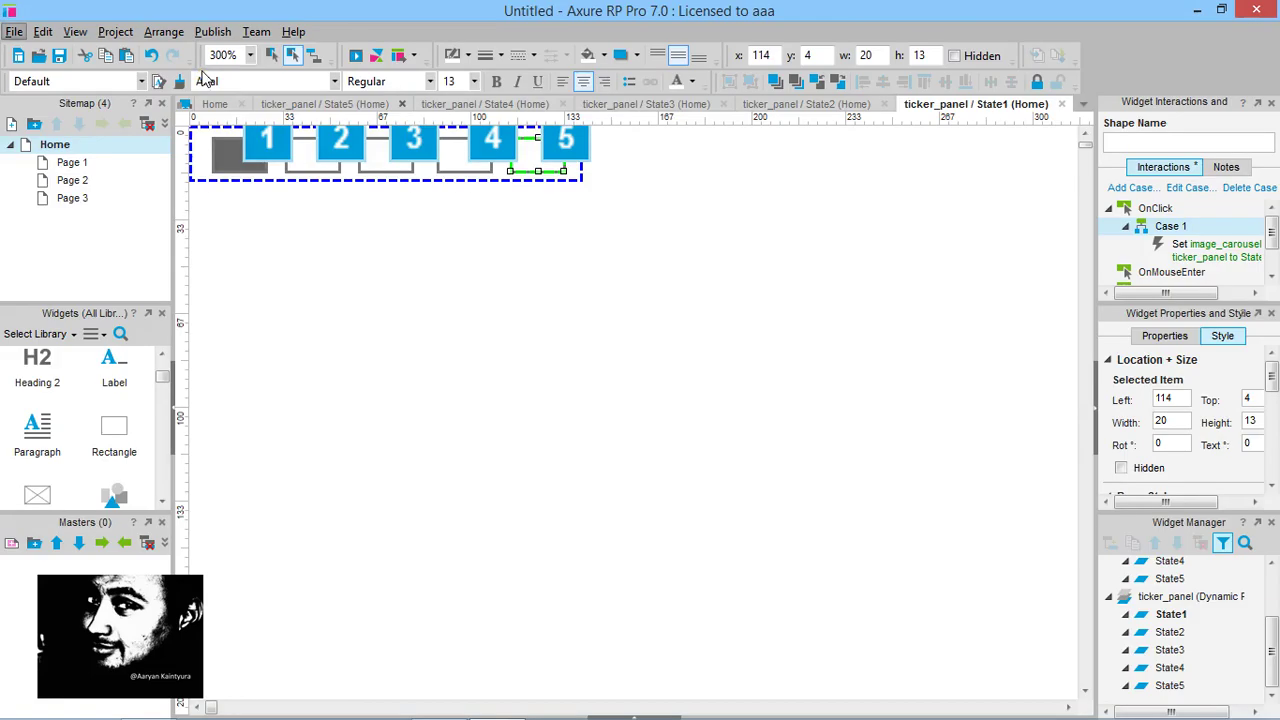
pyautogui.click(355, 56)
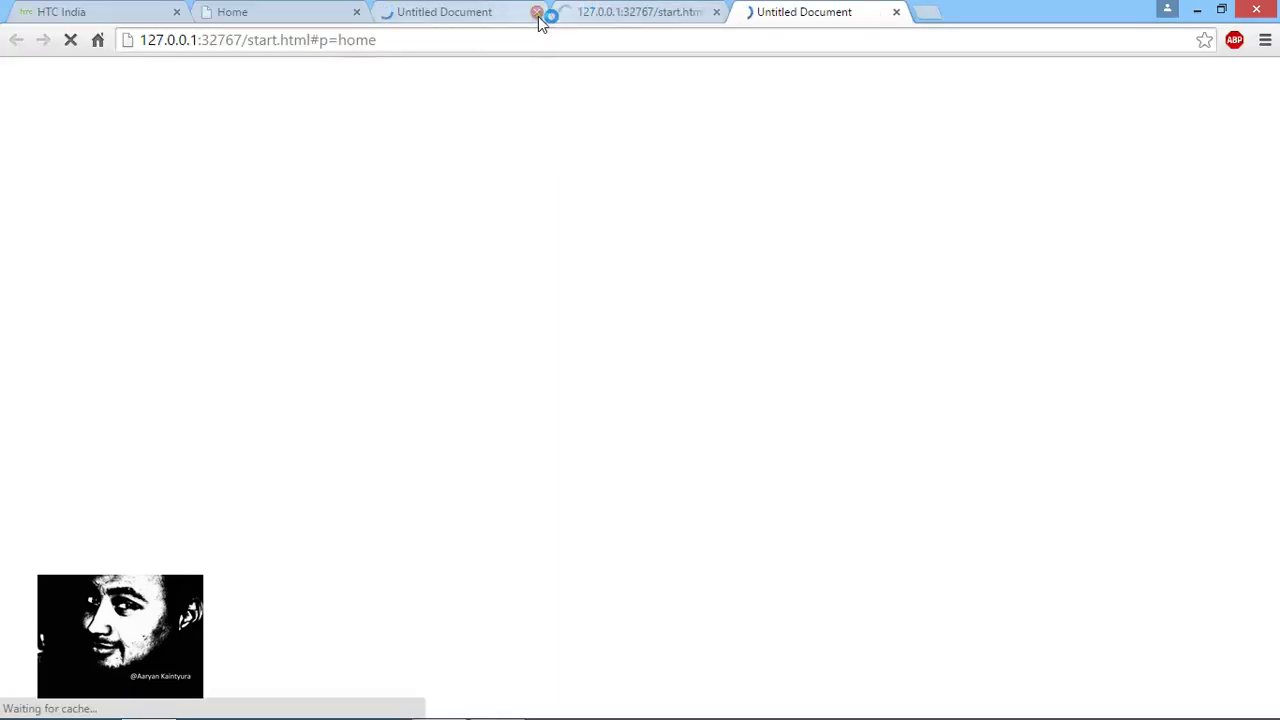
pyautogui.click(537, 13)
pyautogui.click(534, 14)
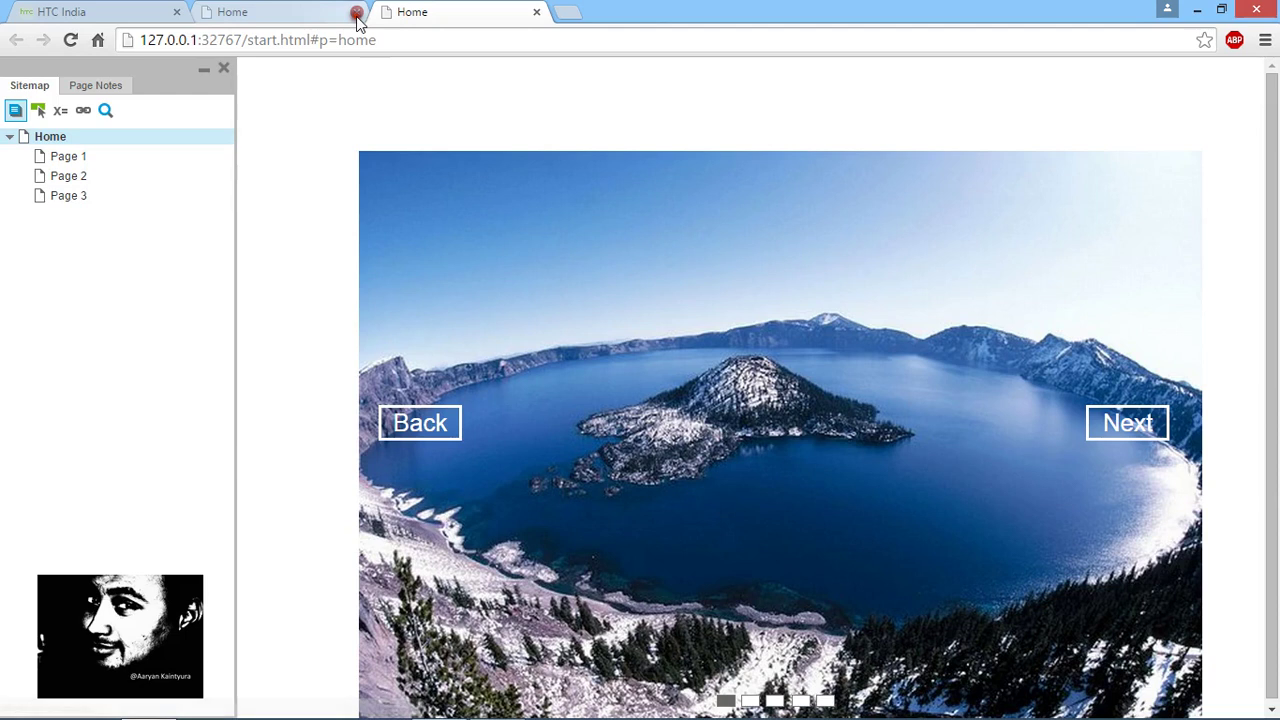
pyautogui.click(356, 12)
pyautogui.click(204, 68)
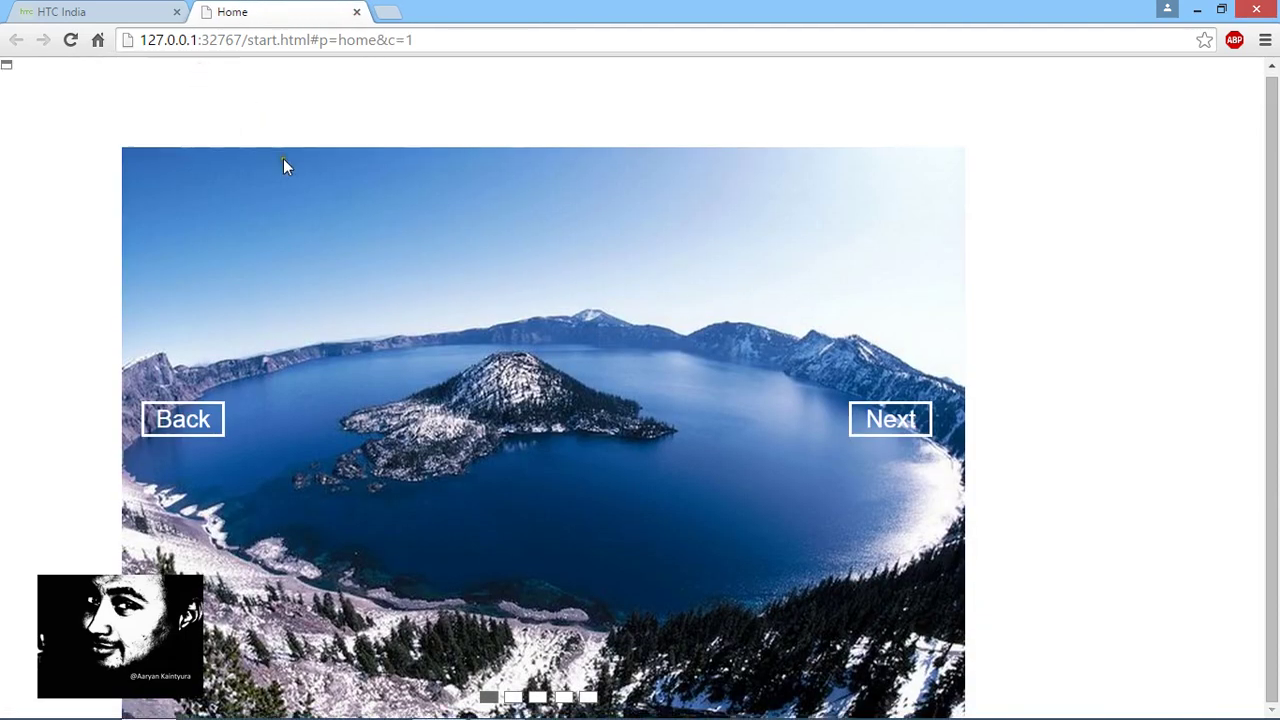
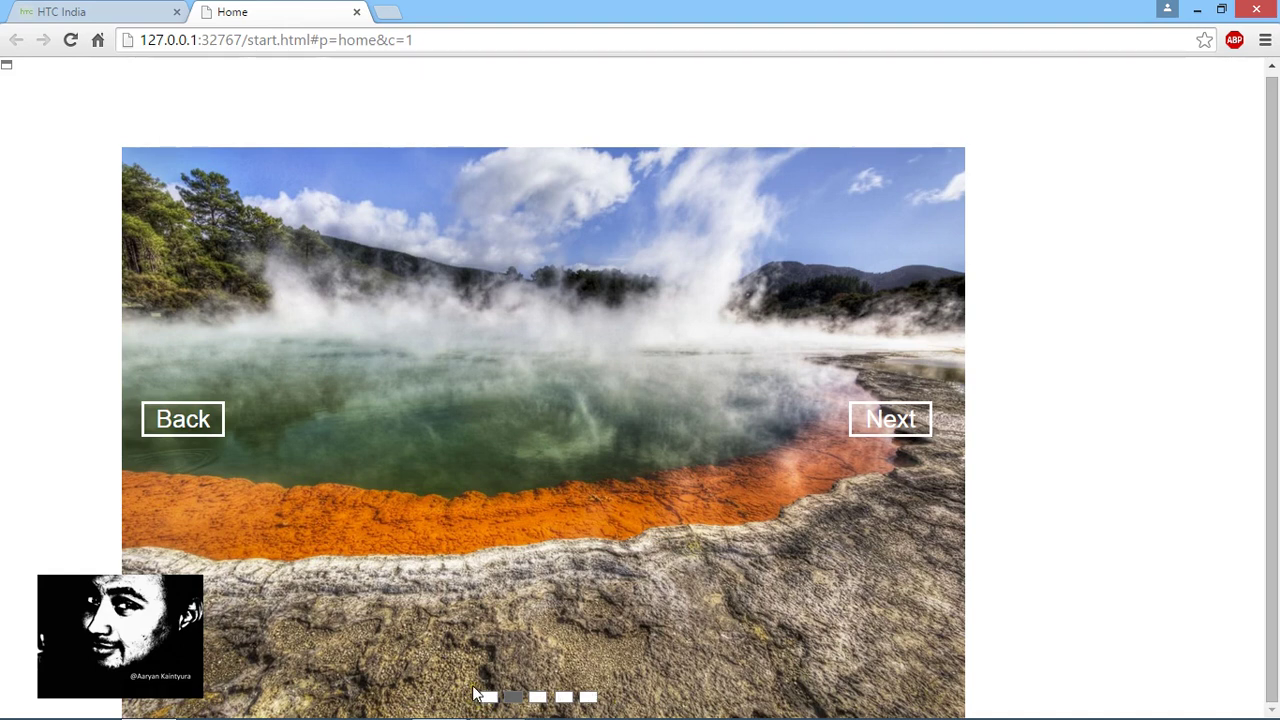
pyautogui.hotkey('alt', 'Tab')
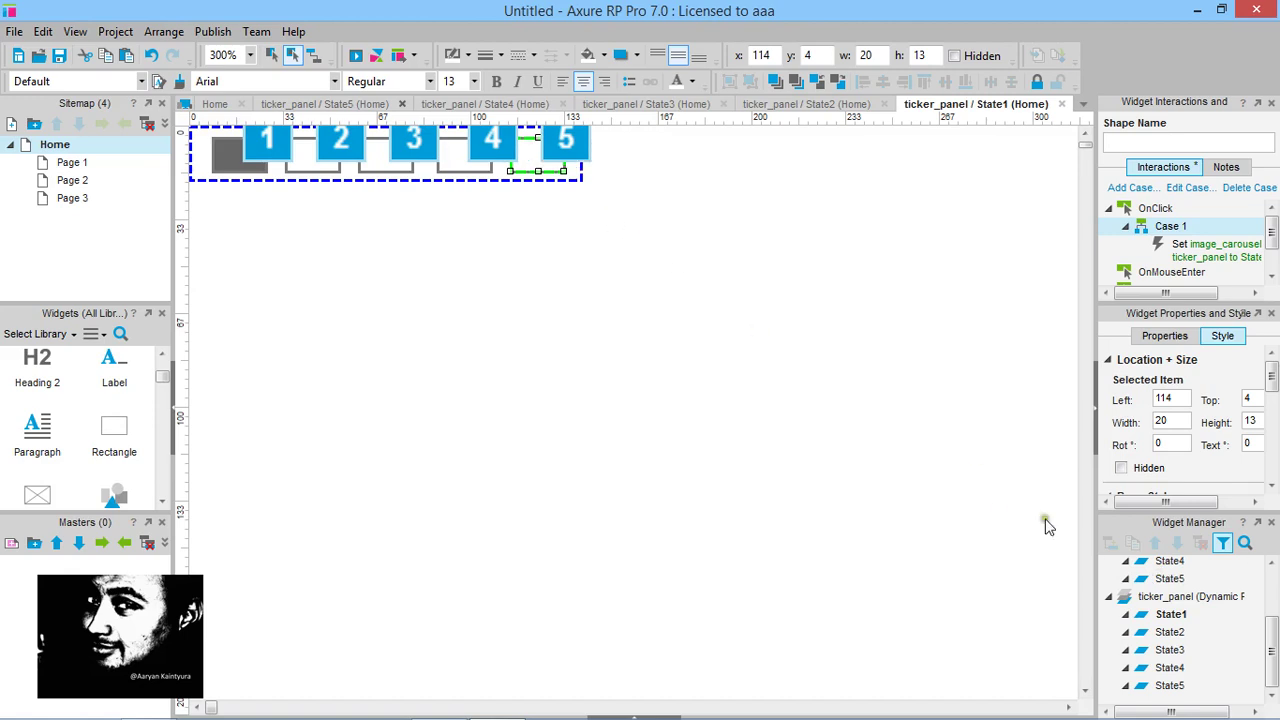
# Check the second rectangle's OnClick case in State1, and change the third rectangle's to set image_carousel and ticker_panel to State3
pyautogui.click(305, 158)
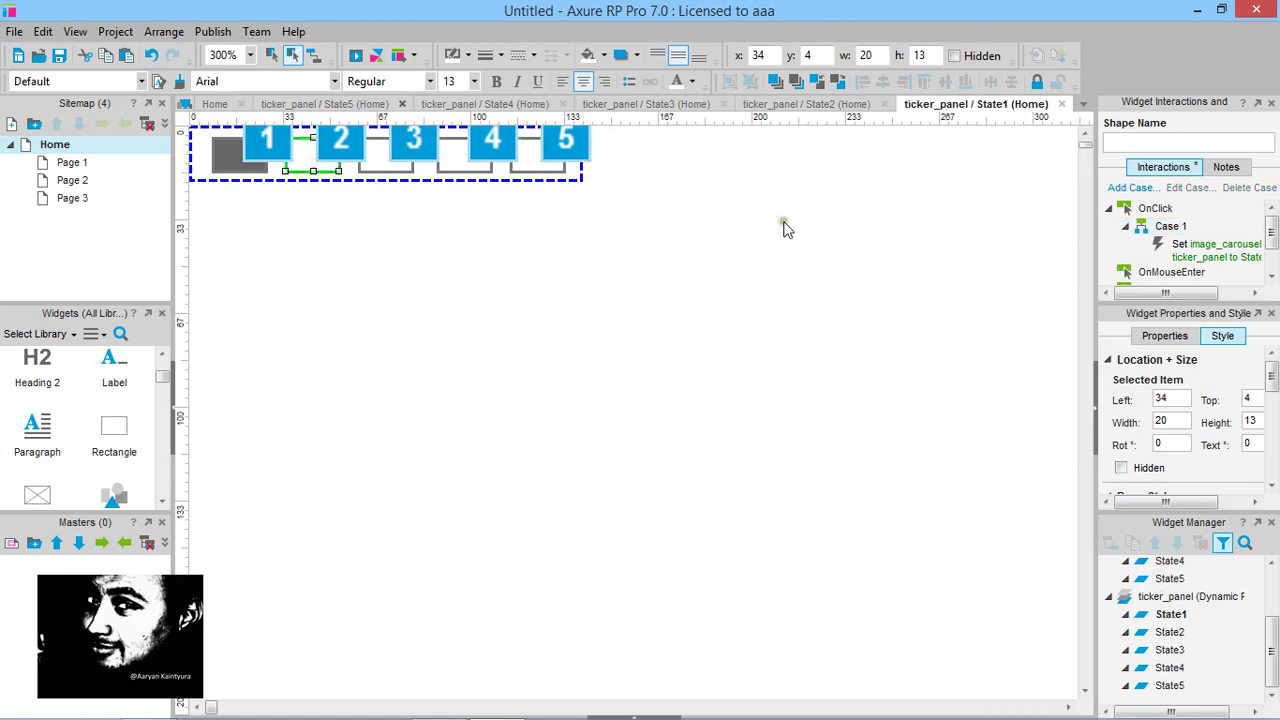
pyautogui.moveTo(1180, 293); pyautogui.dragTo(1246, 292)
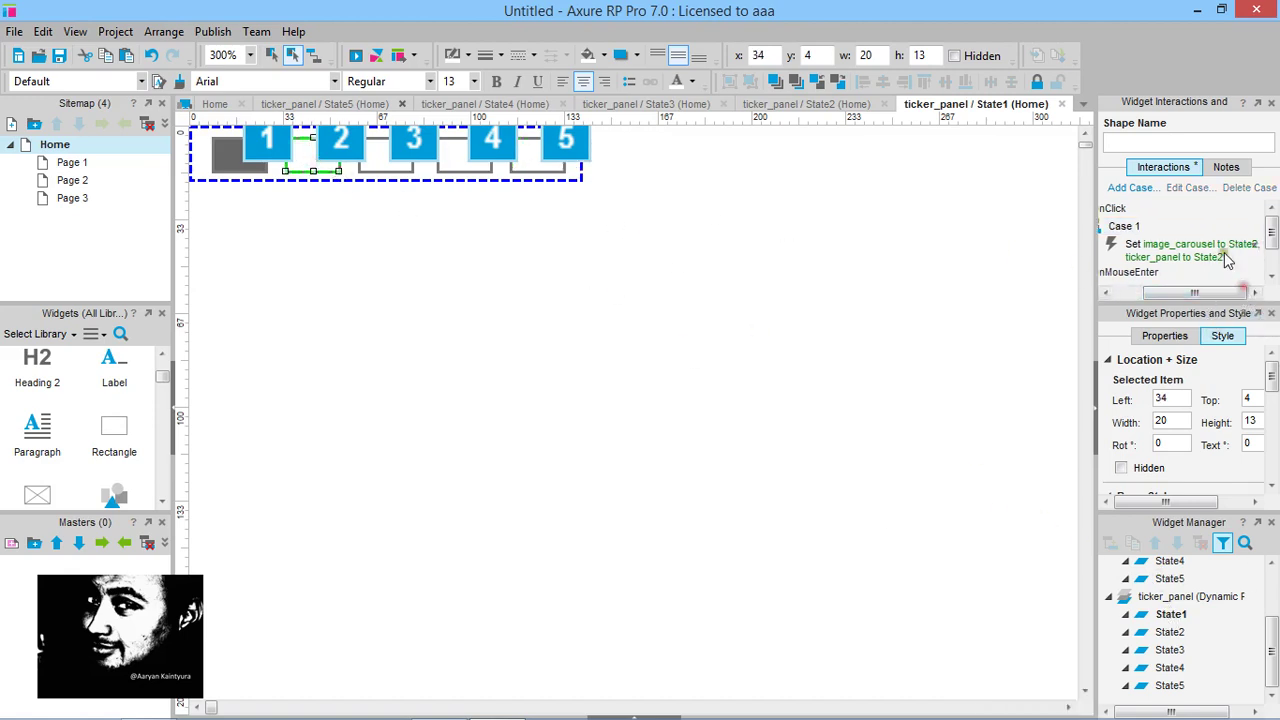
pyautogui.click(385, 170)
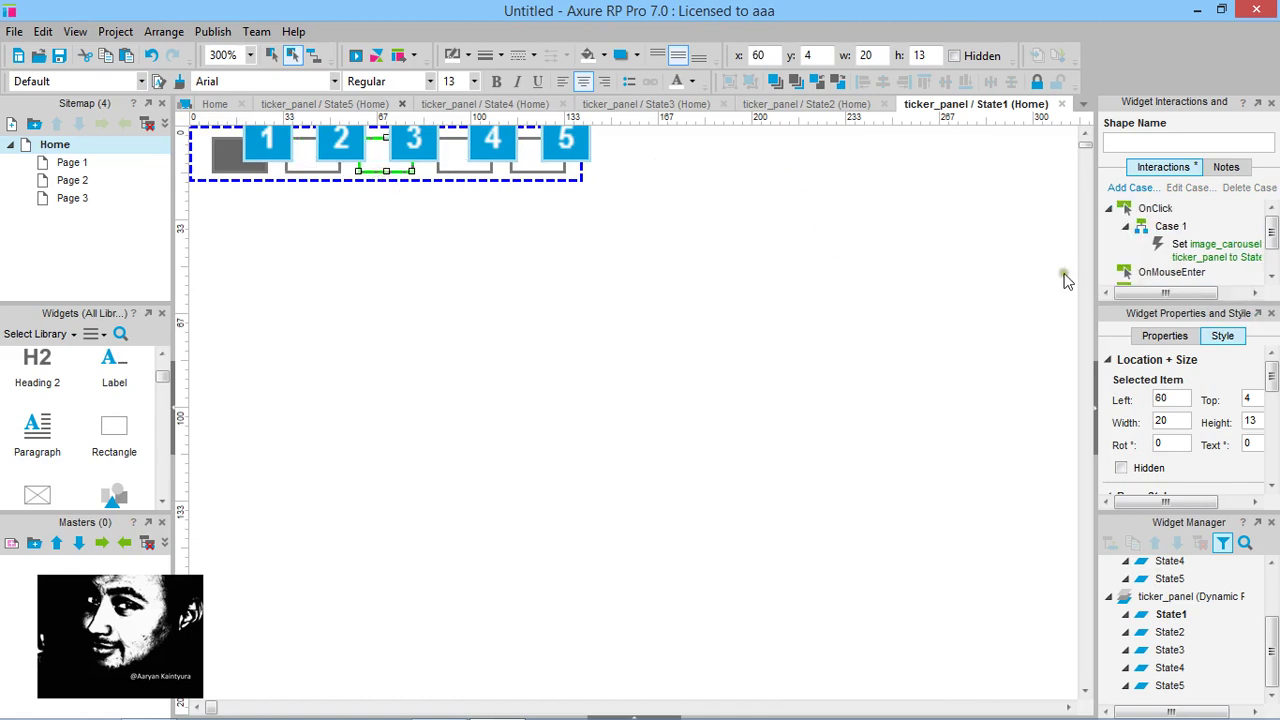
pyautogui.moveTo(1152, 292); pyautogui.dragTo(1238, 280)
pyautogui.doubleClick(1240, 256)
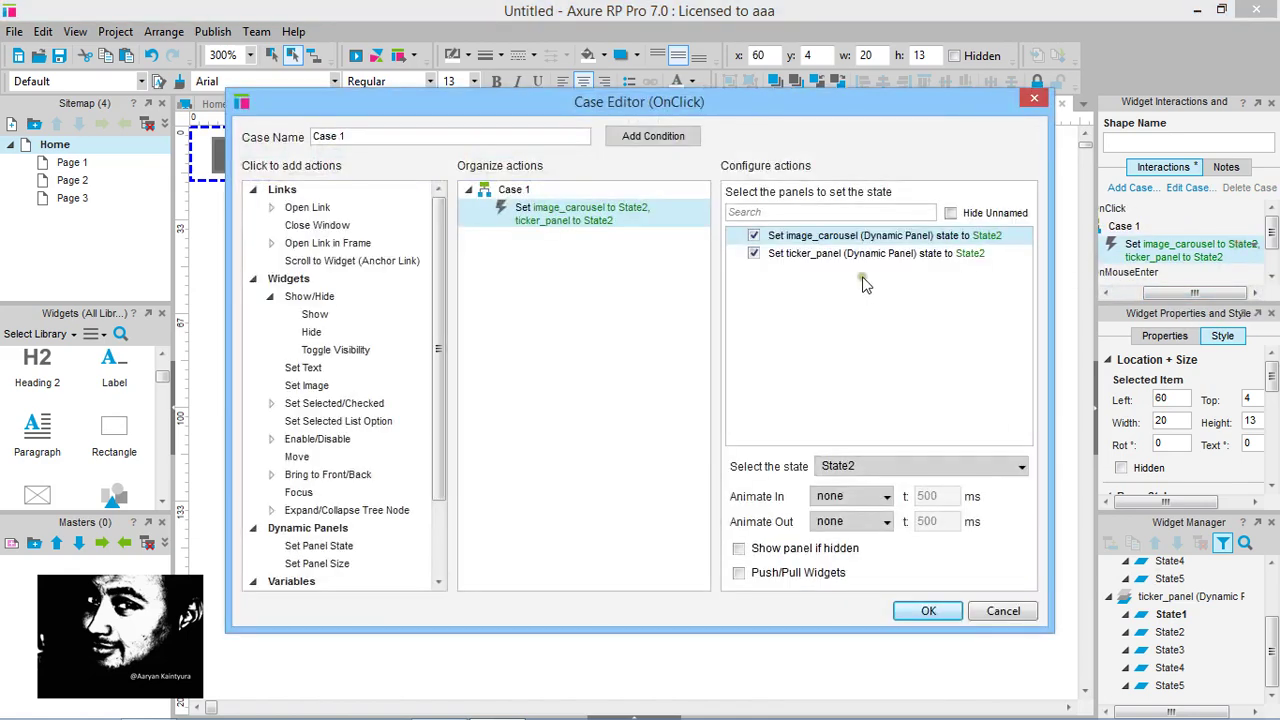
pyautogui.click(958, 466)
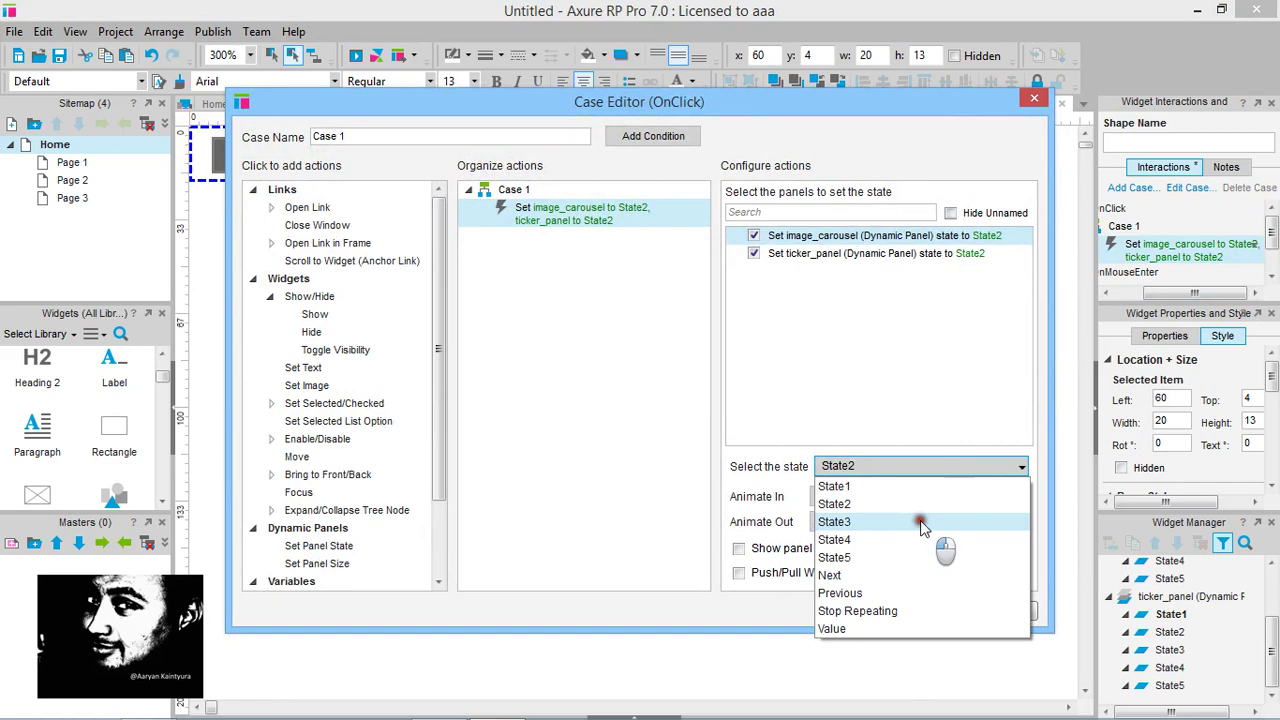
pyautogui.click(916, 520)
pyautogui.click(940, 256)
pyautogui.click(968, 466)
pyautogui.click(945, 507)
pyautogui.click(928, 610)
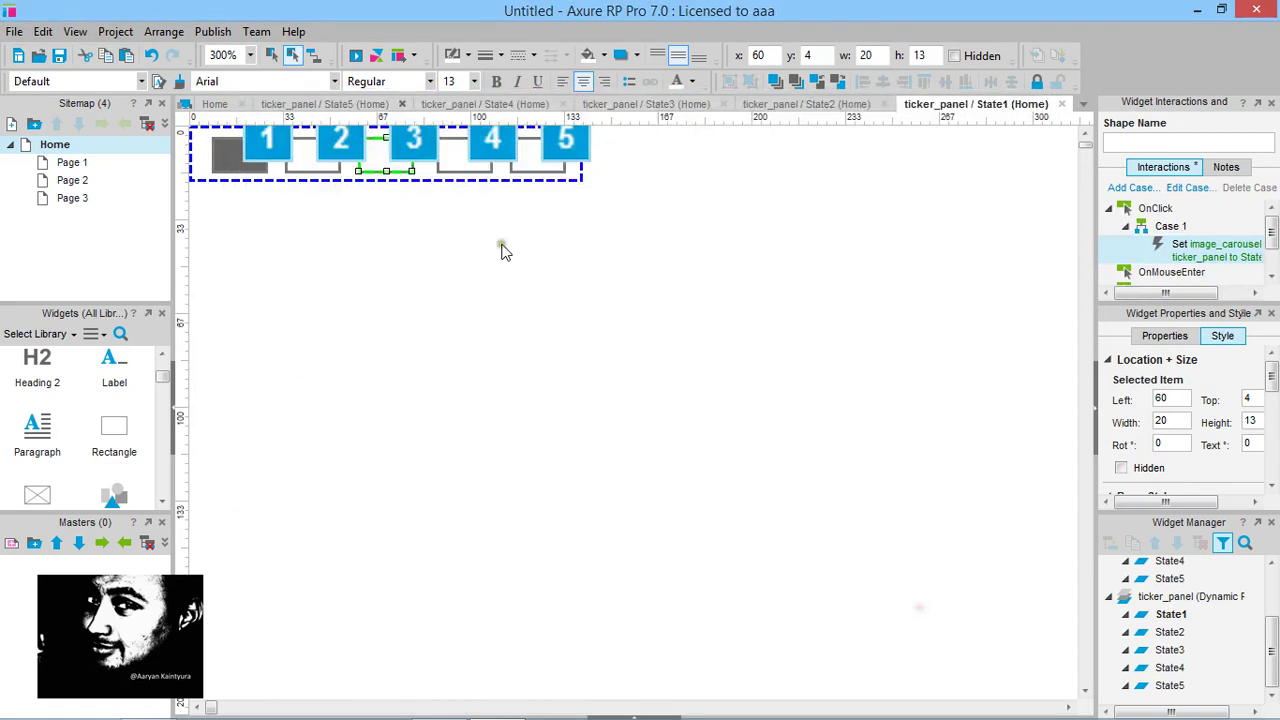
# Check which panel states the OnClick case of State1's fourth rectangle sets
pyautogui.click(466, 170)
pyautogui.moveTo(1167, 292); pyautogui.dragTo(1229, 292)
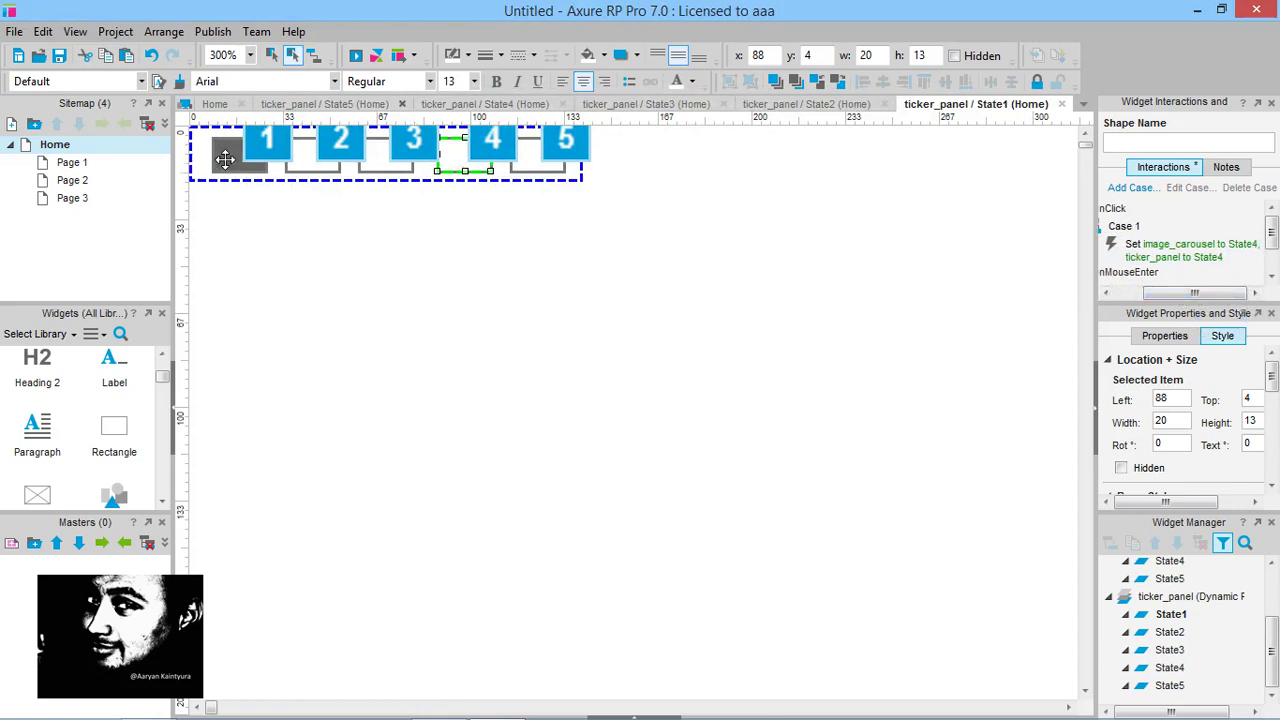
pyautogui.click(226, 159)
pyautogui.keyDown('ctrl'); pyautogui.click(340, 168); pyautogui.keyUp('ctrl')
pyautogui.click(731, 220)
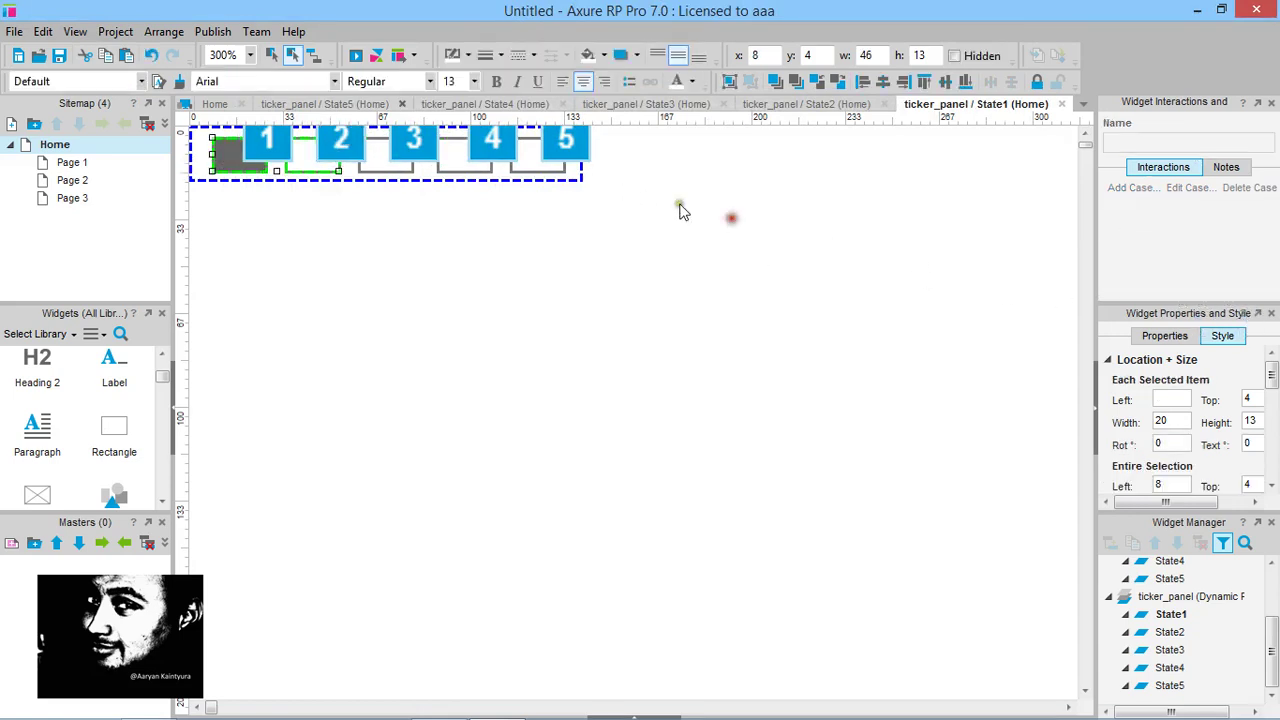
# Copy the OnClick action of State1's first rectangle onto the first rectangle in ticker_panel's State2, State3, State4 and State5
pyautogui.click(240, 160)
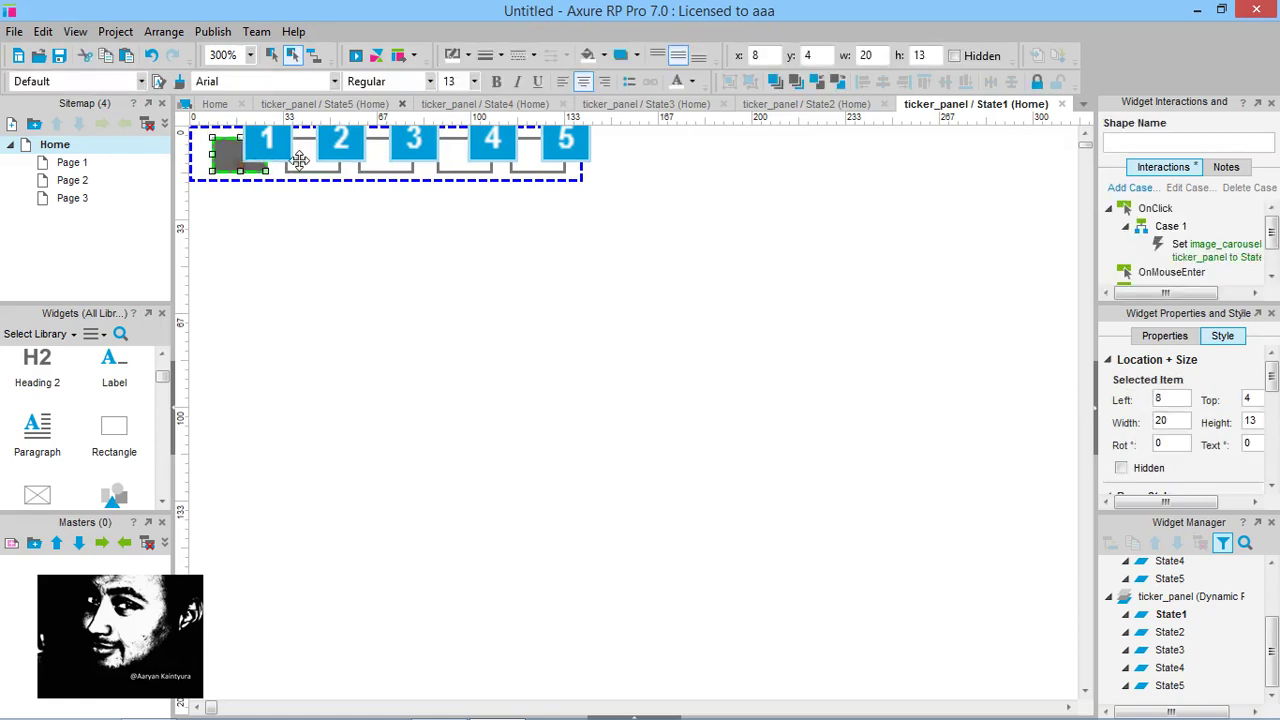
pyautogui.click(1191, 250)
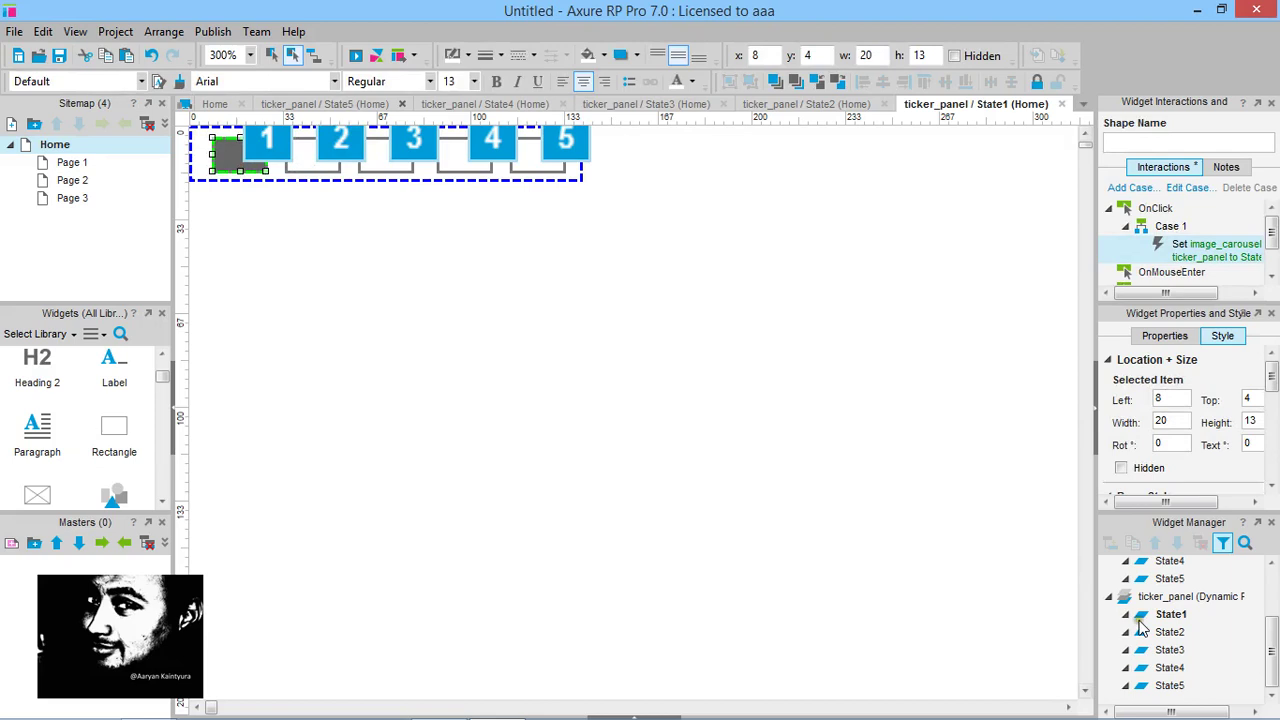
pyautogui.doubleClick(1150, 630)
pyautogui.click(205, 135)
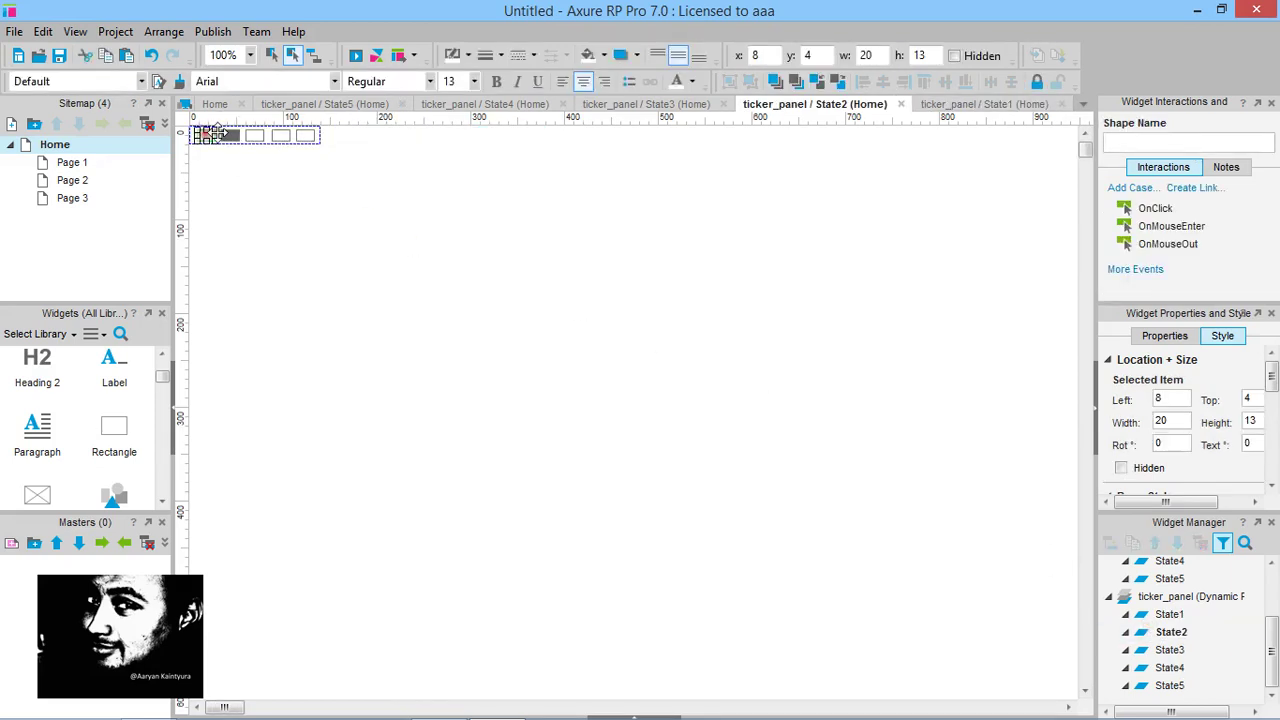
pyautogui.moveTo(215, 135); pyautogui.dragTo(1170, 652)
pyautogui.doubleClick(1170, 650)
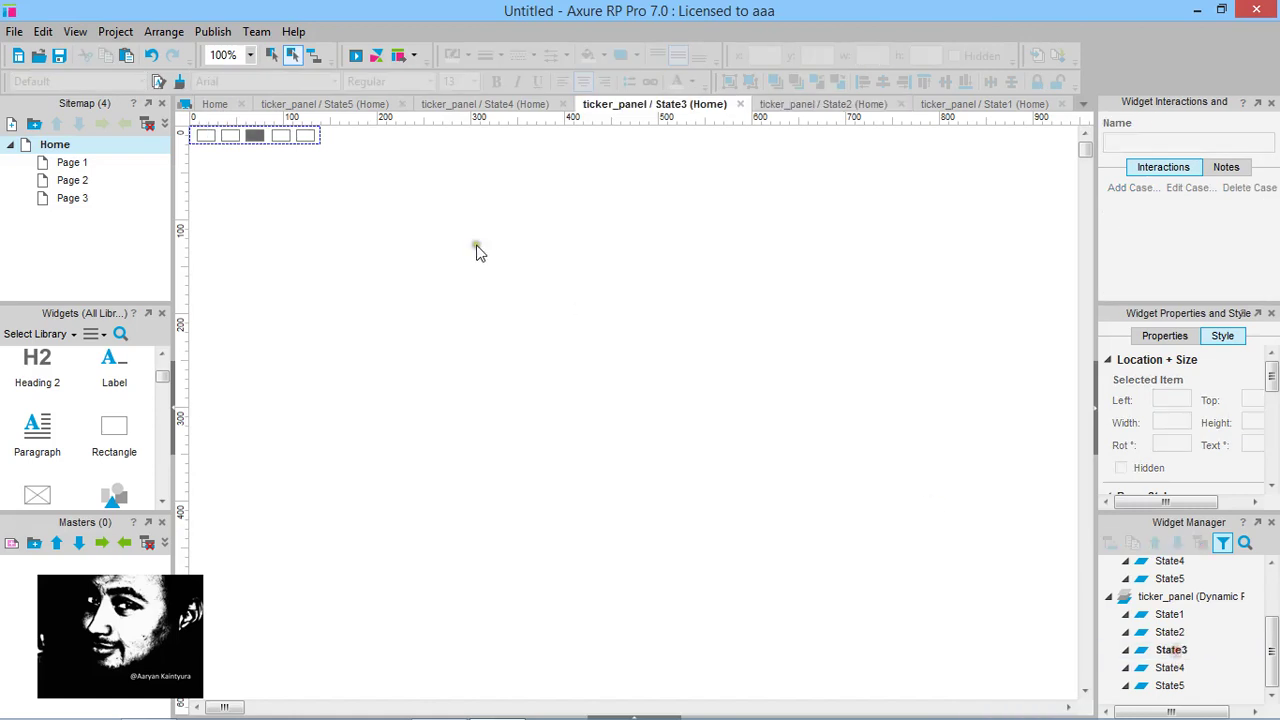
pyautogui.click(208, 135)
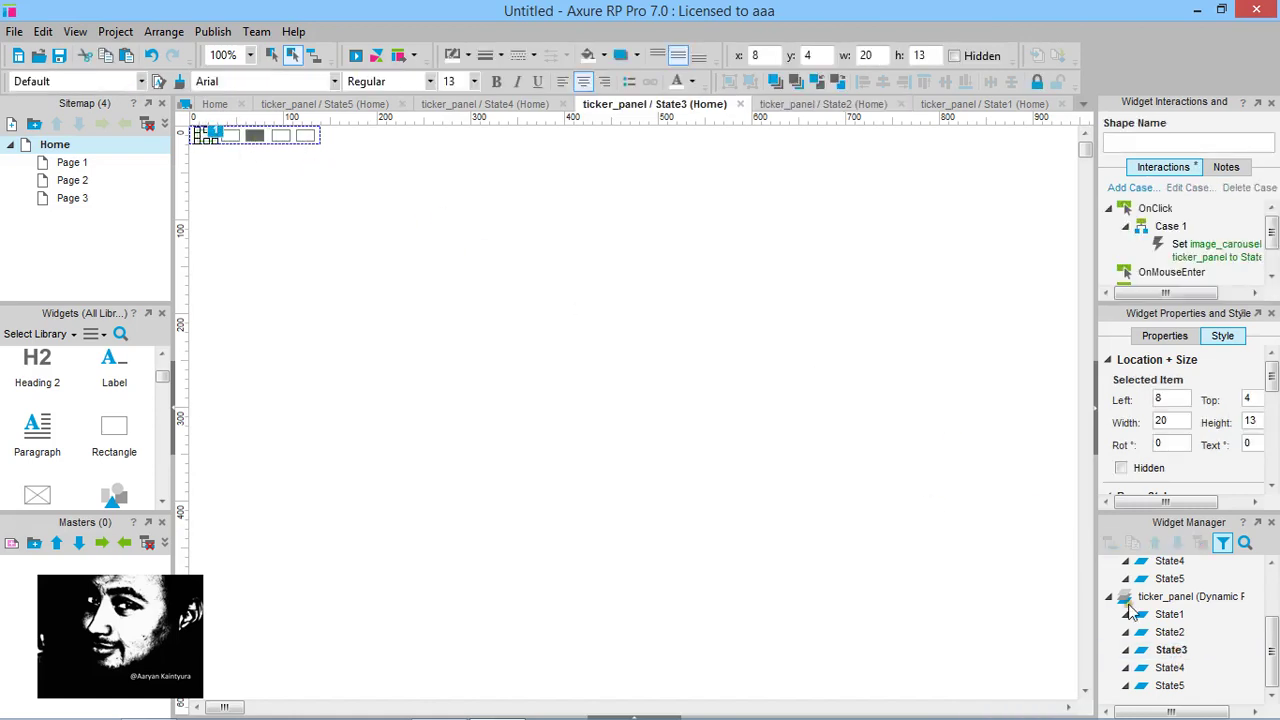
pyautogui.doubleClick(1168, 668)
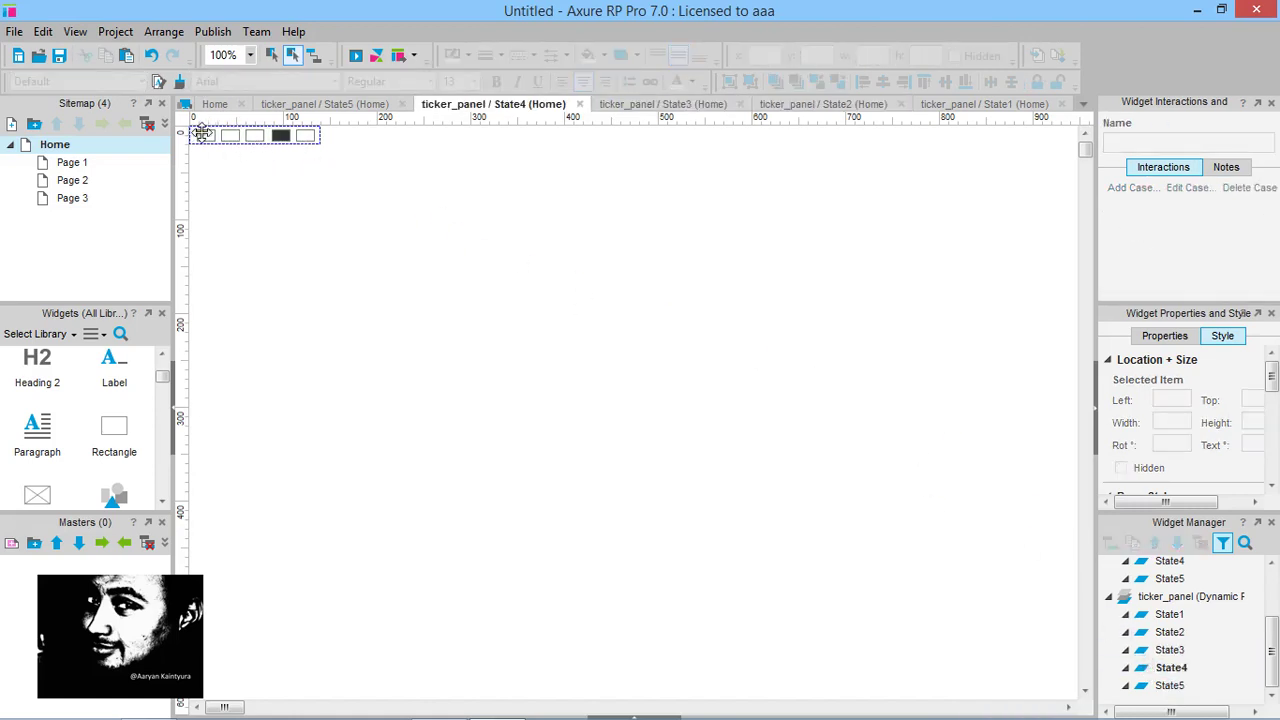
pyautogui.click(202, 133)
pyautogui.doubleClick(1170, 685)
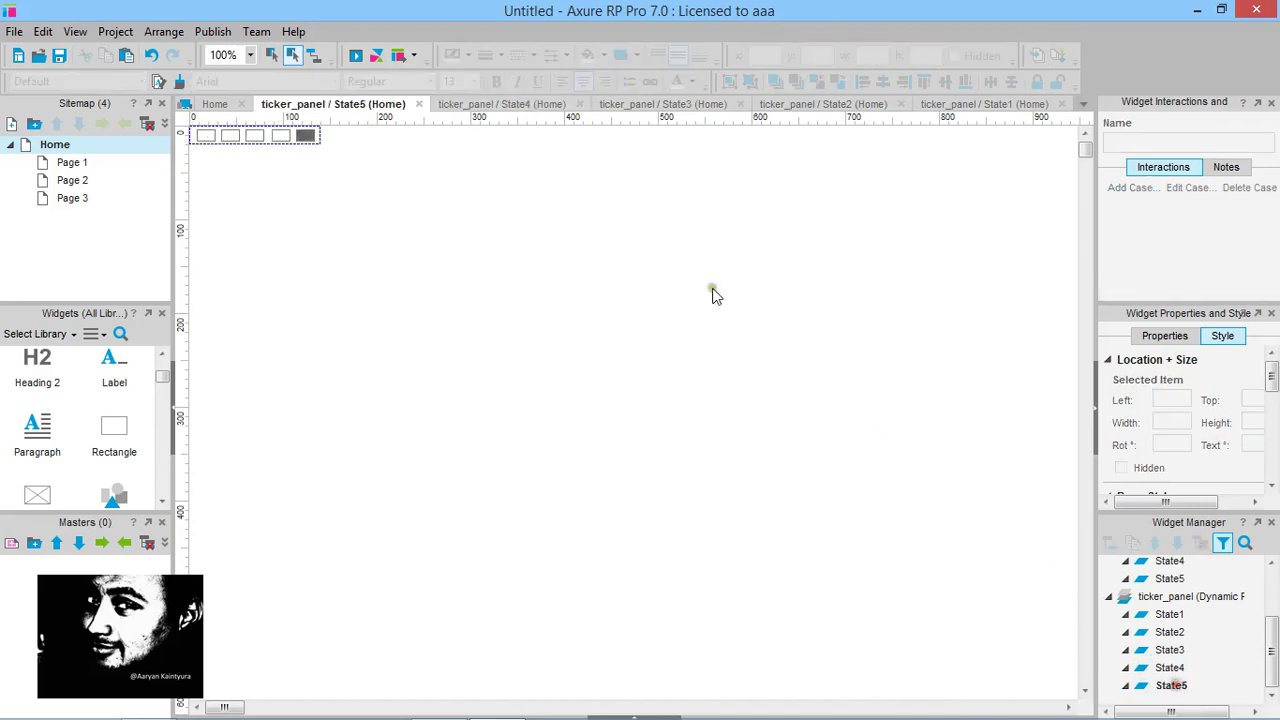
pyautogui.click(204, 134)
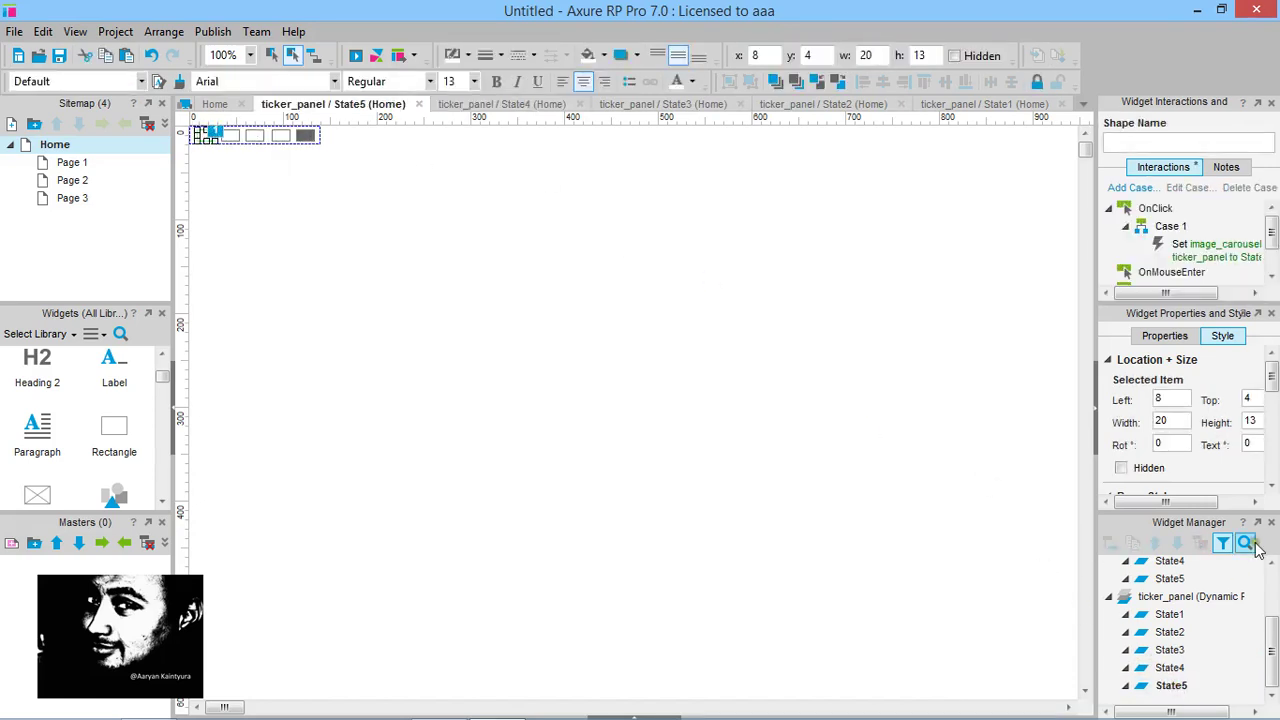
# Copy the OnClick action of State1's second rectangle onto the second rectangle in ticker_panel's State2, State3, State4 and State5
pyautogui.doubleClick(1165, 614)
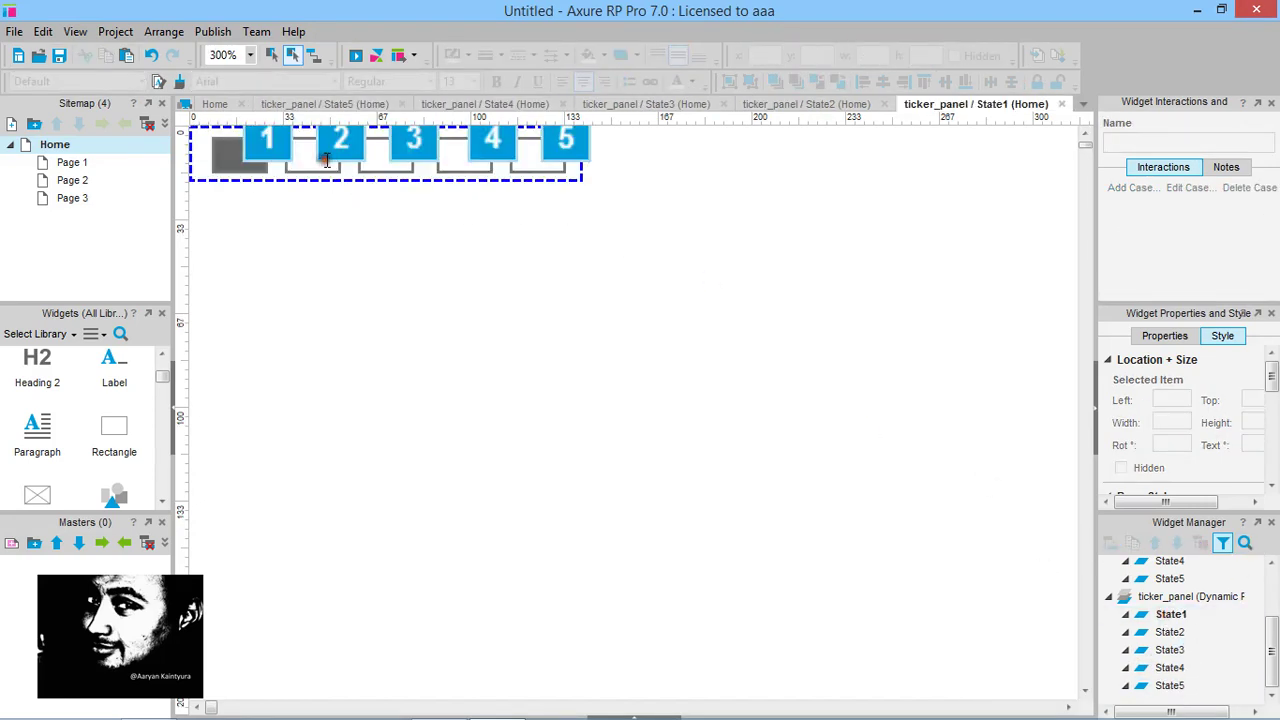
pyautogui.click(325, 160)
pyautogui.click(1175, 244)
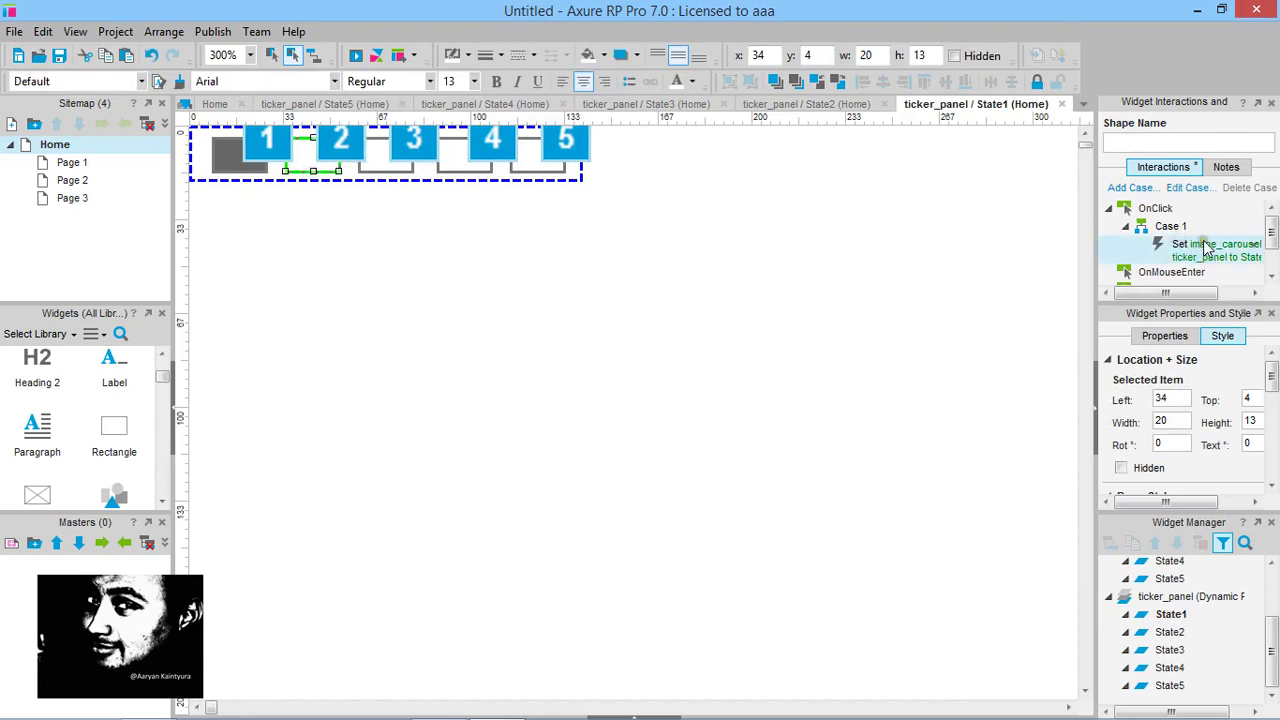
pyautogui.doubleClick(1168, 632)
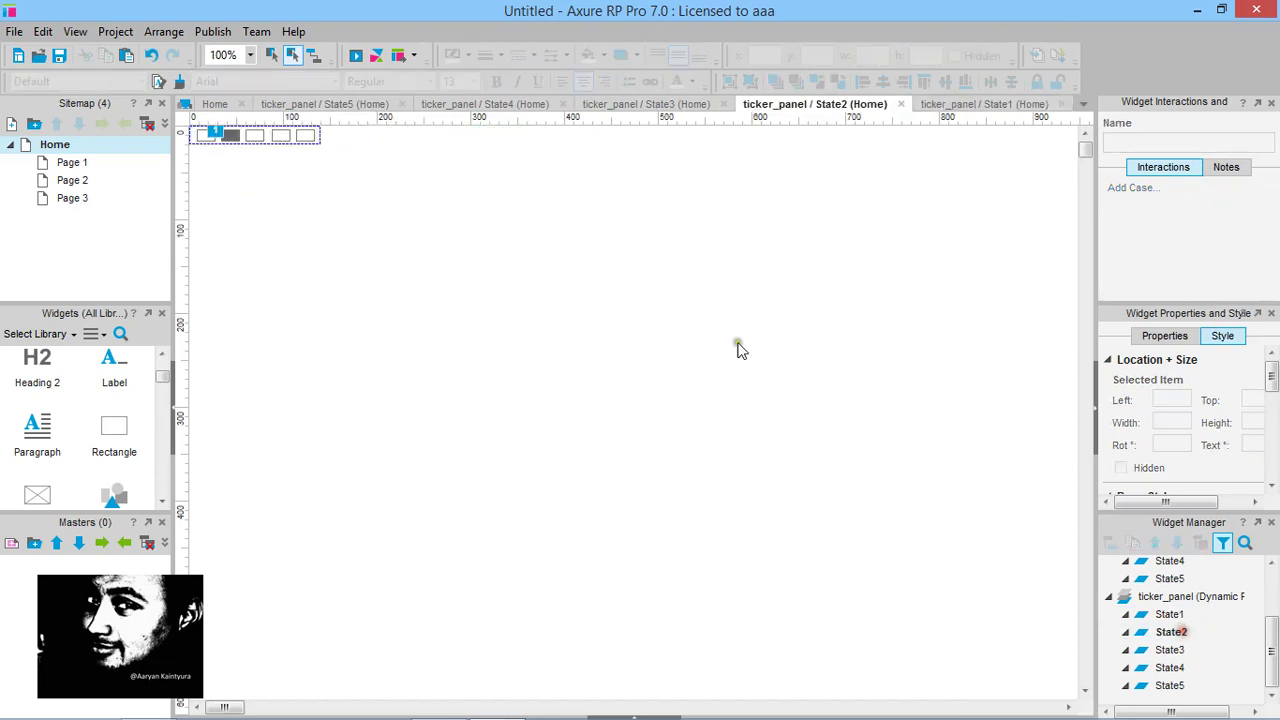
pyautogui.click(238, 136)
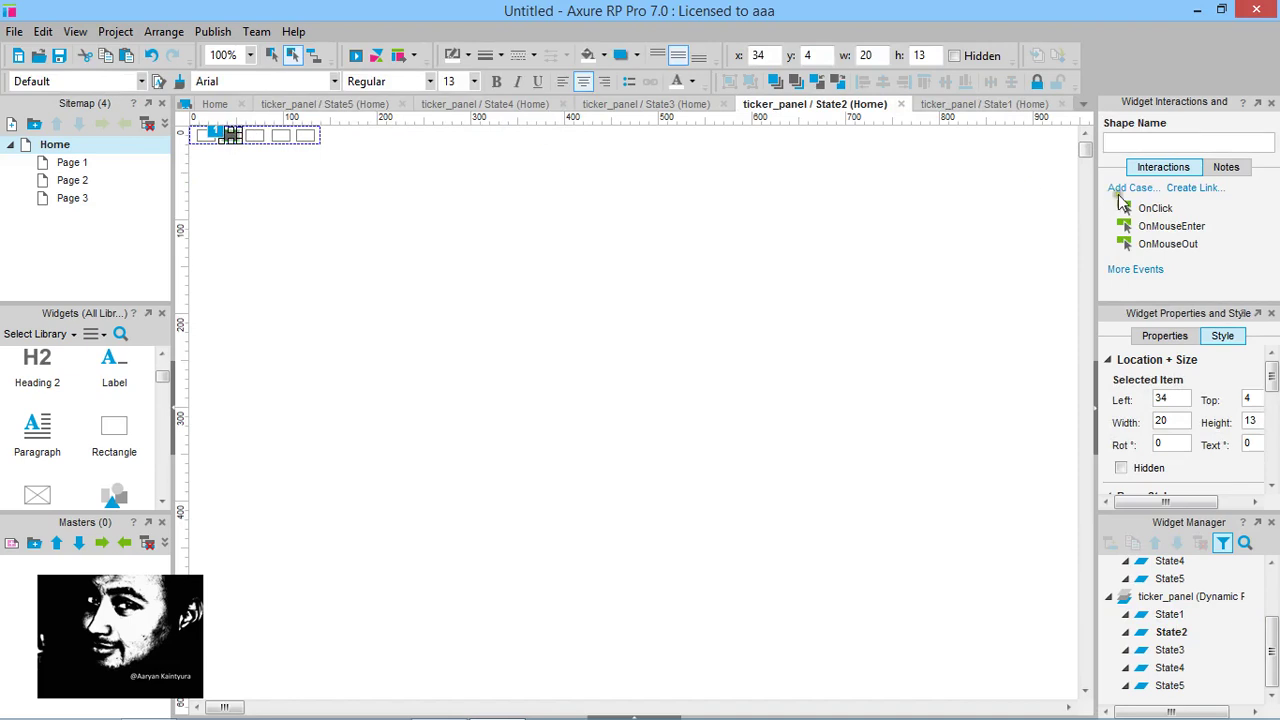
pyautogui.doubleClick(1174, 652)
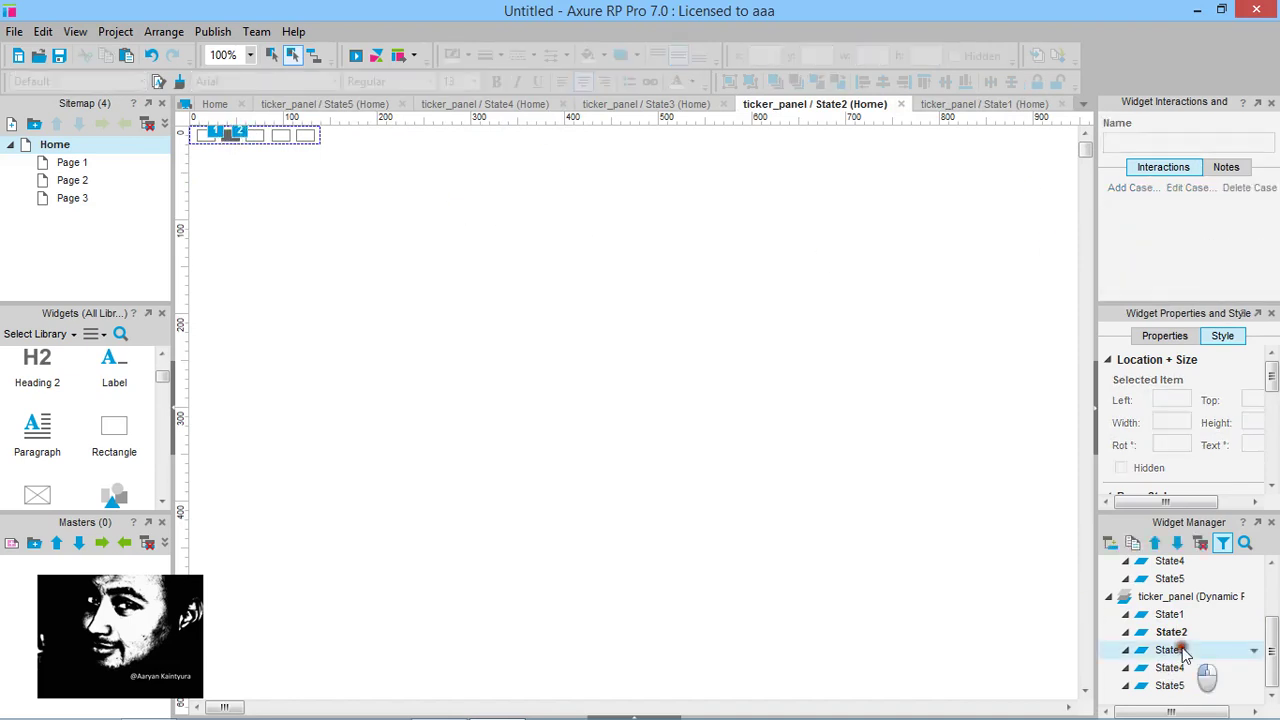
pyautogui.click(257, 135)
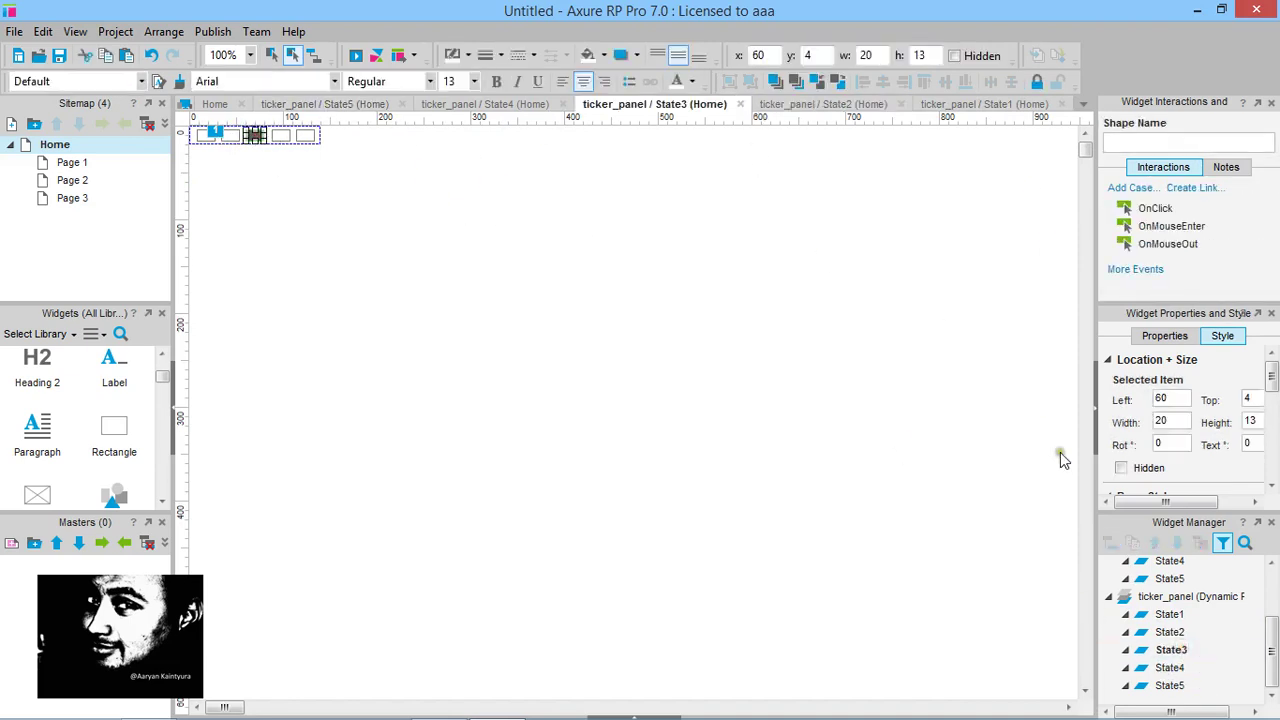
pyautogui.click(233, 136)
pyautogui.doubleClick(1168, 668)
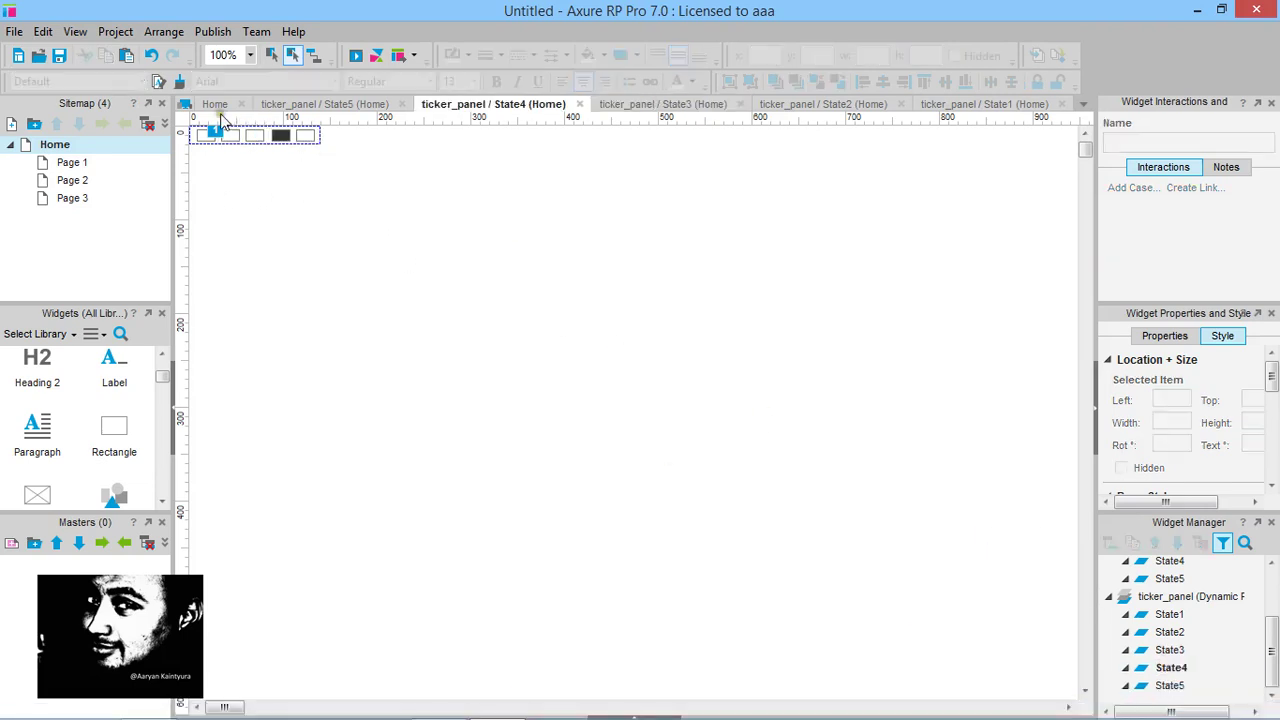
pyautogui.click(233, 135)
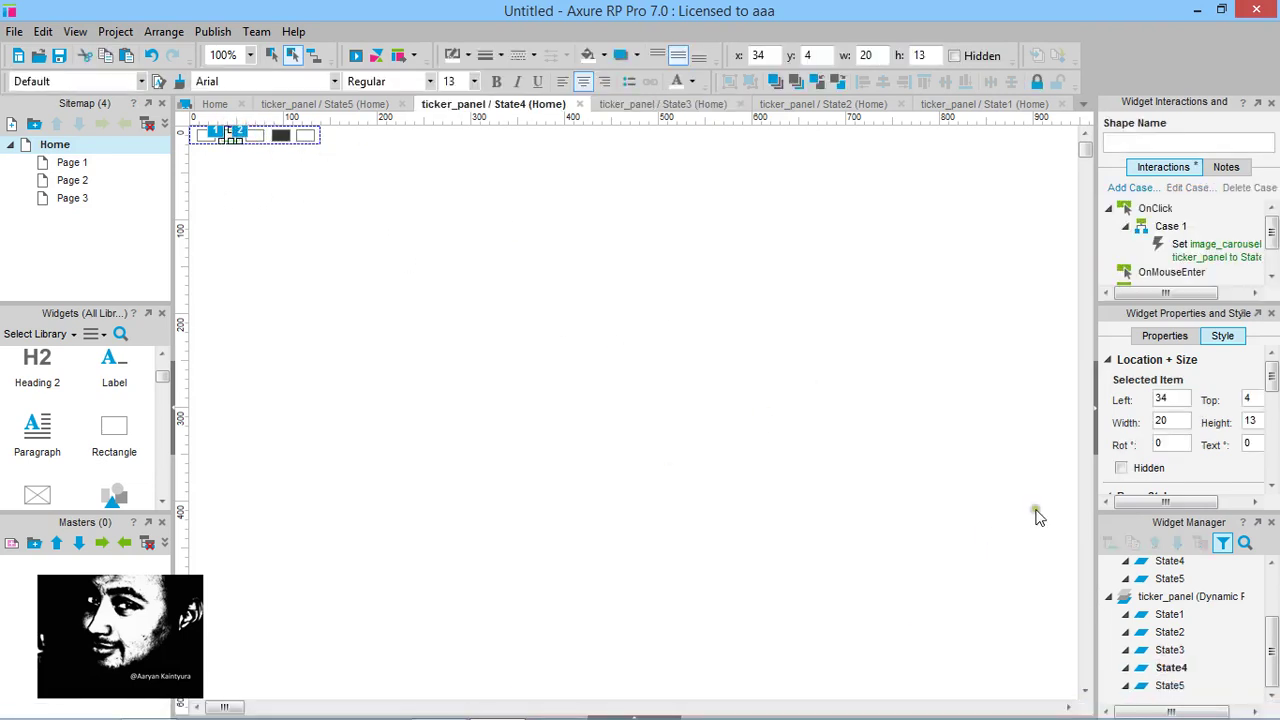
pyautogui.click(1188, 686)
pyautogui.doubleClick(1188, 686)
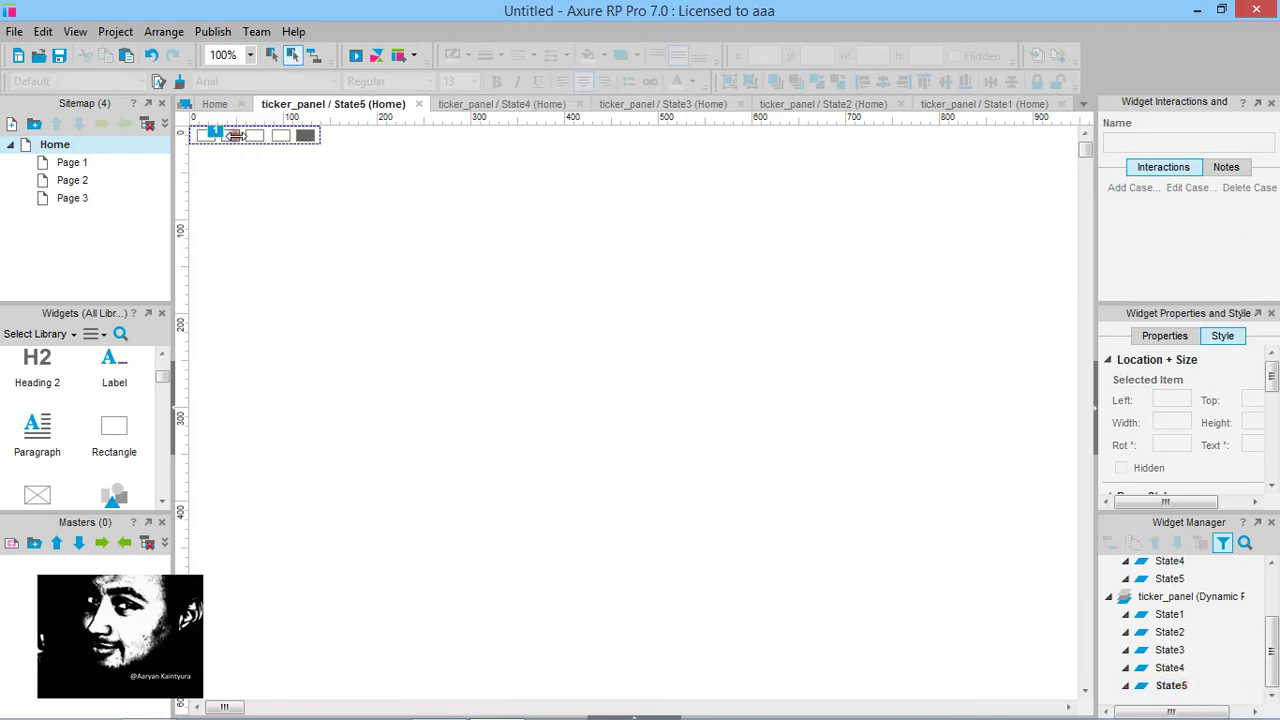
pyautogui.click(233, 135)
# Copy the OnClick action of State1's third rectangle onto the third rectangle in ticker_panel's State2, State3, State4 and State5
pyautogui.doubleClick(1185, 614)
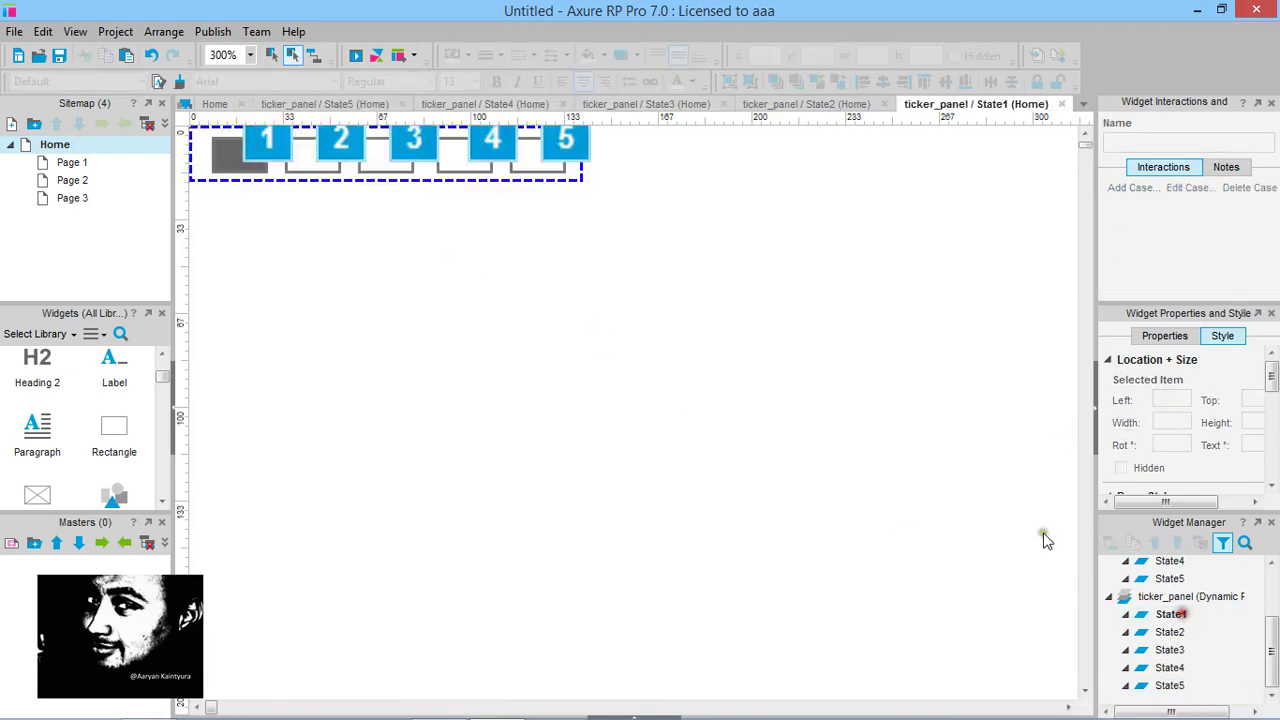
pyautogui.click(410, 164)
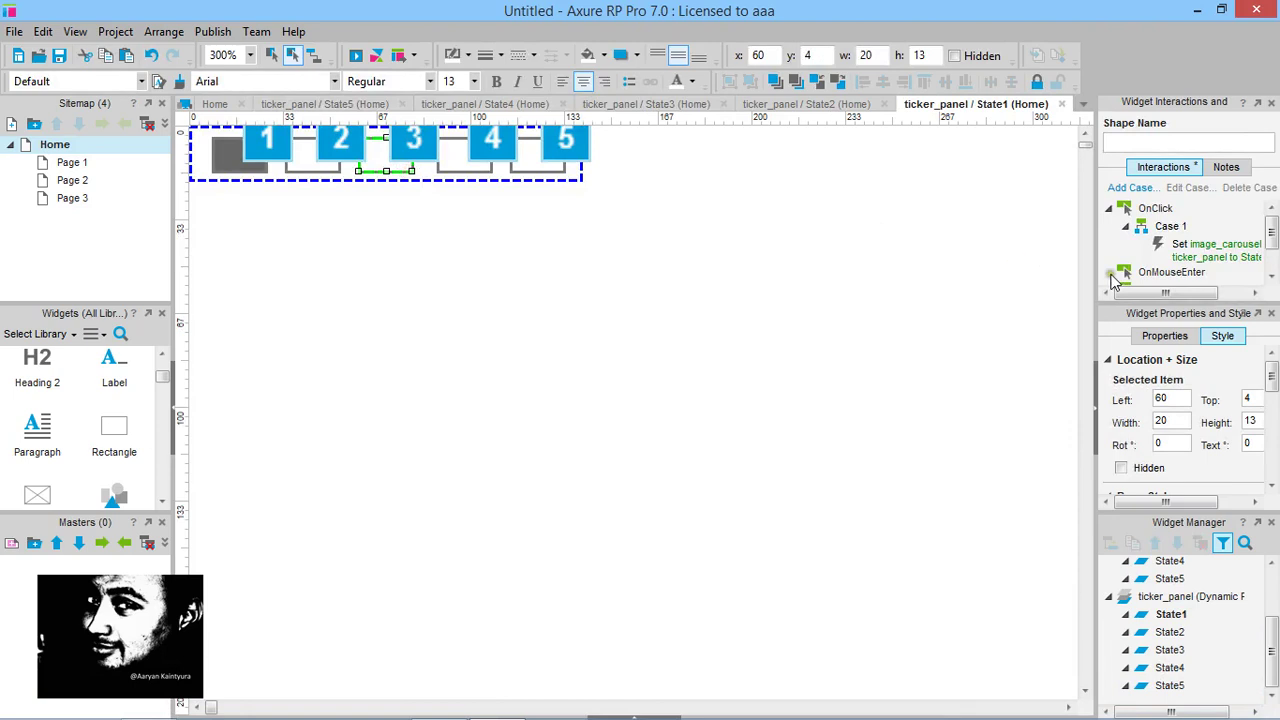
pyautogui.click(1199, 246)
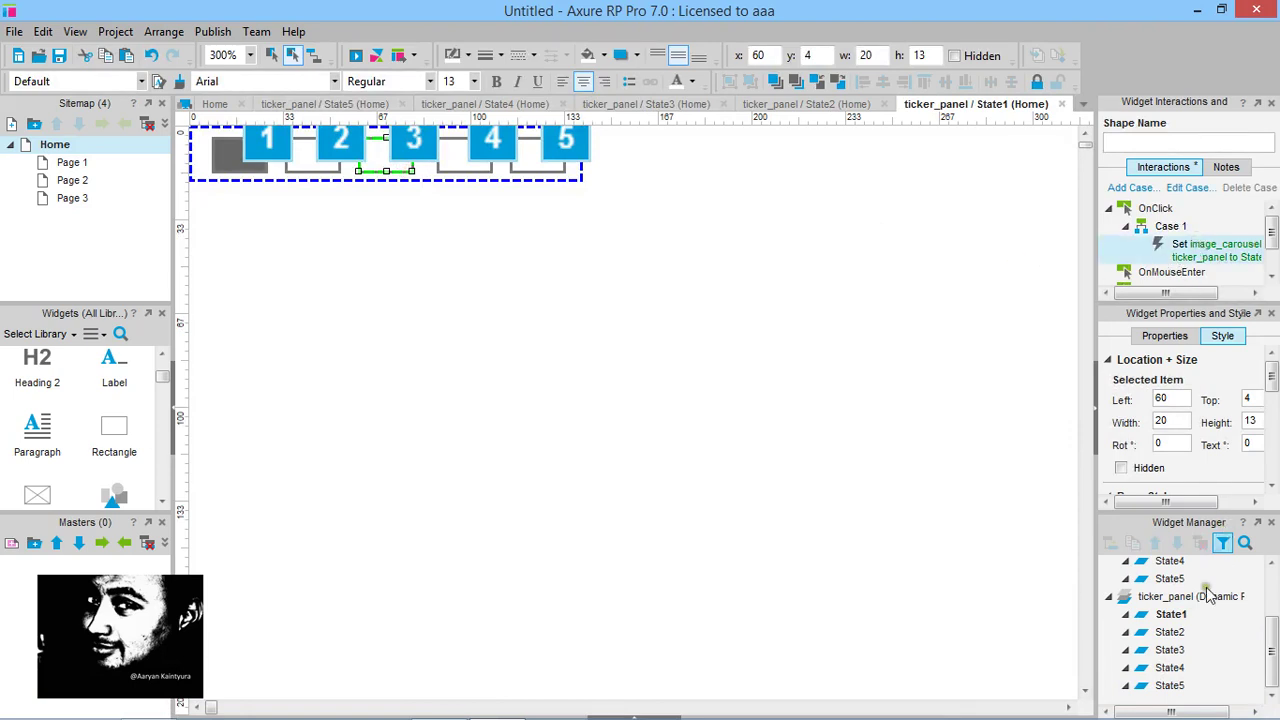
pyautogui.doubleClick(1190, 632)
pyautogui.click(264, 135)
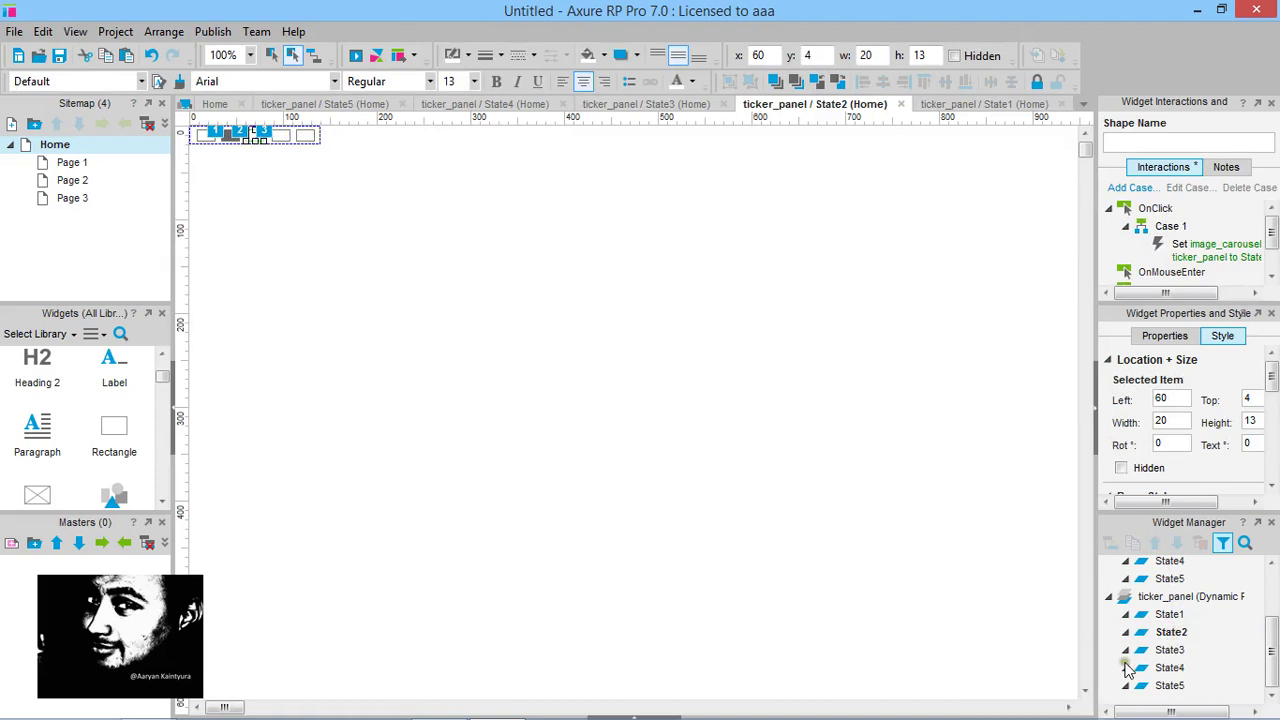
pyautogui.doubleClick(1170, 650)
pyautogui.click(254, 136)
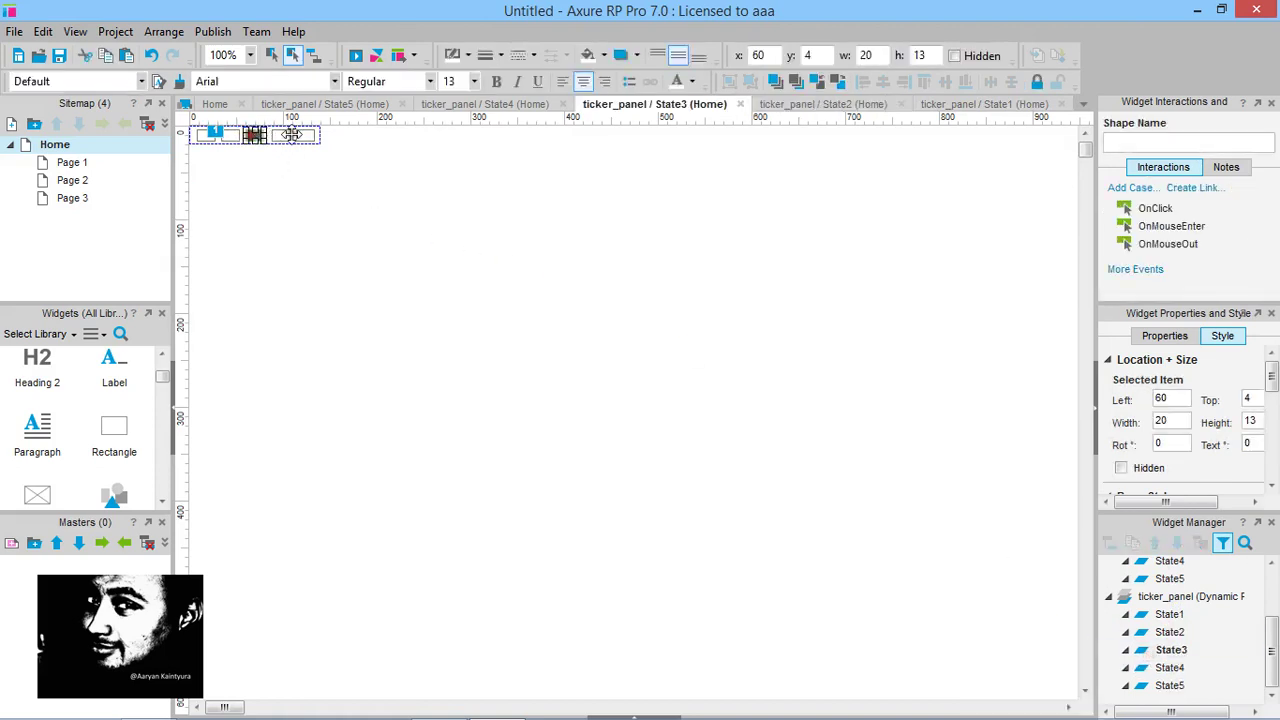
pyautogui.doubleClick(1170, 667)
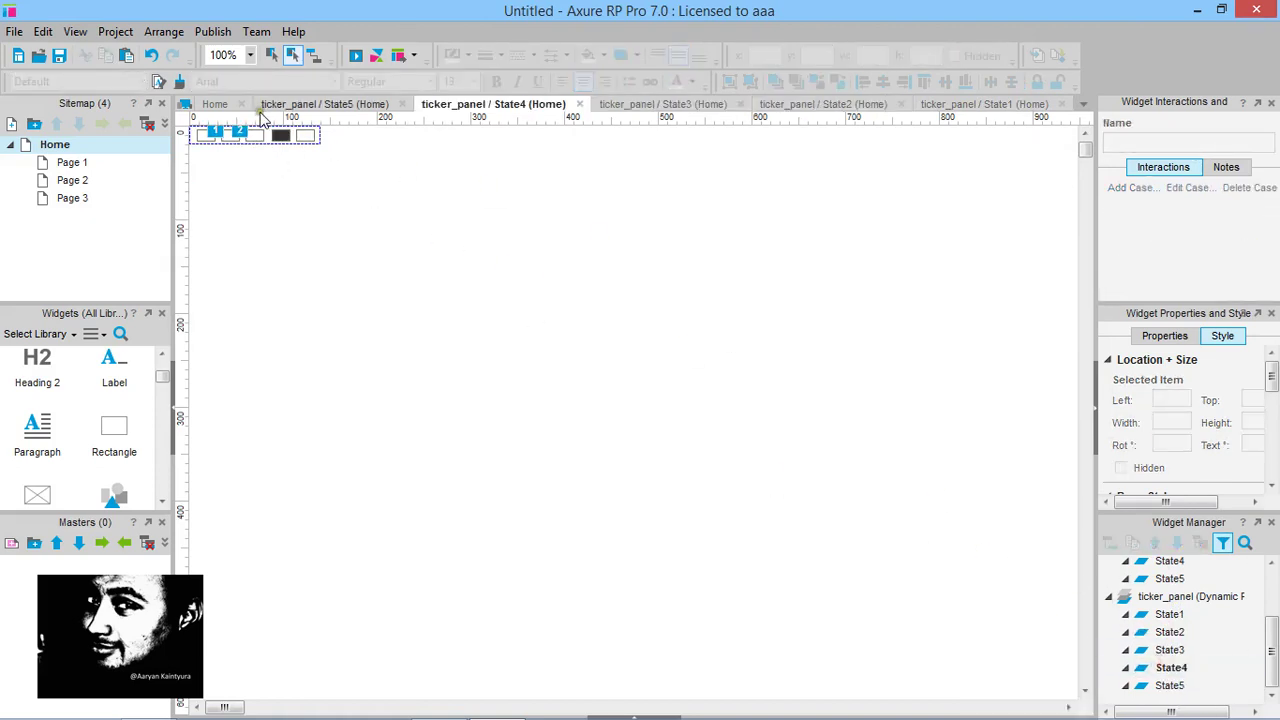
pyautogui.click(254, 136)
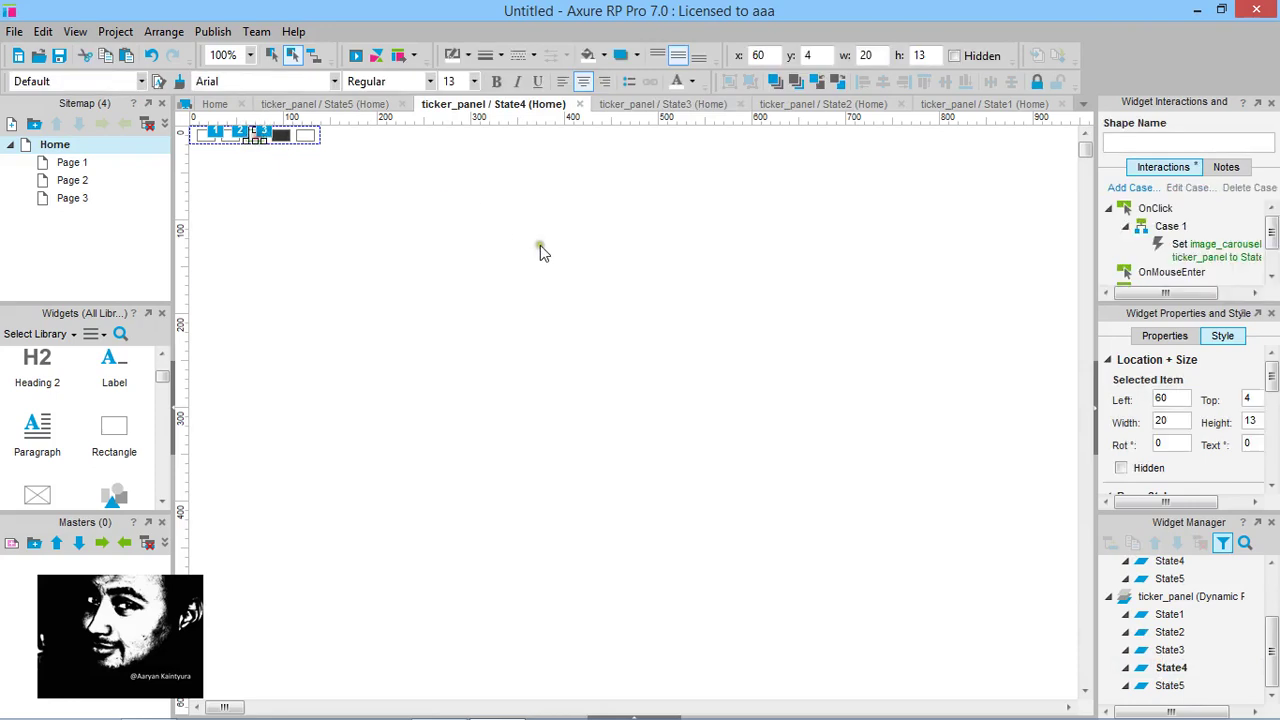
pyautogui.click(1165, 686)
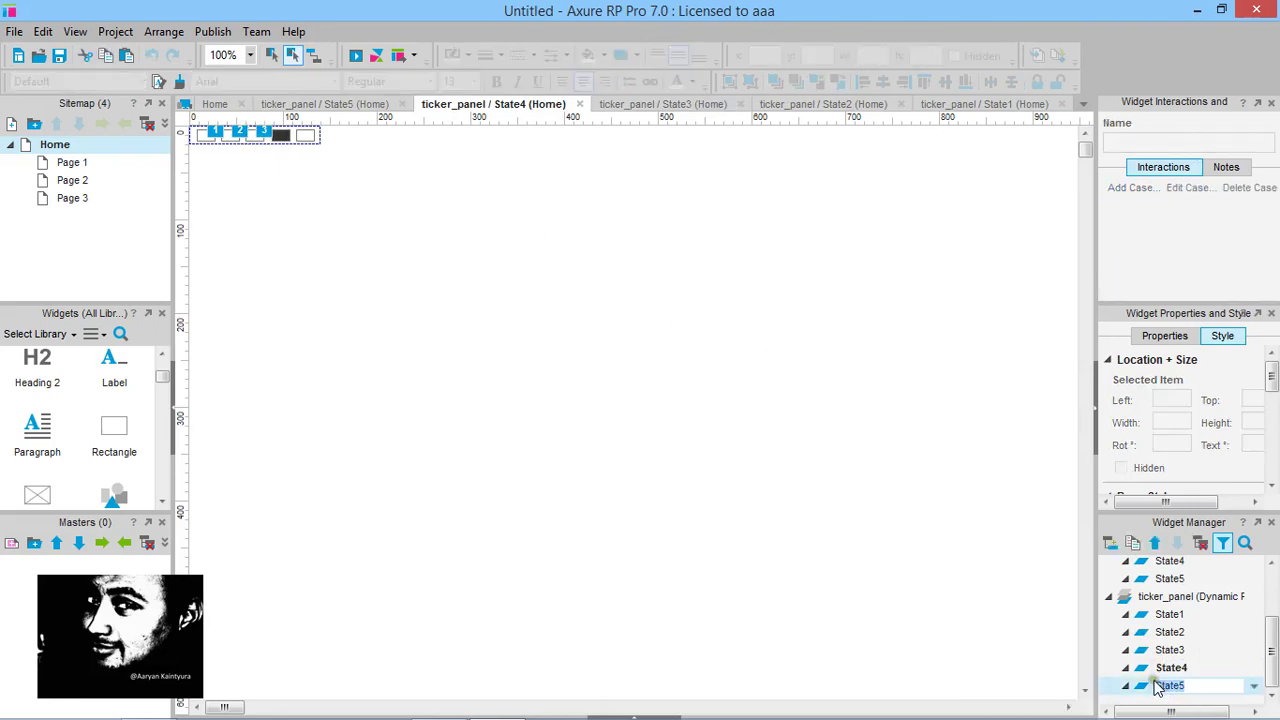
pyautogui.doubleClick(1167, 686)
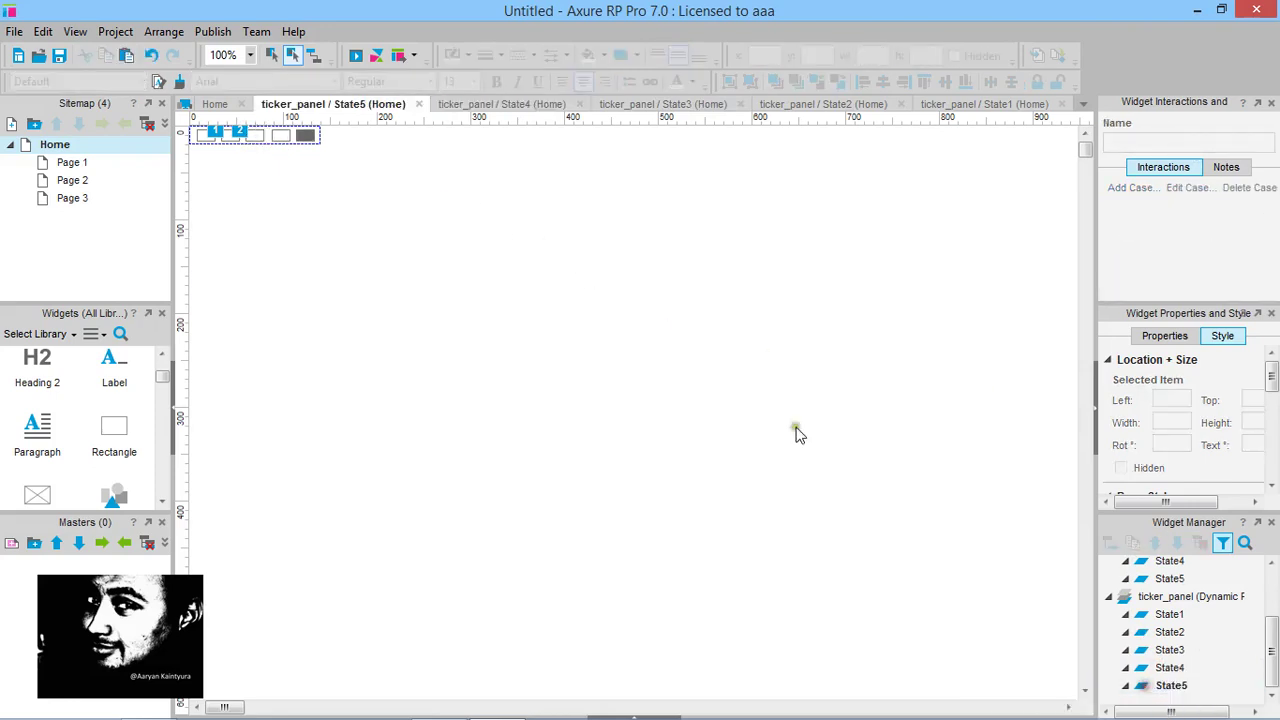
pyautogui.click(258, 137)
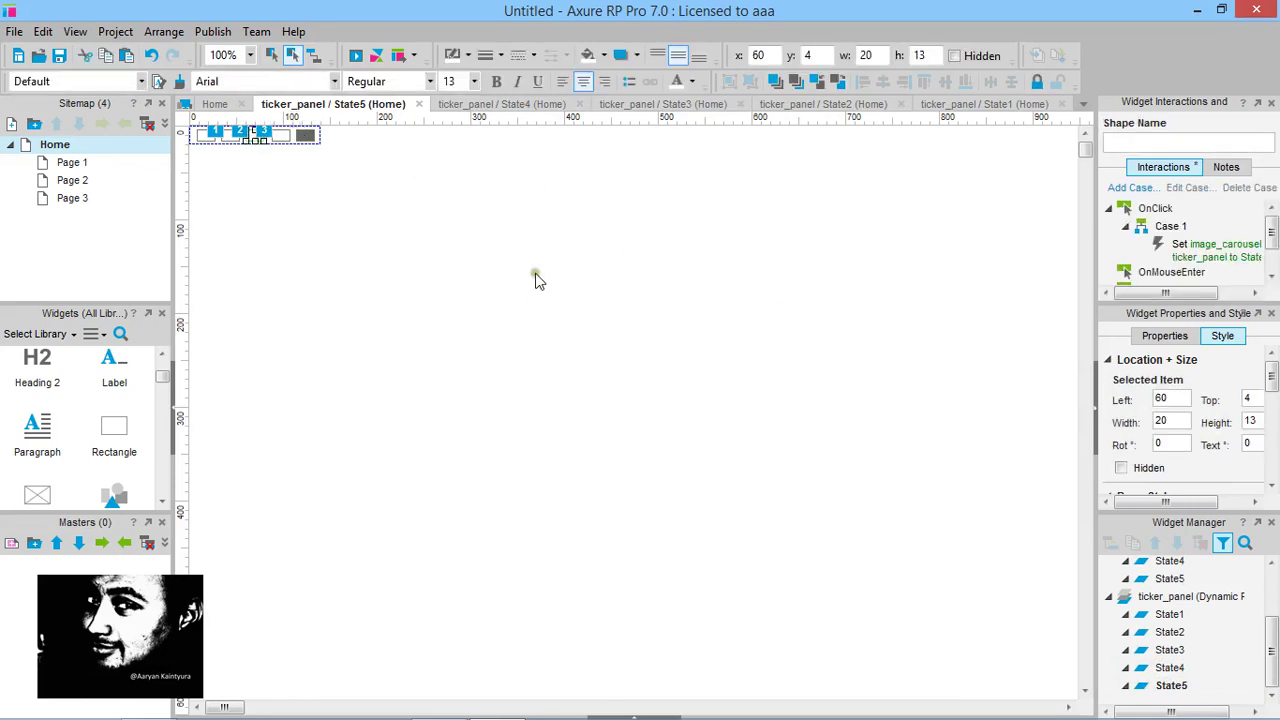
# Preview the Home page in the browser and collapse the sitemap sidebar
pyautogui.moveTo(1273, 645); pyautogui.dragTo(1275, 600)
pyautogui.moveTo(67, 151)
pyautogui.doubleClick(108, 150)
pyautogui.click(355, 55)
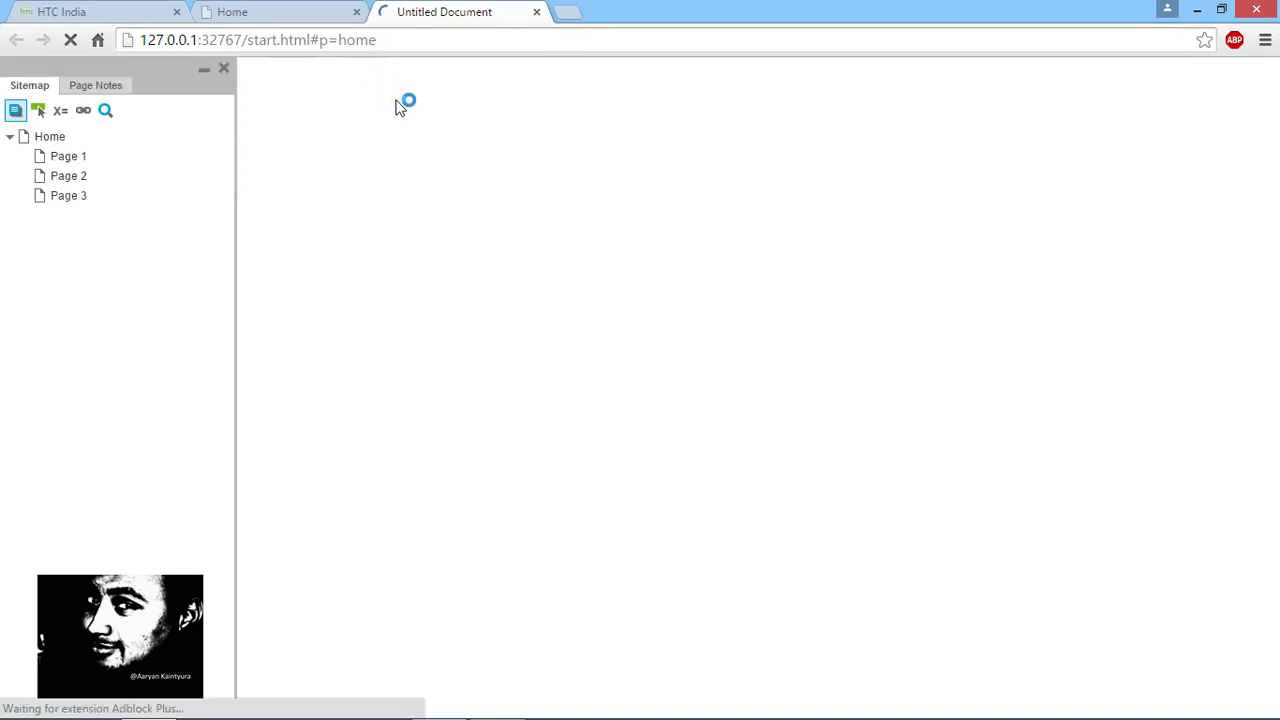
pyautogui.click(205, 68)
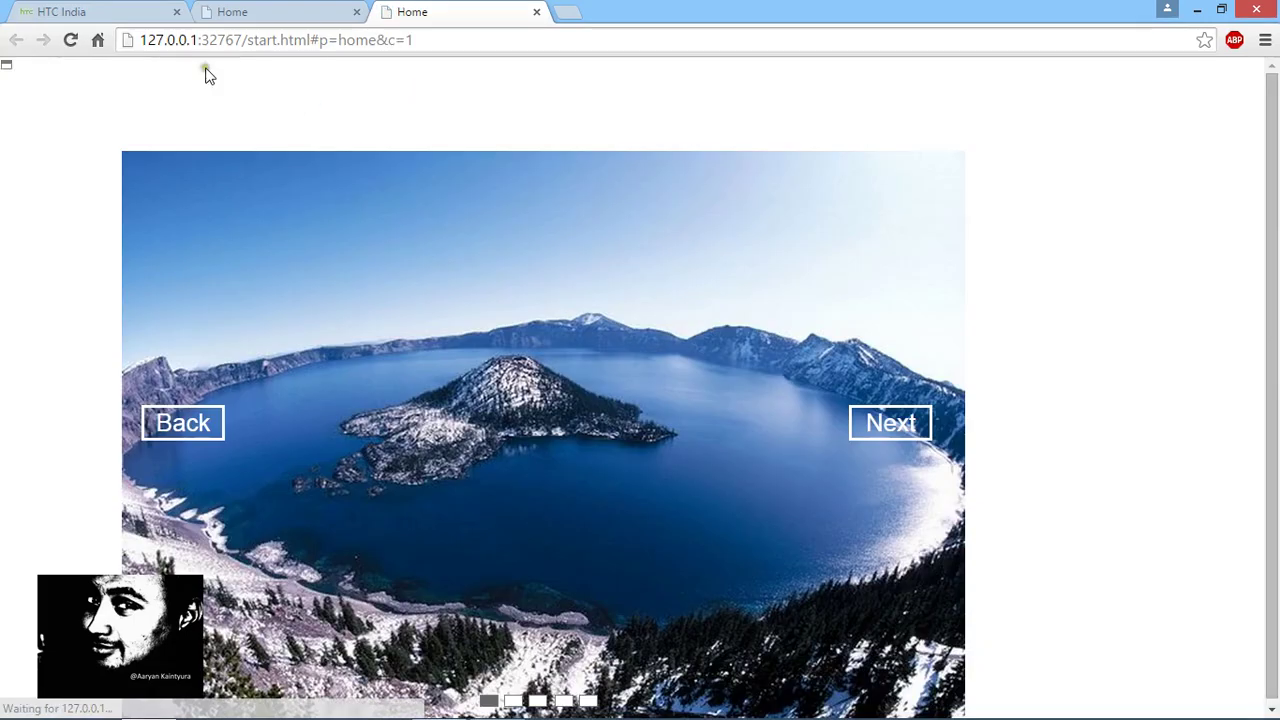
# Test the Next button in the preview by cycling through the carousel images back to the first one
pyautogui.click(891, 430)
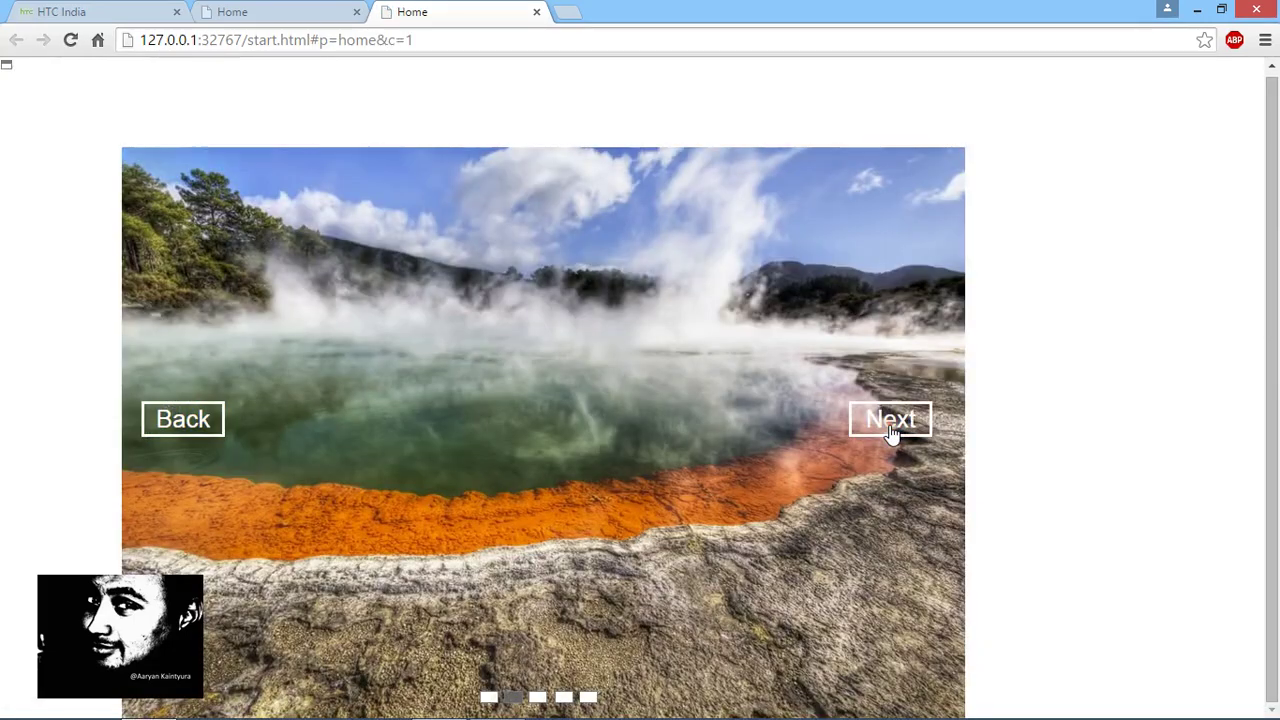
pyautogui.doubleClick(890, 420)
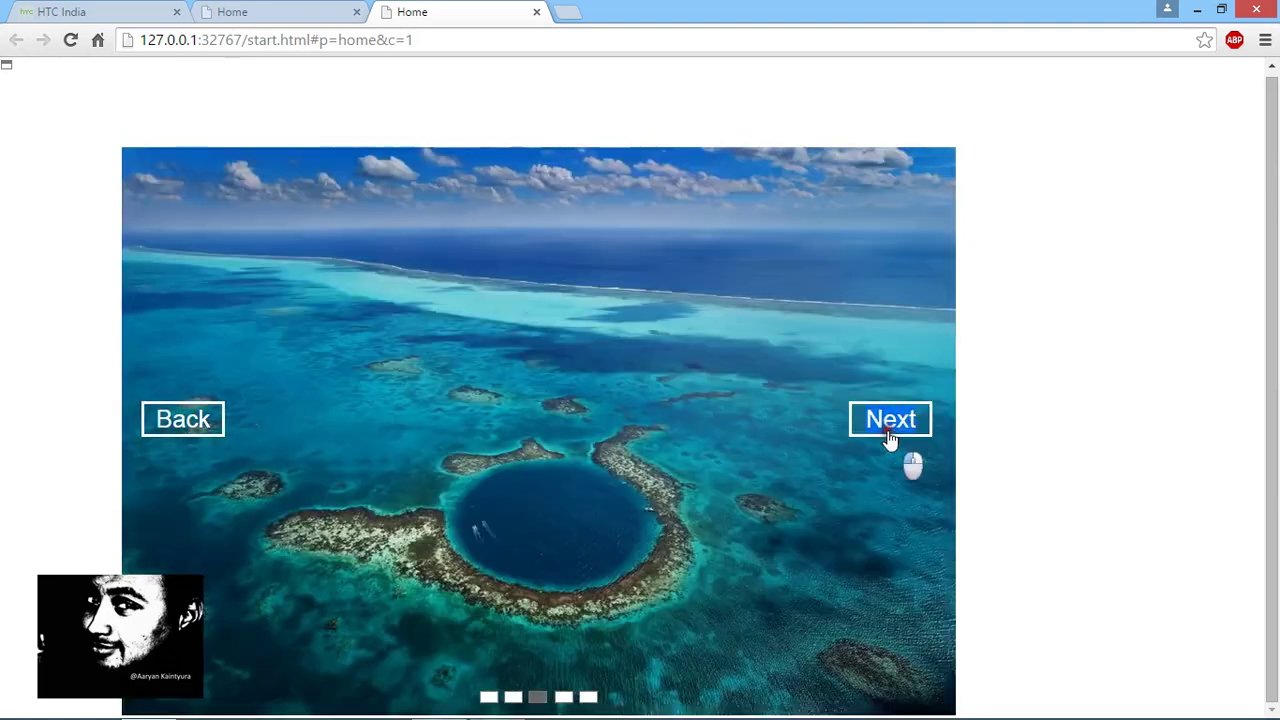
pyautogui.click(904, 436)
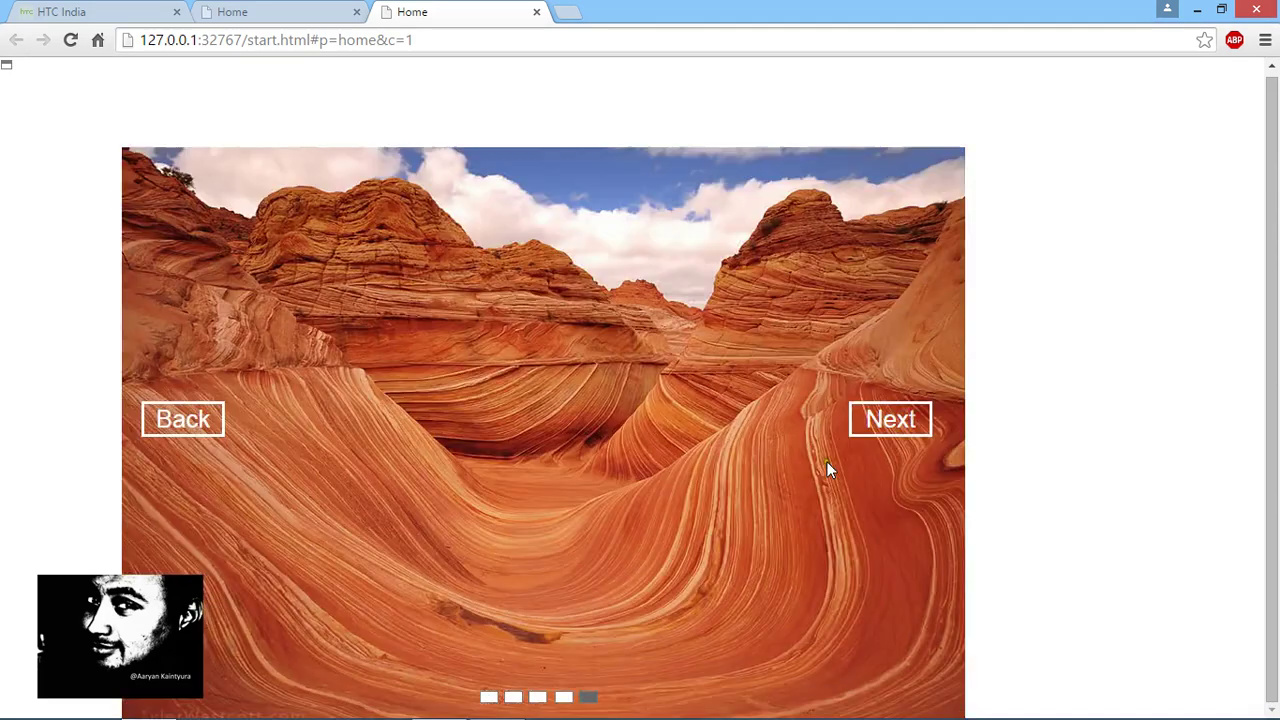
pyautogui.click(904, 423)
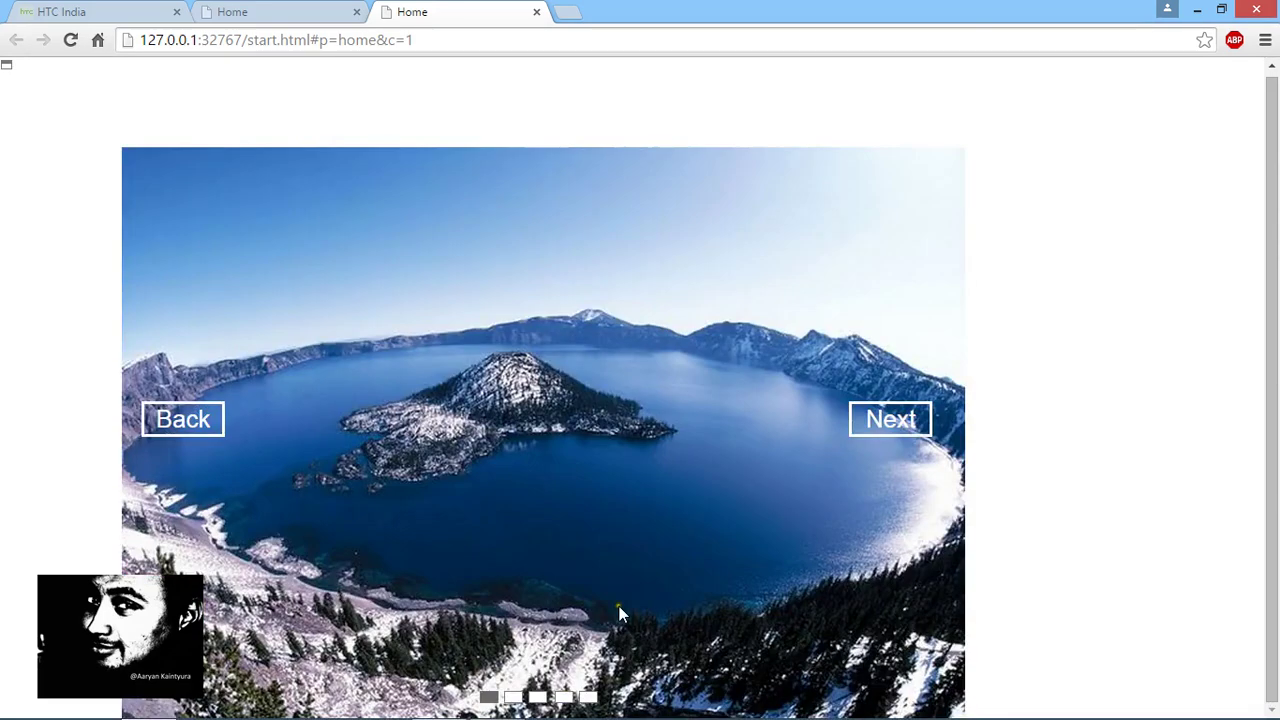
# Test the ticker rectangles in the preview by switching repeatedly between the first, second, third and fourth images
pyautogui.click(513, 698)
pyautogui.click(488, 698)
pyautogui.click(513, 698)
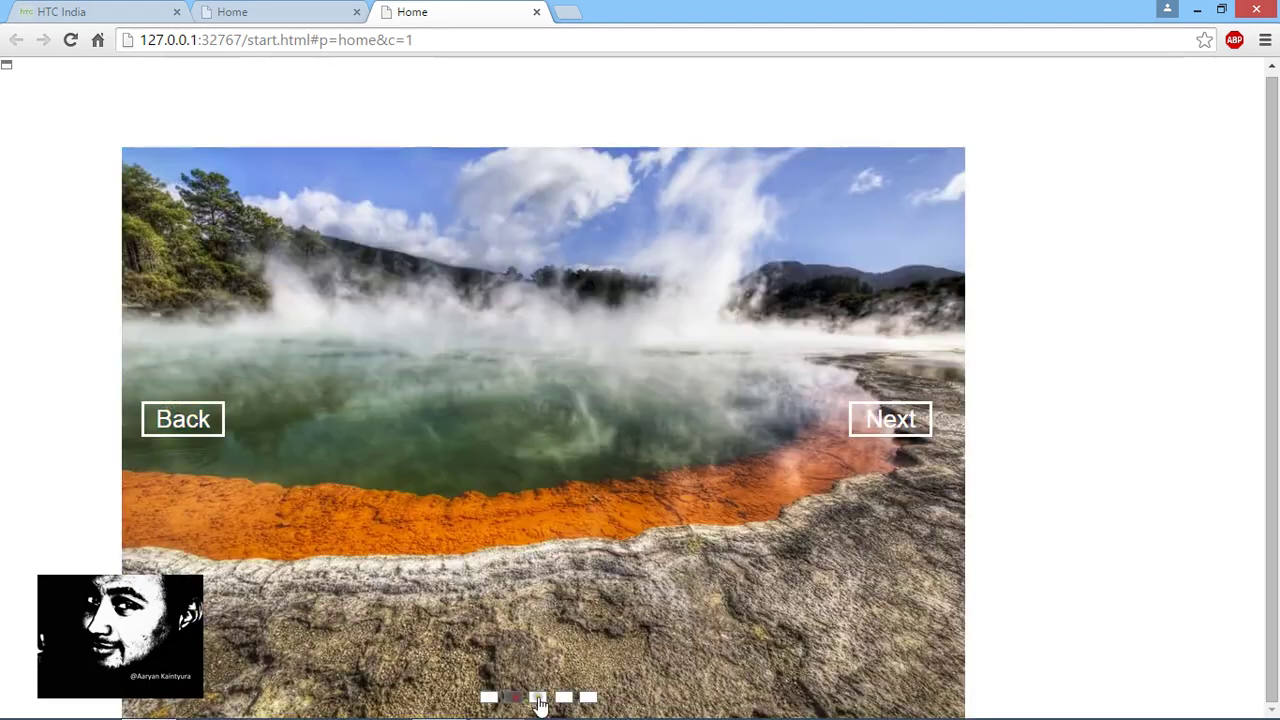
pyautogui.click(538, 698)
pyautogui.click(488, 698)
pyautogui.click(513, 698)
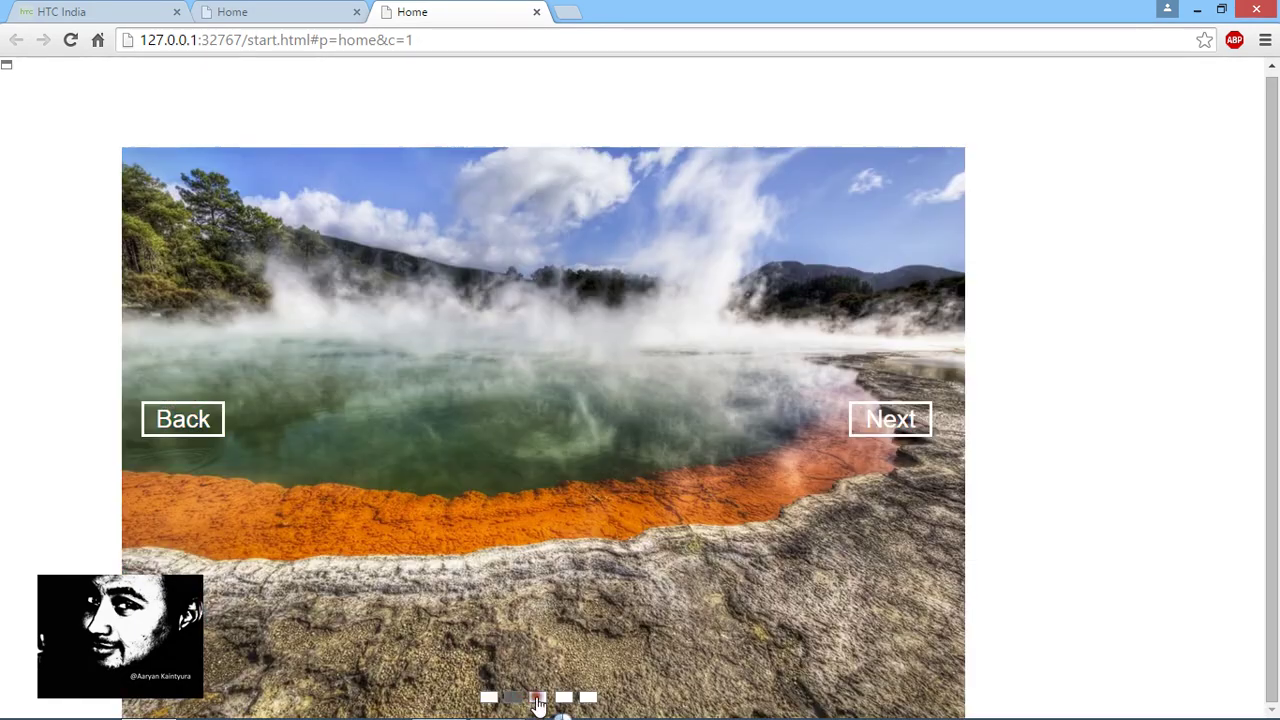
pyautogui.click(538, 698)
pyautogui.click(488, 698)
pyautogui.click(513, 698)
pyautogui.click(538, 698)
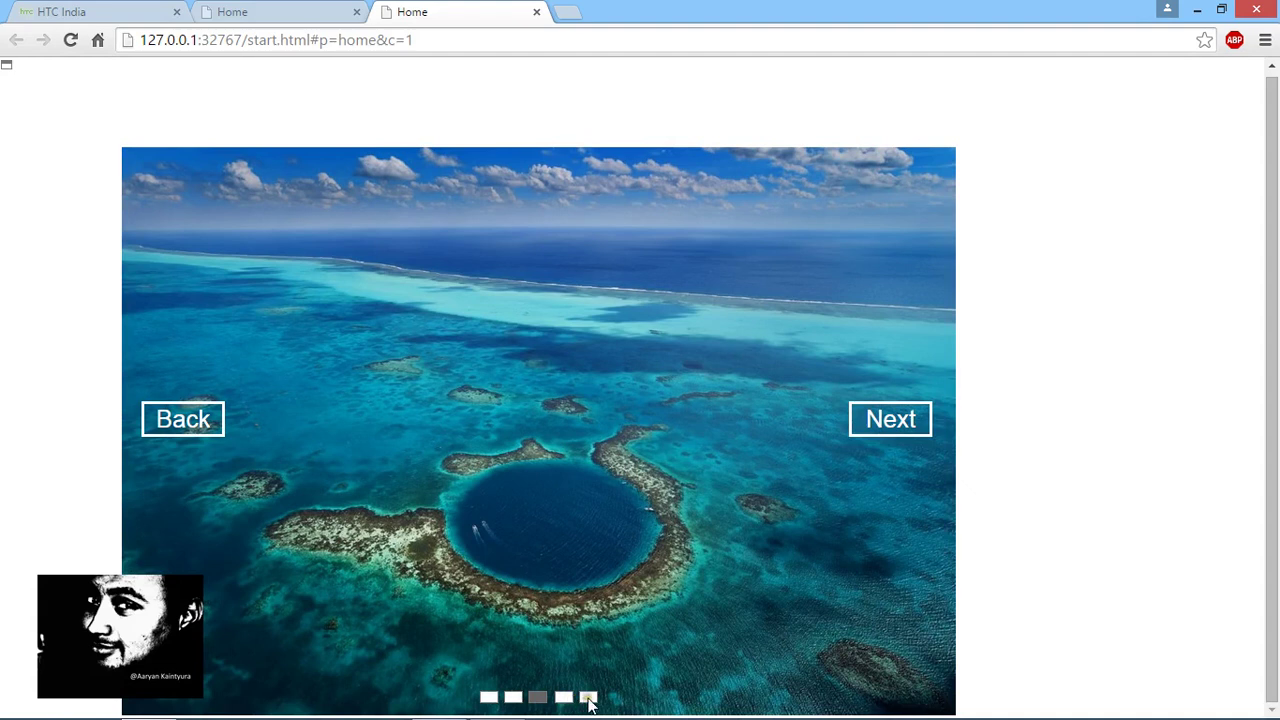
pyautogui.click(488, 698)
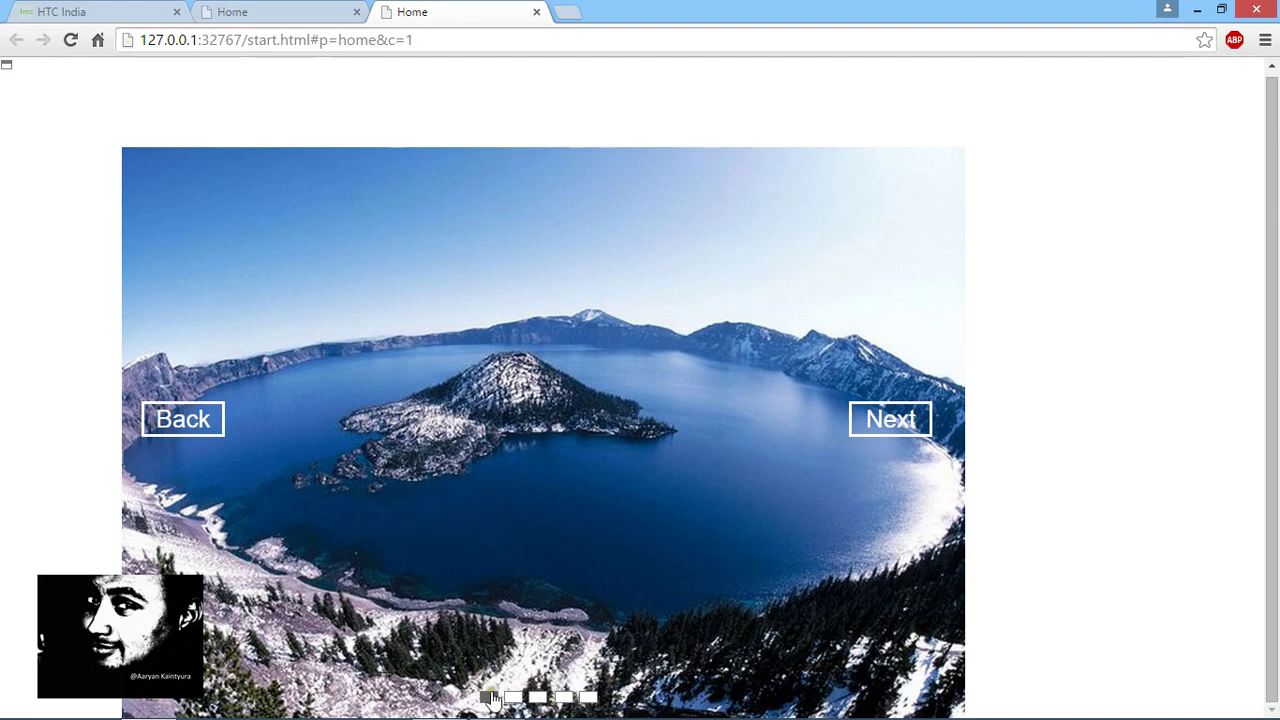
pyautogui.click(563, 698)
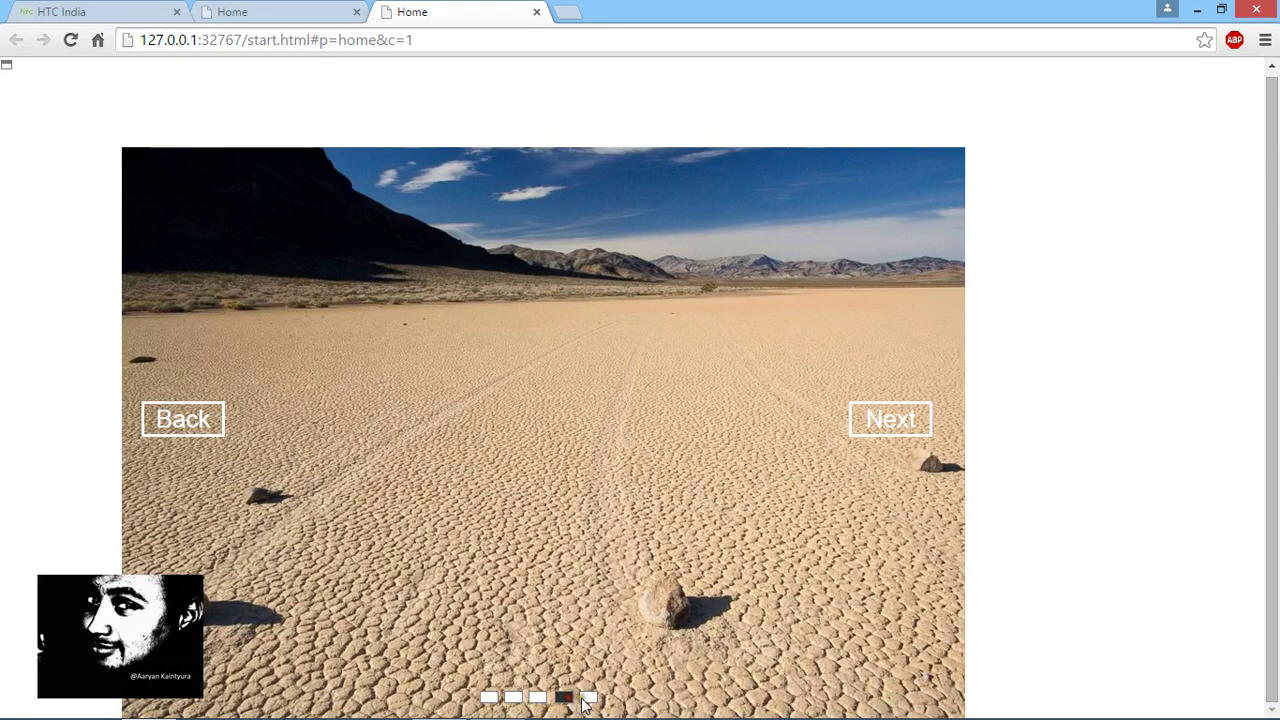
pyautogui.click(490, 699)
pyautogui.click(564, 698)
pyautogui.click(486, 699)
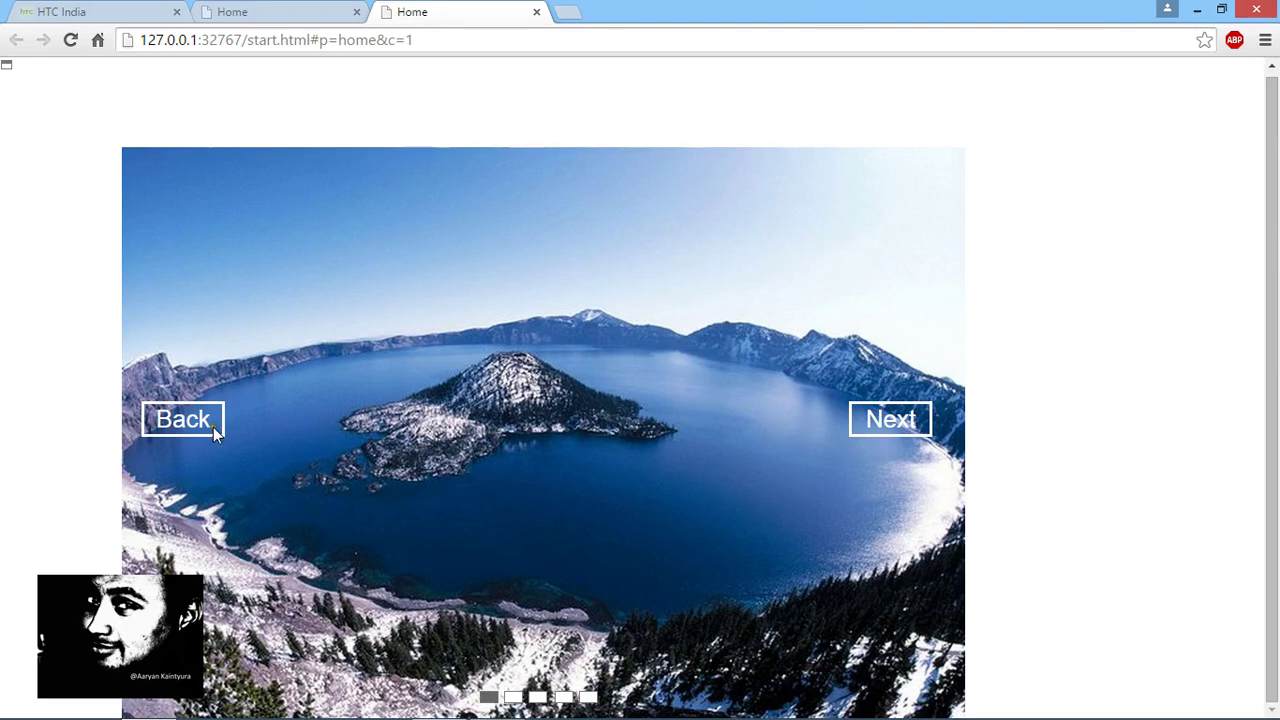
# Switch to Axure RP and add an OnPageLoad case to the Home page that sets the panel state of image_carousel and ticker_panel
pyautogui.hotkey('alt', 'Tab')
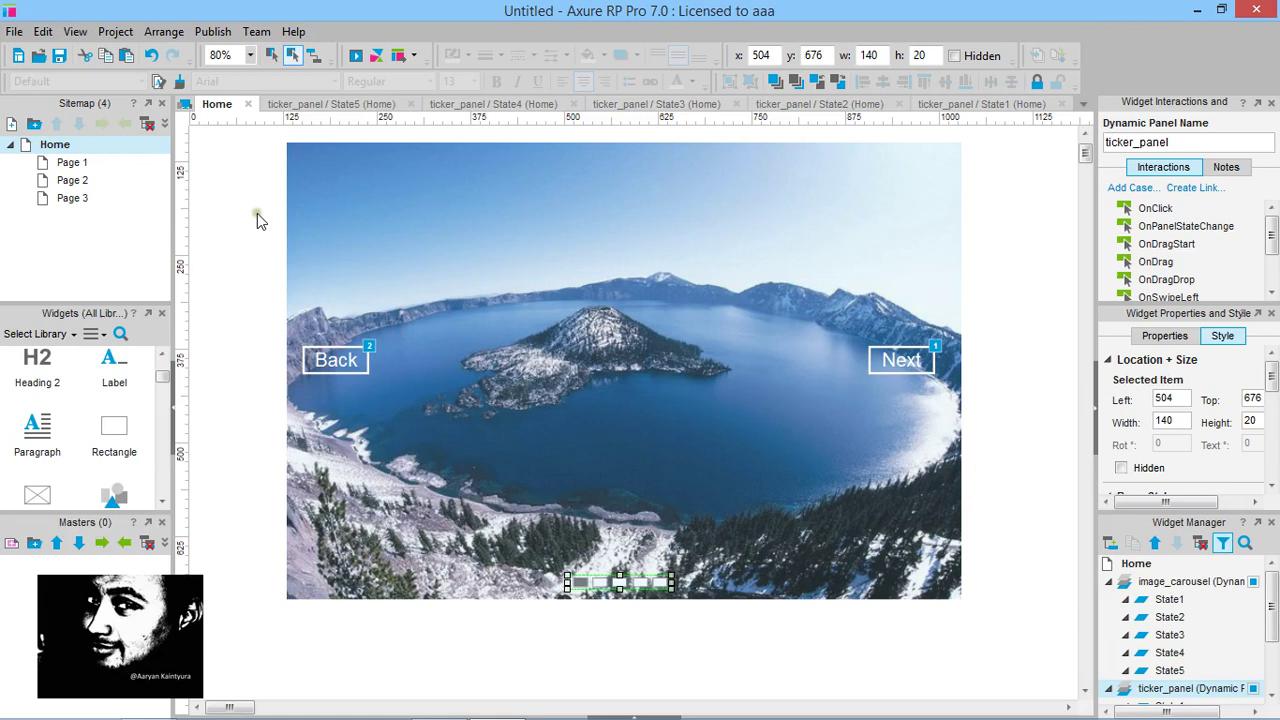
pyautogui.hotkey('alt', 'Tab')
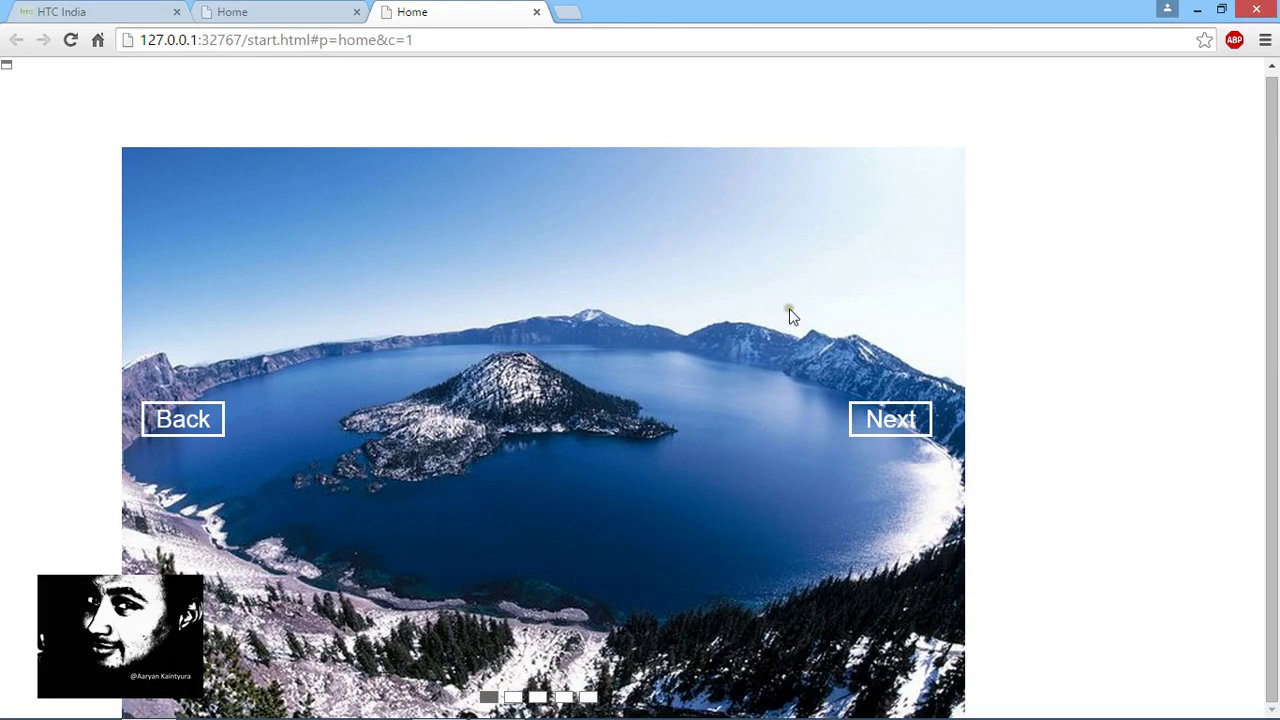
pyautogui.hotkey('alt', 'Tab')
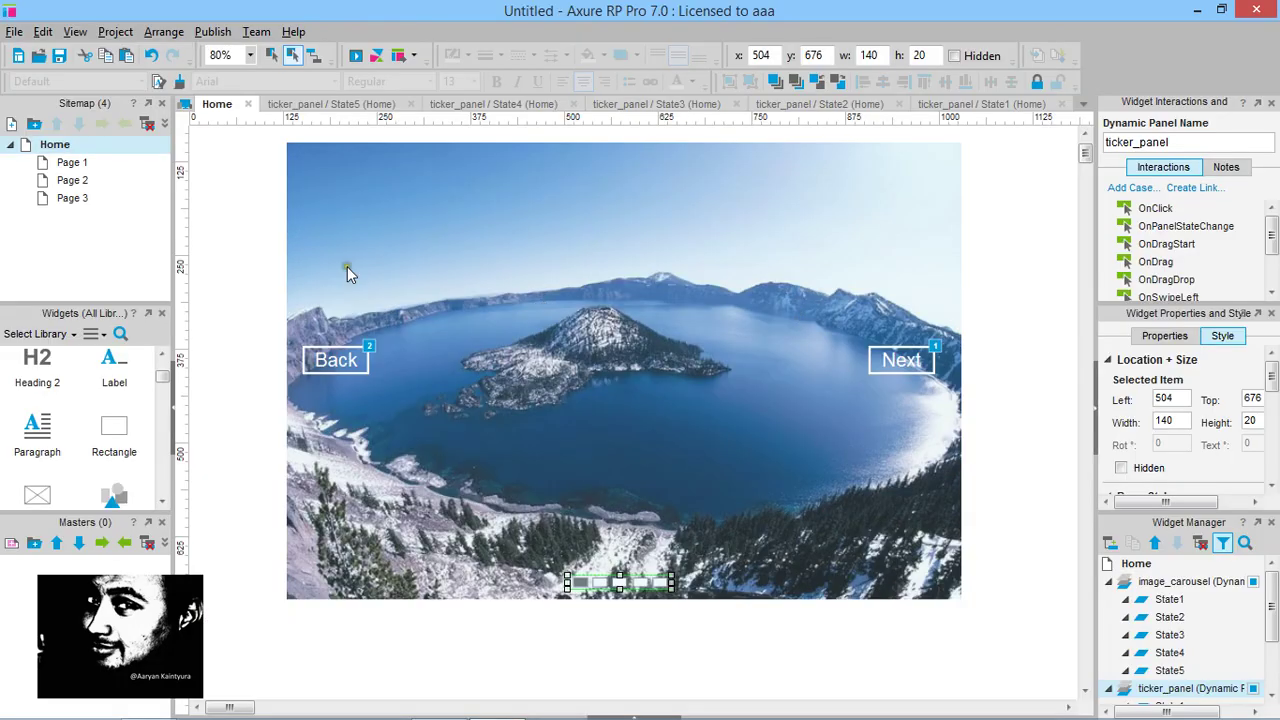
pyautogui.click(668, 712)
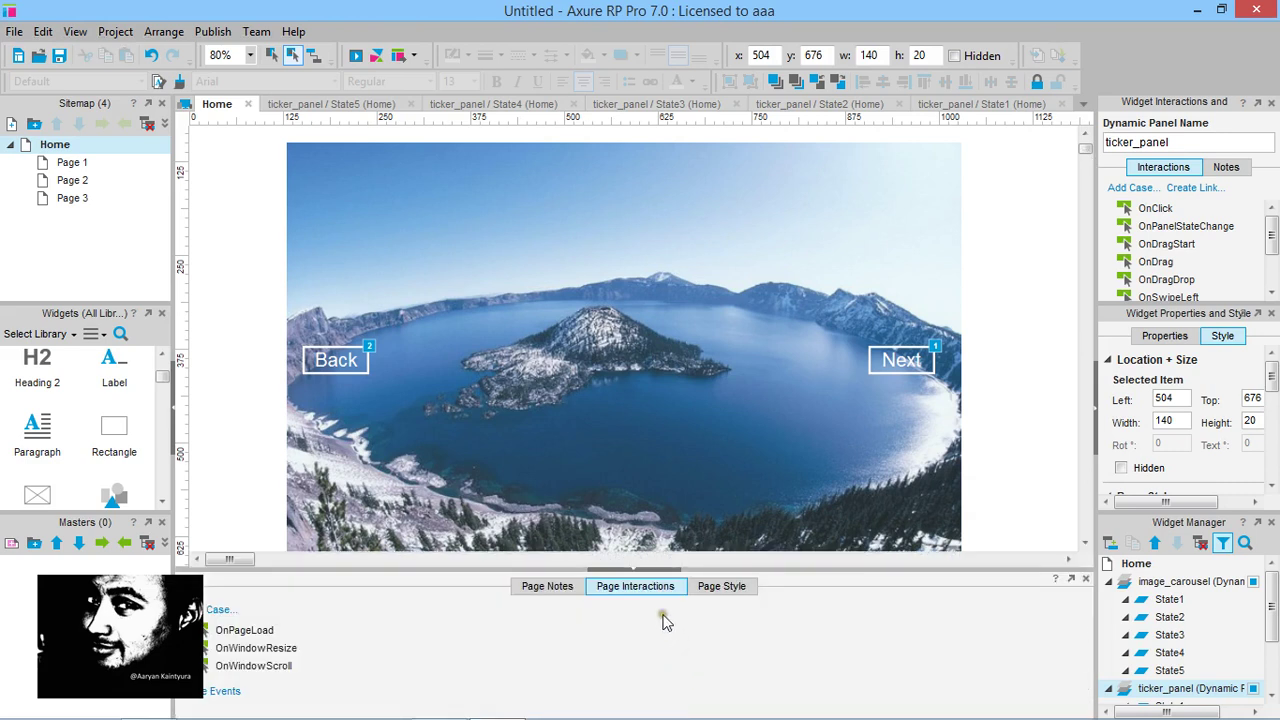
pyautogui.click(620, 597)
pyautogui.click(642, 596)
pyautogui.doubleClick(243, 632)
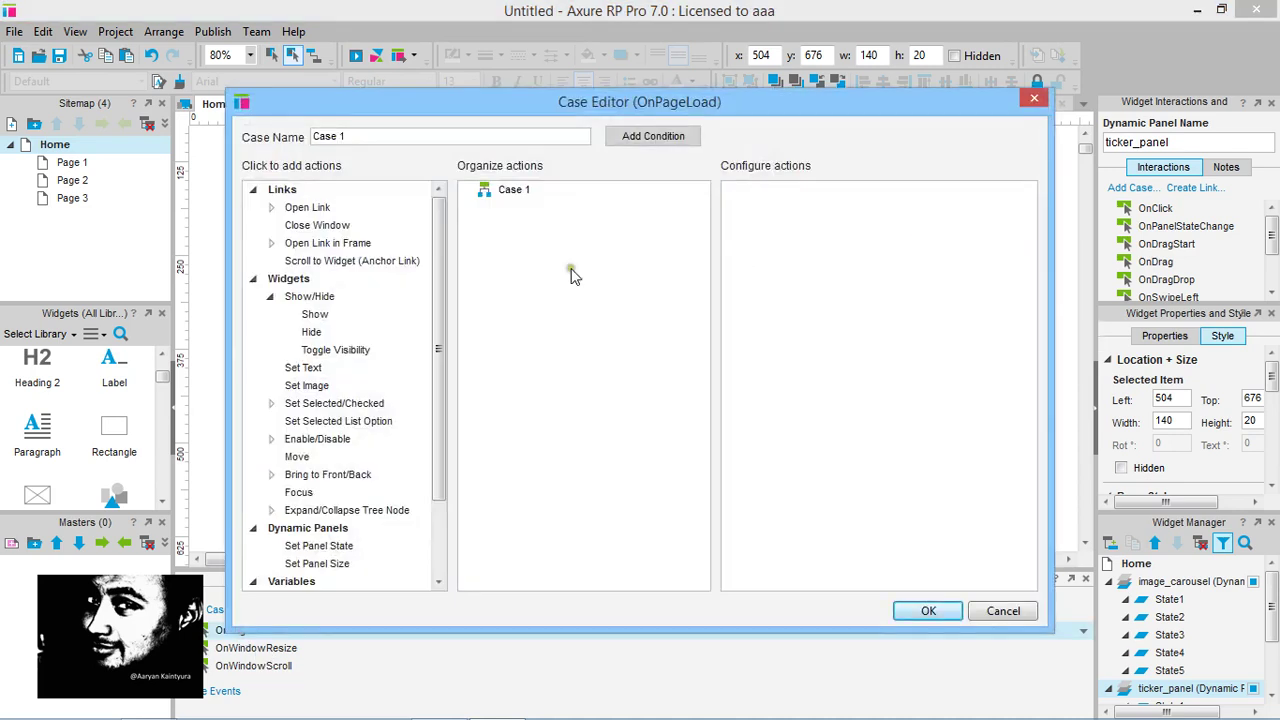
pyautogui.click(308, 548)
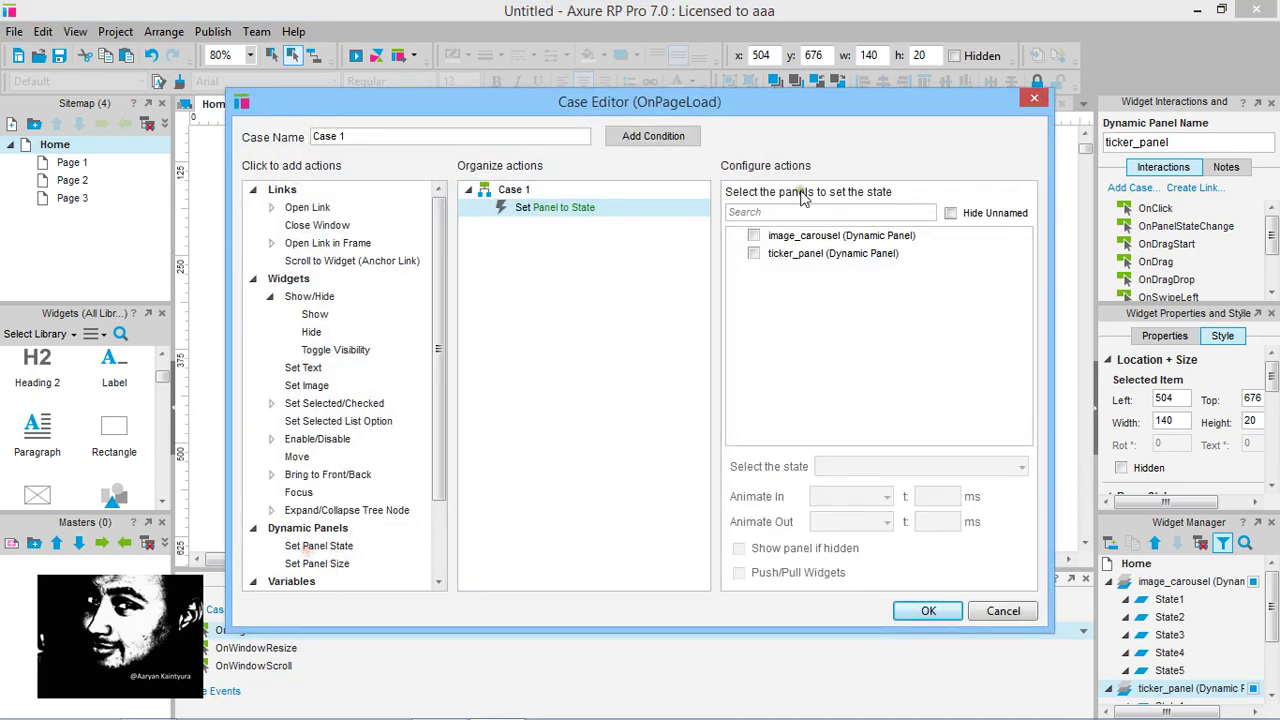
pyautogui.click(754, 235)
pyautogui.click(755, 255)
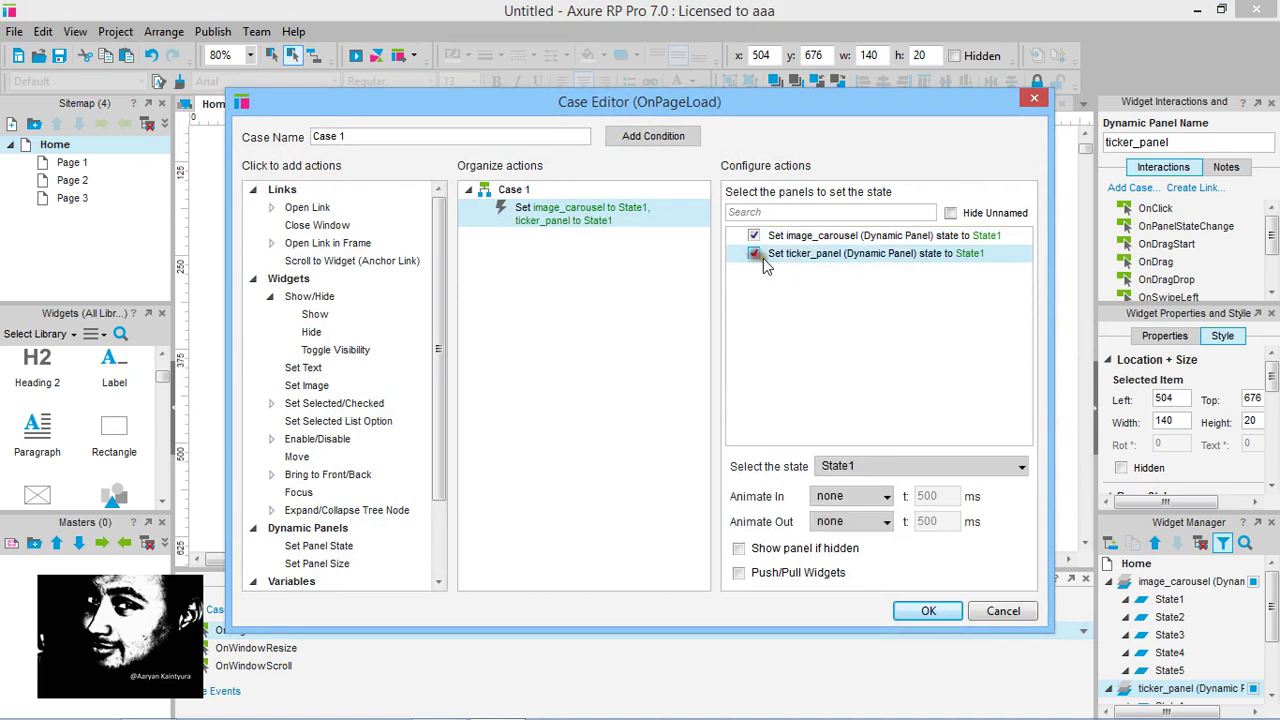
# Set ticker_panel's OnPageLoad state to Next, wrapping from last to first and repeating every 3000 ms, and save the case
pyautogui.click(884, 465)
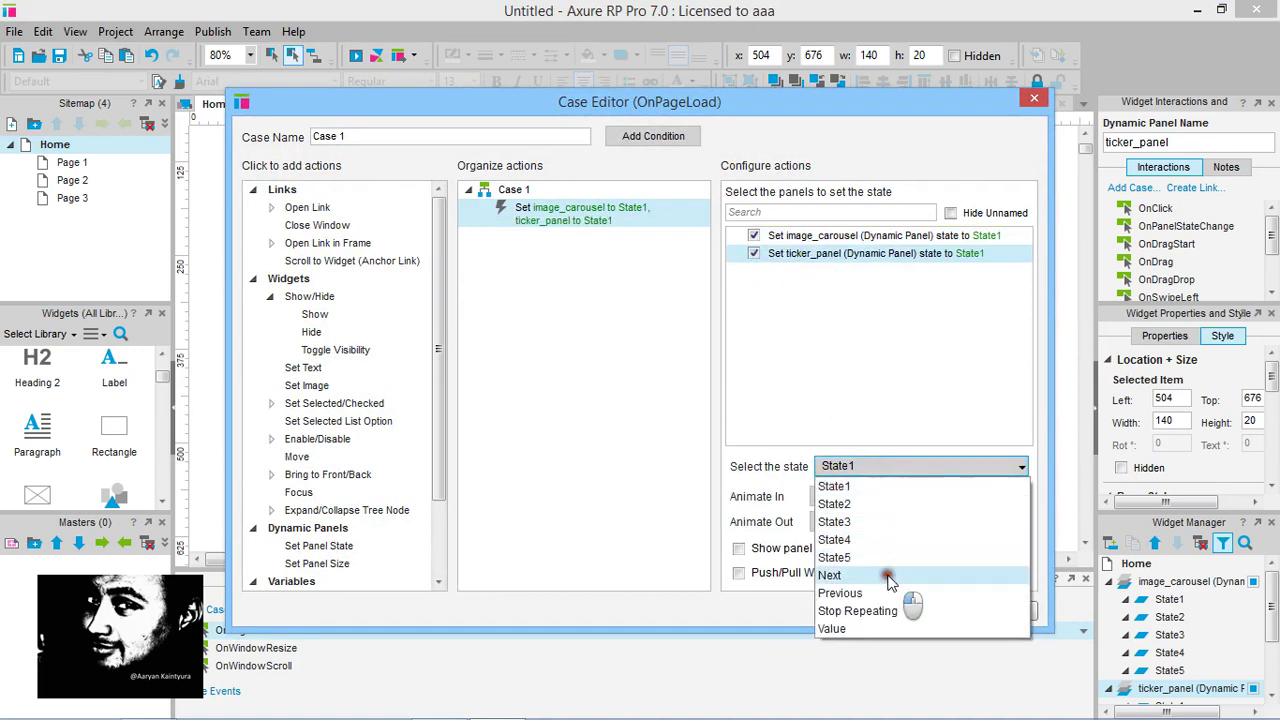
pyautogui.click(895, 575)
pyautogui.click(897, 425)
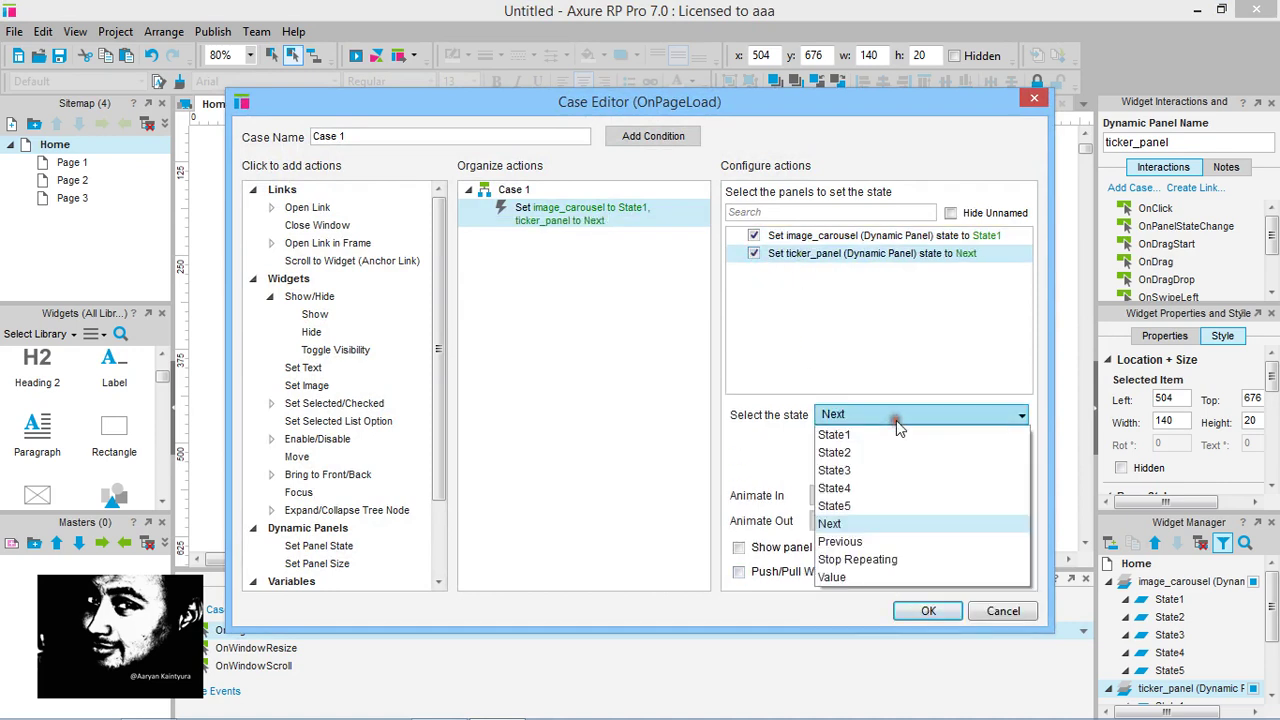
pyautogui.click(864, 523)
pyautogui.click(822, 442)
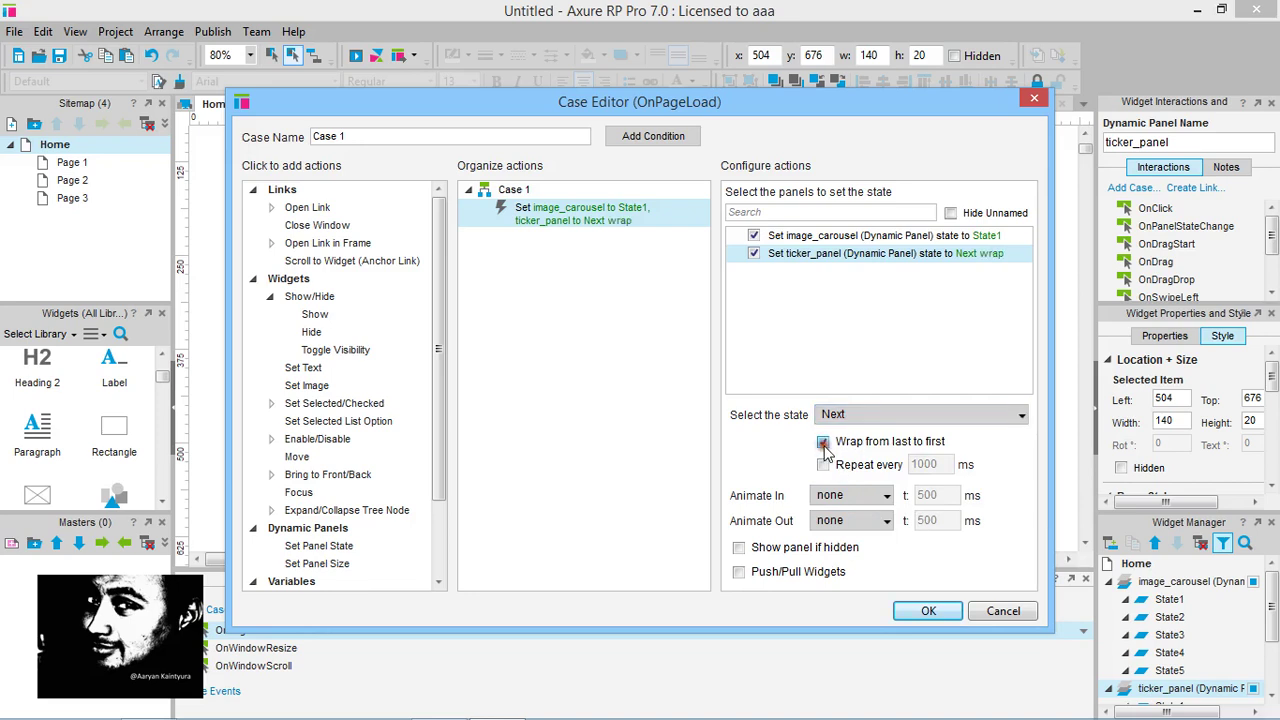
pyautogui.click(822, 464)
pyautogui.doubleClick(940, 467)
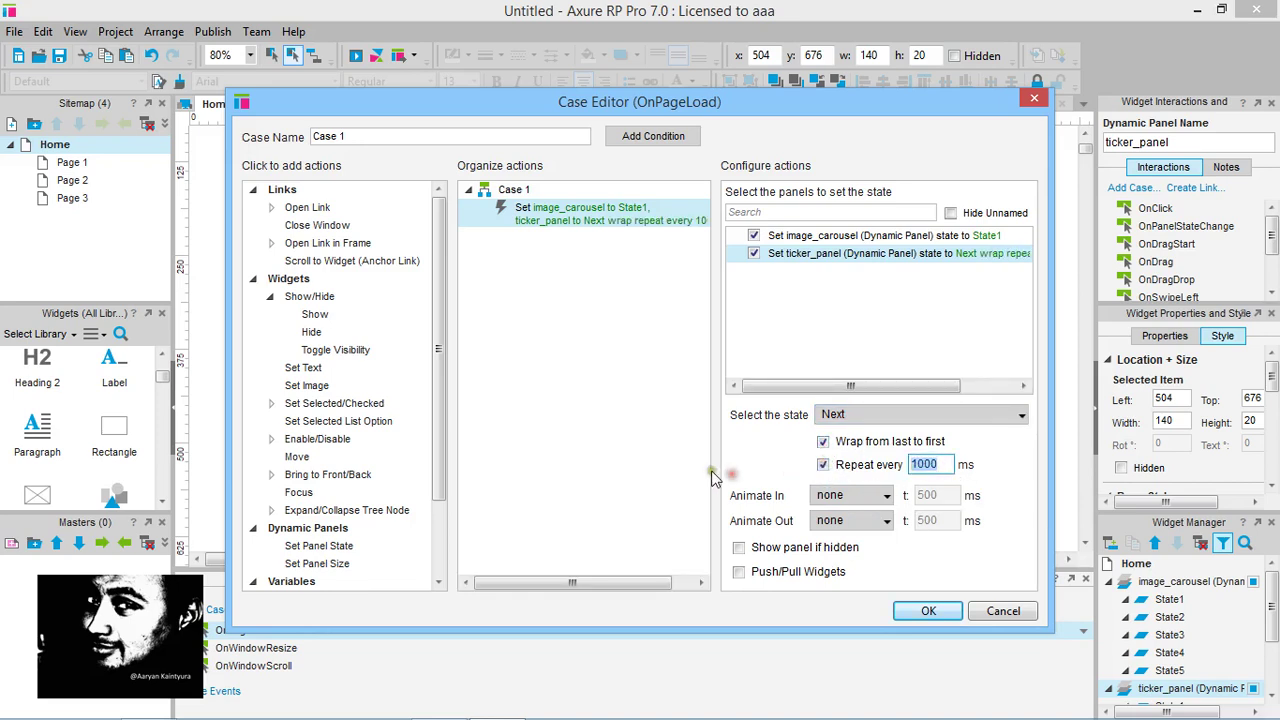
pyautogui.write('3000')
pyautogui.click(914, 610)
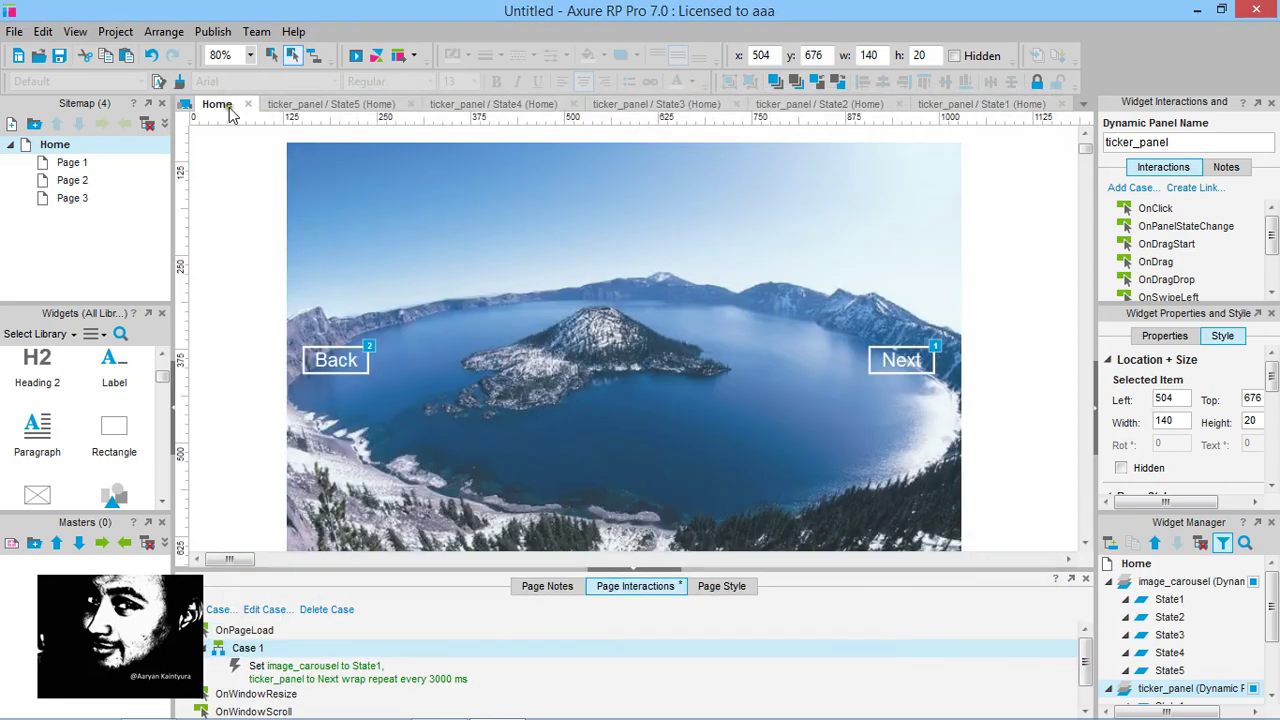
# Review the OnPageLoad panel-state action and preview the Home page in the browser, closing the older preview tab and collapsing the sitemap
pyautogui.doubleClick(345, 679)
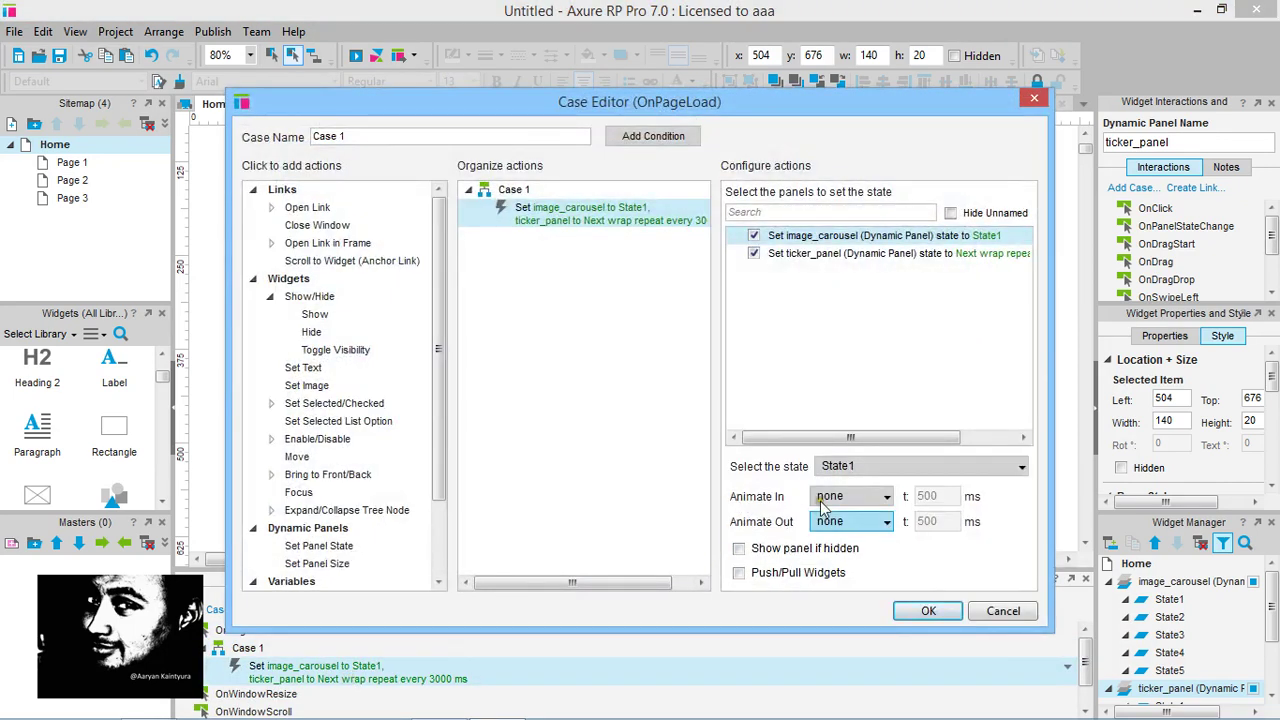
pyautogui.click(915, 611)
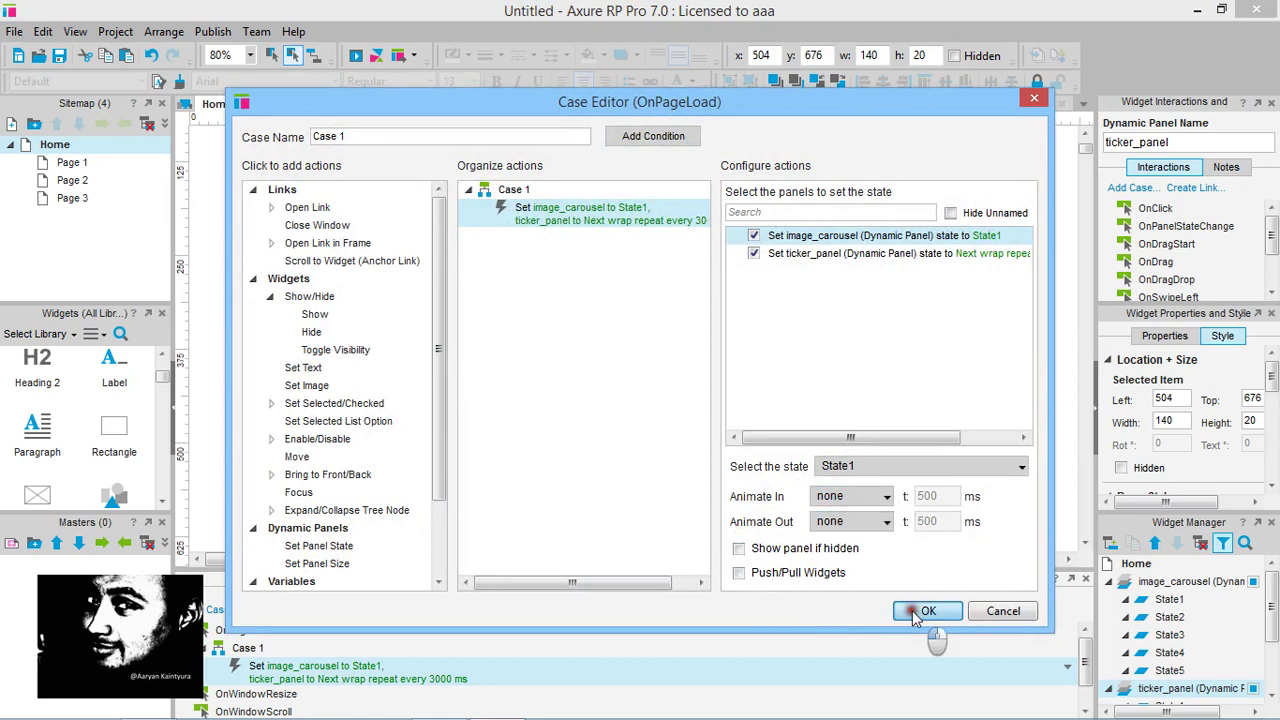
pyautogui.click(357, 56)
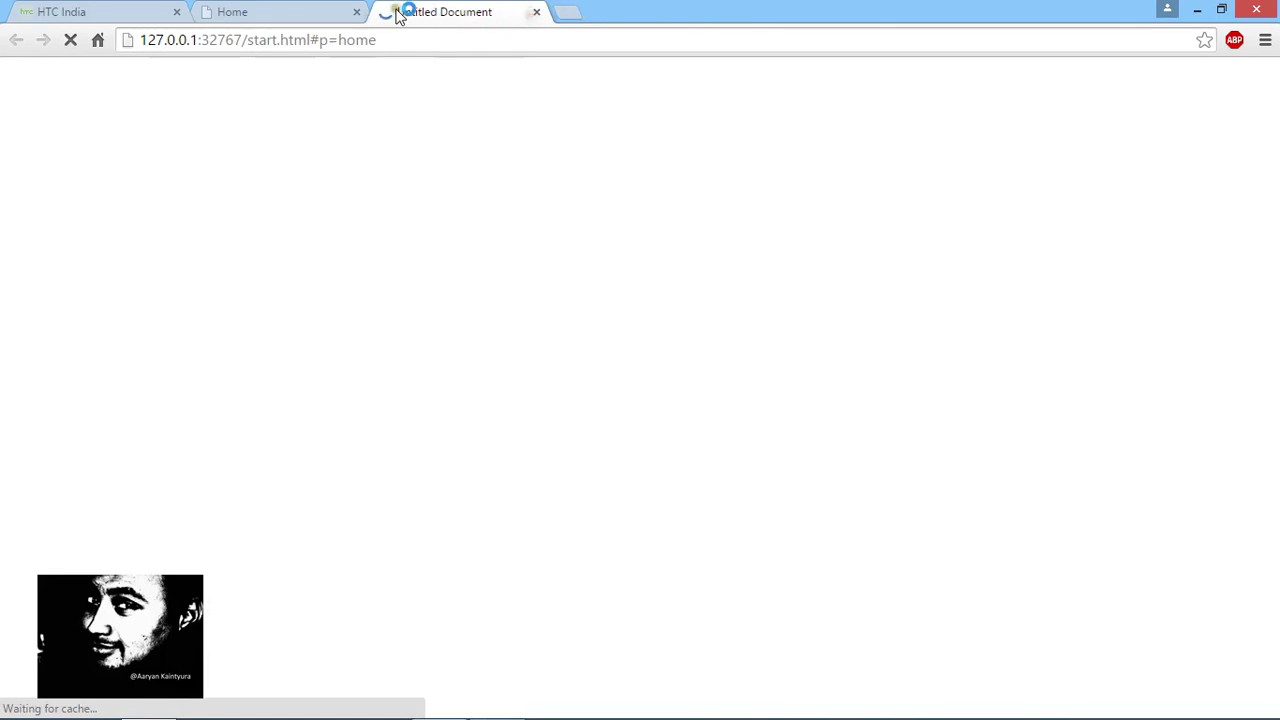
pyautogui.click(357, 12)
pyautogui.click(214, 77)
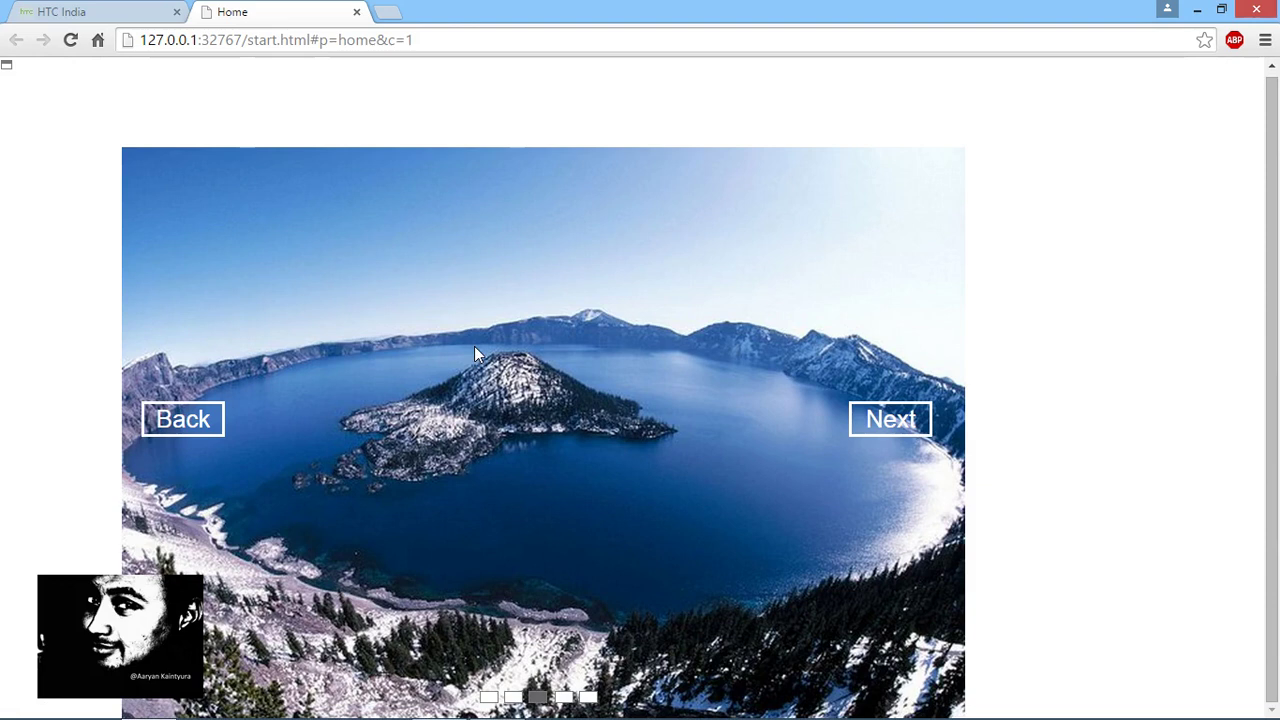
# Switch to Axure RP and set image_carousel's OnPageLoad state to Next, wrapping from last to first and repeating every 3000 ms
pyautogui.hotkey('alt', 'Tab')
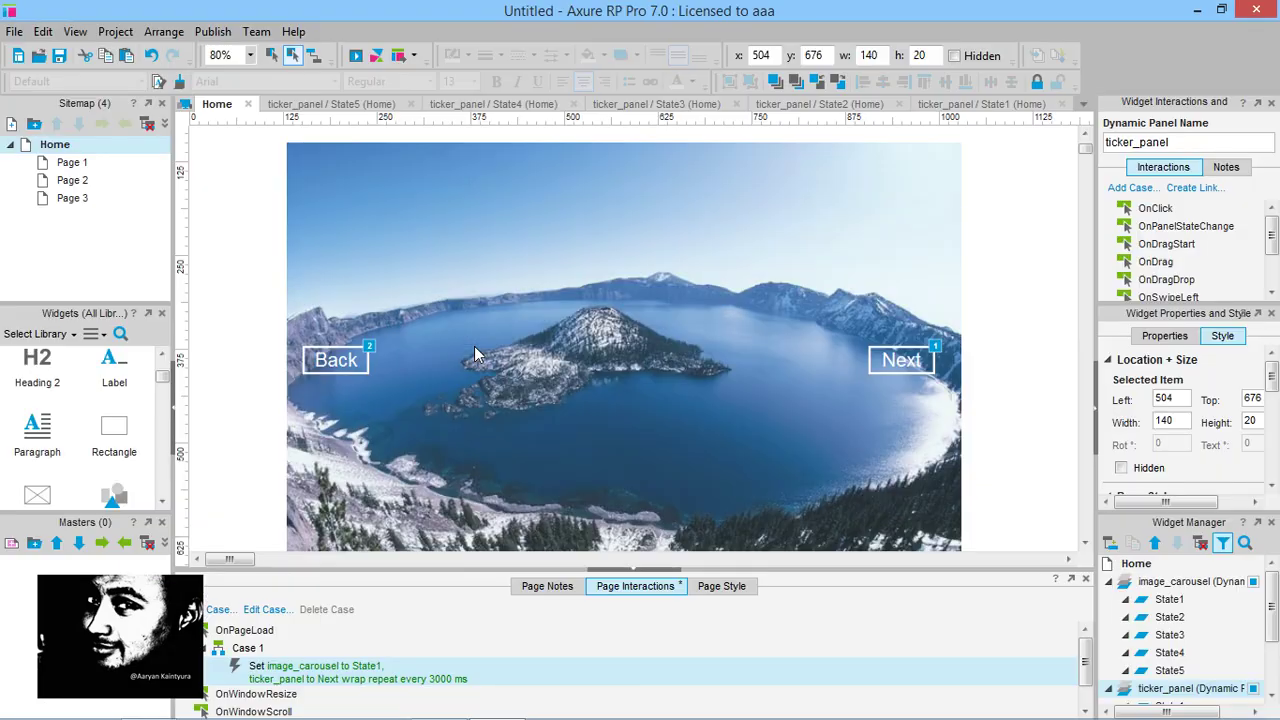
pyautogui.doubleClick(360, 683)
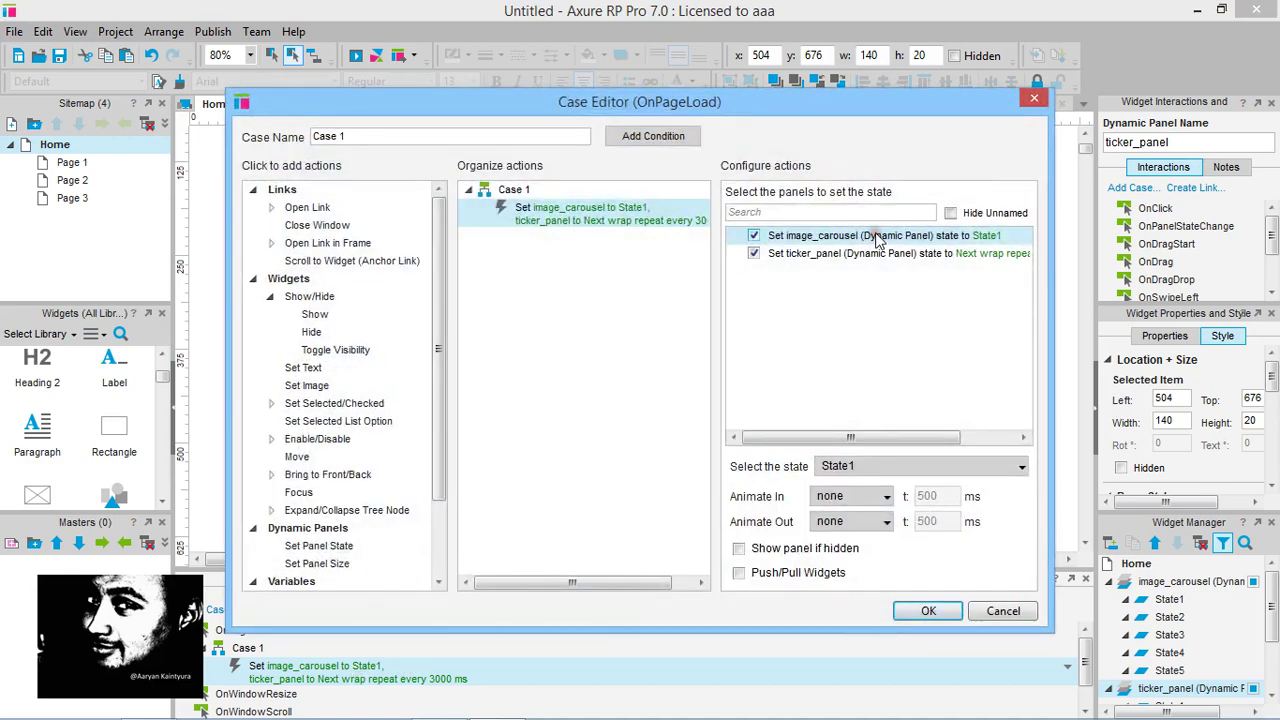
pyautogui.click(916, 466)
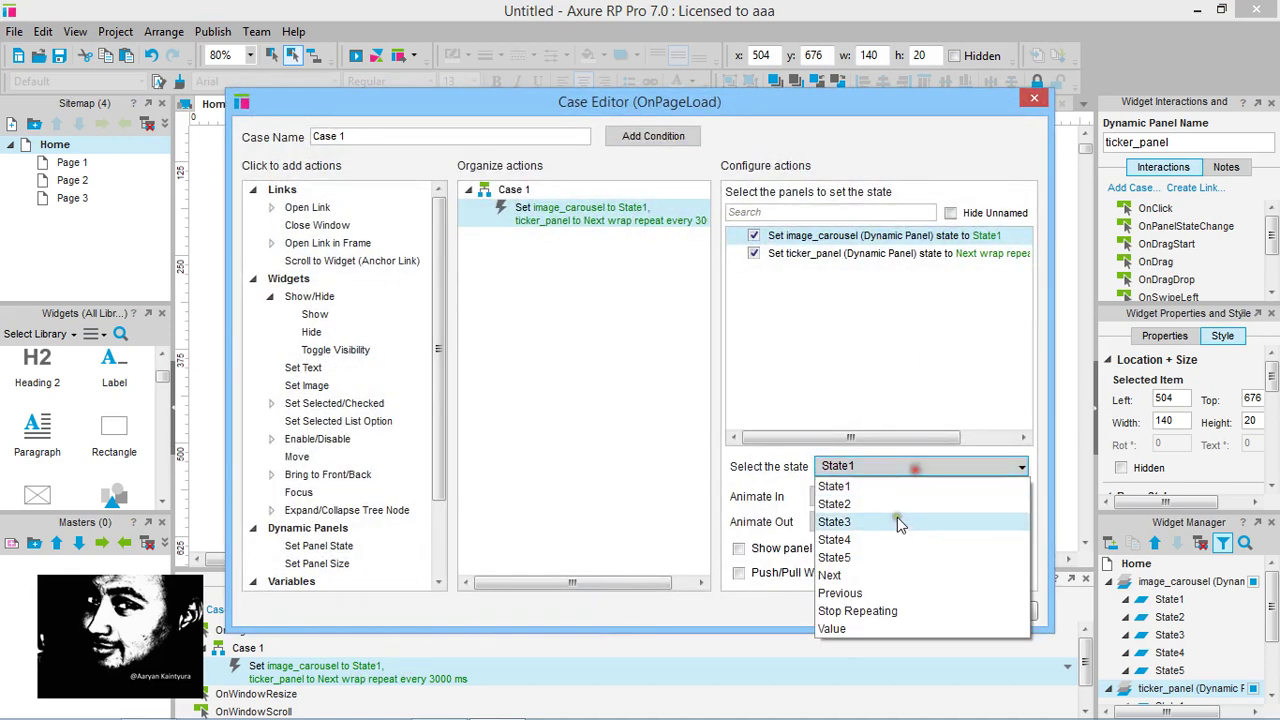
pyautogui.click(848, 573)
pyautogui.click(889, 441)
pyautogui.click(870, 465)
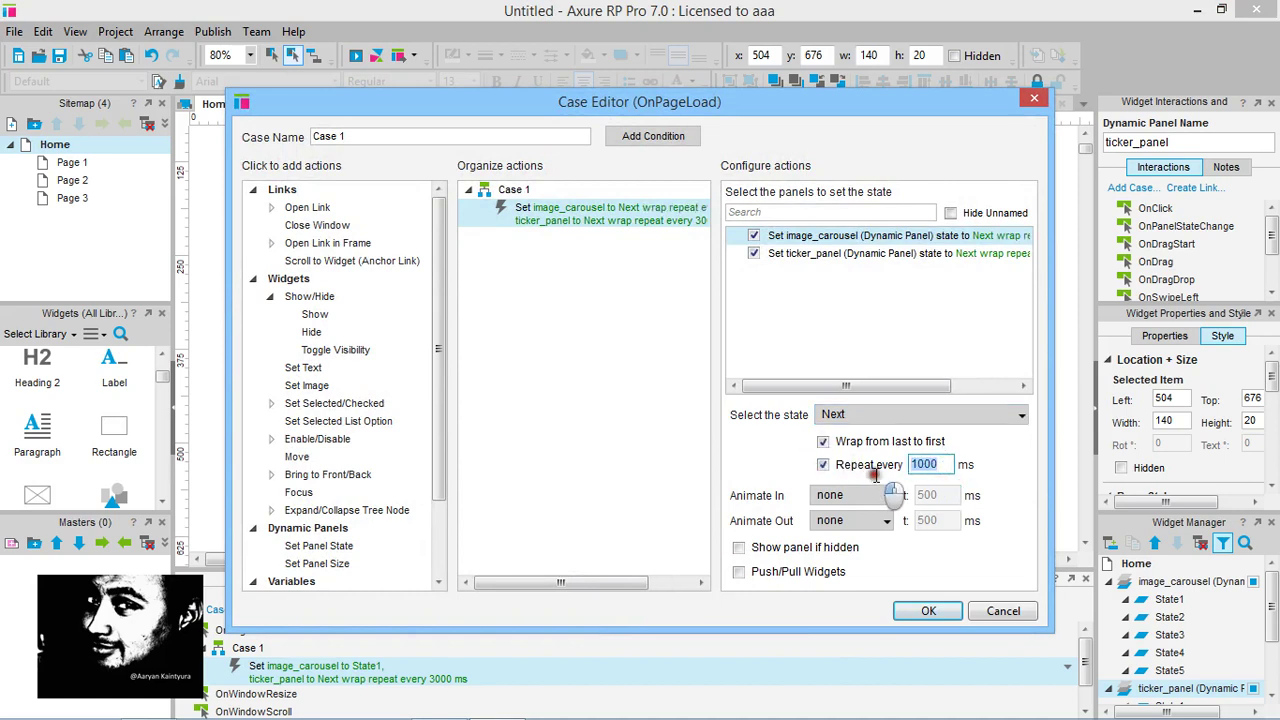
pyautogui.write('3000')
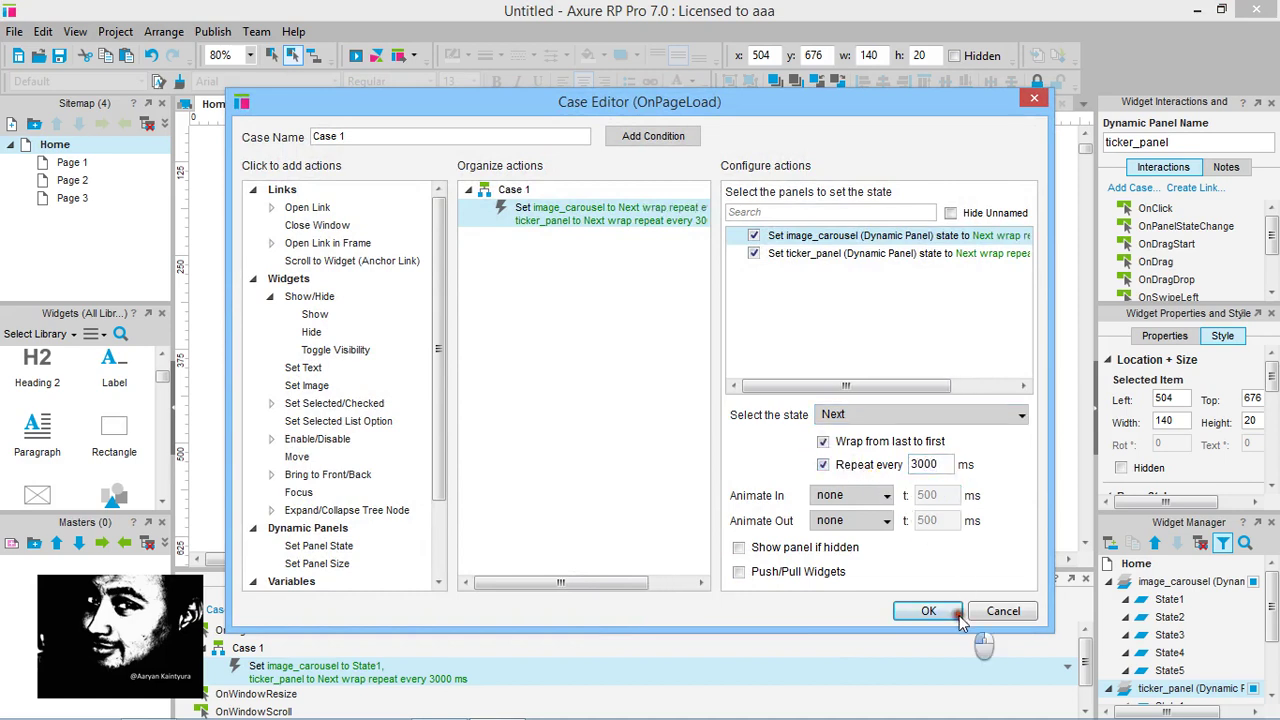
pyautogui.click(957, 617)
# Preview the updated Home page in the browser, closing the older preview tab and collapsing the sitemap
pyautogui.click(355, 55)
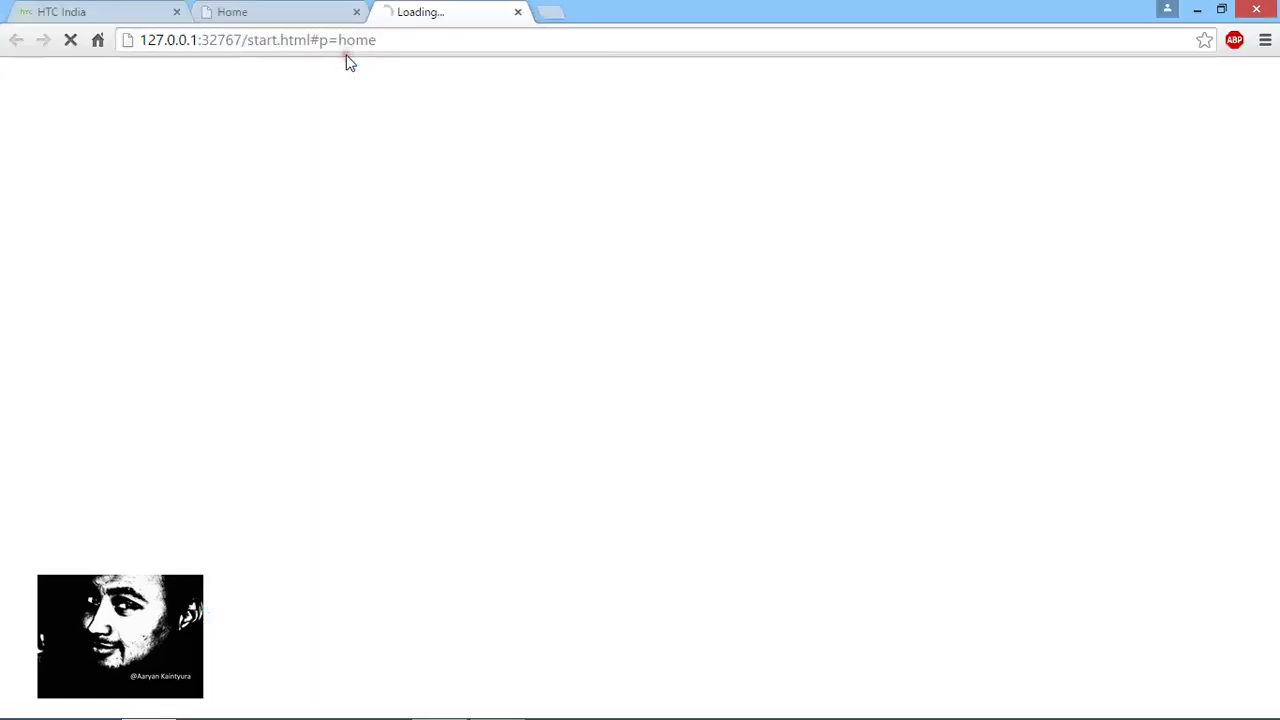
pyautogui.click(356, 12)
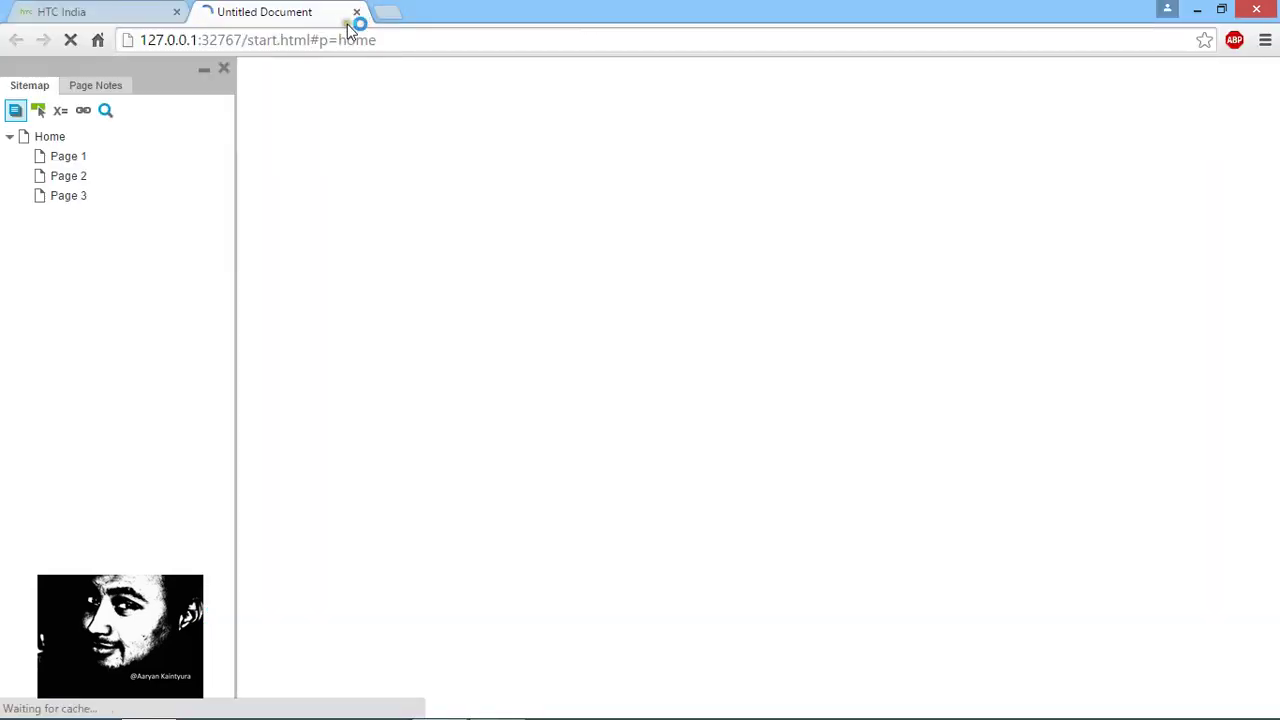
pyautogui.click(205, 69)
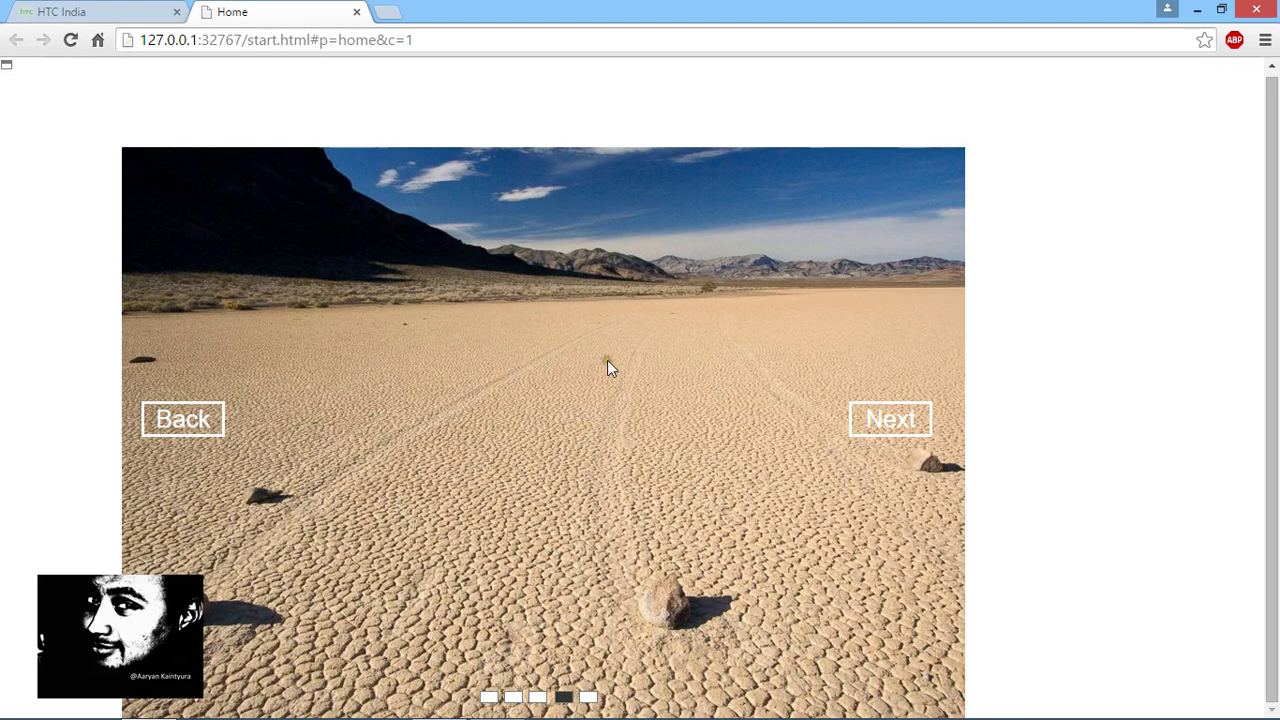
# Test the carousel's Back and Next buttons repeatedly in the preview while the images rotate automatically
pyautogui.click(200, 421)
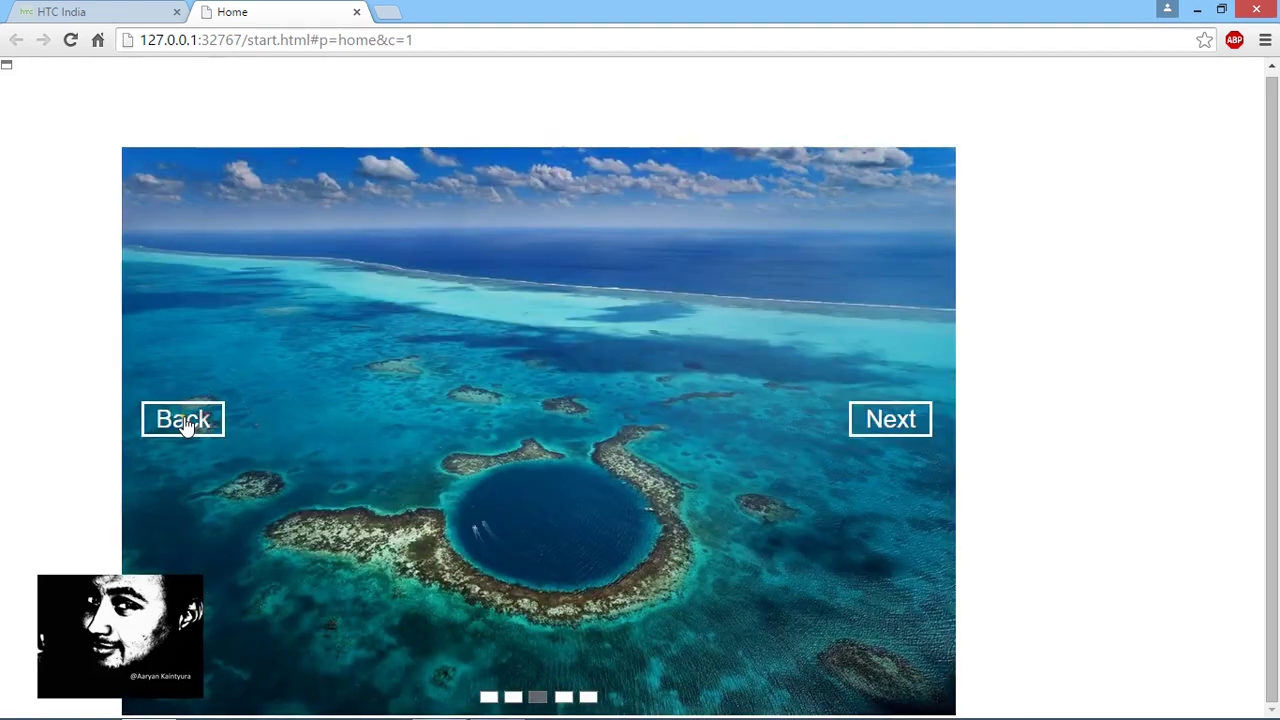
pyautogui.click(186, 421)
pyautogui.click(903, 423)
pyautogui.click(903, 423)
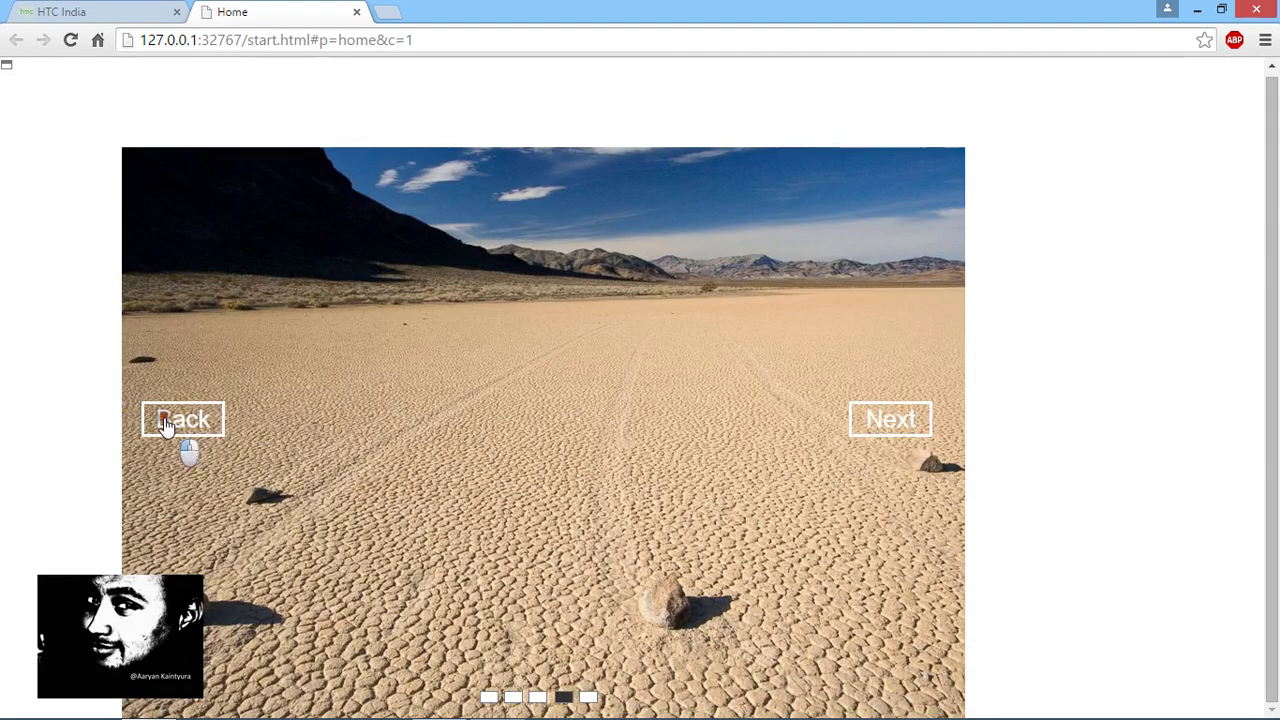
pyautogui.click(168, 424)
pyautogui.click(168, 424)
pyautogui.click(166, 423)
pyautogui.click(166, 423)
pyautogui.doubleClick(903, 440)
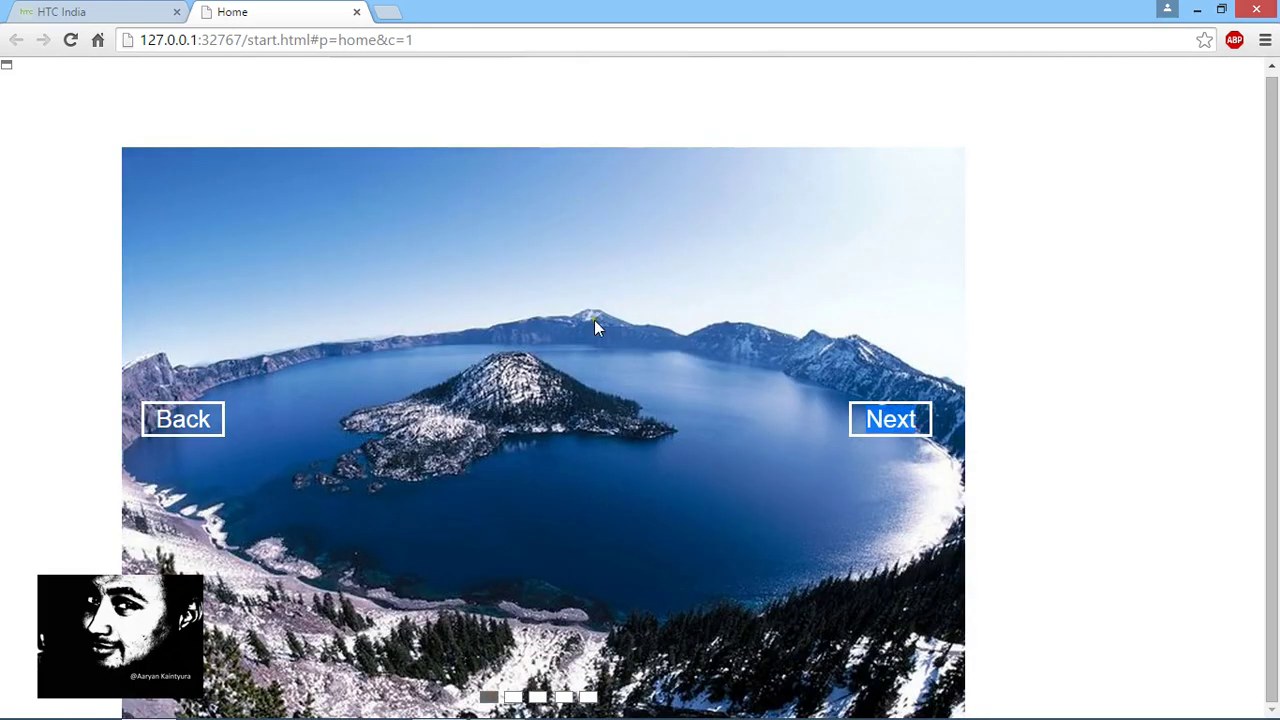
# Switch to Axure RP, select the image_carousel panel on the Home page and look over the finished carousel
pyautogui.moveTo(490, 717)
pyautogui.click(440, 703)
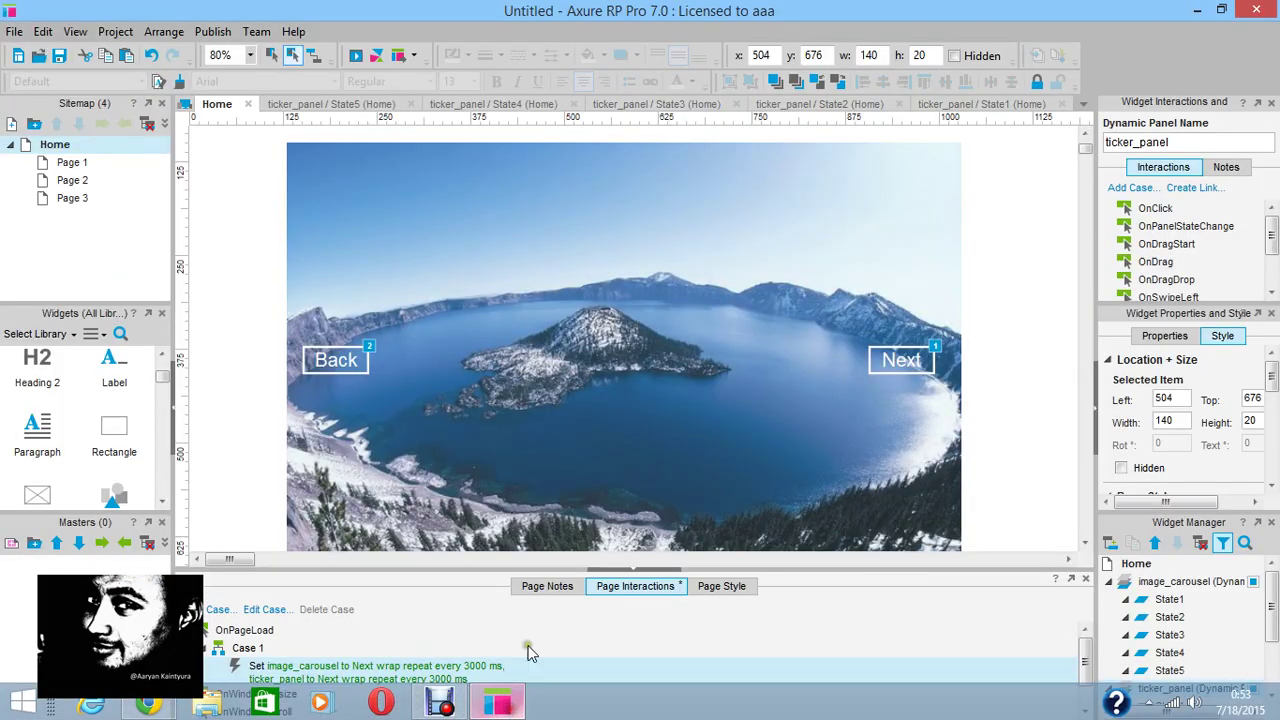
pyautogui.click(556, 470)
pyautogui.scroll(1, 556, 470)
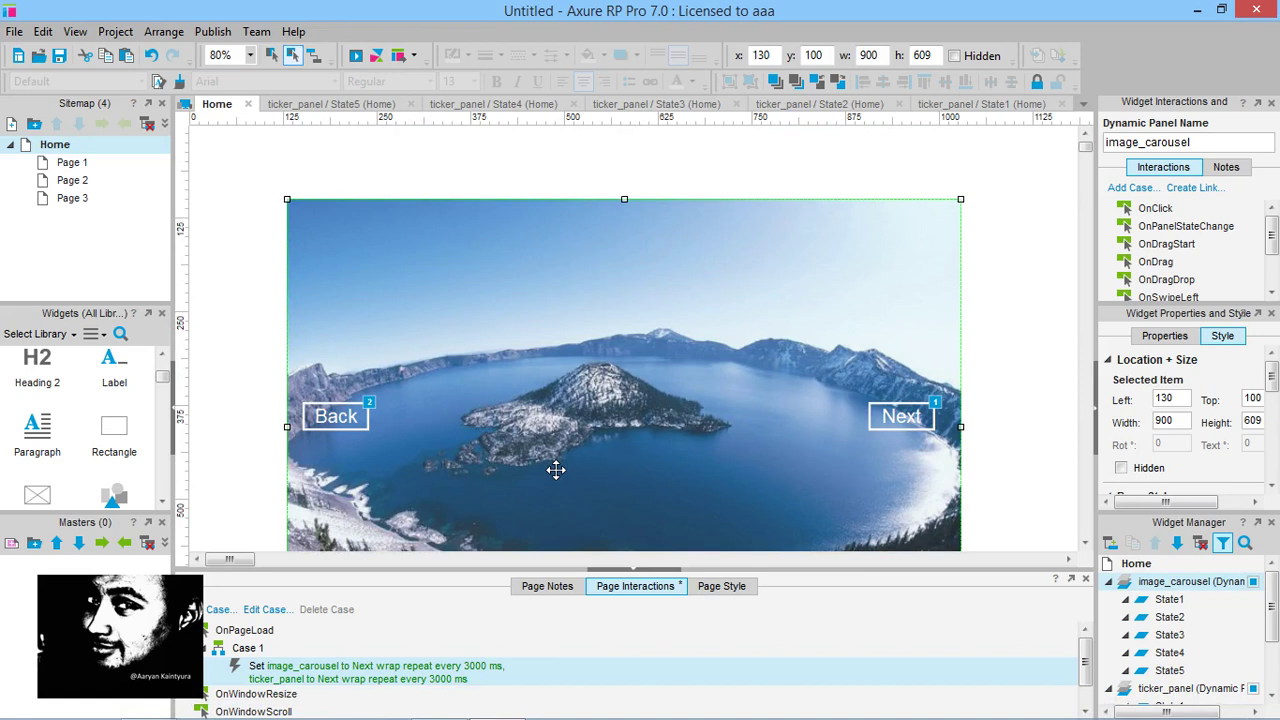
pyautogui.scroll(-3, 556, 470)
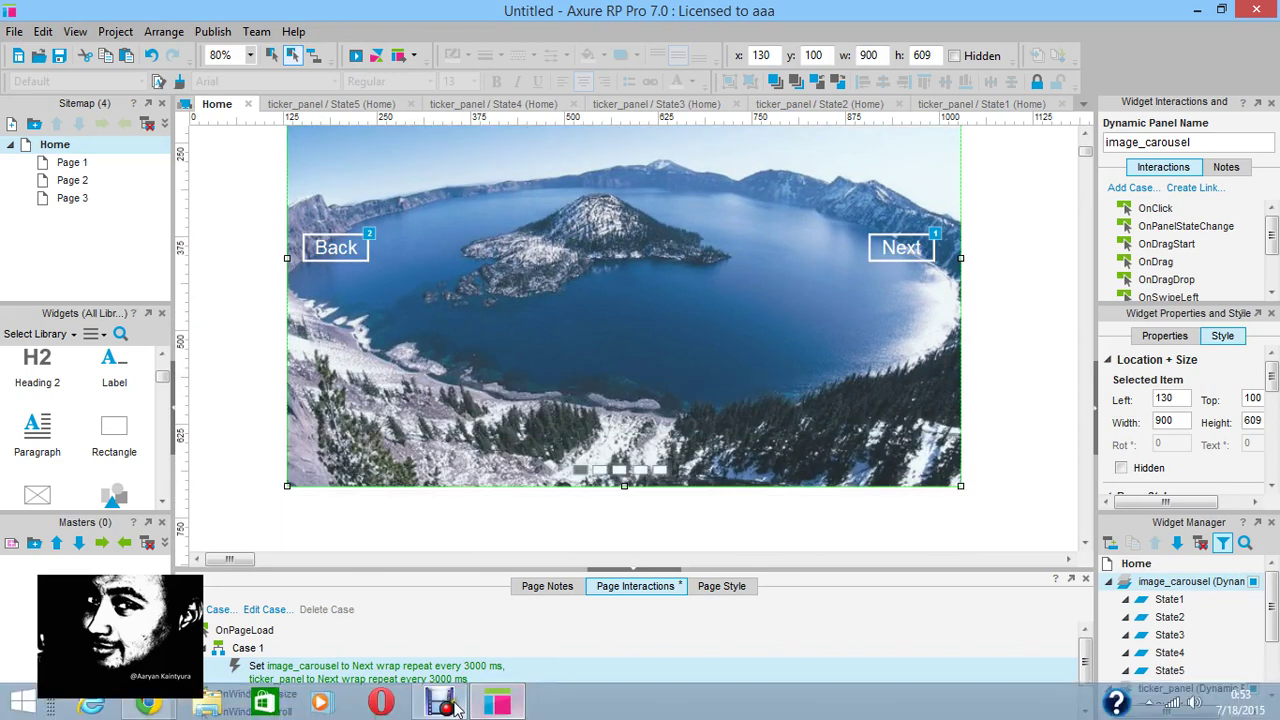